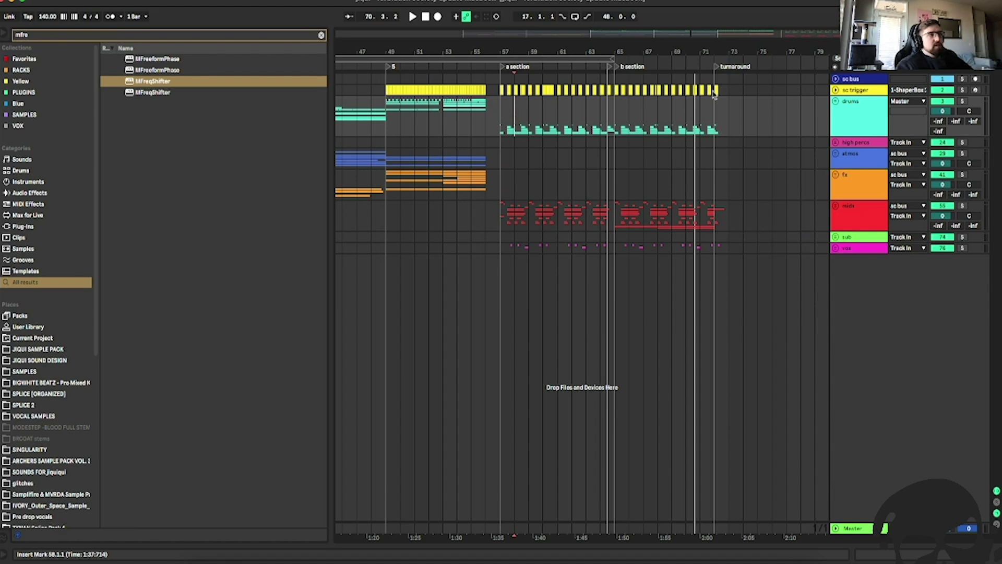
Copy the build section from bar 49 to 57 across all tracks and paste it at bar 73 after the turnaround.
mouse_move(837, 33)
mouse_down()
mouse_move(861, 49)
mouse_move(845, 55)
mouse_move(836, 35)
mouse_up()
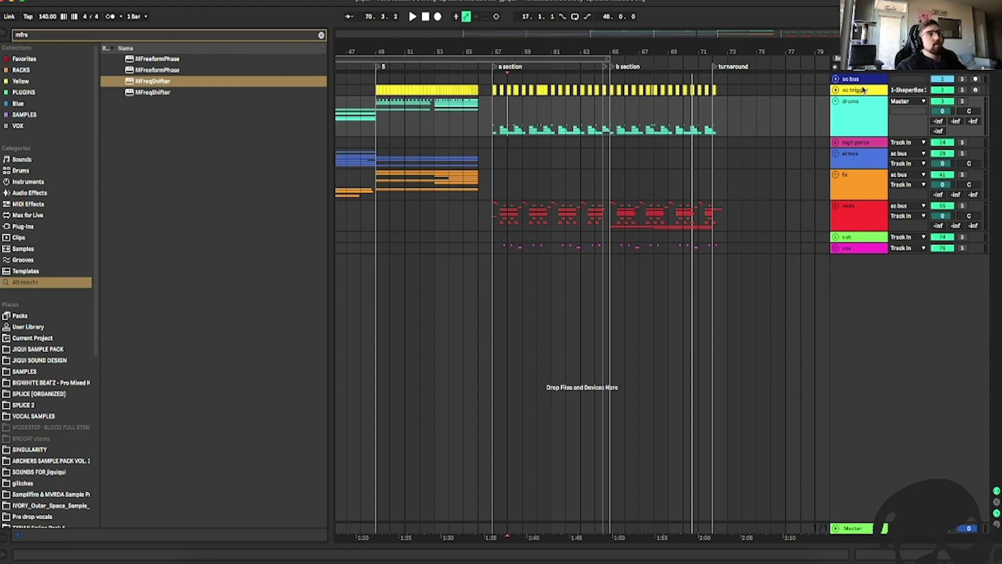
drag(713, 51, 679, 69)
scroll(804, 186, down, 3)
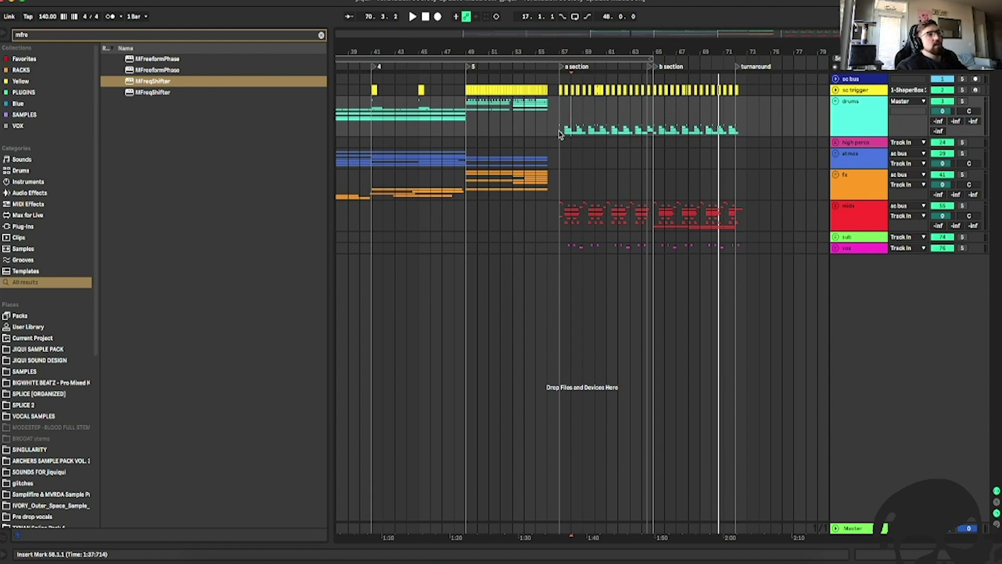
drag(559, 130, 471, 57)
drag(559, 249, 466, 58)
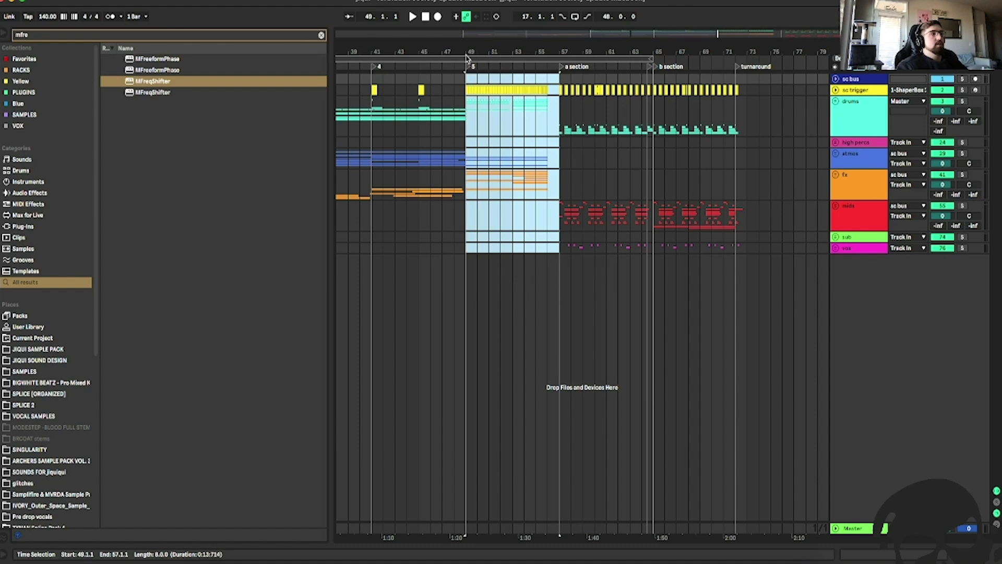
click(749, 80)
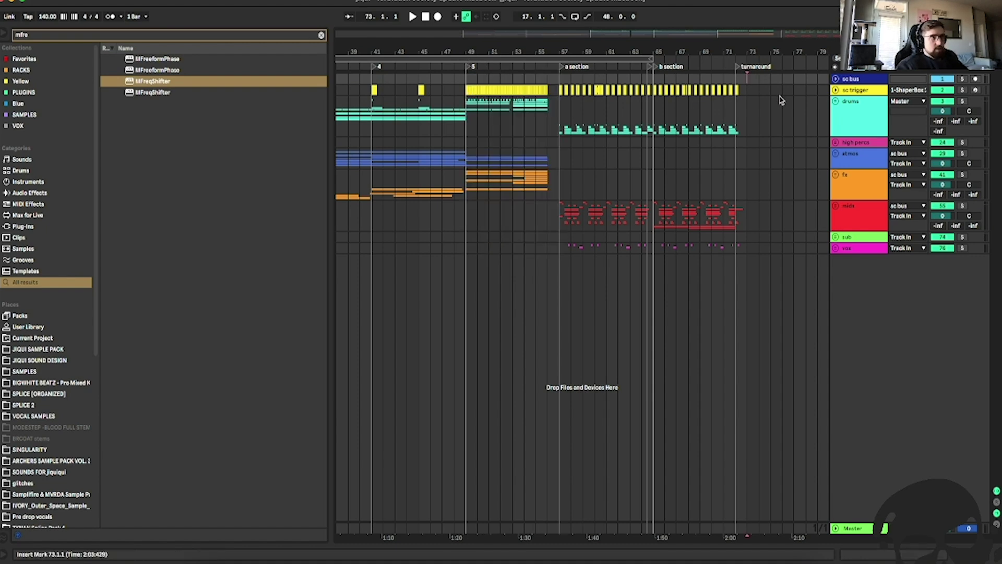
drag(752, 86, 829, 88)
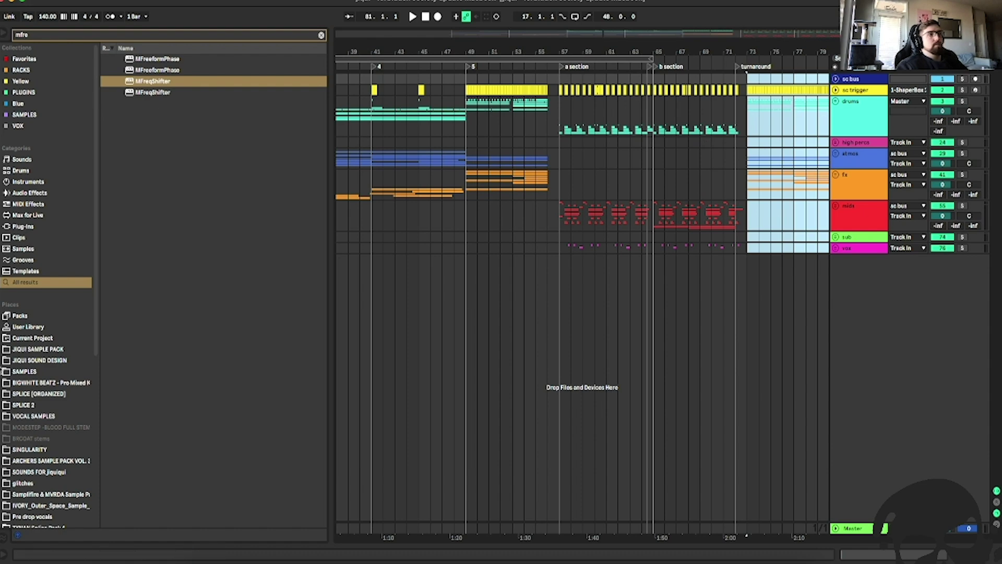
Play the transition from the turnaround into the pasted build and mark the one-bar gap at bar 72 on the vox track.
drag(636, 36, 803, 34)
click(465, 214)
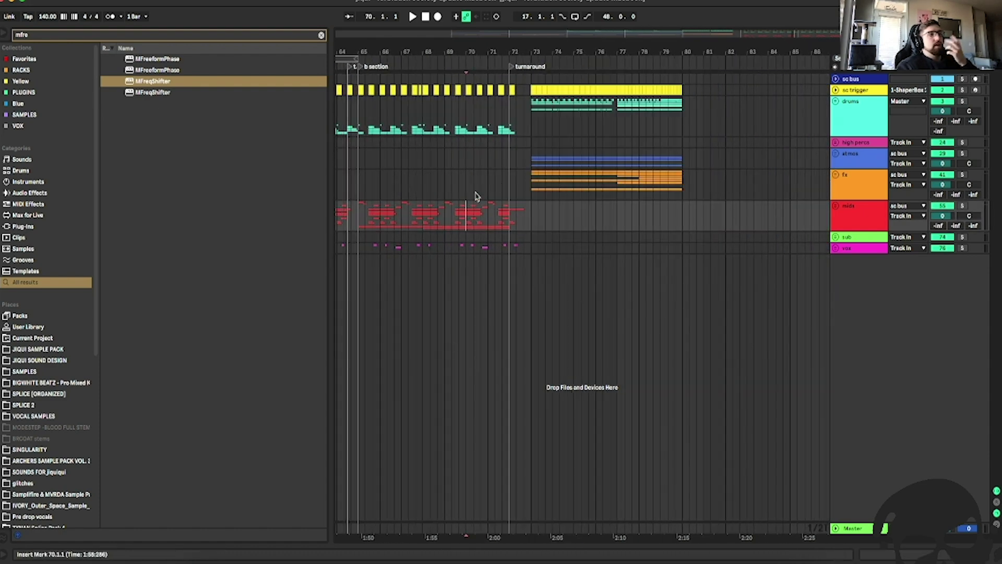
click(502, 165)
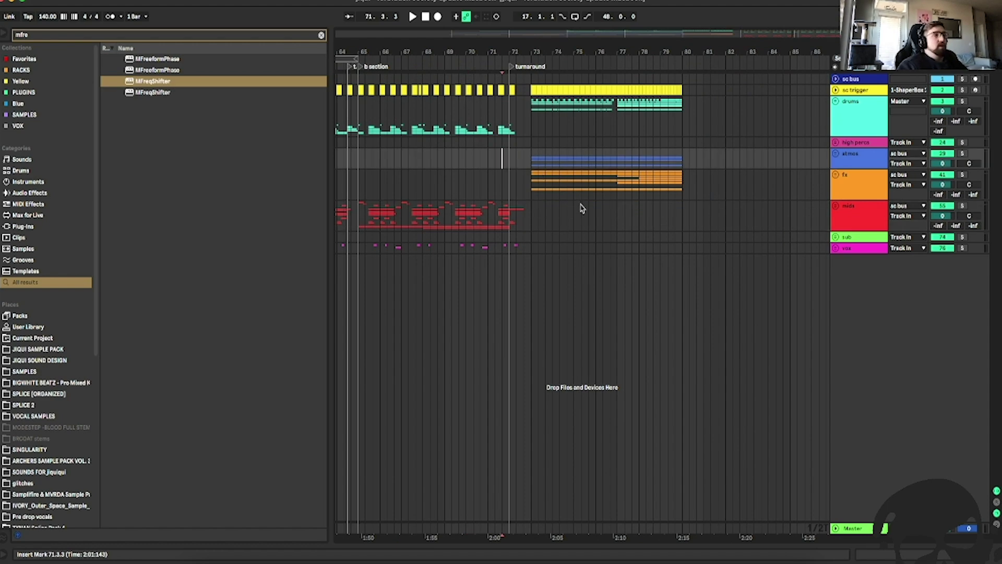
drag(777, 52, 776, 33)
click(502, 185)
key(space)
click(591, 158)
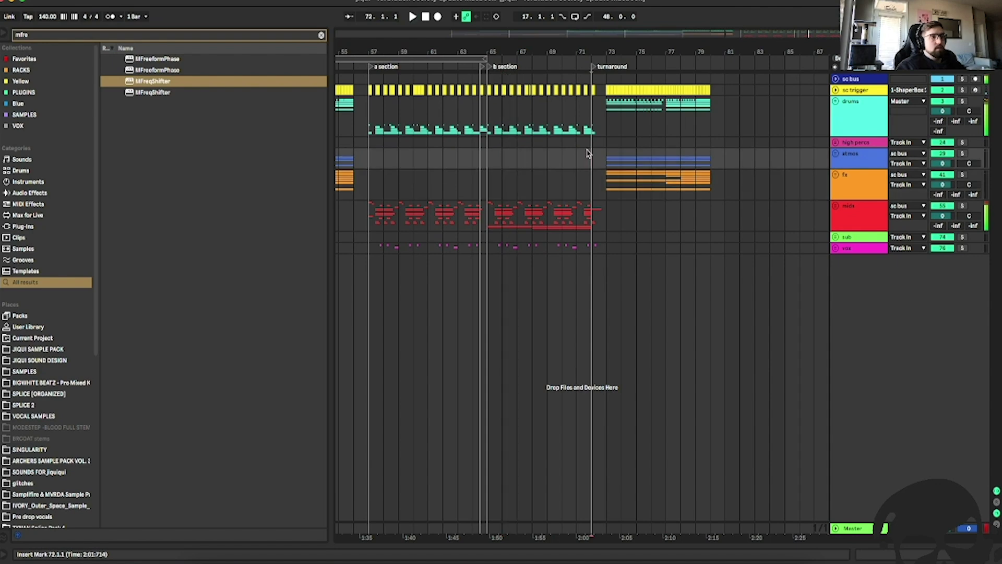
drag(593, 248, 604, 248)
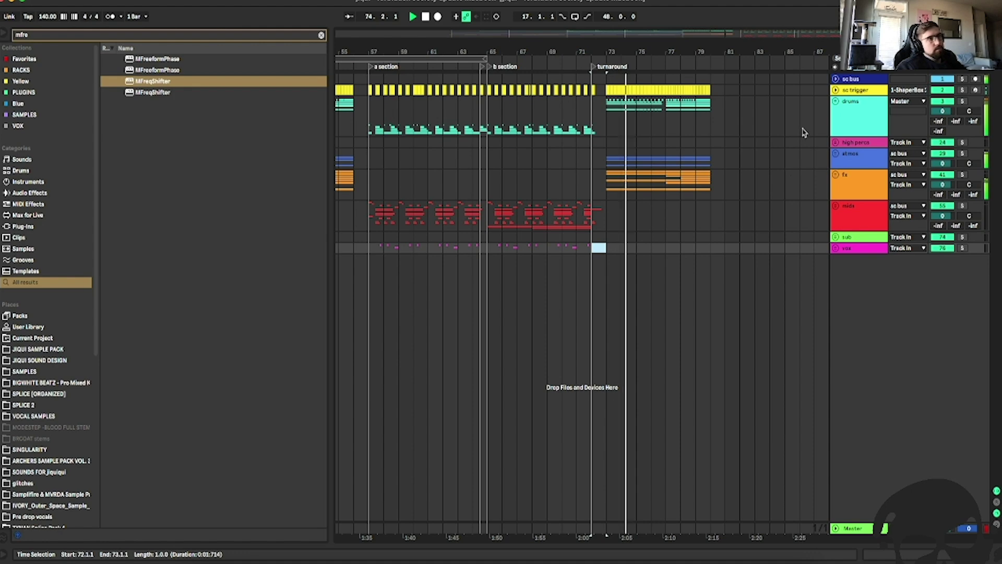
click(725, 184)
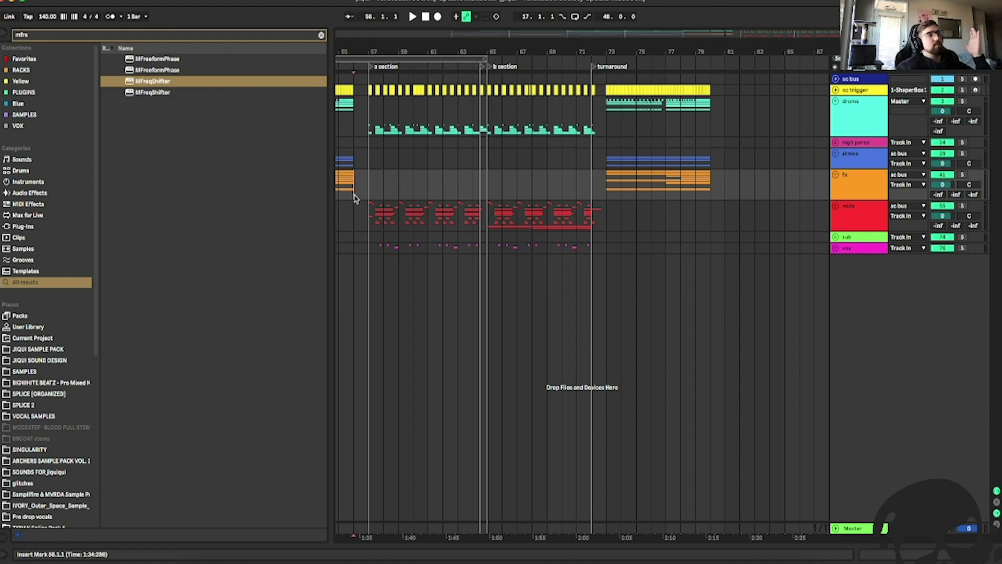
Mark the one-bar gap from bar 56 to 57 on the fx track, just before the a section.
click(369, 190)
drag(369, 190, 352, 195)
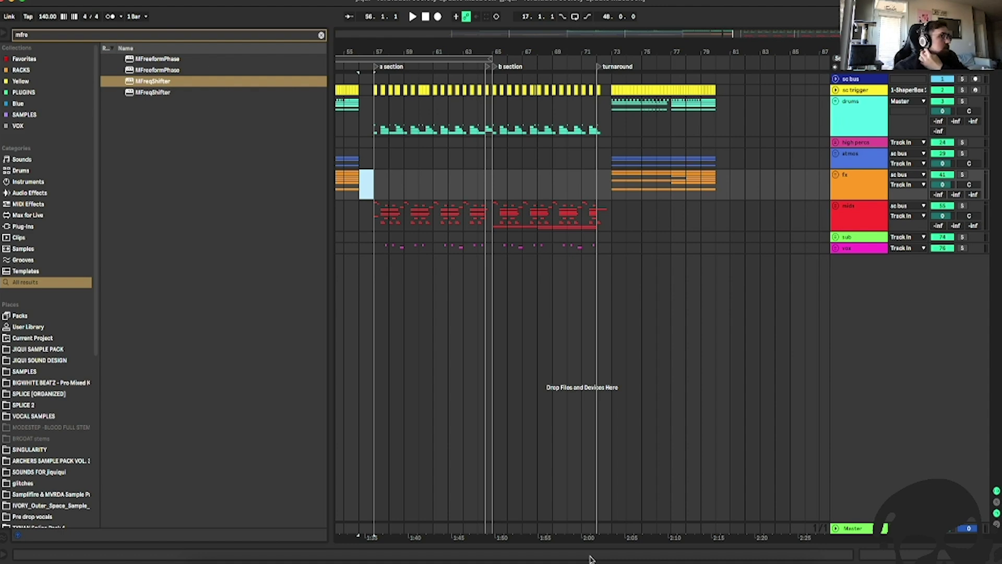
drag(767, 42, 749, 56)
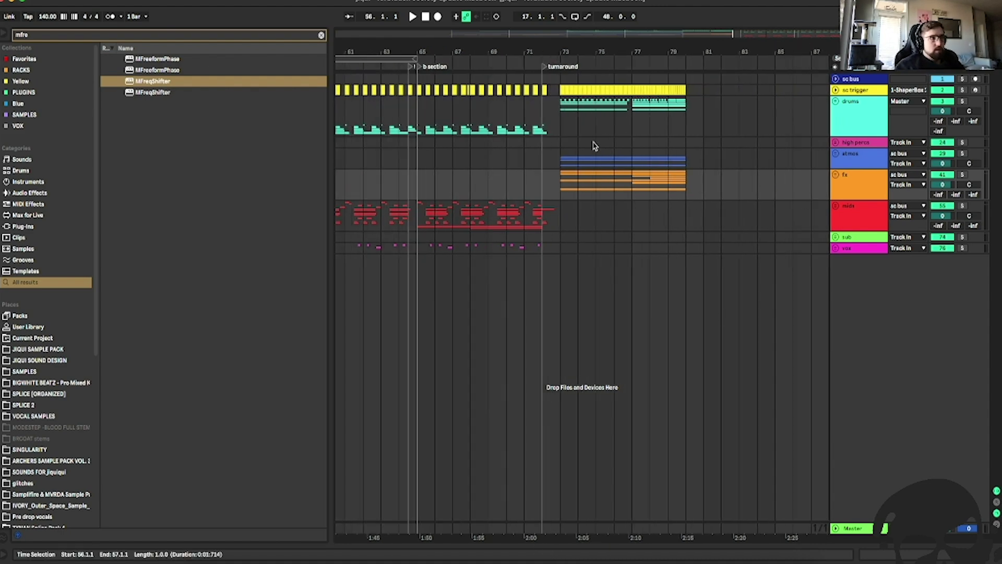
Place the insert marker at bar 81, expand the drums group, and collapse its kick, kickclap, KSHMR and ritual cymbal tracks.
click(561, 160)
click(703, 127)
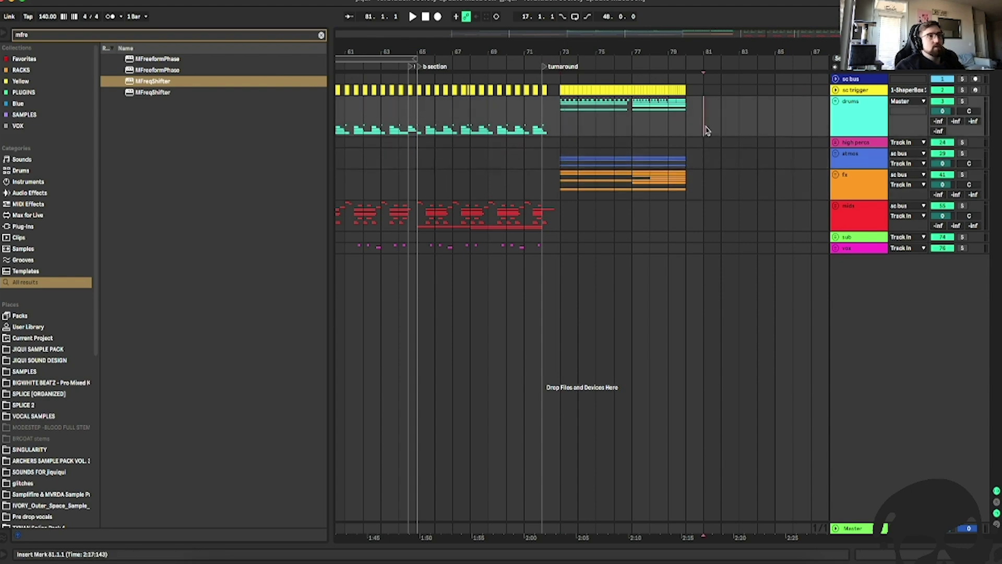
click(835, 101)
scroll(754, 170, down, 3)
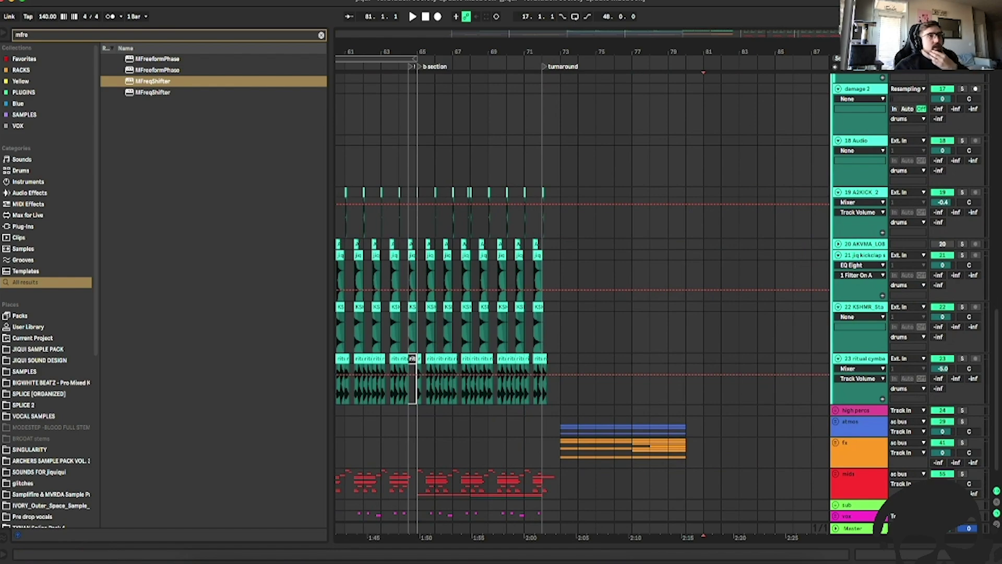
drag(828, 51, 827, 65)
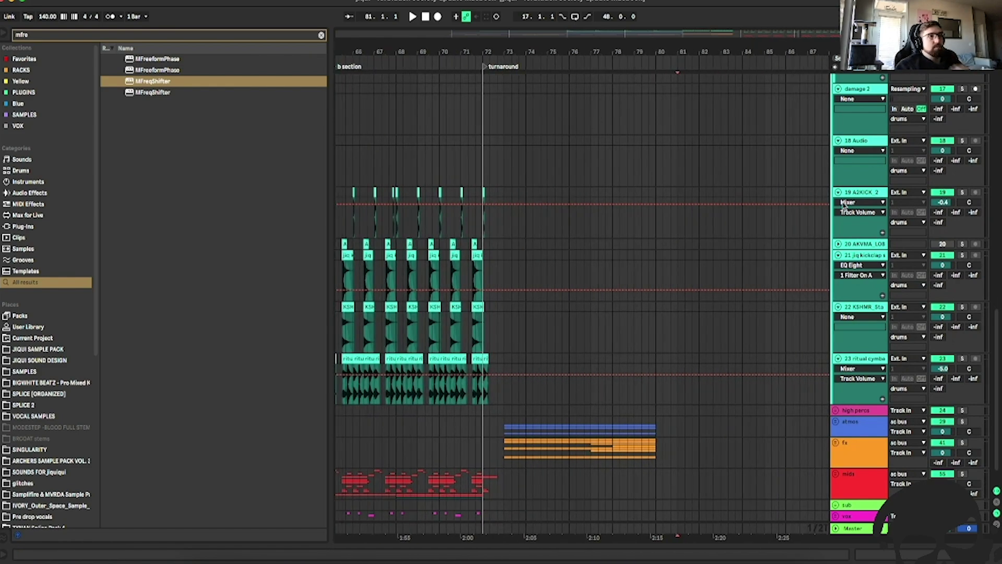
click(869, 193)
click(838, 192)
click(838, 214)
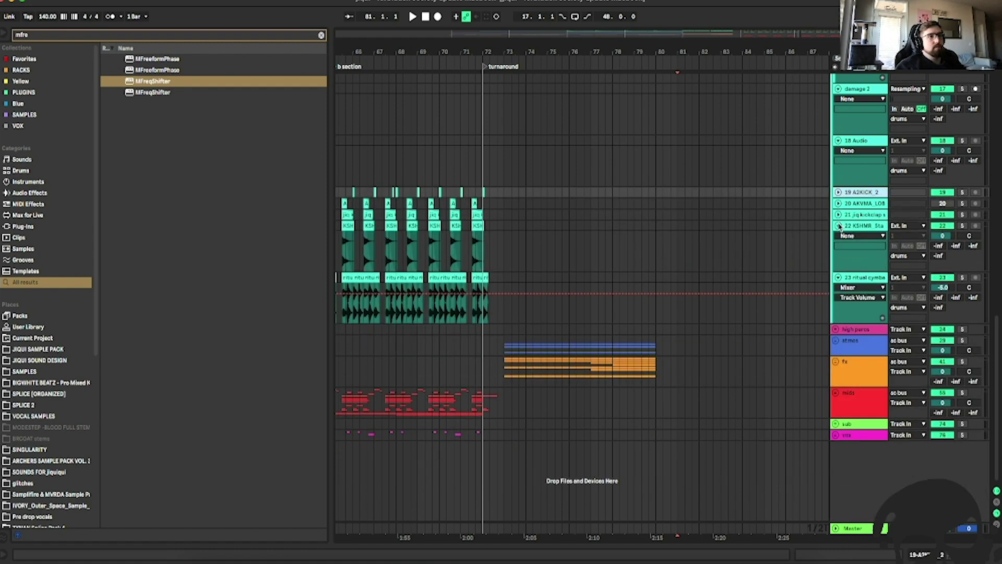
click(838, 226)
click(838, 237)
Insert three audio tracks below the ritual cymbal track in the drums group.
click(874, 237)
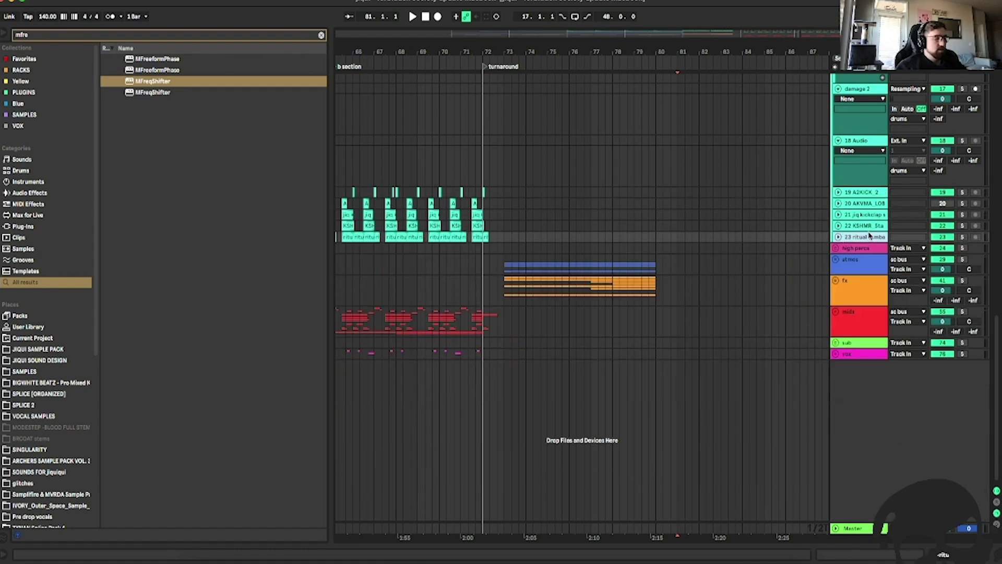
key(super+t)
key(super+t)
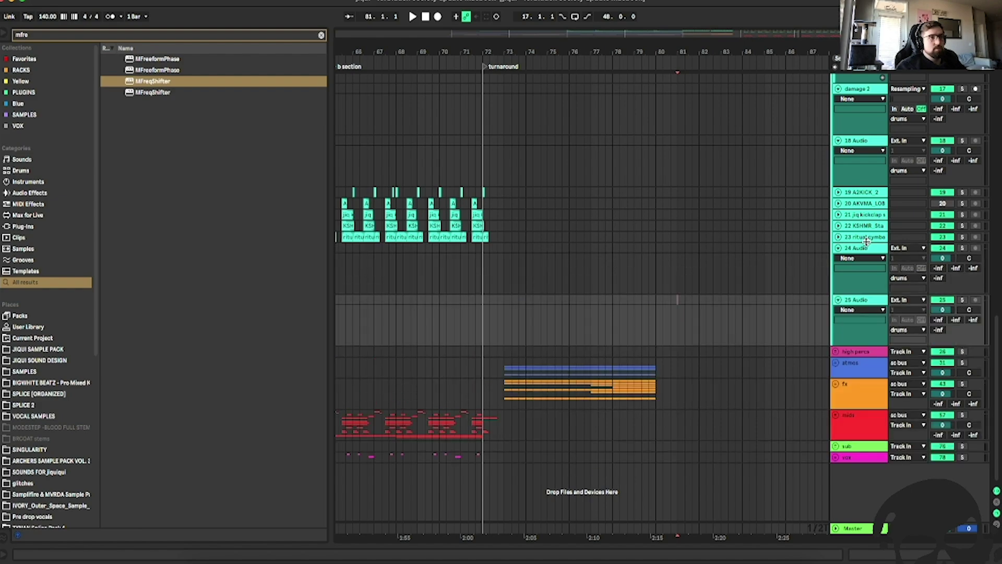
key(super+t)
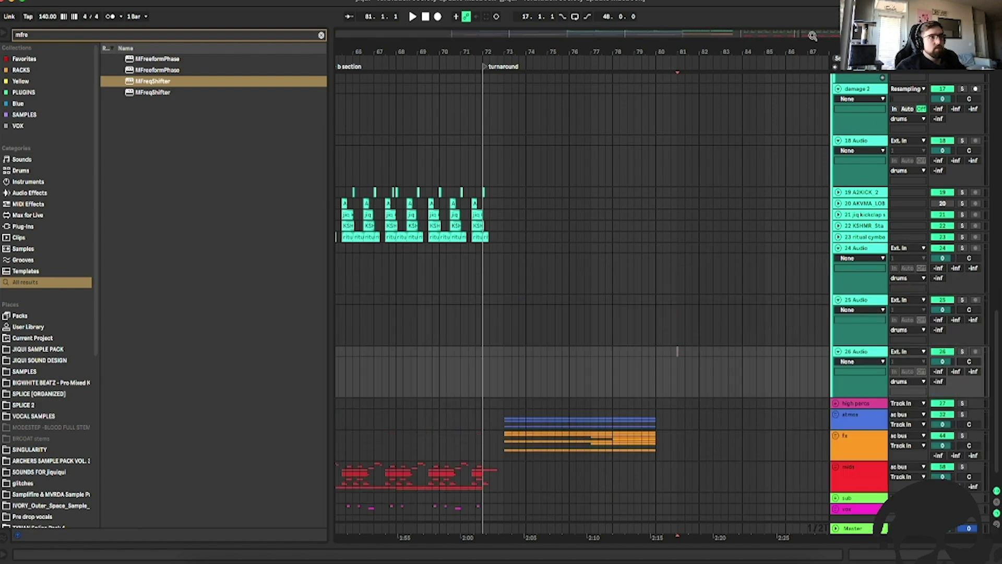
Duplicate the A2KICK_2 track and move the duplicate below the ritual cymbal track.
drag(795, 33, 830, 32)
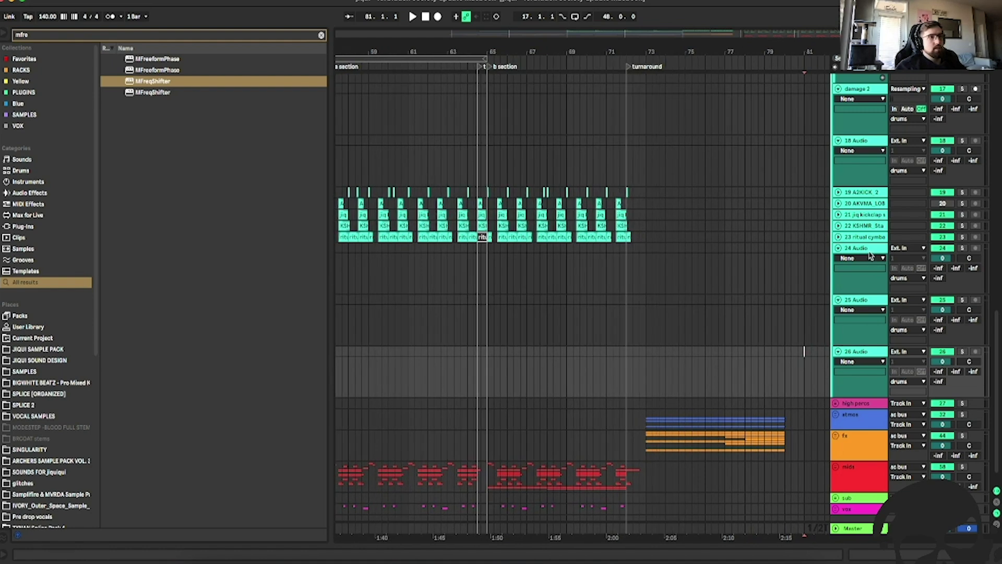
click(587, 193)
click(853, 194)
key(super+d)
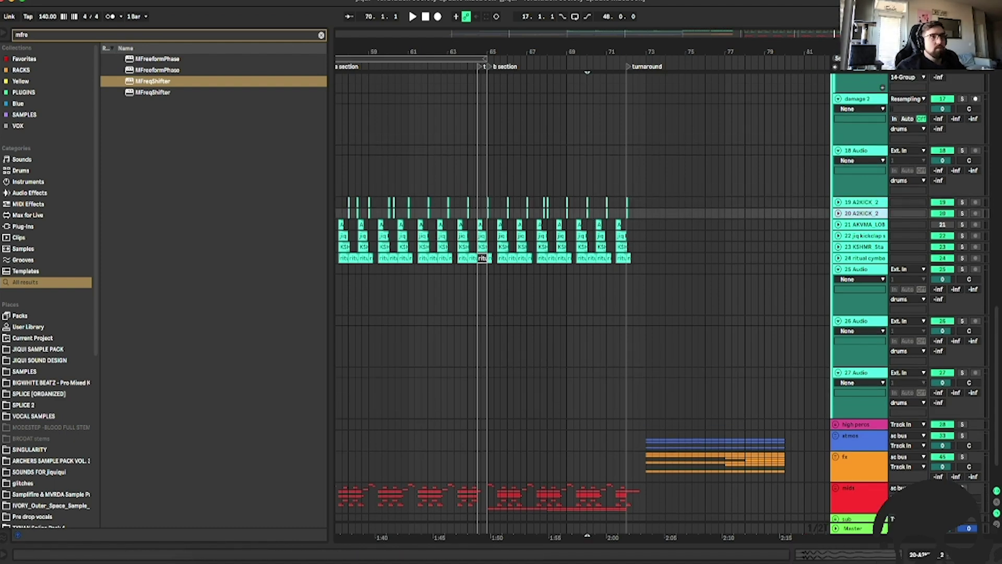
scroll(736, 225, down, 5)
drag(870, 226, 838, 284)
Clear the clips on the duplicated A2KICK_2 track, keeping a single kick clip moved past the pasted build to bar 81.
drag(554, 210, 584, 302)
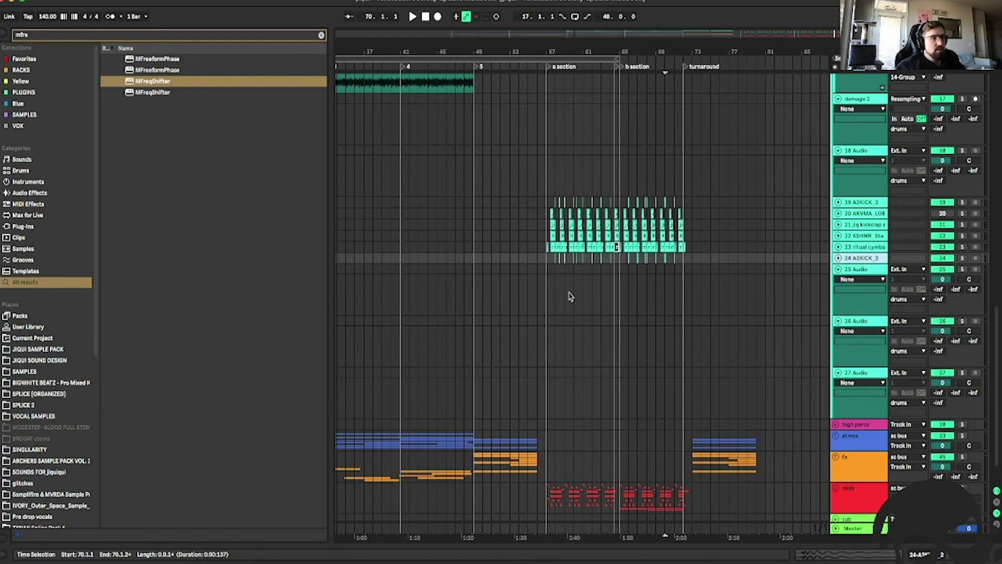
drag(699, 261, 567, 259)
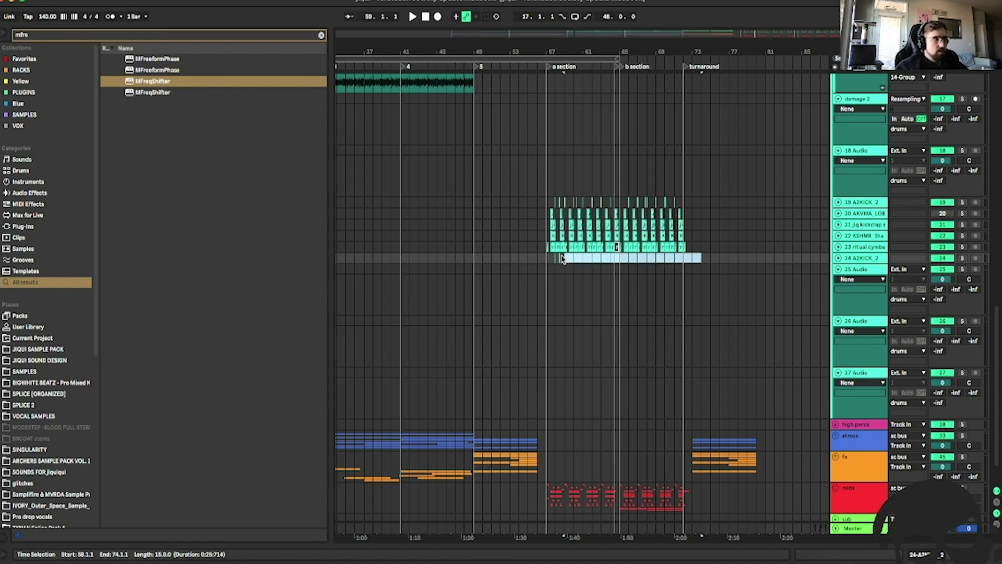
click(559, 257)
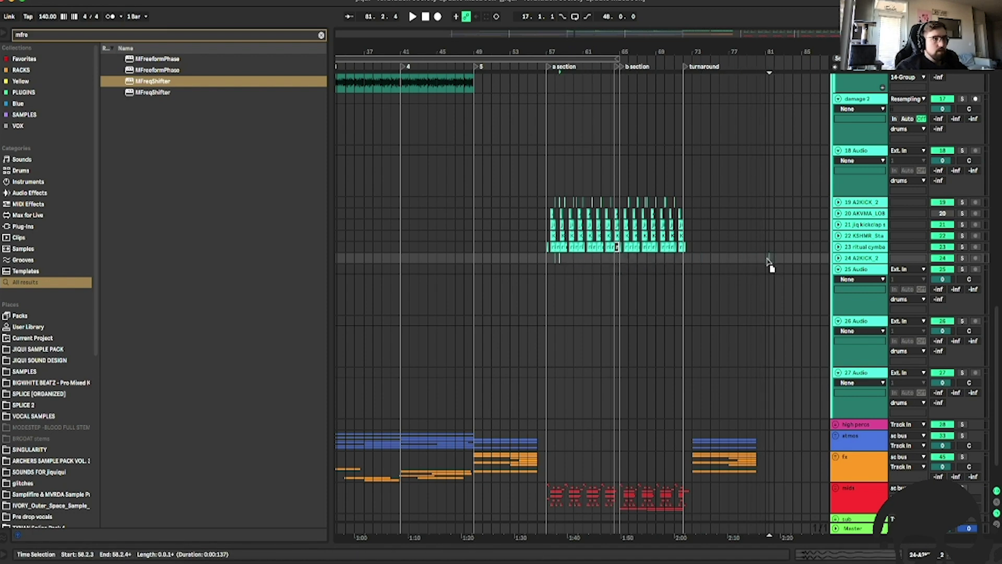
drag(617, 256, 546, 258)
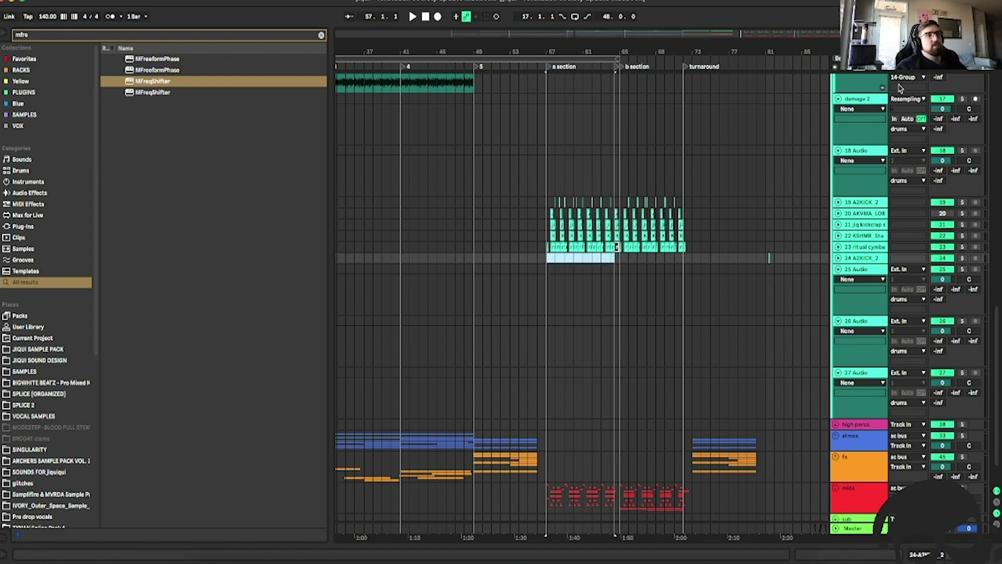
Align the remaining kick clip with the start of bar 81 and play it back.
drag(702, 36, 749, 91)
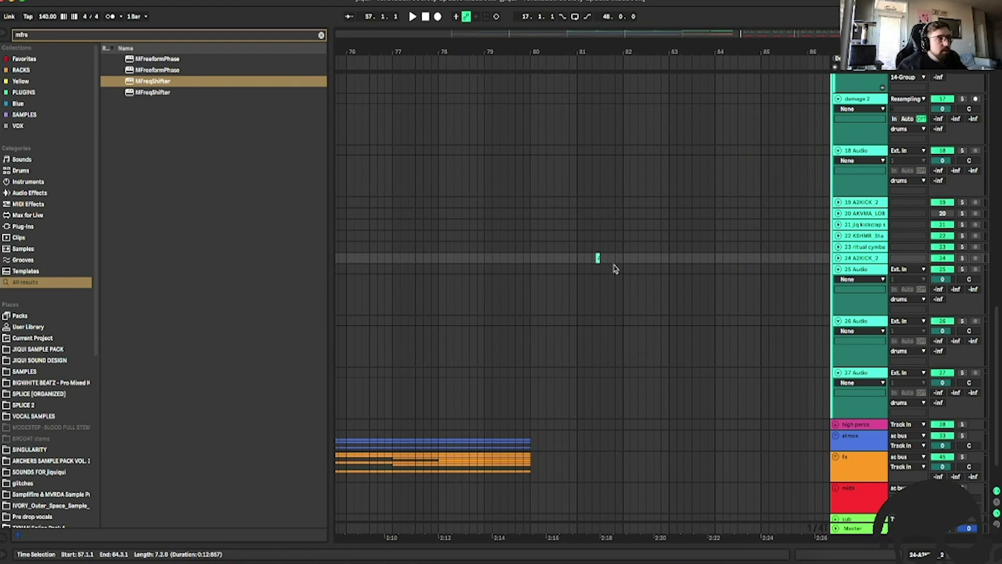
mouse_move(598, 258)
mouse_down()
mouse_move(578, 269)
mouse_move(578, 258)
mouse_up()
click(562, 247)
key(space)
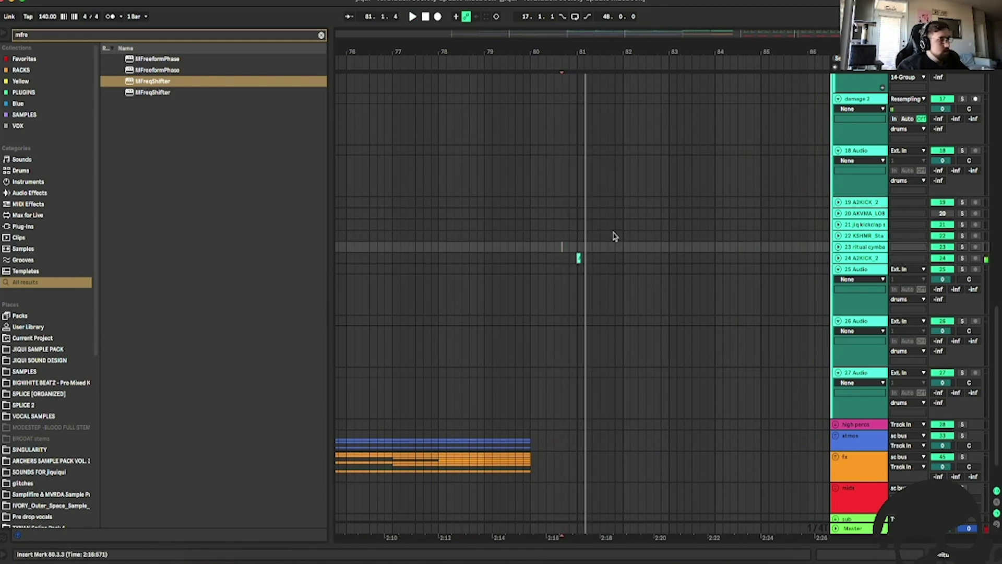
Add a locator named "drop 2" at bar 81 and one named "build 2" at bar 73.
click(576, 109)
click(836, 59)
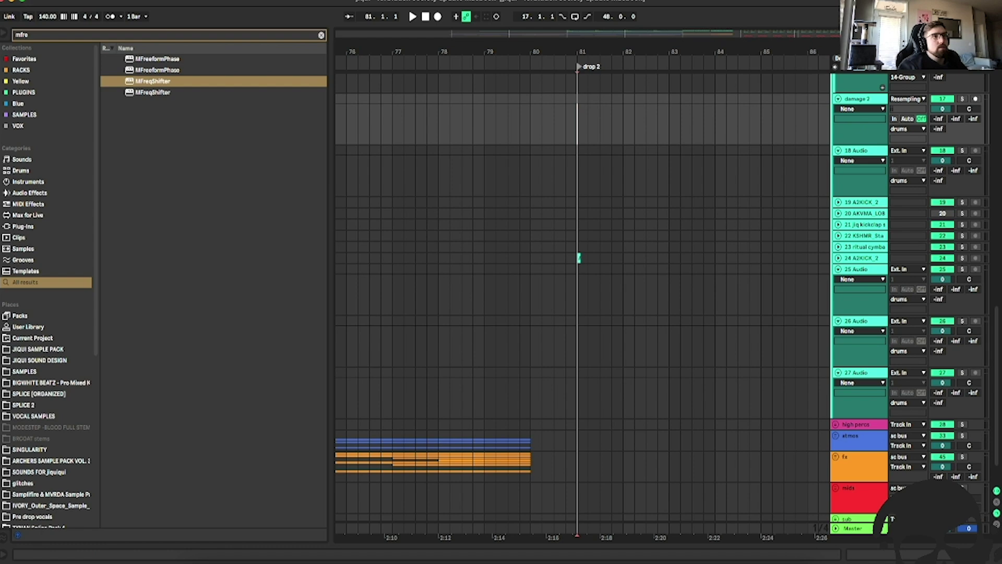
scroll(566, 100, left, 10)
click(567, 100)
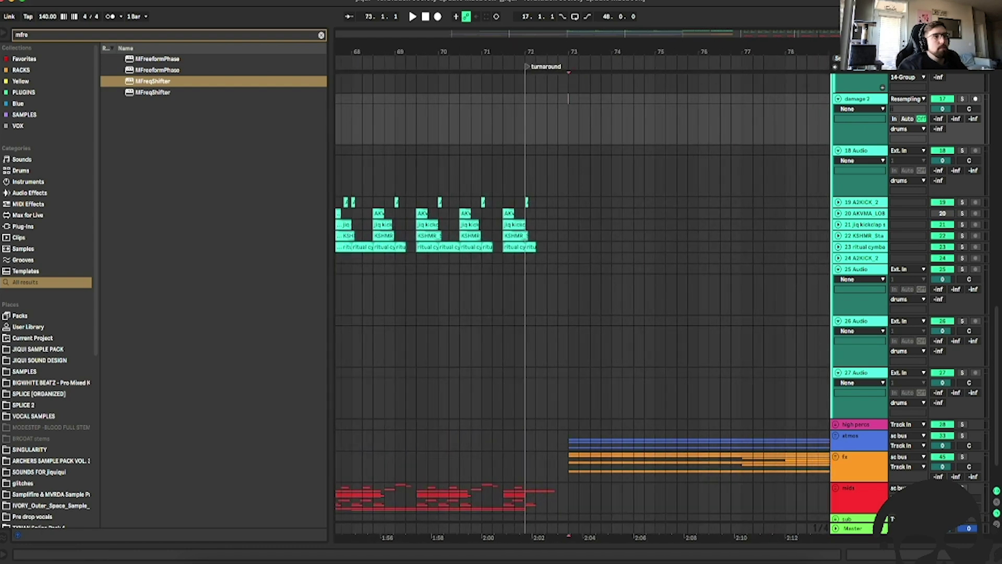
key(super+r)
text(build 21)
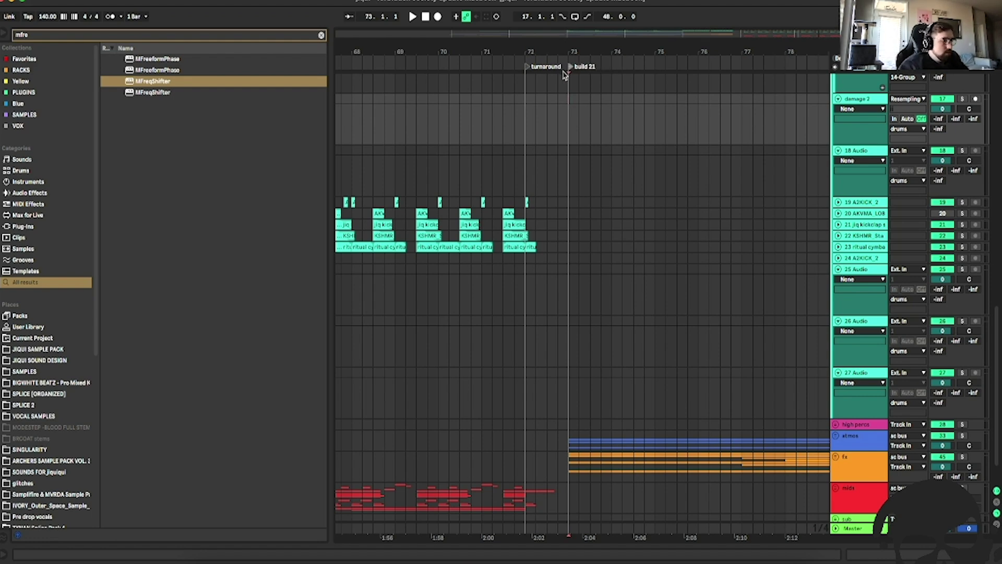
key(BackSpace)
key(BackSpace)
key(BackSpace)
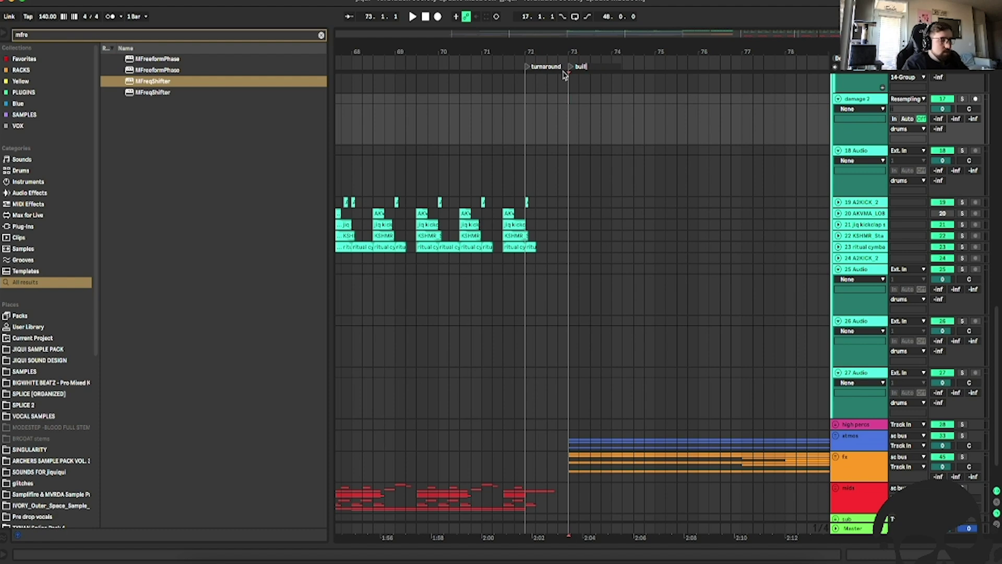
key(Return)
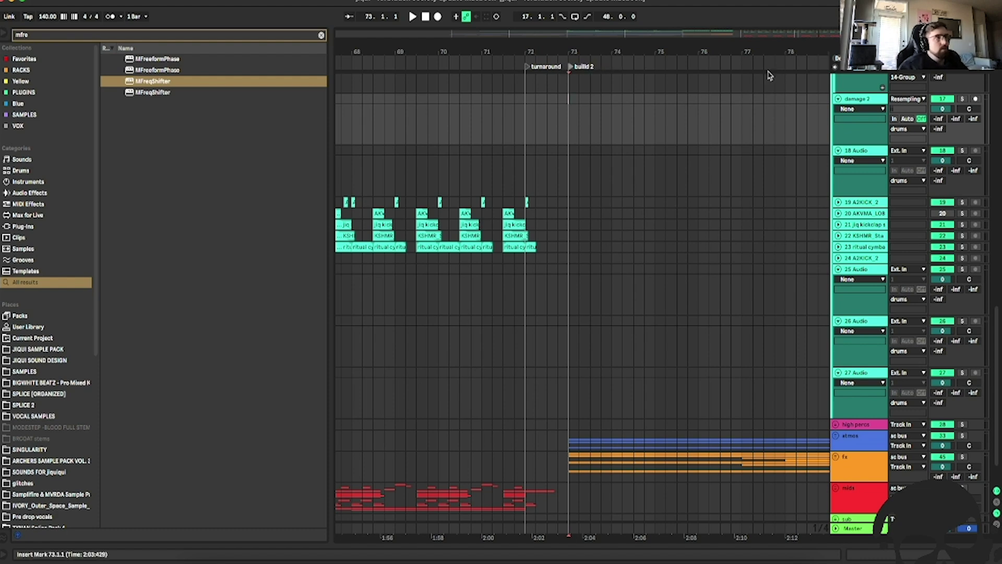
Play the end of the second build from bar 79 into drop 2 and expand the duplicated A2KICK_2 track.
drag(824, 37, 874, 36)
click(494, 297)
key(space)
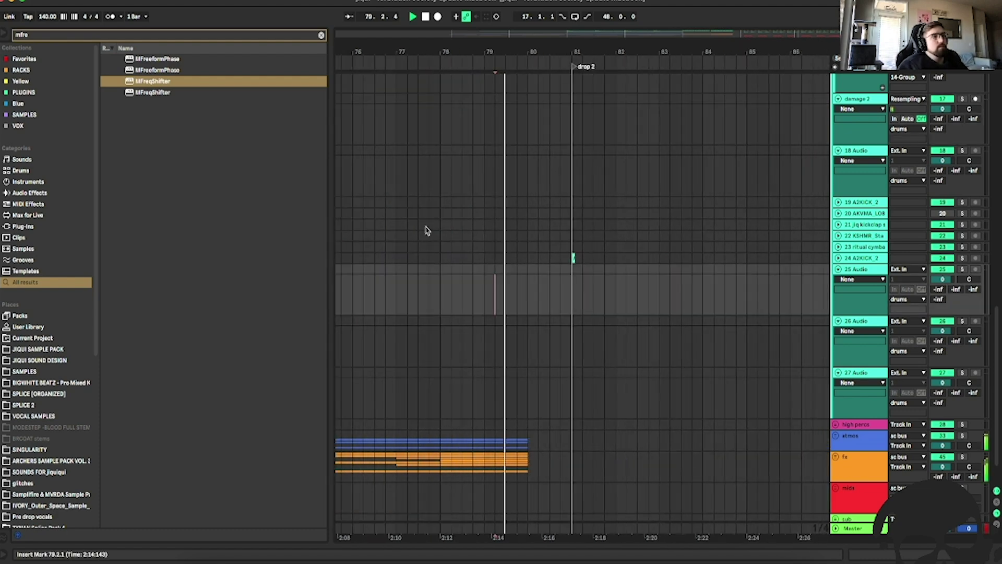
scroll(729, 157, down, 1)
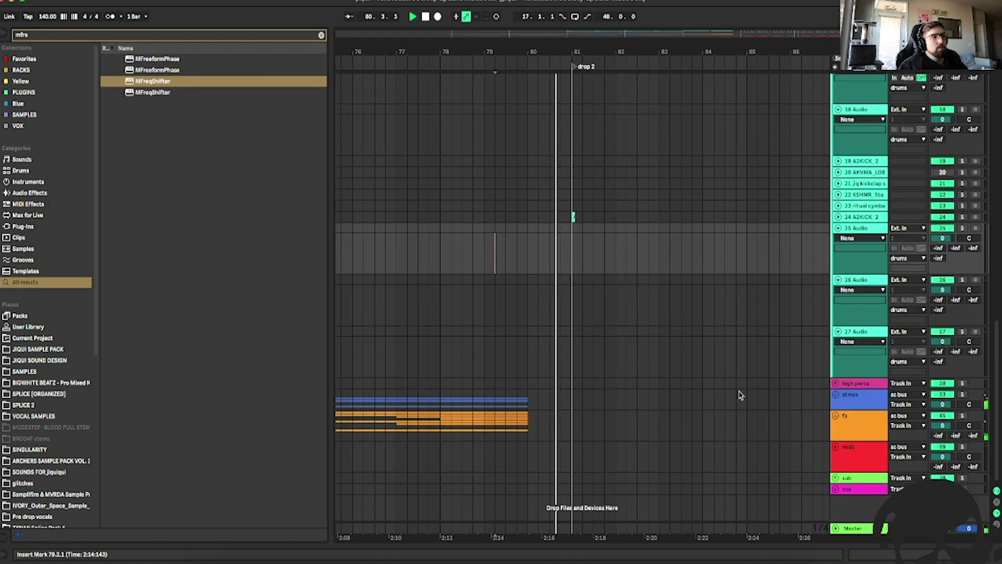
click(838, 217)
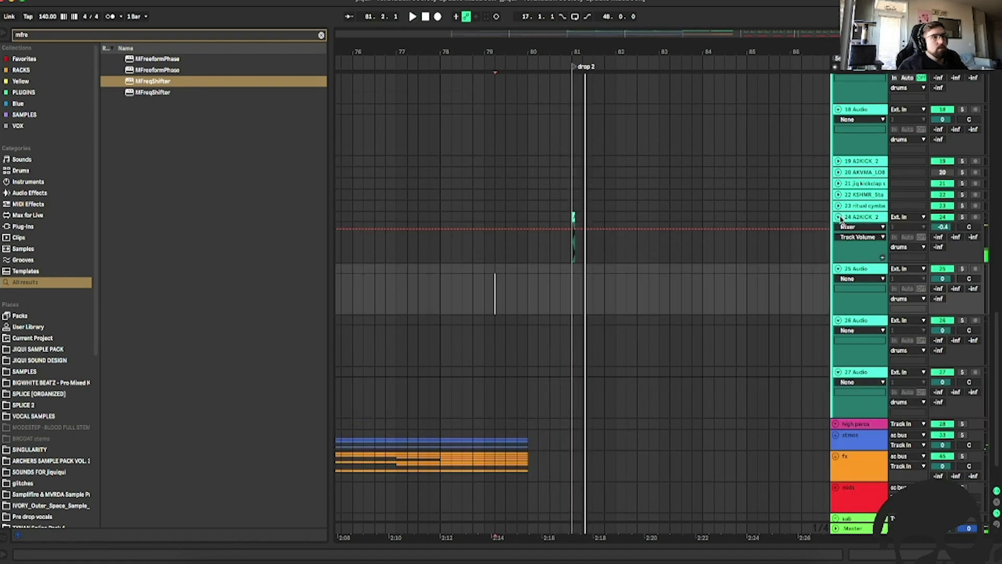
Search the browser for "bwb snare", audition several samples and place BWB PROMIXED 2 SNARE (38) on track 25 at 81.3.
text(bwb snare)
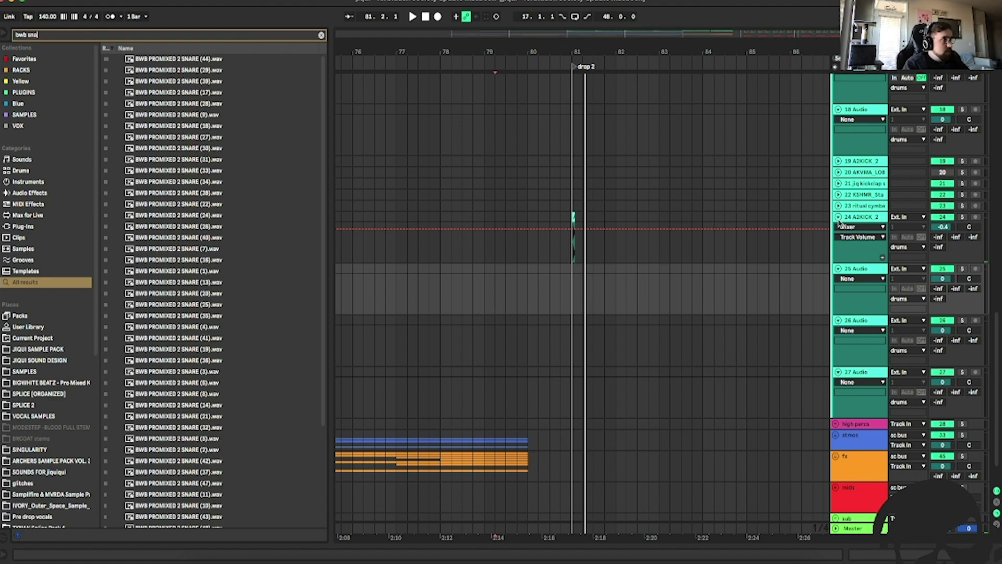
click(152, 115)
click(156, 81)
click(172, 215)
click(172, 103)
click(183, 159)
click(191, 183)
click(196, 193)
click(199, 204)
click(191, 194)
drag(190, 196, 595, 285)
Trim the snare clip to a one-sixteenth hit and play it back with the kick.
key(plus)
key(plus)
key(plus)
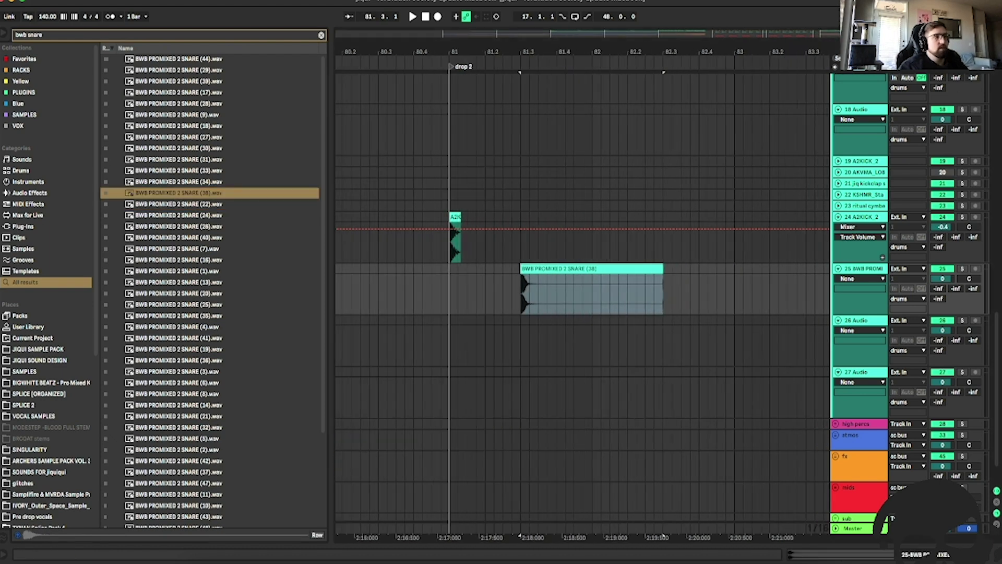
drag(658, 269, 529, 272)
click(455, 279)
key(space)
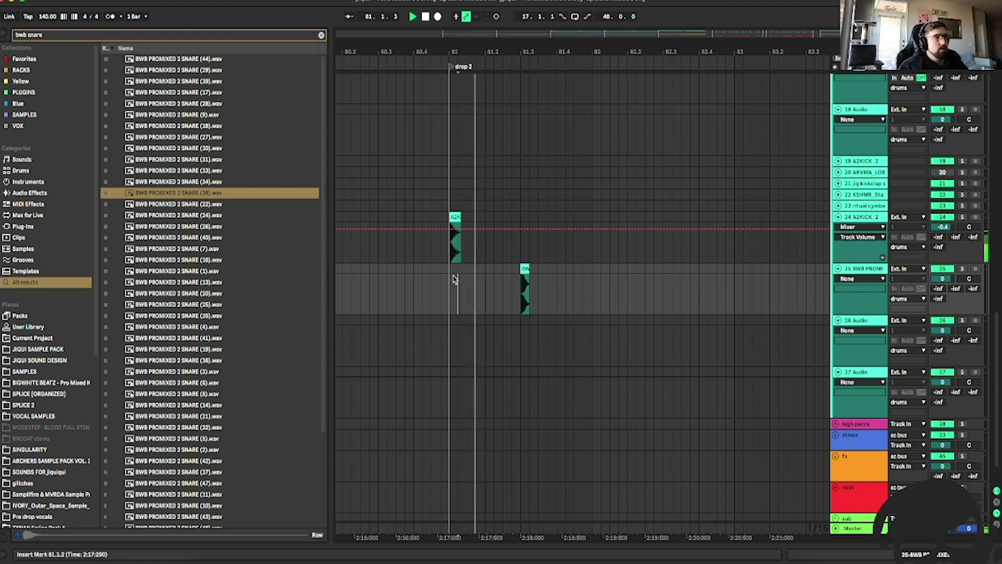
key(space)
Copy the kick clip from bar 81 to 81.4 and play the pattern back.
drag(455, 243, 562, 243)
click(432, 170)
key(space)
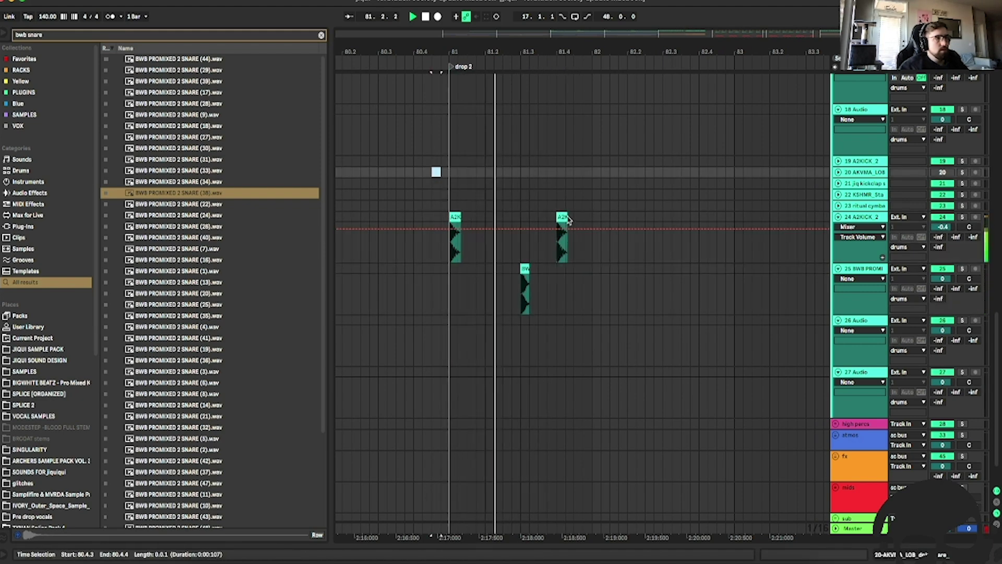
click(561, 217)
key(space)
Copy the kick to the start of bar 82, duplicate it half a beat on and play back the pattern.
drag(562, 218, 598, 221)
key(ctrl+d)
click(467, 134)
key(space)
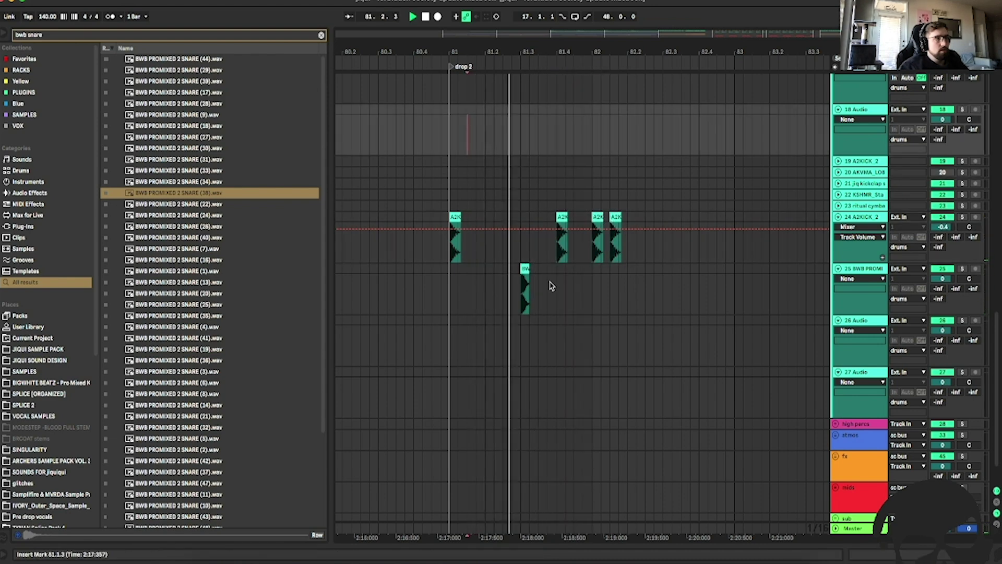
key(space)
Move the kick at the start of bar 82 to 82.2, playing the pattern back in between.
drag(598, 217, 624, 224)
click(577, 185)
click(521, 160)
key(space)
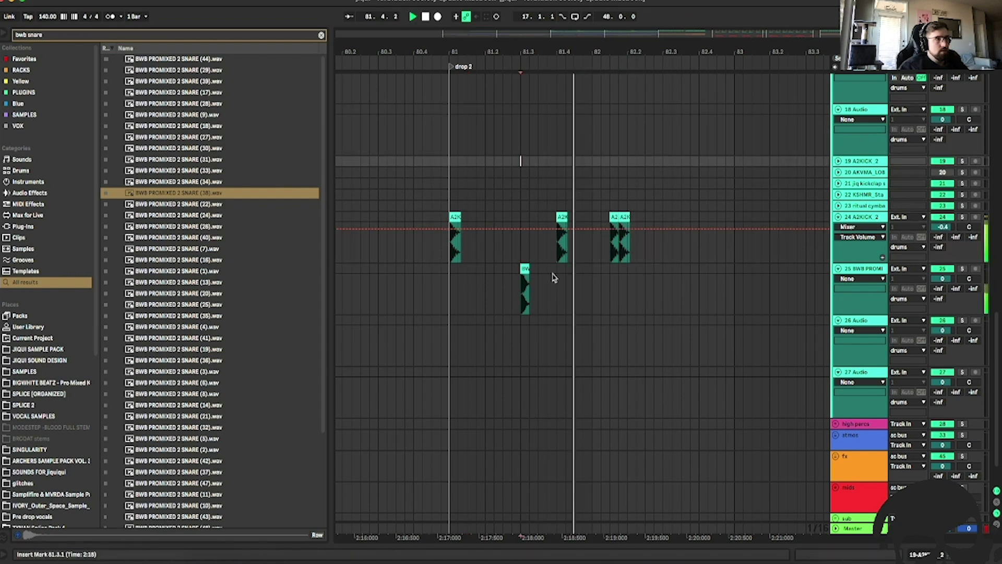
key(space)
drag(622, 216, 633, 216)
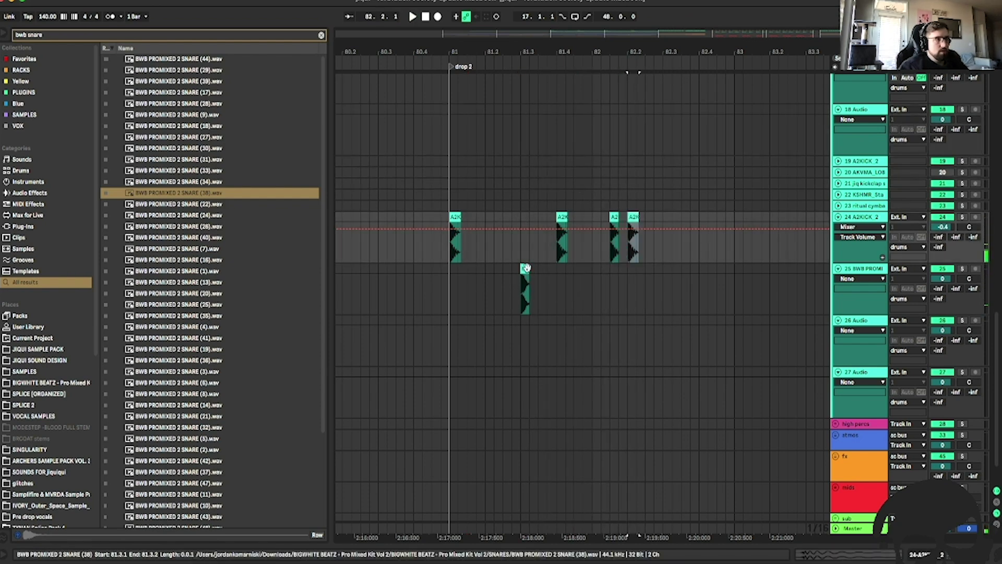
Copy the snare hit into bar 82, play the pattern back and settle the copy at 82.3.
click(525, 268)
drag(525, 269, 650, 277)
click(441, 284)
key(space)
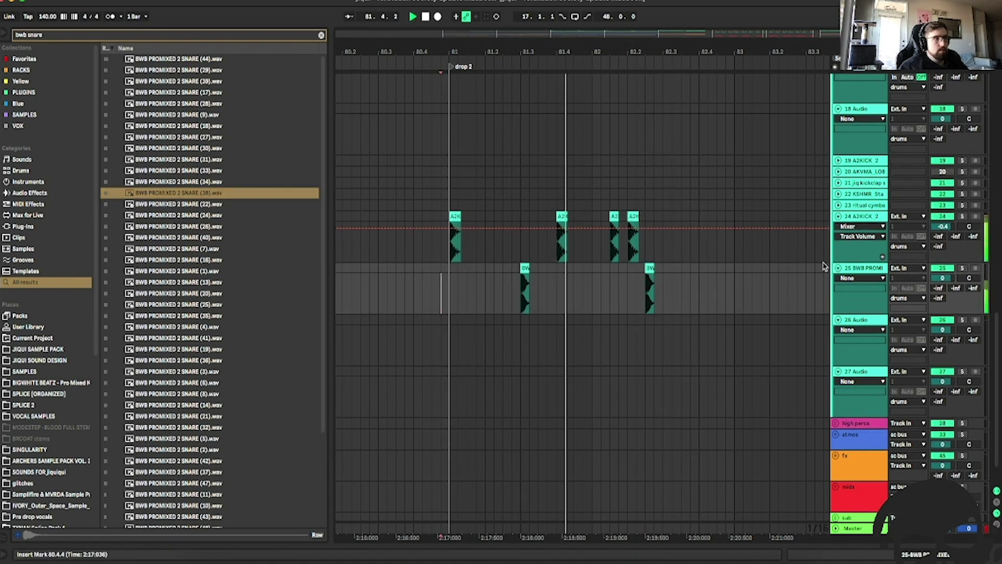
key(space)
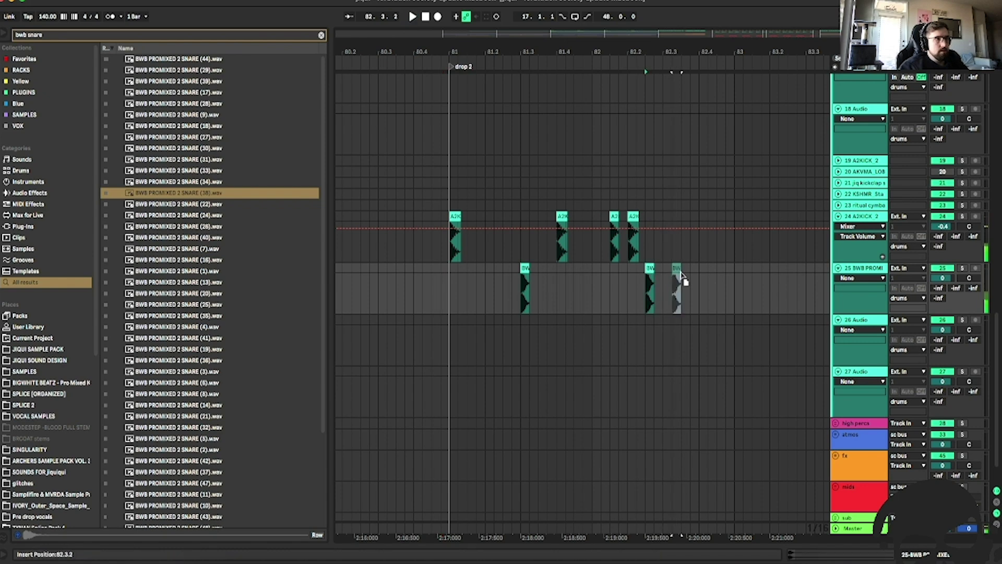
drag(651, 282, 669, 282)
Search the browser for "bwb hat", audition several samples and place BWB PROMIXED 2 HI-HAT (12) on track 26 at 81.4.
key(super+f)
text(hat)
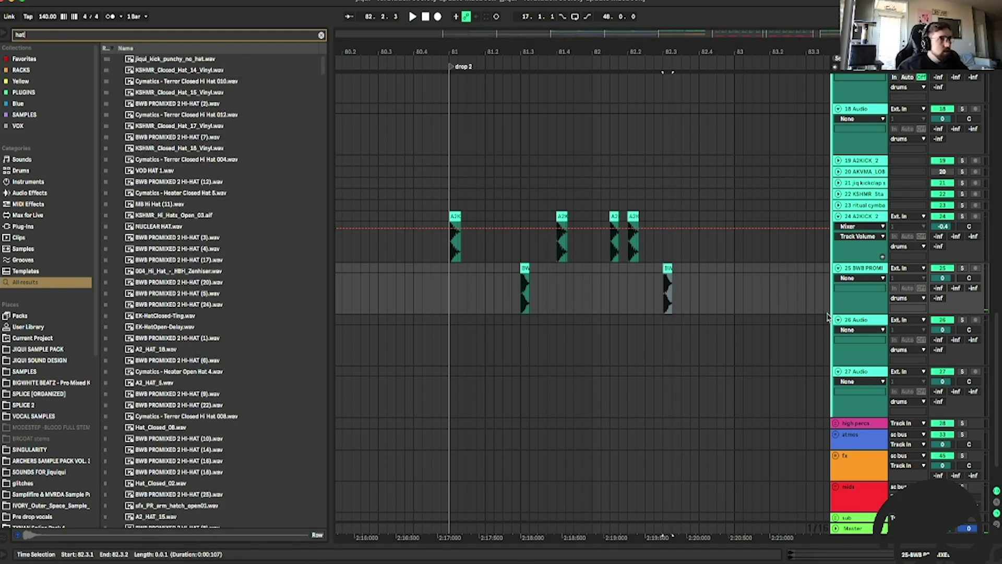
key(super+a)
text(bwb hat)
click(174, 147)
click(173, 182)
click(174, 170)
click(177, 181)
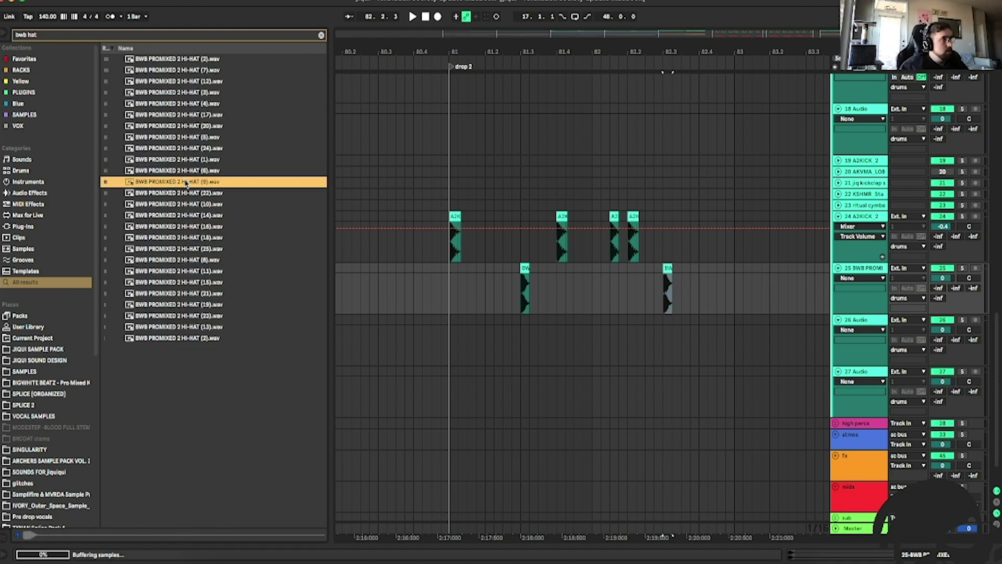
click(203, 159)
click(197, 137)
click(187, 93)
click(189, 81)
drag(179, 88, 557, 346)
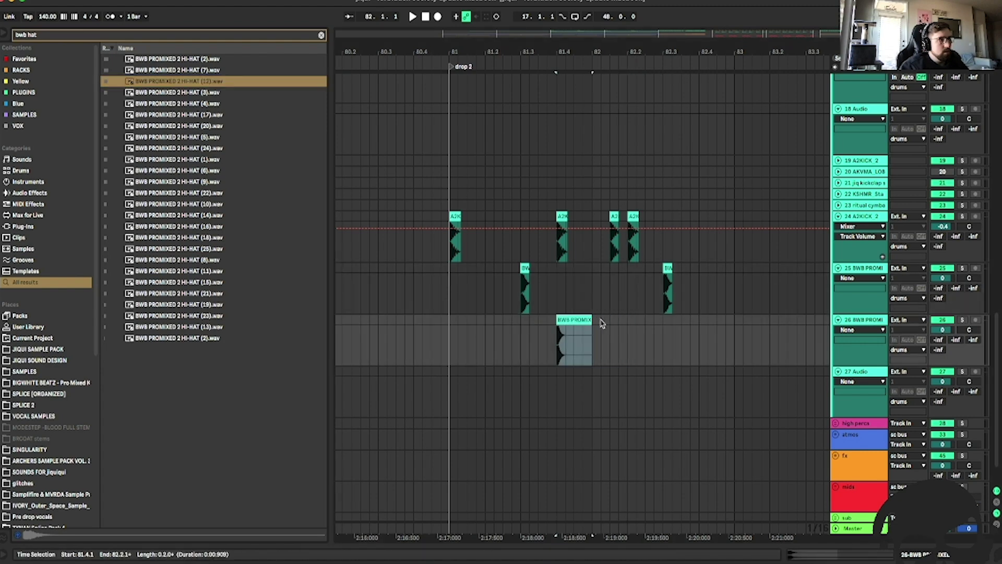
Trim the hi-hat clip to a one-sixteenth hit and duplicate it three times, one hit per beat up to 82.3.
drag(588, 318, 555, 324)
click(513, 342)
key(space)
key(space)
key(super+d)
key(super+d)
key(super+d)
Extend the shortened third kick clip to the length of the other kicks and play the pattern back.
click(565, 292)
key(space)
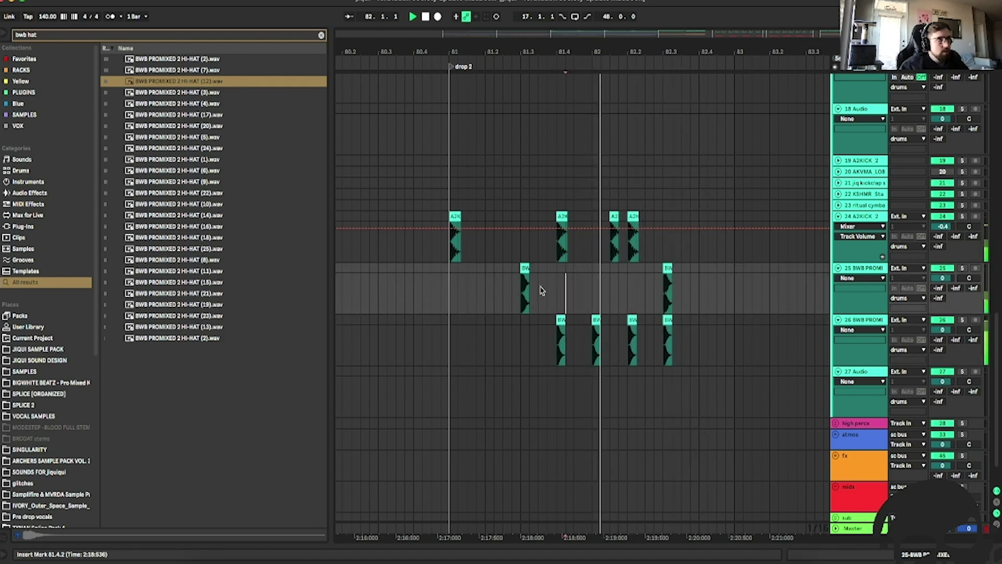
key(space)
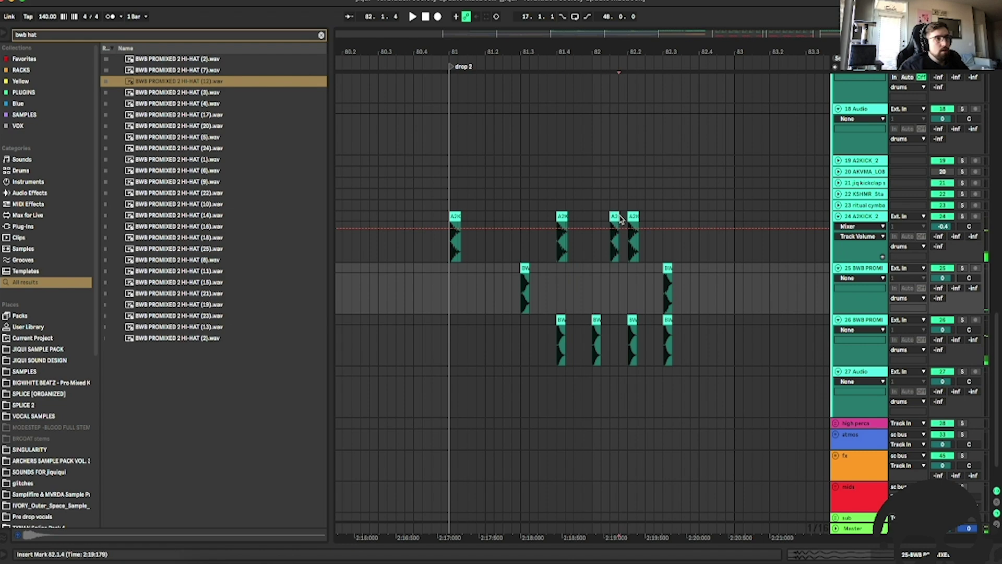
click(614, 215)
click(582, 182)
key(space)
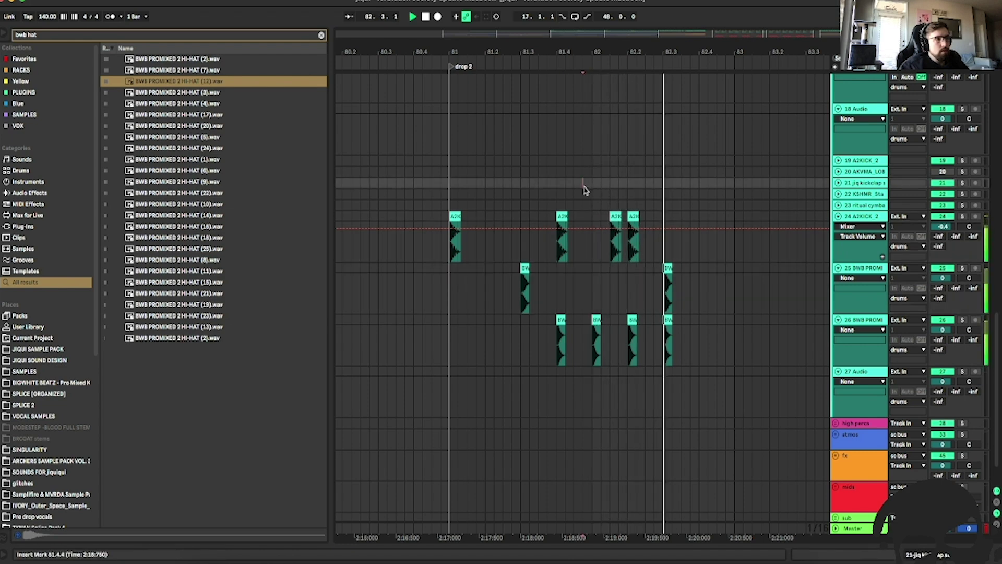
key(space)
Hide the automation lanes, check the starts of the hi-hat clips up close and play the drum pattern back.
key(a)
key(a)
key(a)
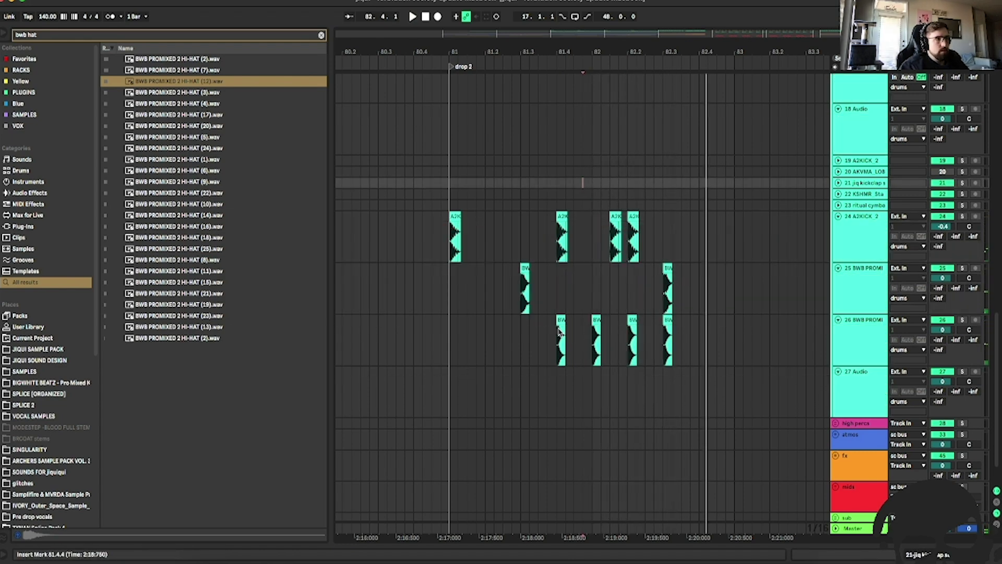
scroll(583, 182, up, 3)
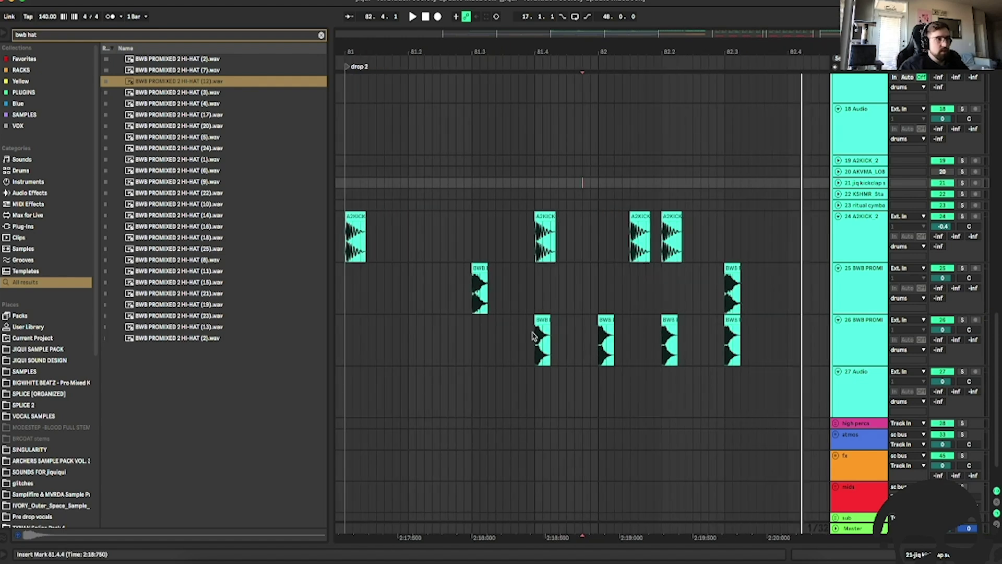
click(537, 328)
key(space)
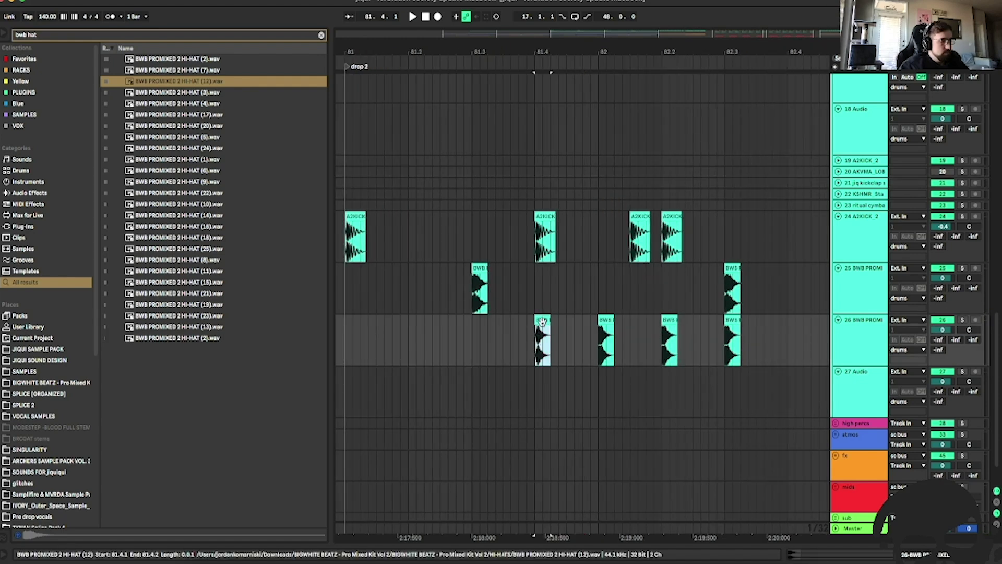
click(665, 349)
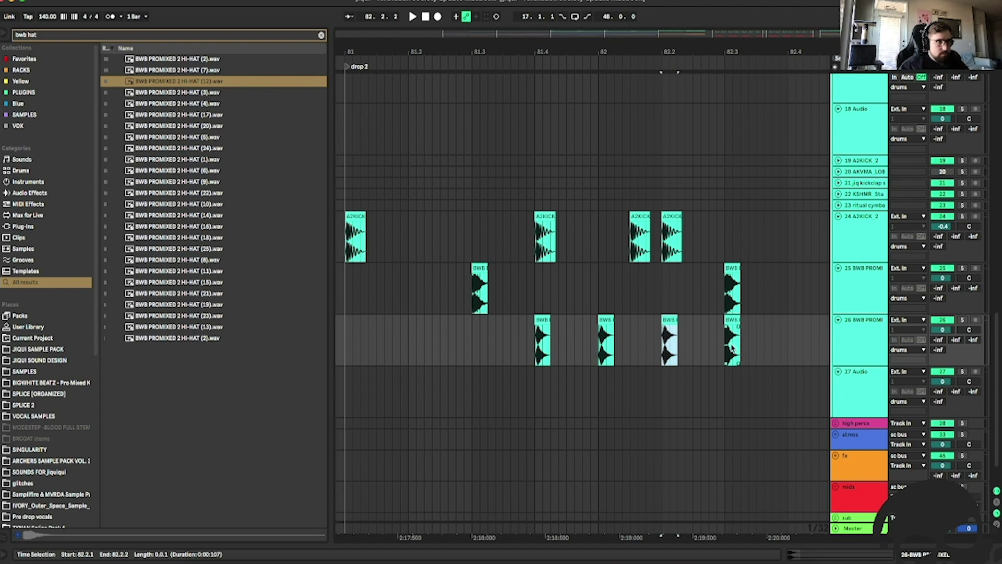
click(439, 206)
key(space)
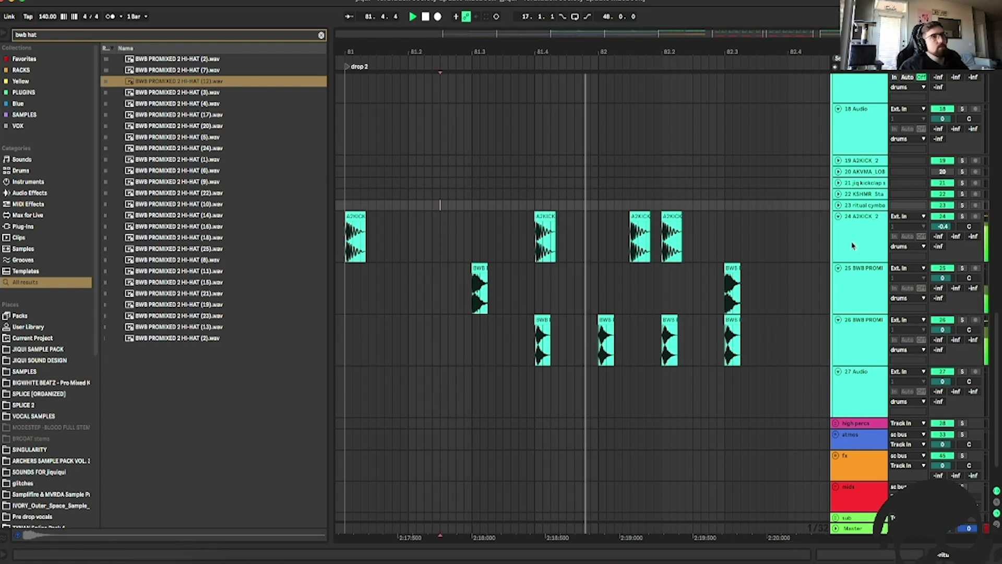
Insert a new audio track directly below the snare track.
key(minus)
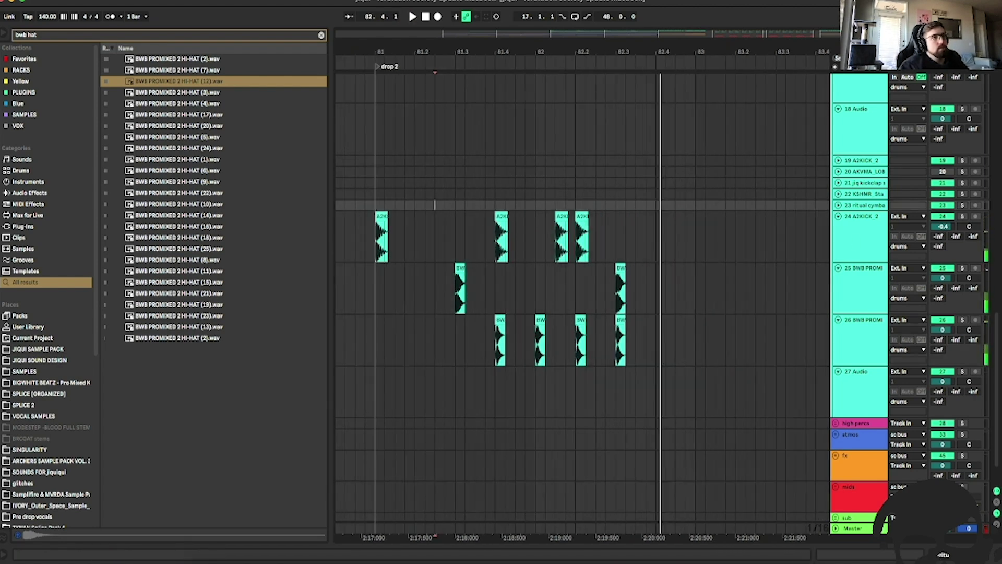
click(867, 292)
key(ctrl+t)
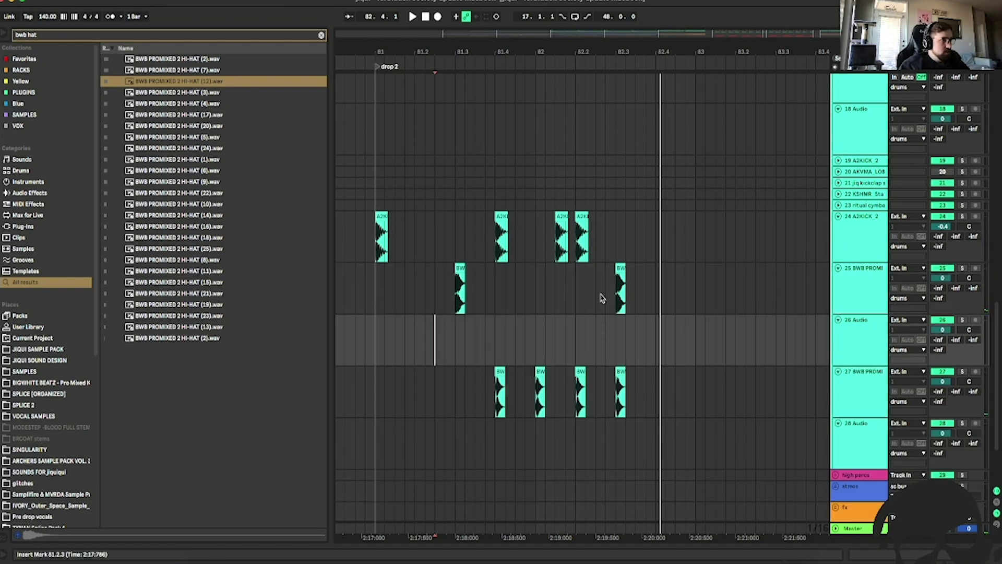
Search the browser for "EQ" and load EQ Eight onto the snare track.
text(EQ)
click(149, 59)
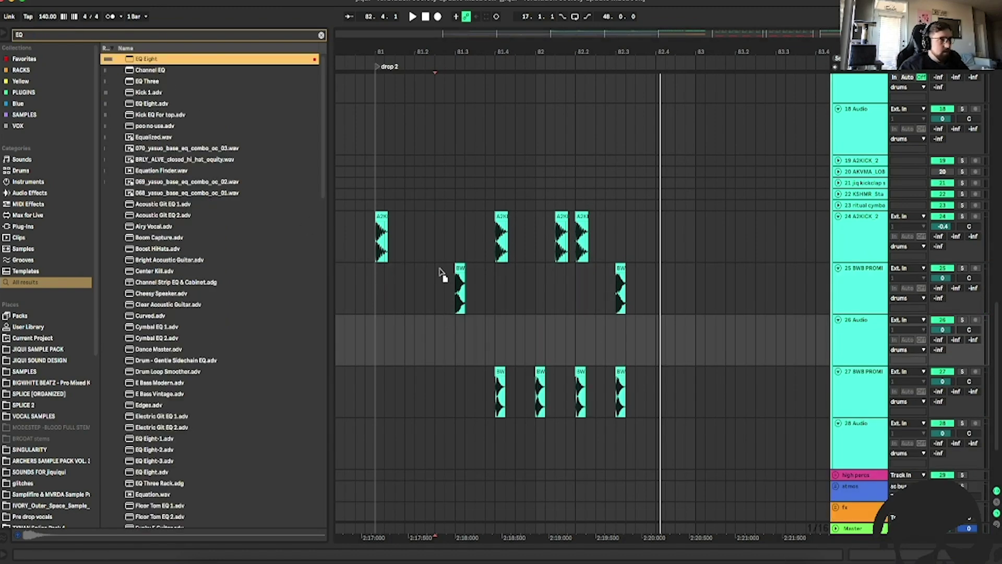
key(Return)
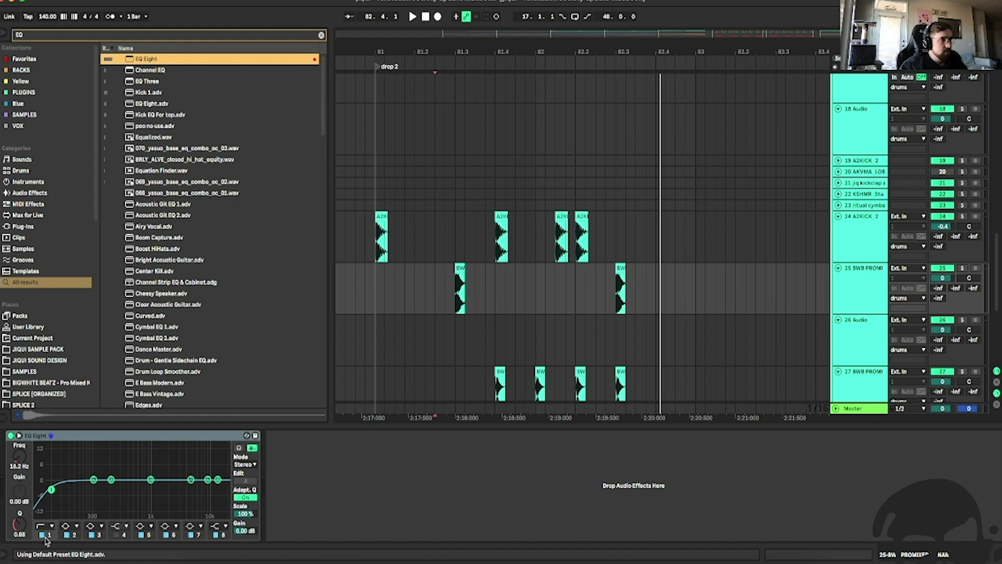
Shape the snare in EQ Eight by lowering the high shelf and boosting 2.36 dB at 297 Hz while auditioning it.
drag(218, 480, 171, 489)
key(space)
key(space)
key(space)
key(space)
key(space)
key(space)
mouse_move(111, 479)
mouse_down()
mouse_move(120, 465)
mouse_move(121, 474)
mouse_up()
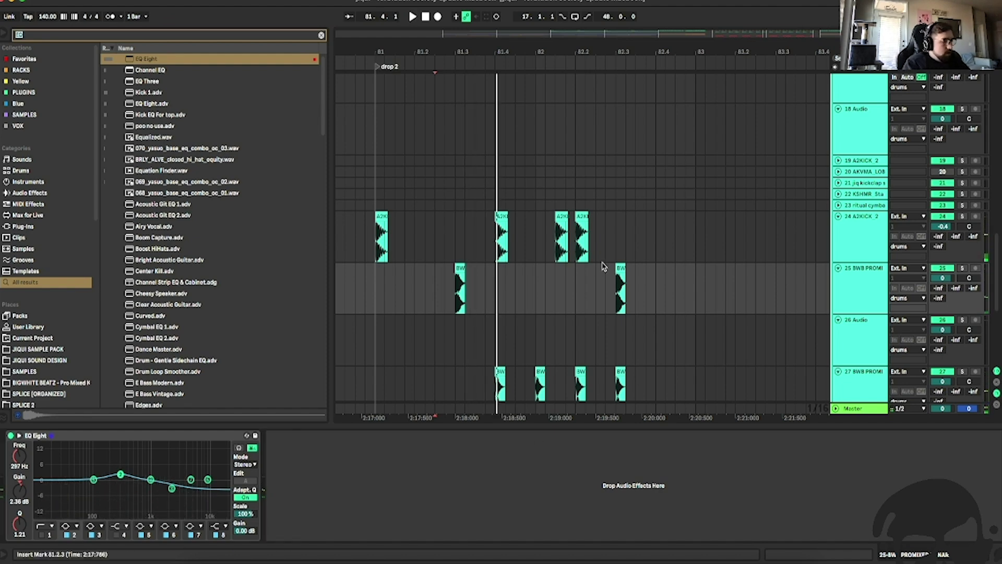
Search the browser for "bwb clap", audition several samples and place BWB PROMIXED 2 CLAP (25) on track 26 at 81.3.
text(bwb clap)
click(257, 181)
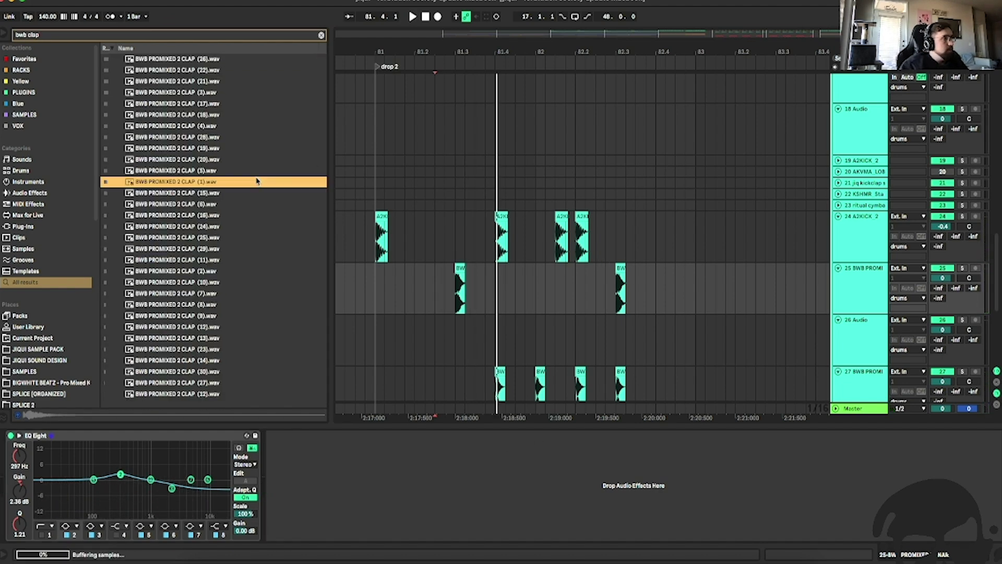
click(196, 216)
click(199, 228)
click(204, 238)
click(205, 228)
click(206, 240)
drag(213, 242, 463, 336)
Trim the clap clip to a one-sixteenth hit and switch the arrangement out of automation view.
drag(590, 334, 465, 334)
key(a)
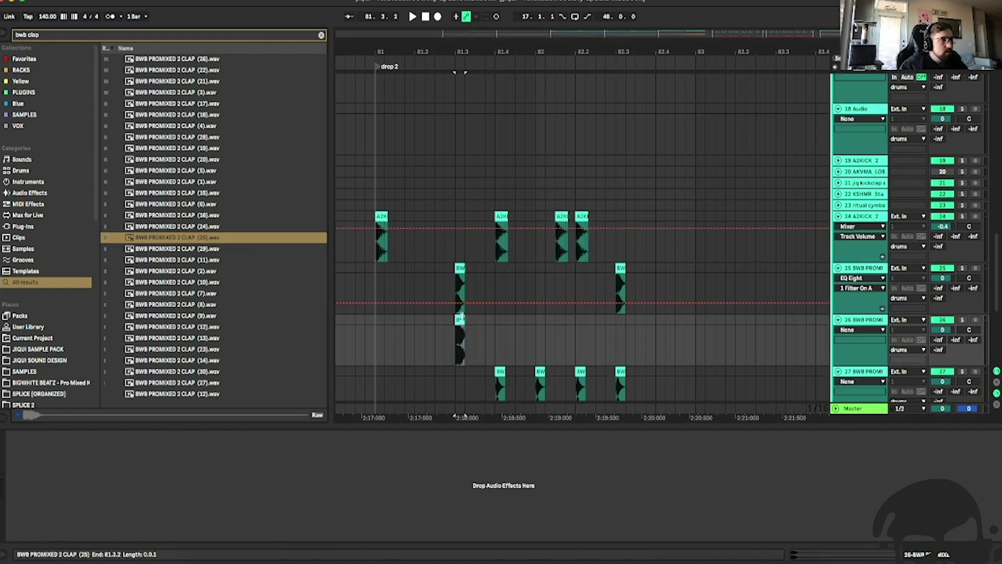
key(plus)
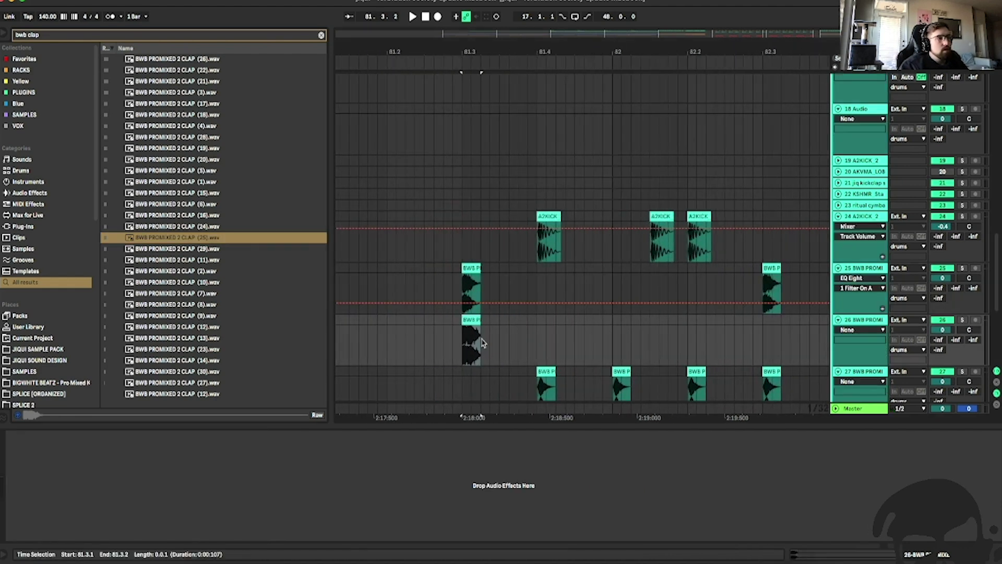
key(a)
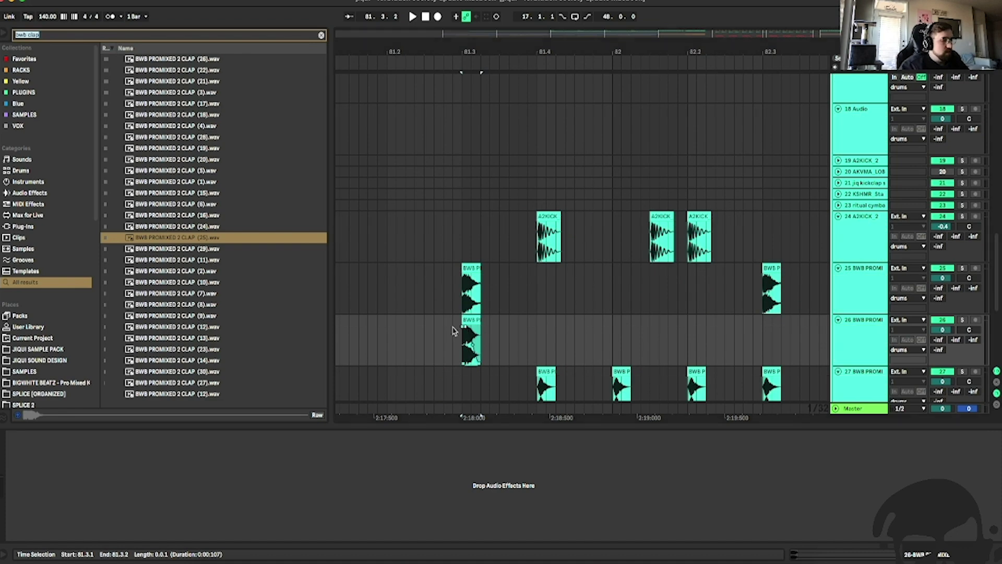
Search the browser for "khs tra", load kHs Transient Shaper onto the clap track and reduce its attack.
text(khs tra)
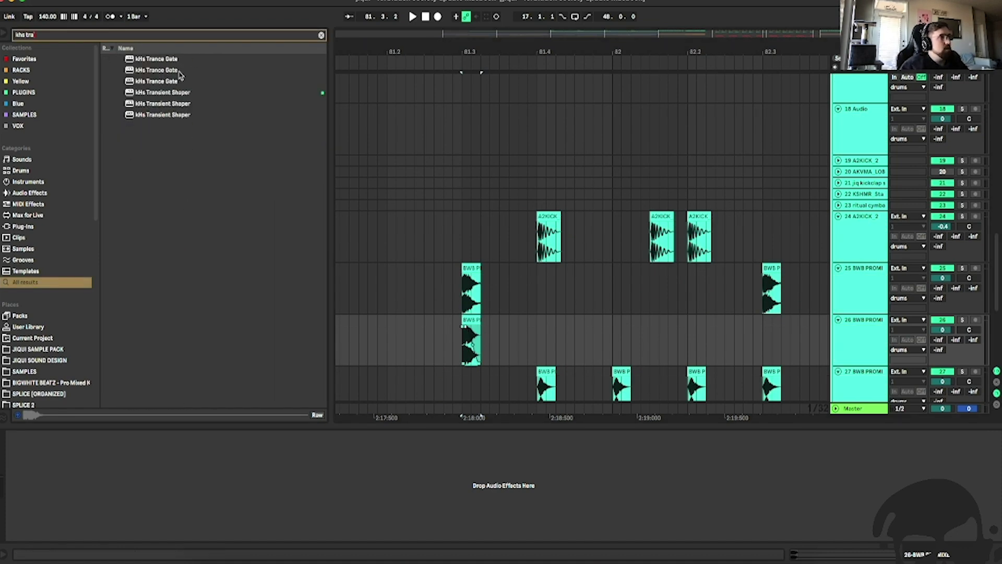
click(182, 95)
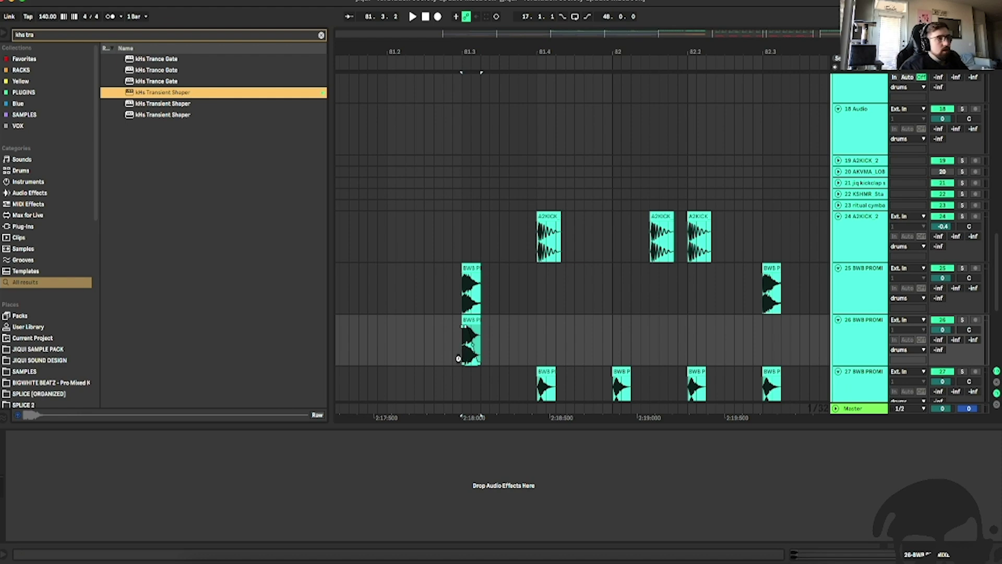
key(Return)
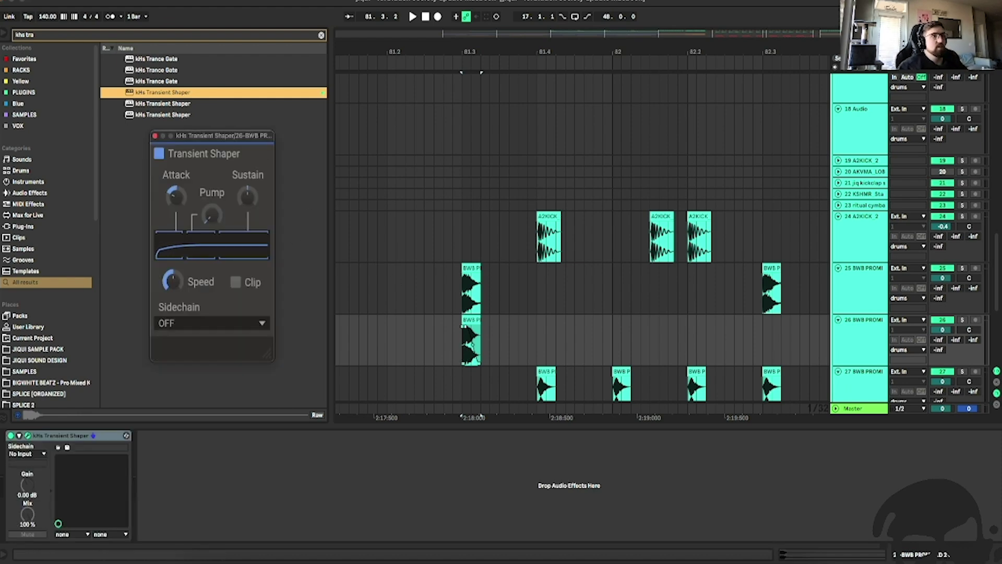
drag(470, 52, 592, 31)
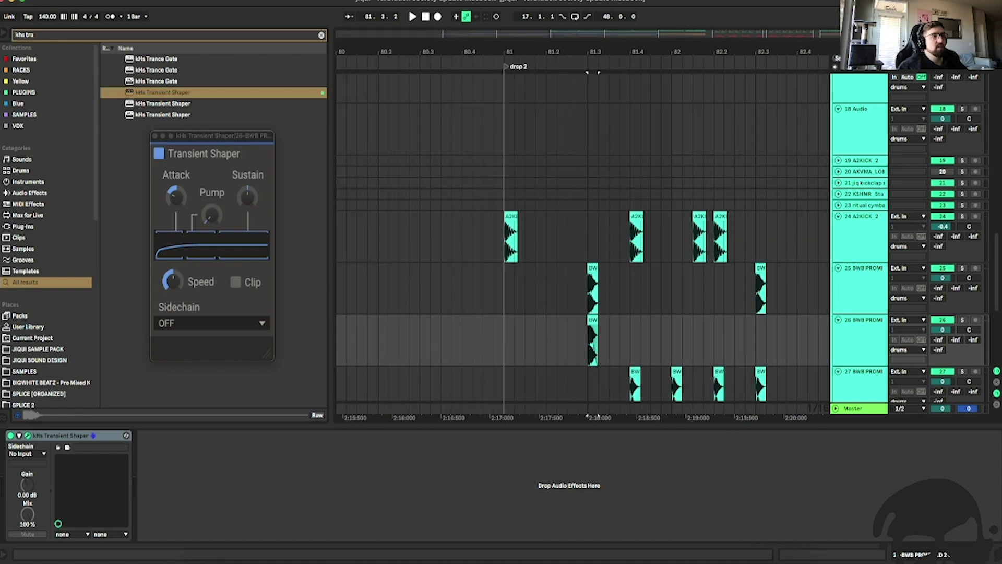
Load kHs Transient Shaper onto the snare track after EQ Eight and leave only its window open.
click(152, 94)
click(858, 299)
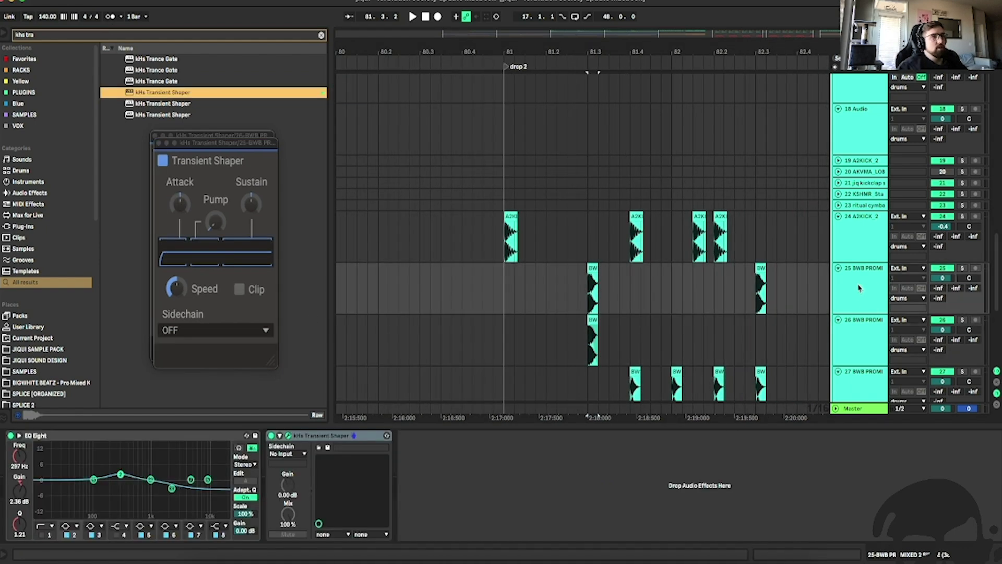
click(157, 143)
click(288, 435)
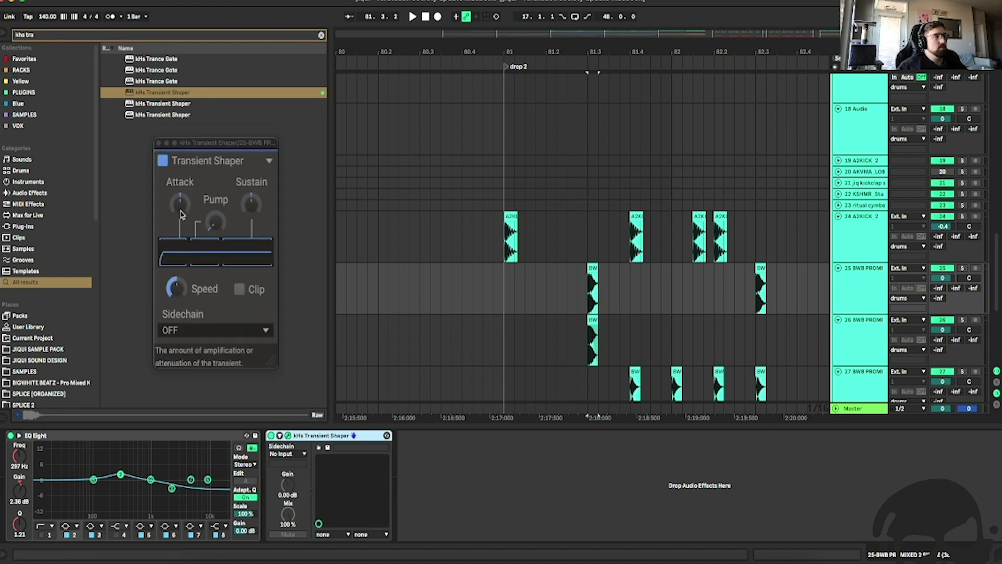
Play the drop from bar 81 and raise the clap track's volume to 1.5 dB.
click(511, 300)
key(space)
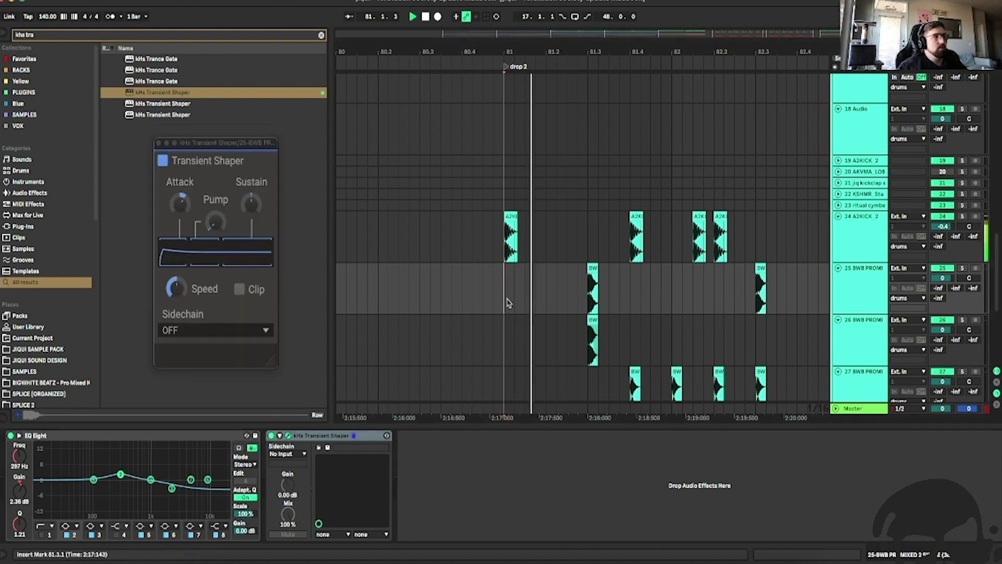
drag(944, 330, 944, 323)
key(space)
key(space)
key(space)
Audition the clap in the pattern, show its track's devices and extend the clap clip at 81.3 to an eighth note.
click(586, 337)
key(space)
key(space)
double_click(879, 340)
key(space)
key(space)
key(space)
drag(589, 336, 608, 336)
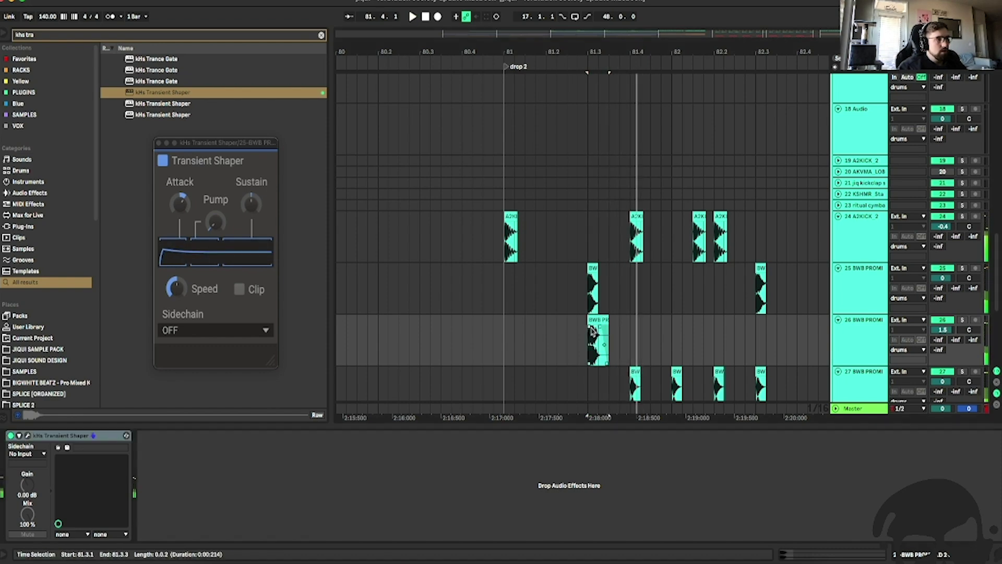
Load EQ Eight after the clap's Transient Shaper, cut the lows and add a broad 5.33 dB boost at 2.02 kHz.
key(super+f)
text(EQ)
drag(138, 60, 574, 365)
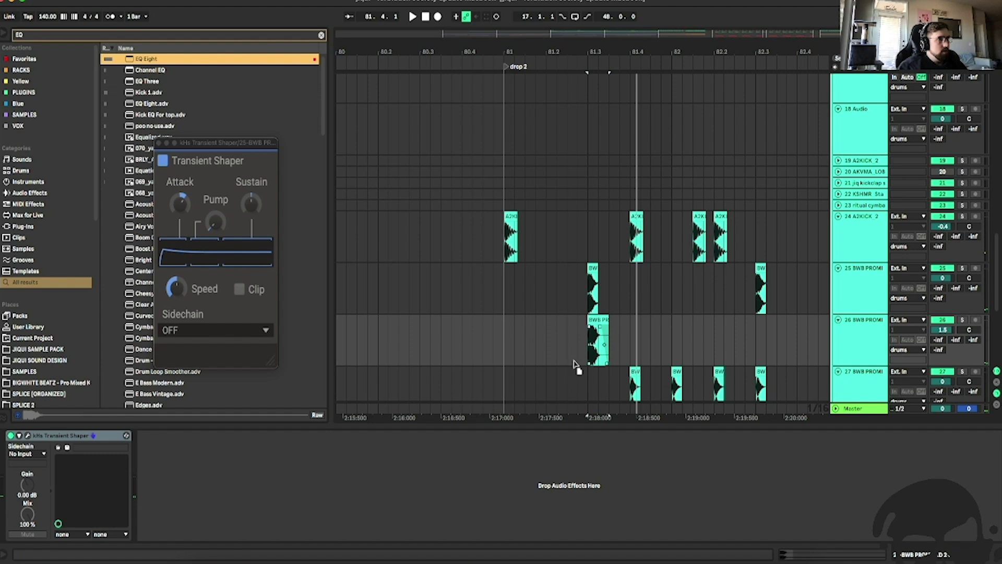
drag(170, 490, 170, 490)
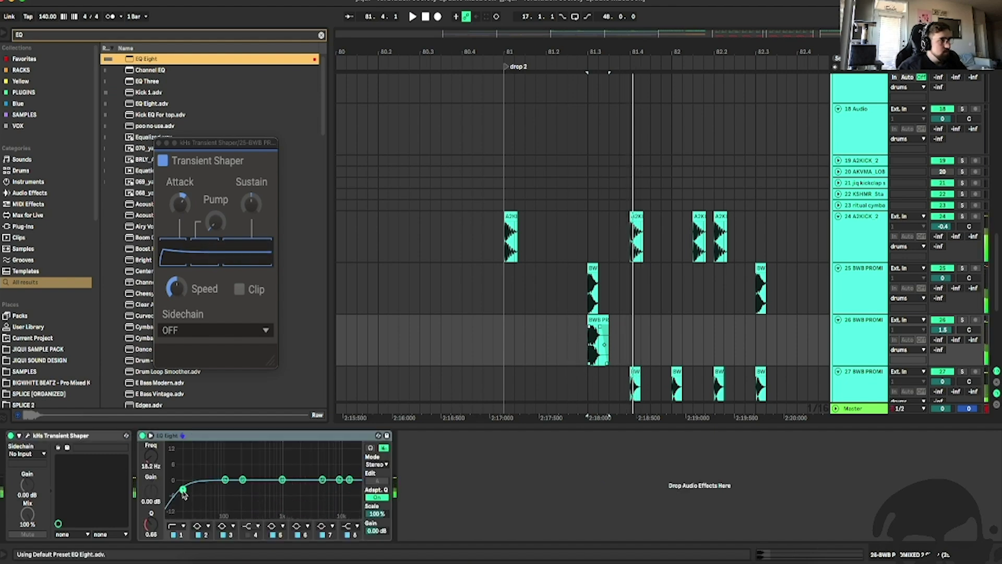
mouse_move(347, 479)
mouse_down()
mouse_move(297, 457)
mouse_move(300, 467)
mouse_up()
Replay the pattern to judge the equalized clap and lower the clap track's volume to 0.6 dB.
key(space)
key(space)
key(space)
key(space)
key(space)
key(space)
key(space)
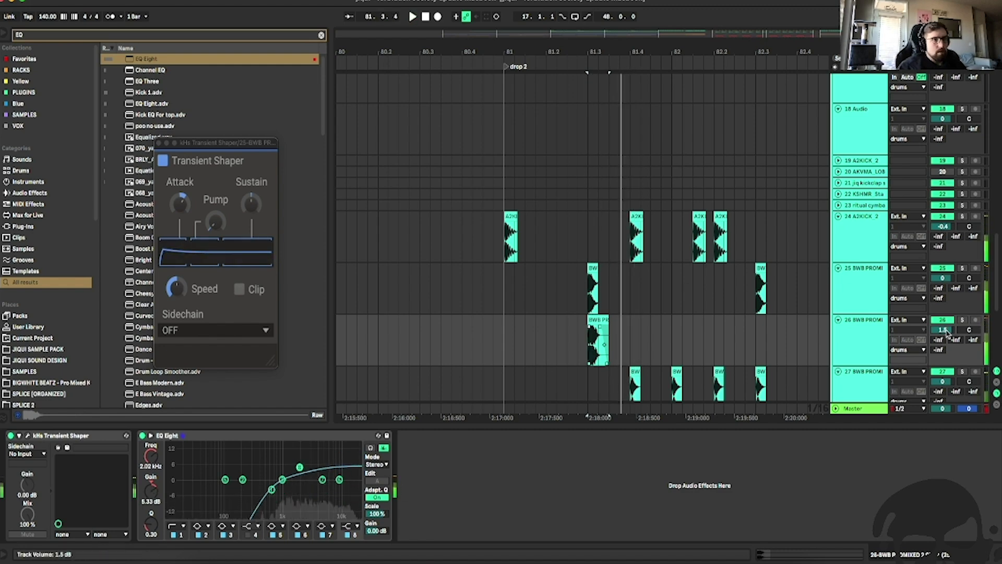
click(493, 300)
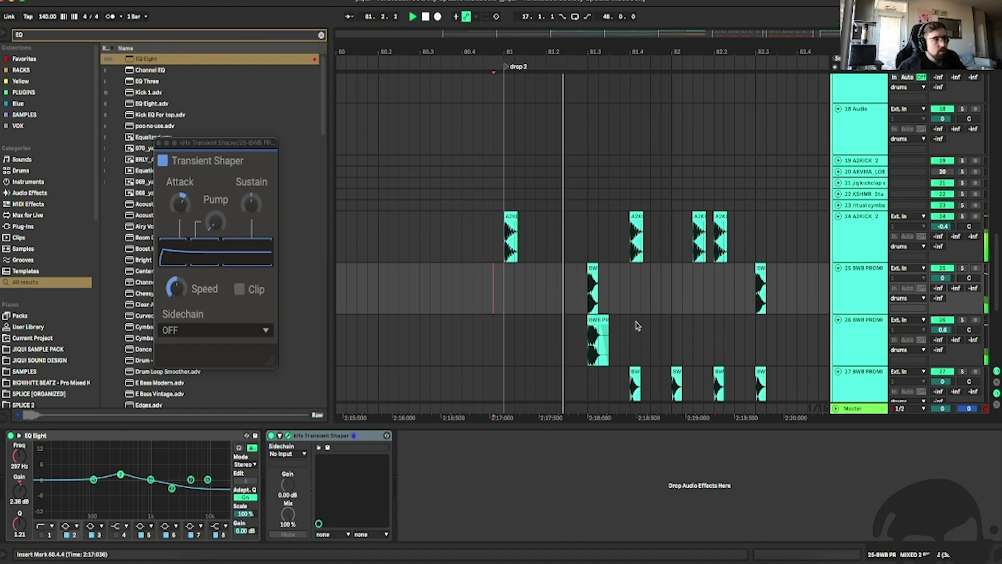
Duplicate the clap clip and place the copy at 82.3, under the second snare hit.
drag(631, 332, 504, 337)
key(super+d)
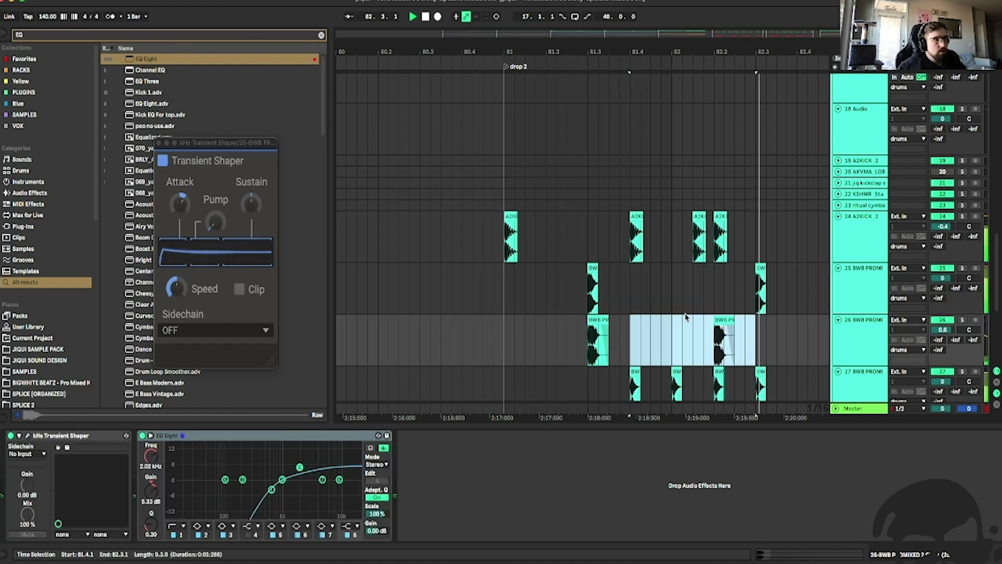
click(715, 309)
key(space)
drag(722, 321, 765, 334)
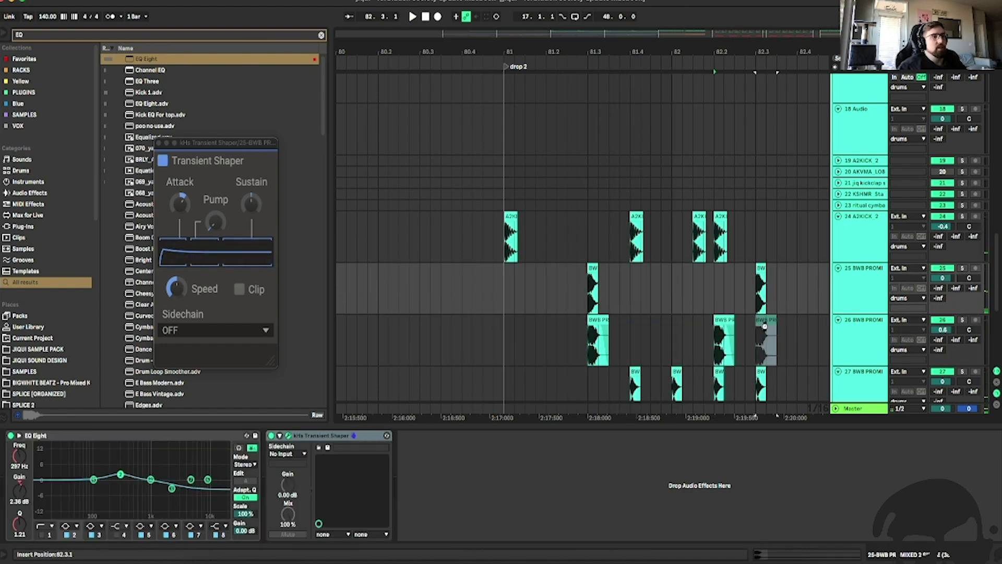
Lower the clap track's volume further, dip its EQ Eight by 3.84 dB at 1.16 kHz and close the Transient Shaper window.
click(588, 224)
key(space)
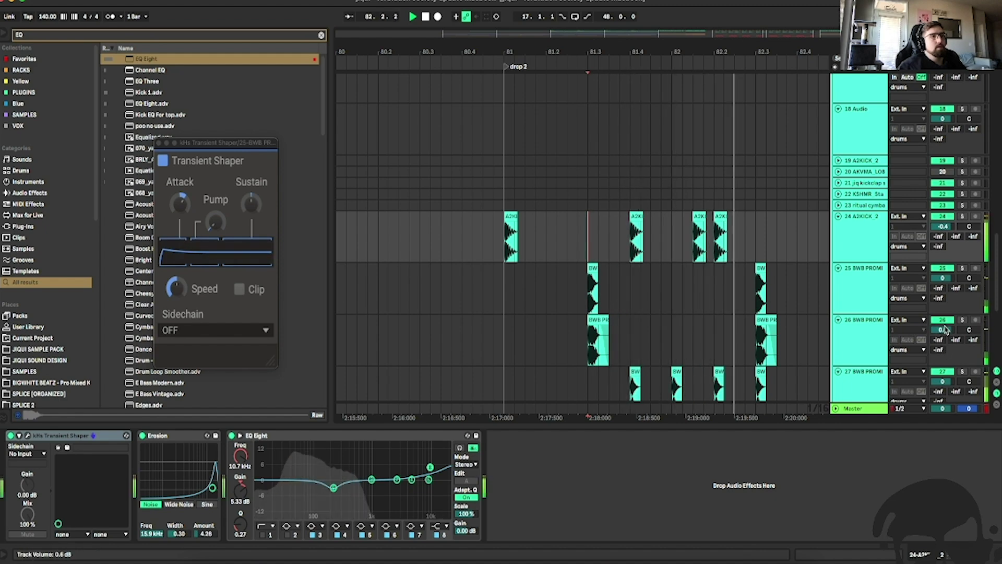
click(872, 330)
click(228, 488)
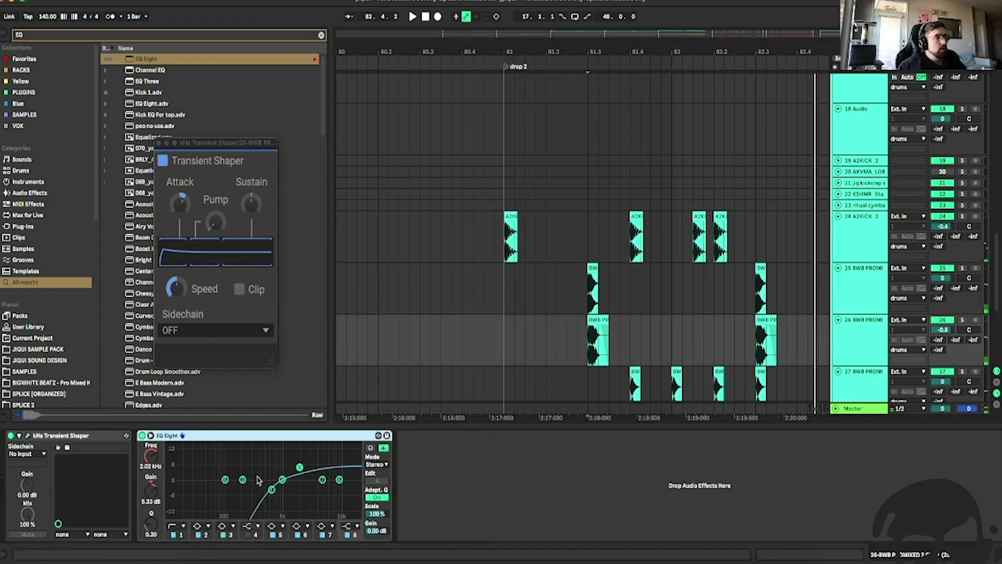
drag(282, 480, 286, 493)
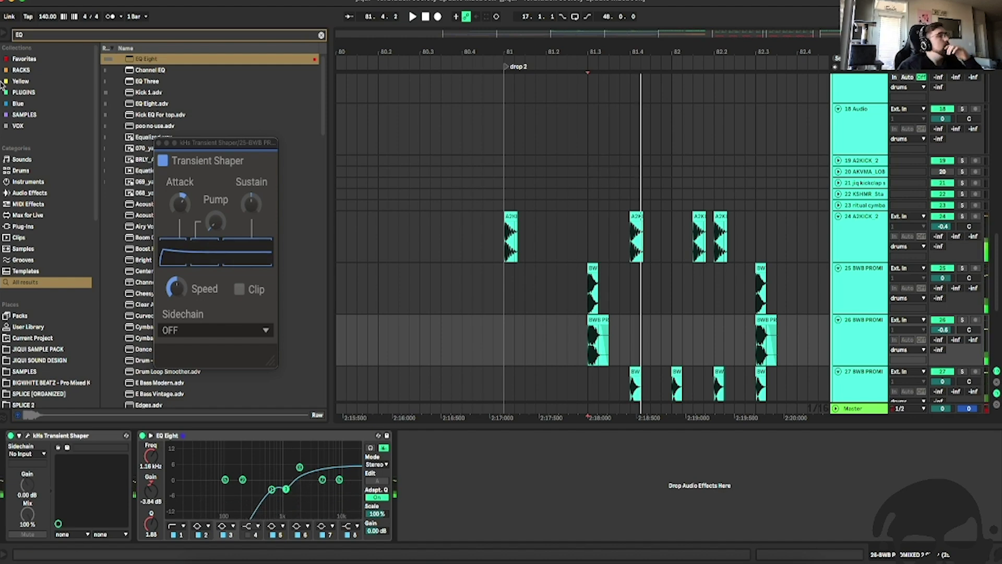
click(159, 142)
scroll(751, 274, down, 3)
scroll(753, 275, up, 10)
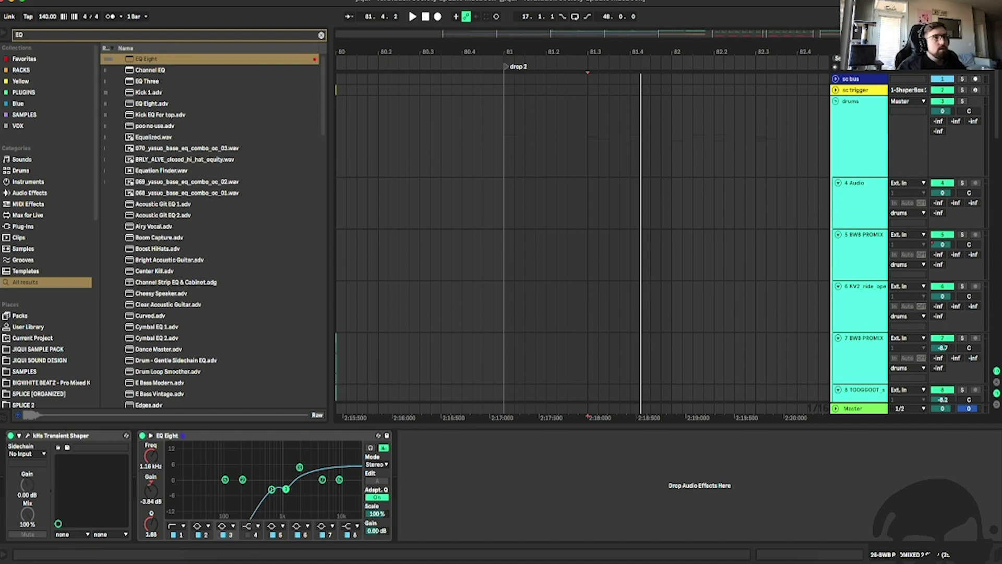
scroll(559, 235, down, 3)
click(415, 90)
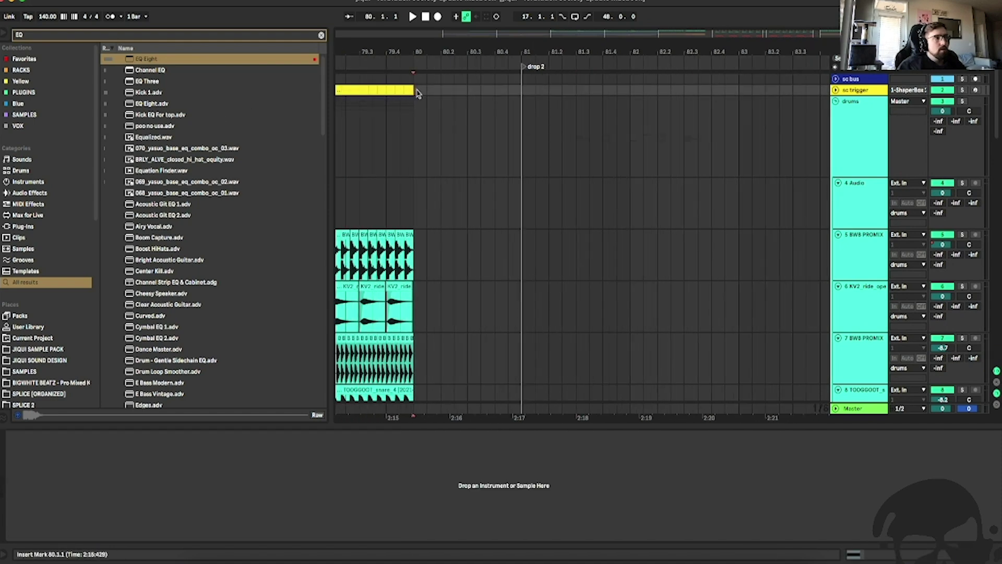
key(super+v)
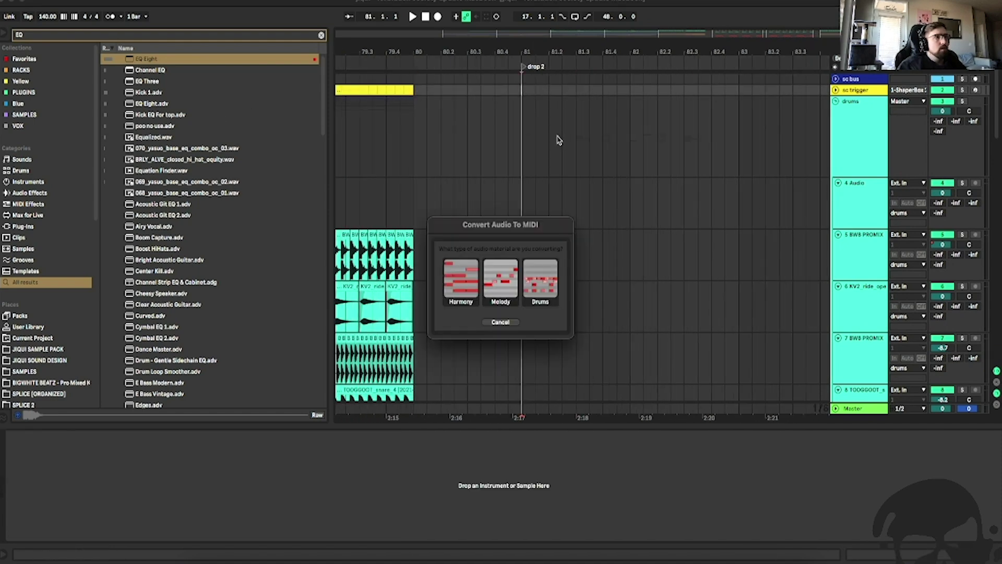
click(502, 324)
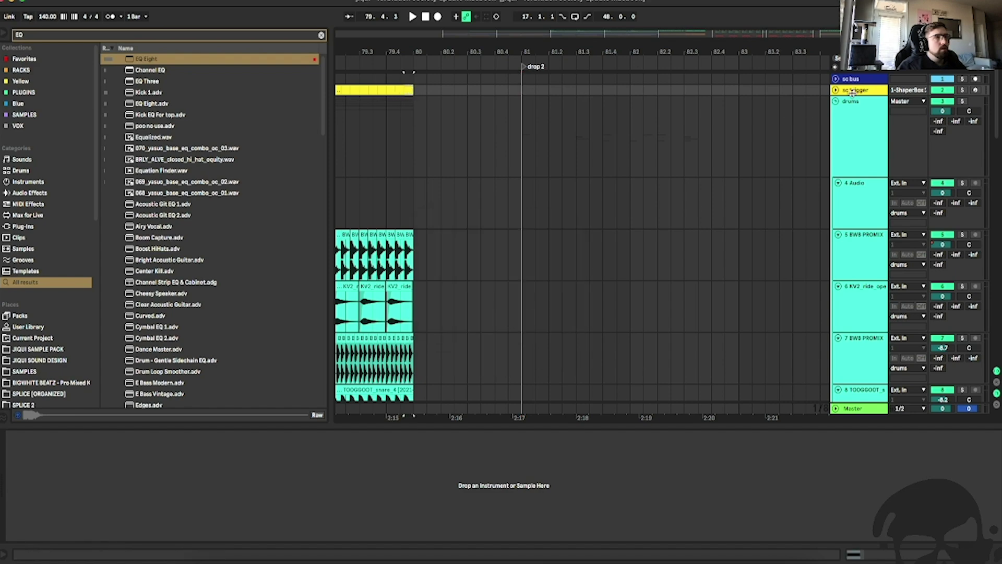
Unfold the sc trigger track and copy its last trigger hit before bar 80 to 81.1 and 81.3.
click(834, 90)
drag(405, 140, 414, 140)
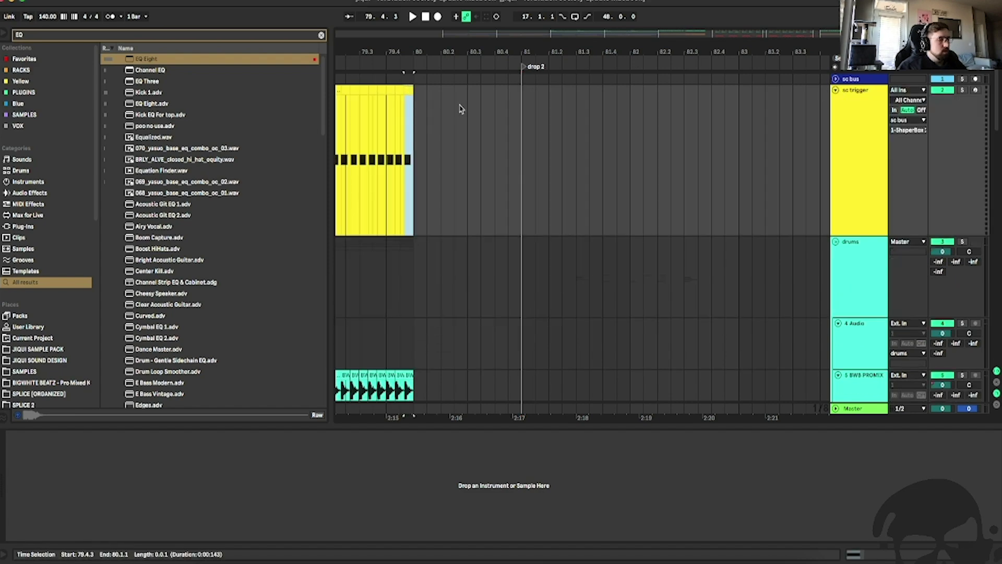
click(521, 113)
key(ctrl+v)
click(577, 110)
key(ctrl+v)
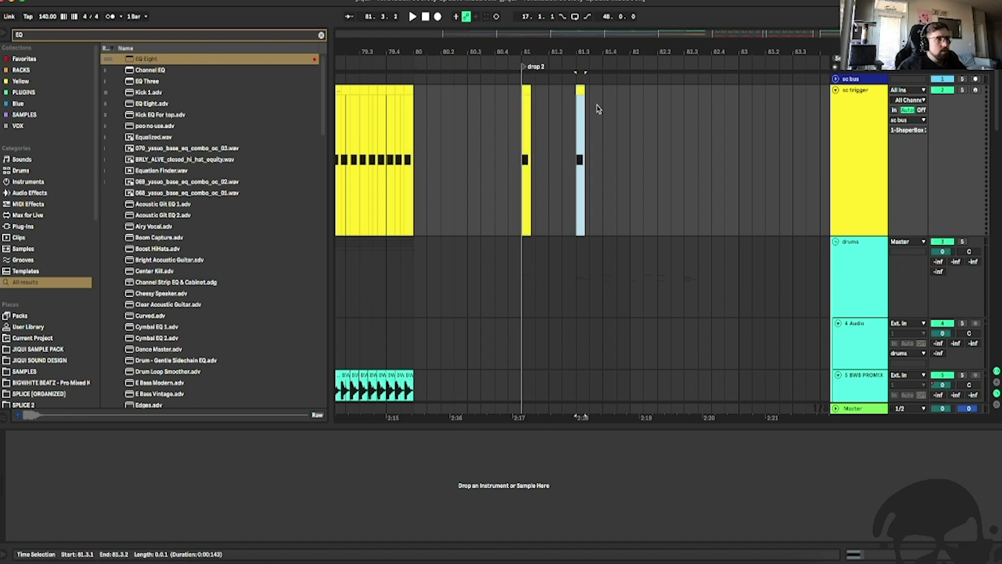
Add more sidechain trigger hits on the sc trigger track at 81.4, 82.1.3, 82.2 and 82.3 to match the drums.
click(603, 107)
key(ctrl+v)
click(647, 95)
key(ctrl+v)
drag(662, 96, 644, 97)
key(ctrl+d)
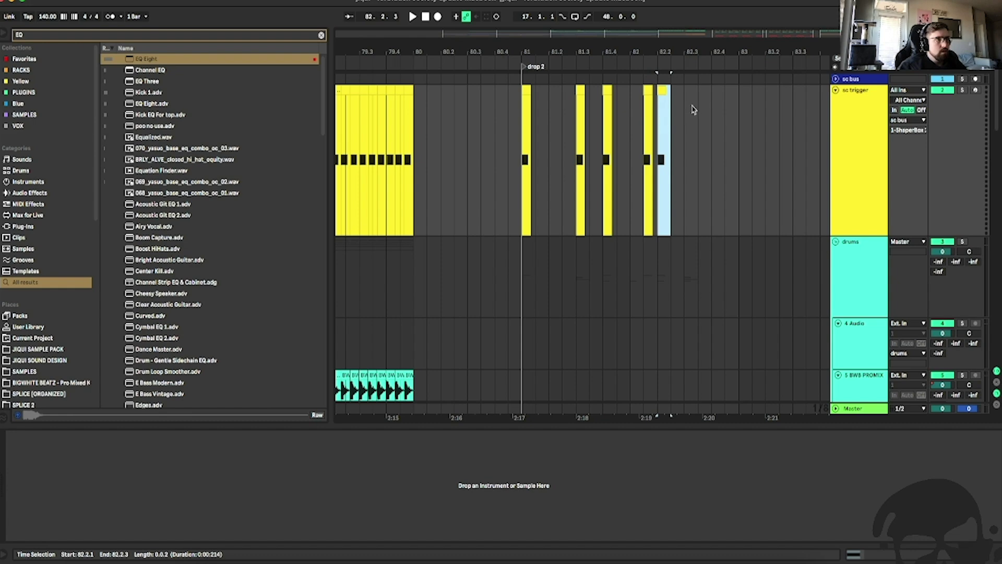
mouse_move(661, 91)
mouse_down()
mouse_move(700, 103)
mouse_move(688, 105)
mouse_up()
Play the drop with the sidechain triggers and duplicate the two-bar kick, snare, clap and hi-hat pattern into bars 83 and 84.
click(509, 150)
key(space)
scroll(776, 141, down, 1)
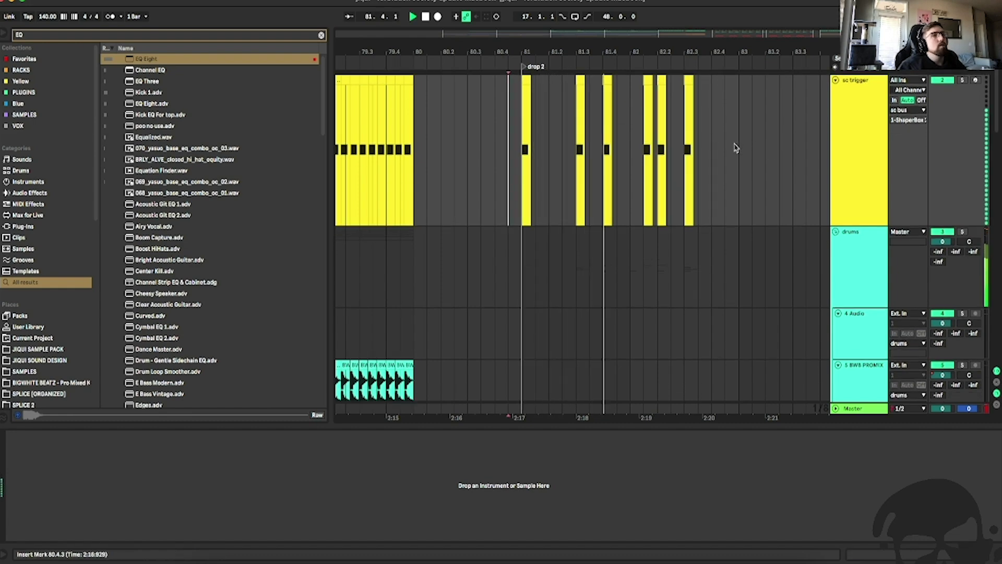
scroll(741, 146, down, 10)
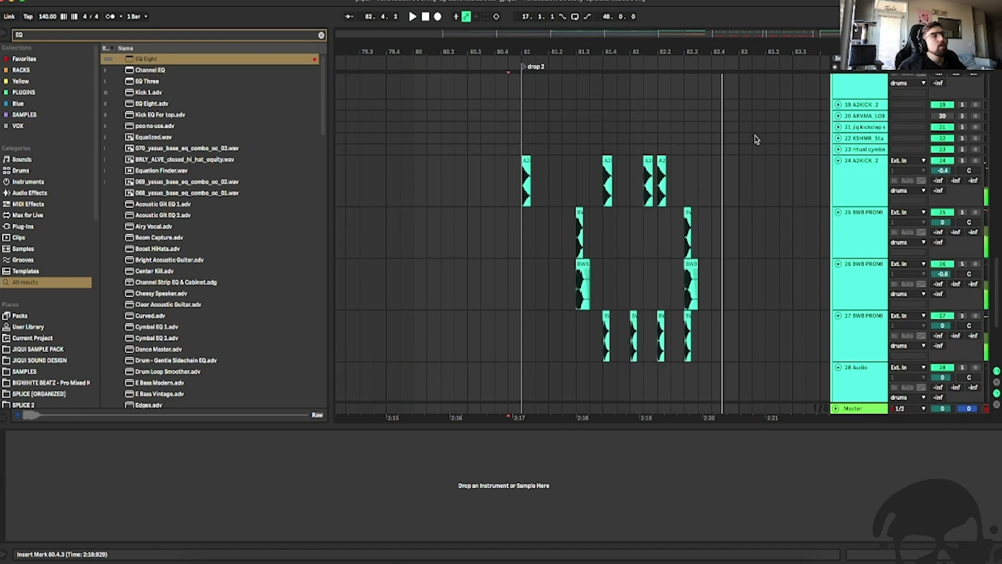
scroll(818, 261, down, 5)
scroll(730, 175, up, 3)
scroll(783, 224, down, 3)
scroll(715, 324, up, 3)
drag(733, 324, 517, 171)
key(ctrl+d)
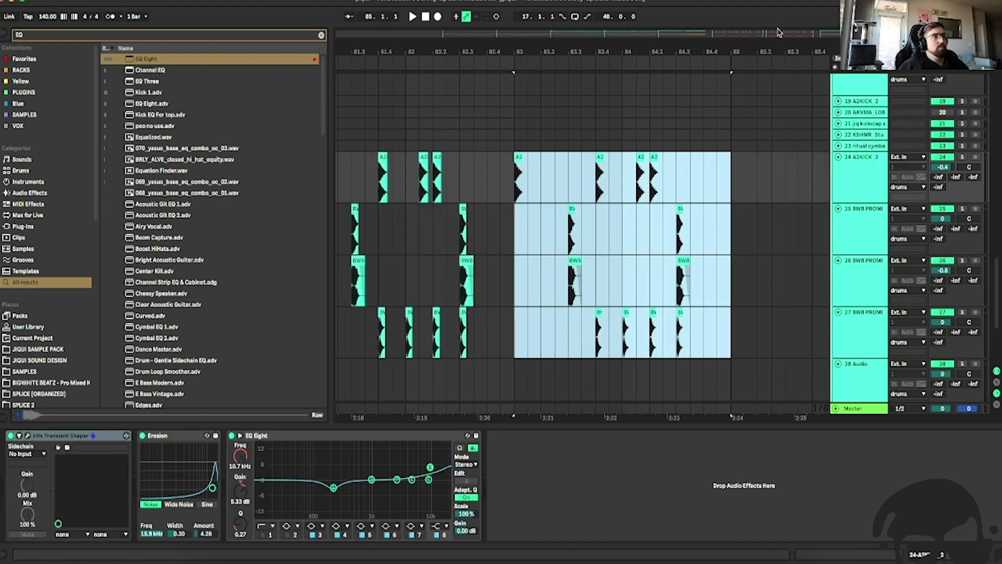
Play the four-bar pattern and repeat the hi-hat hit from 82.3 on every beat through 83.3.
scroll(532, 141, left, 5)
click(381, 126)
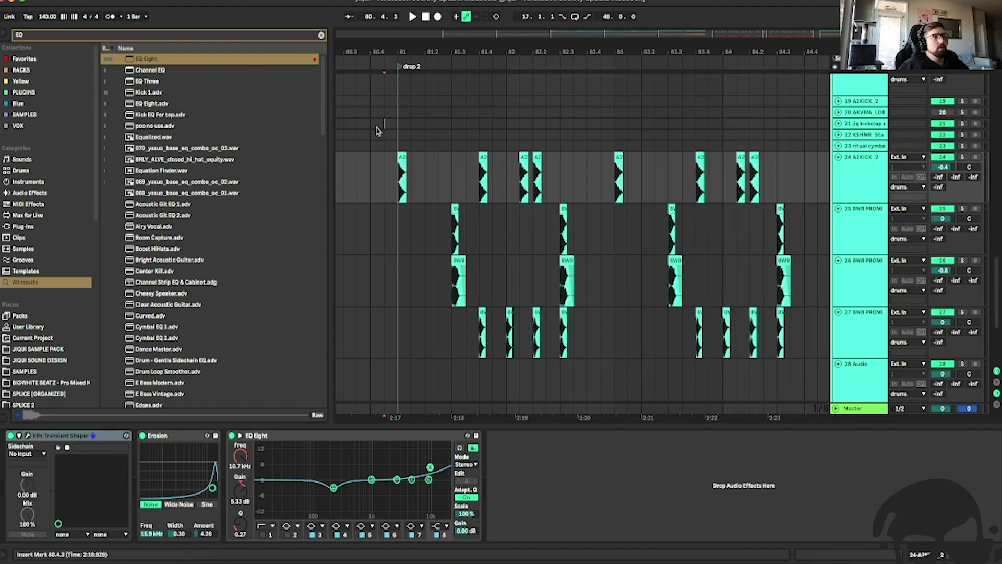
key(space)
drag(586, 319, 561, 327)
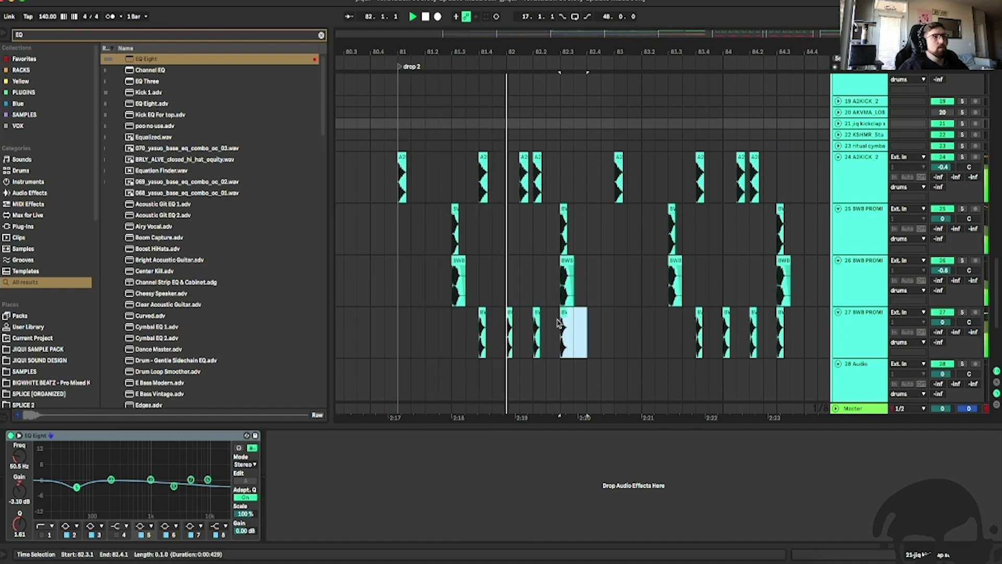
key(ctrl+d)
key(ctrl+d)
key(ctrl+d)
key(ctrl+d)
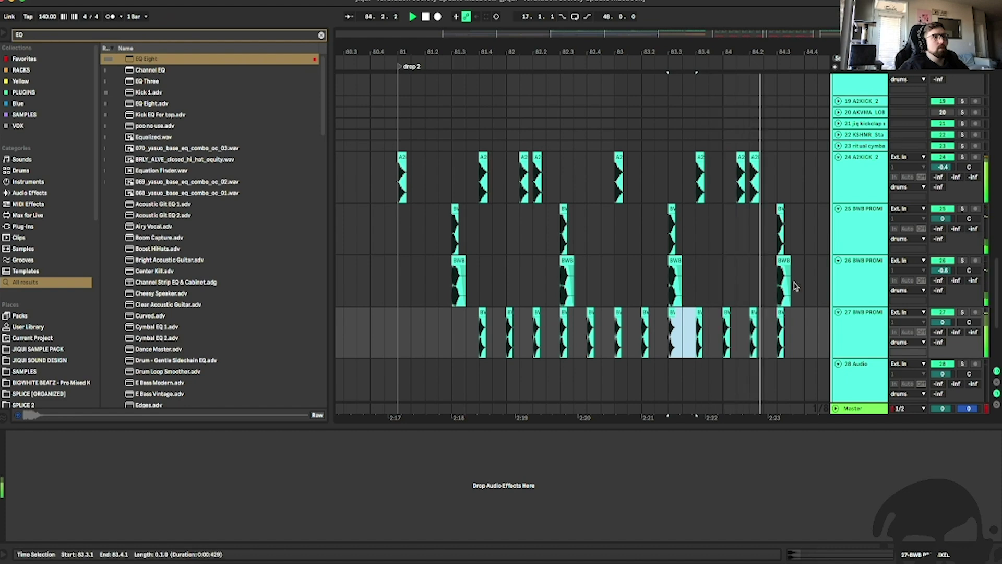
Unfold the mids group and add three audio tracks at its end, after track 78.
scroll(618, 203, down, 3)
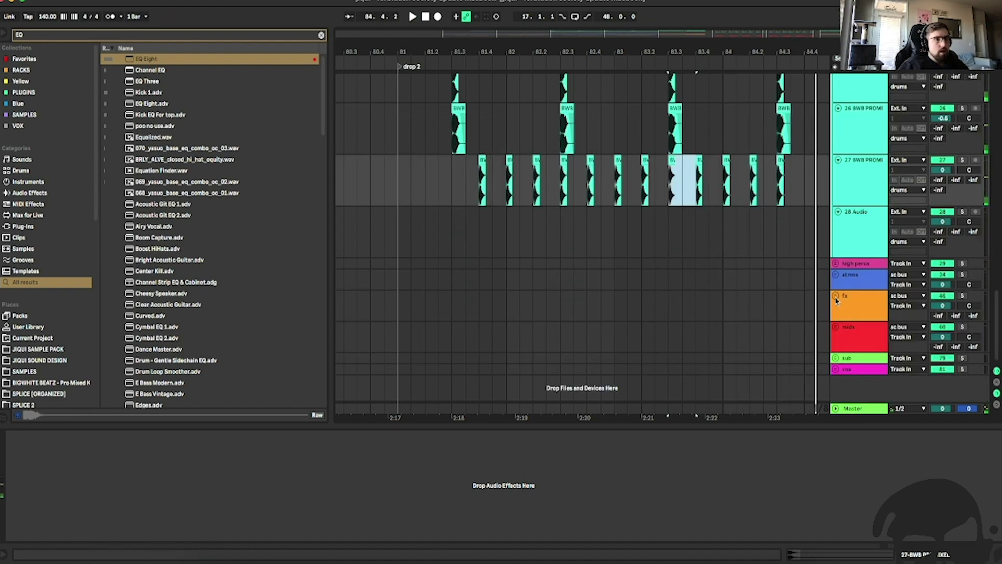
click(836, 329)
scroll(818, 365, down, 2)
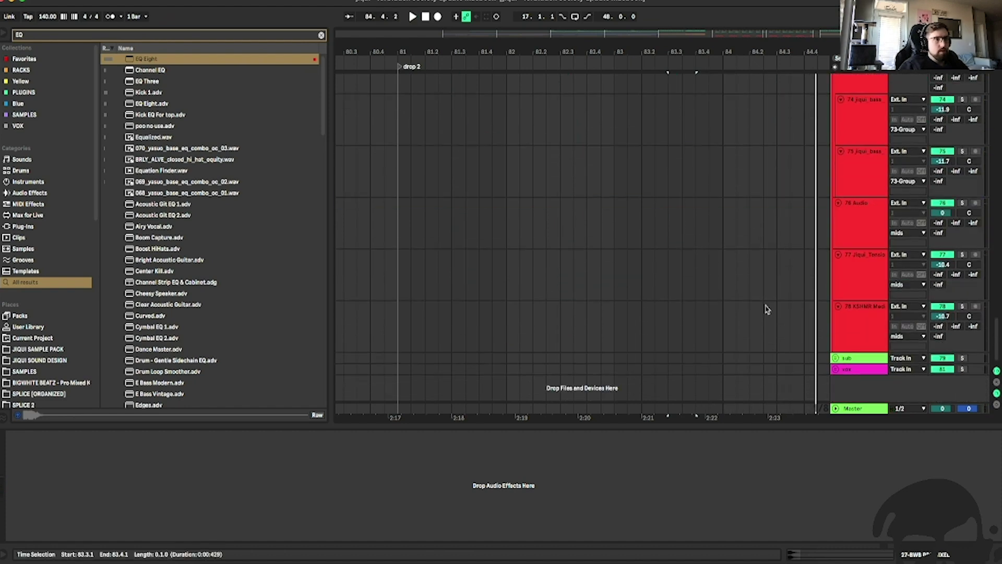
click(855, 340)
click(853, 370)
click(857, 340)
key(super+t)
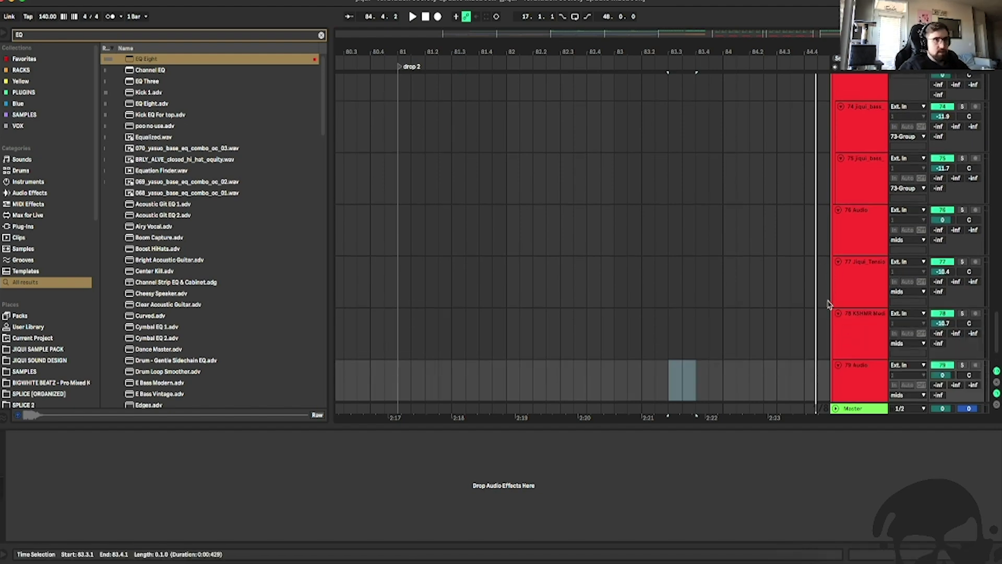
key(super+t)
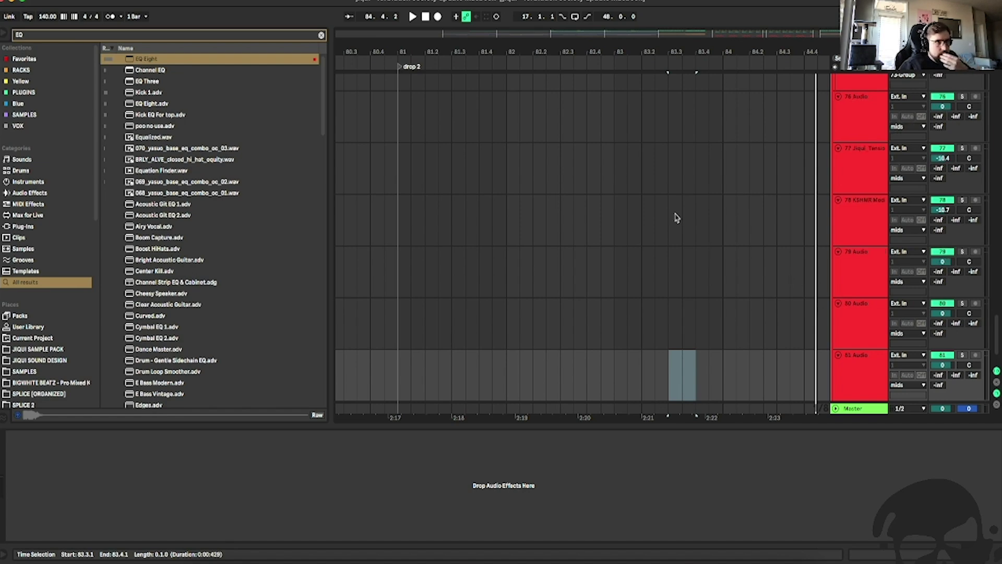
Search the browser for "hip hop sub" and try to load Hip-Hop Sub Bass.adg onto audio track 81.
key(BackSpace)
text(hip )
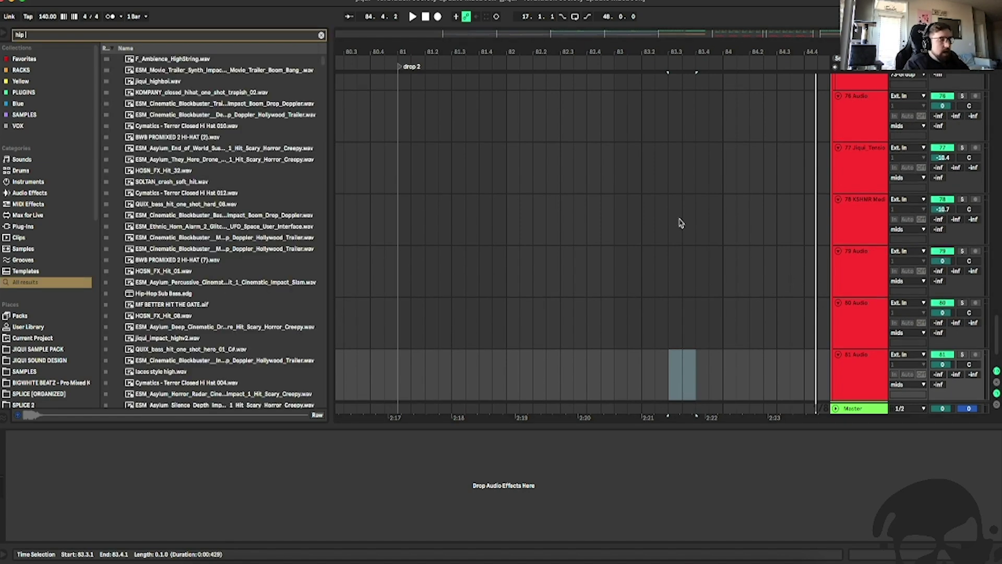
text(hop sub)
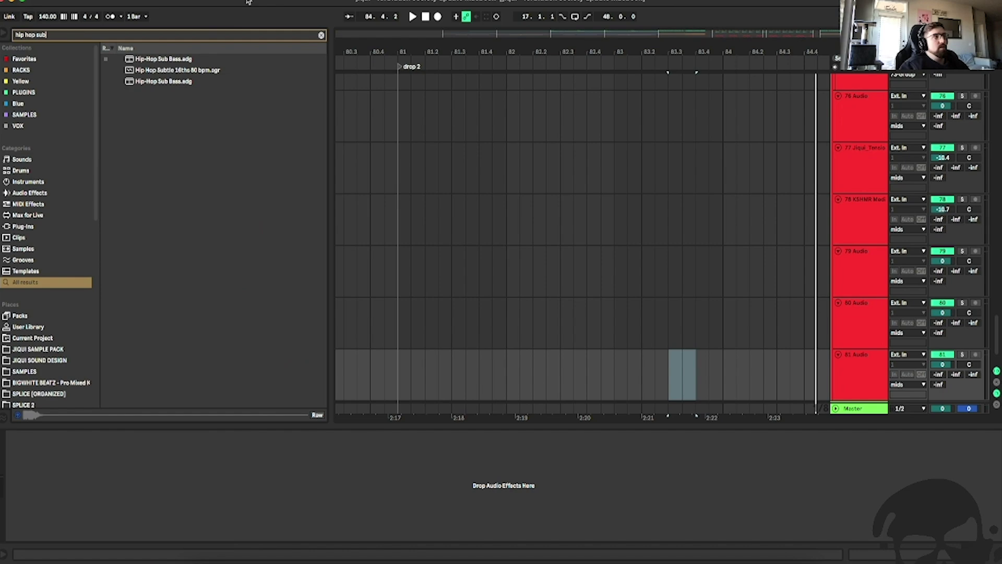
scroll(718, 233, up, 12)
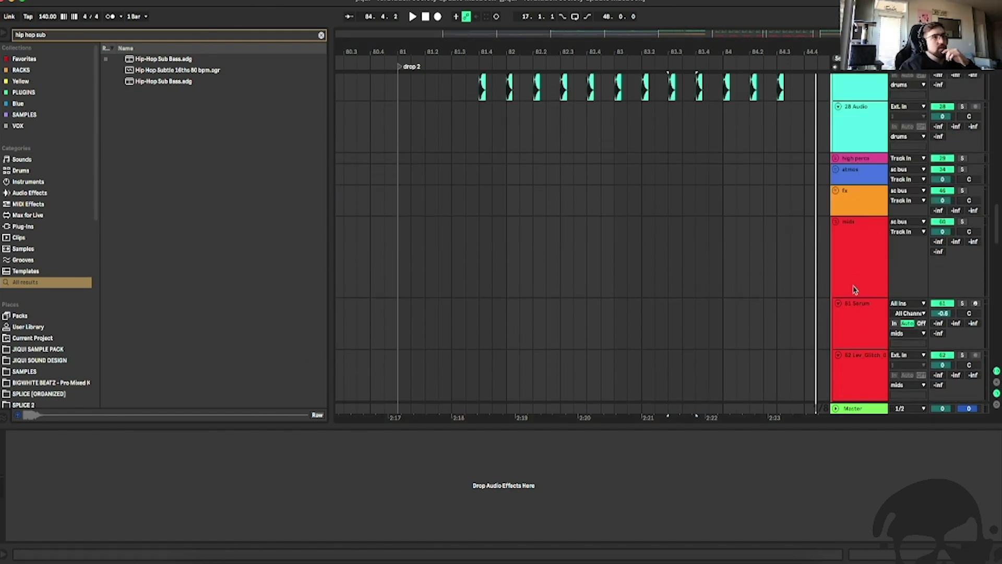
scroll(703, 216, down, 6)
scroll(703, 216, down, 5)
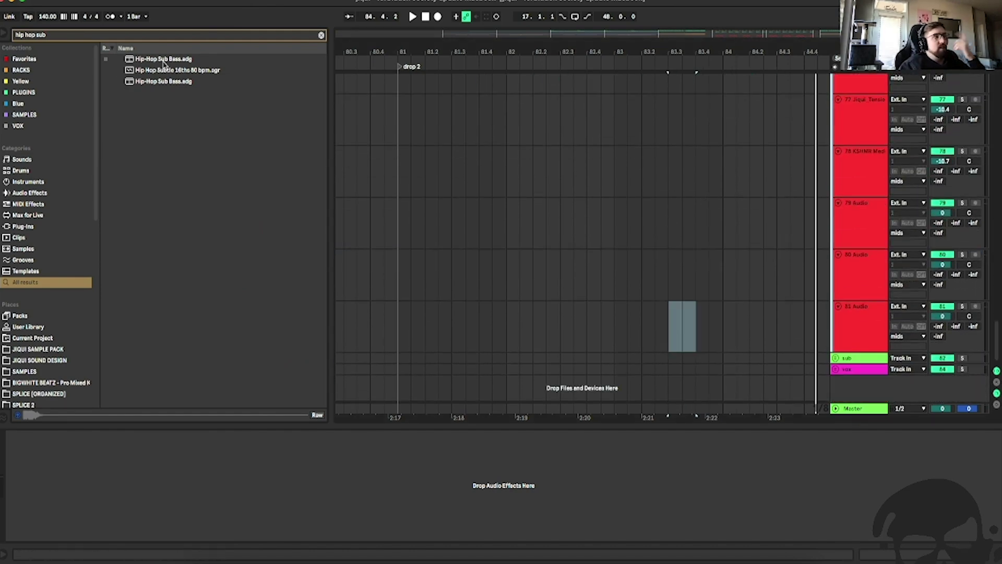
drag(163, 60, 725, 306)
drag(843, 329, 253, 118)
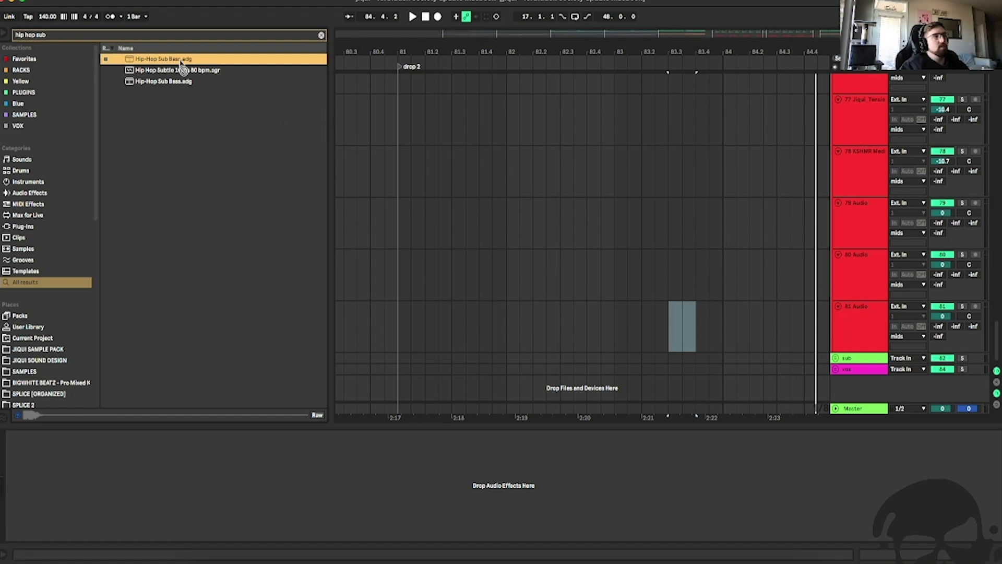
Insert a MIDI track after track 78 in the mids group and load Hip-Hop Sub Bass.adg onto it.
click(854, 178)
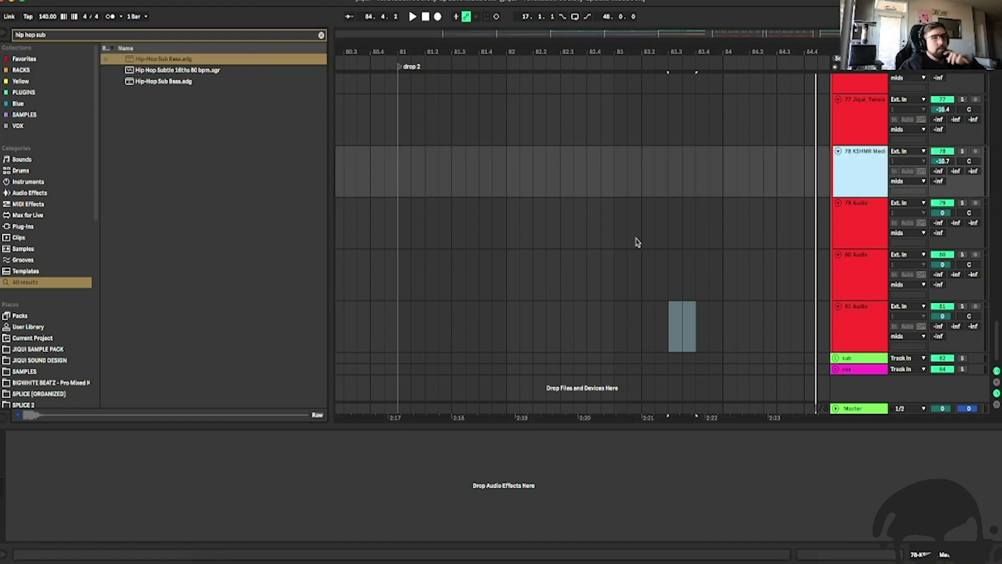
key(super+shift+t)
drag(154, 63, 433, 180)
drag(615, 207, 614, 208)
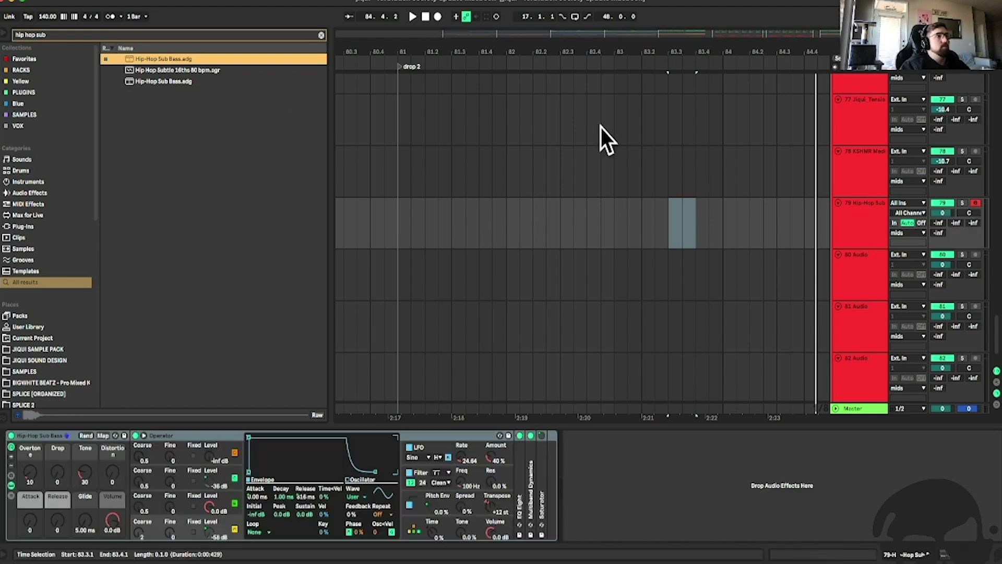
Examine the drum pattern's timing in drop 2, return to the Hip-Hop Sub track and play from bar 81.
scroll(509, 157, down, 2)
scroll(520, 174, up, 20)
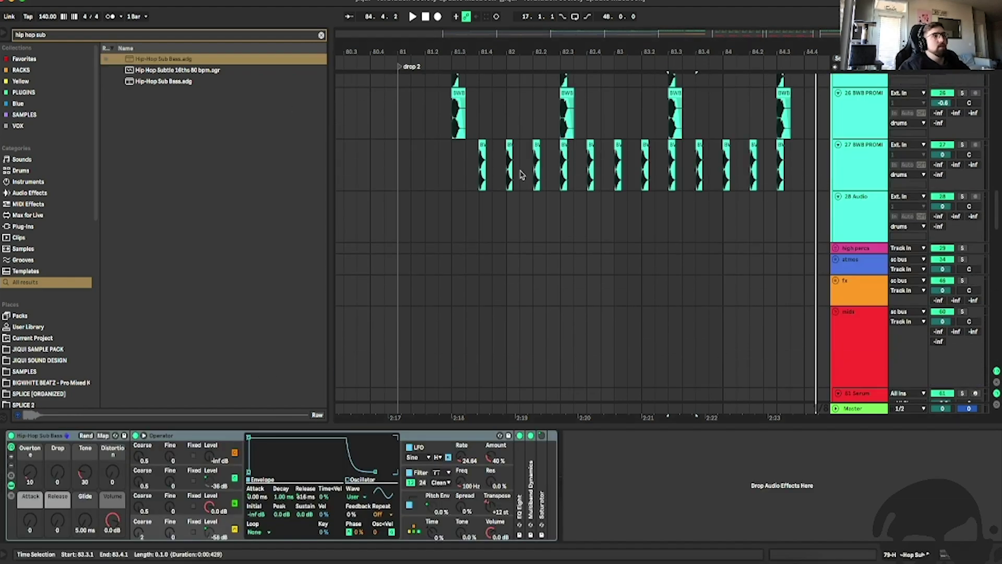
scroll(520, 176, down, 12)
scroll(653, 275, down, 7)
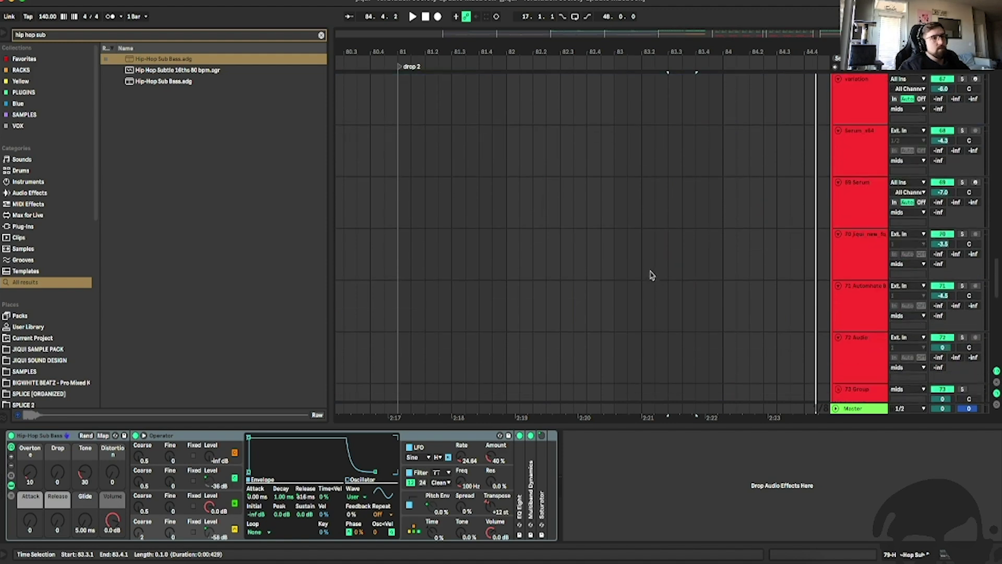
key(Down)
key(Down)
key(Down)
key(Down)
key(Down)
key(Down)
key(Down)
key(Down)
key(Down)
key(Down)
key(Down)
key(Down)
key(Down)
key(Down)
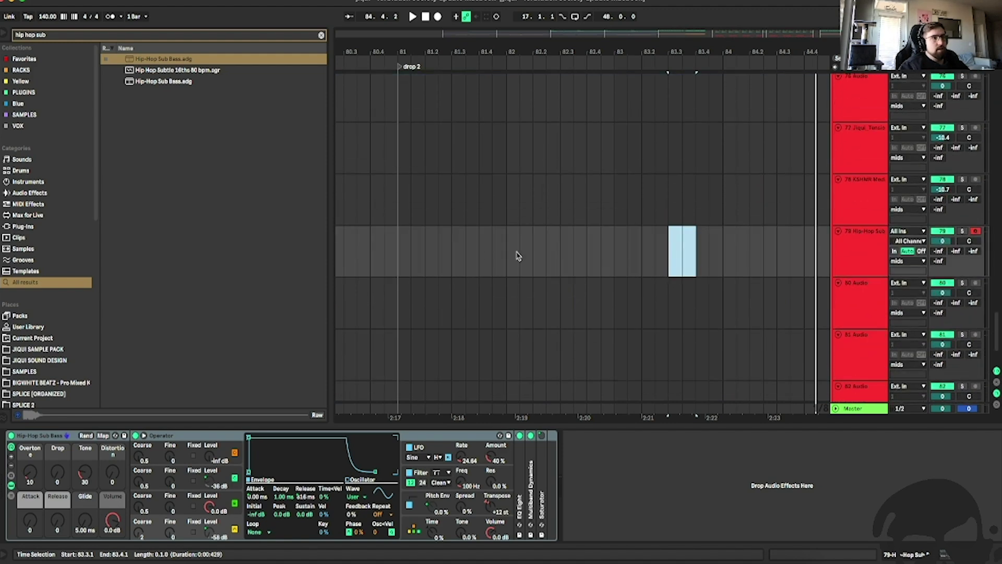
click(398, 237)
key(space)
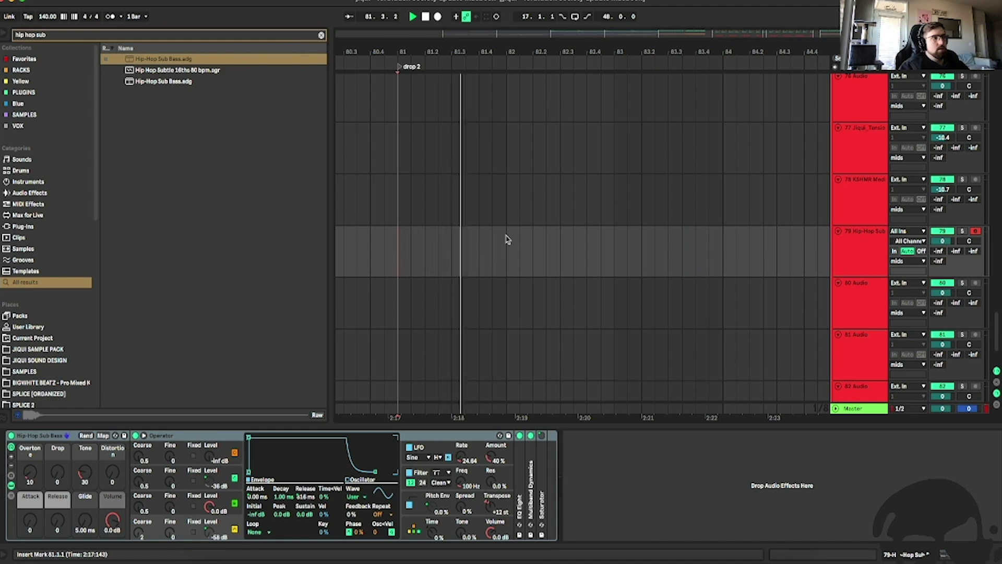
key(space)
Create a MIDI clip on the Hip-Hop Sub track from 81.4.1 to 83.1.1 and fill its length with a D0 note.
drag(477, 232, 610, 246)
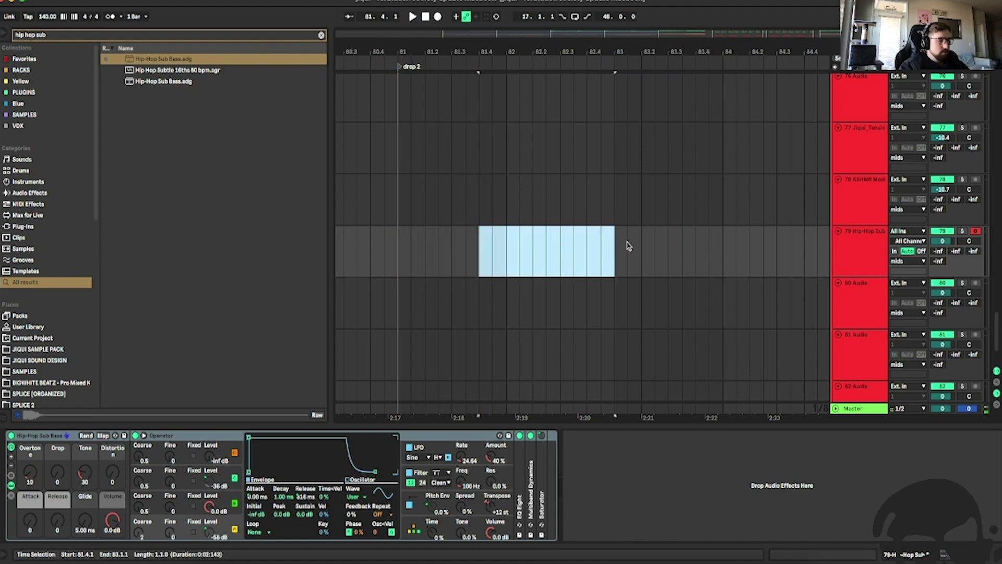
key(super+shift+m)
scroll(217, 314, down, 3)
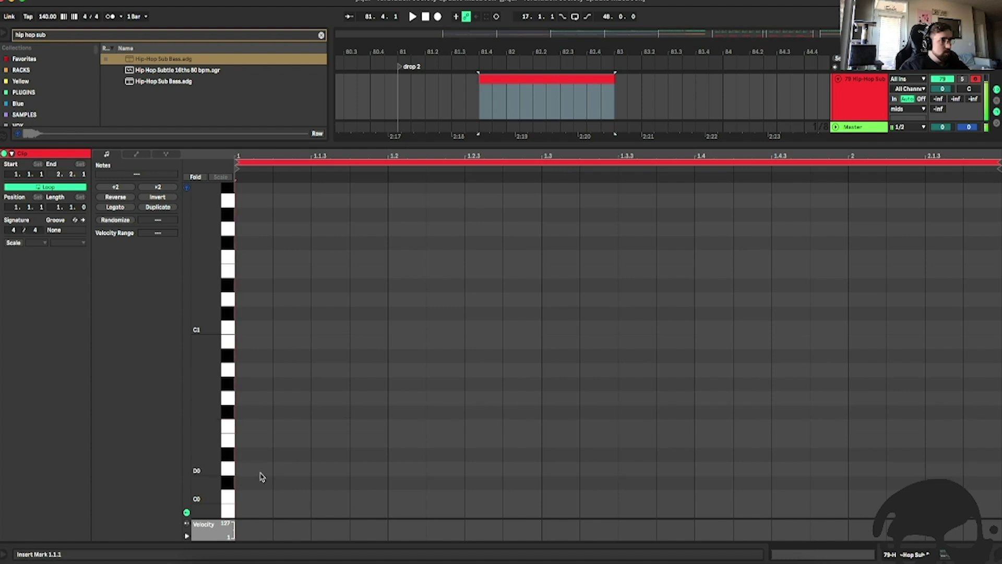
double_click(261, 477)
drag(271, 470, 911, 459)
Play the new sub bass note from the drop 2 marker and close the clip editor.
key(space)
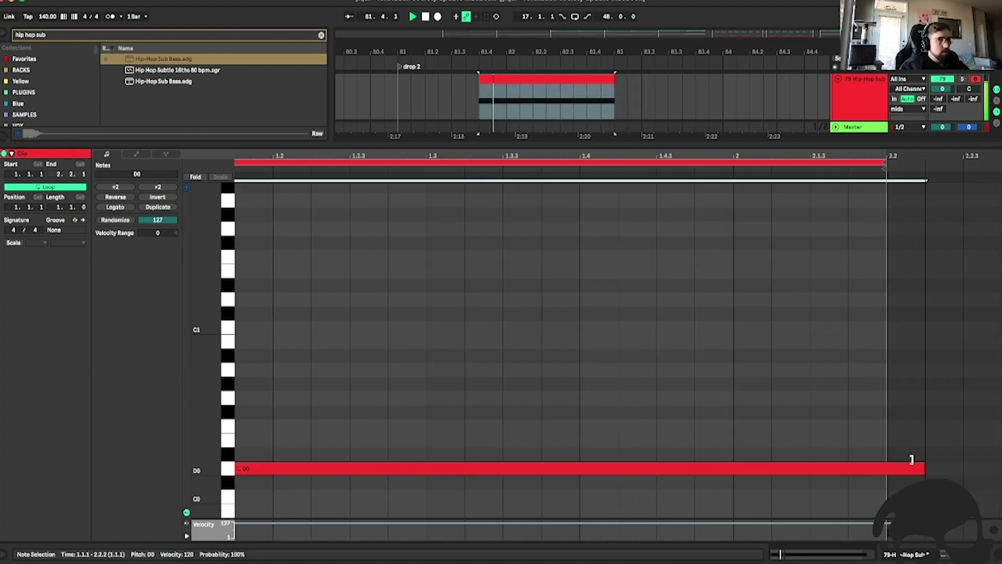
click(399, 96)
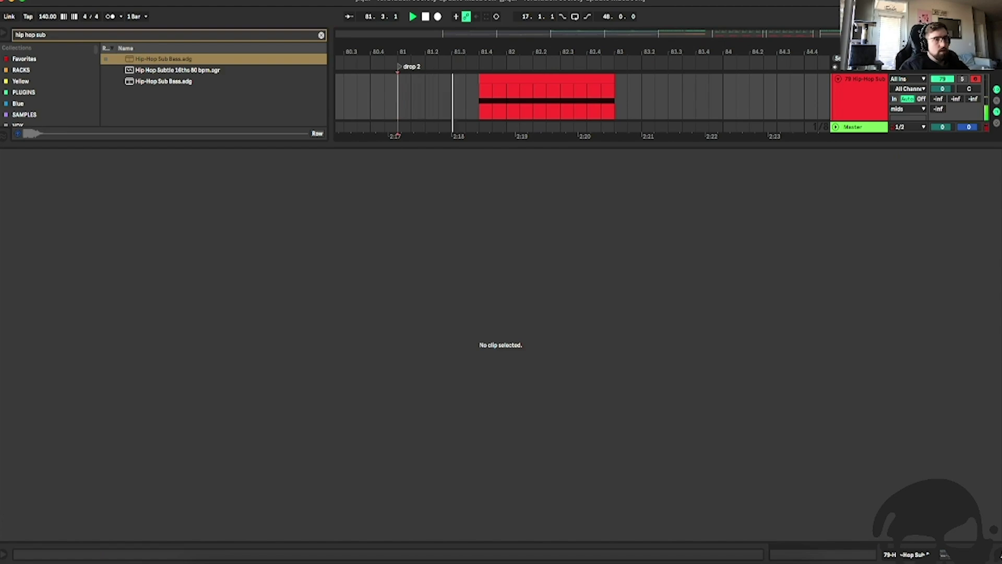
click(996, 557)
scroll(633, 290, up, 3)
key(space)
Inspect the ShaperBox 2 volume curve on the sc bus and close its window.
scroll(708, 214, up, 15)
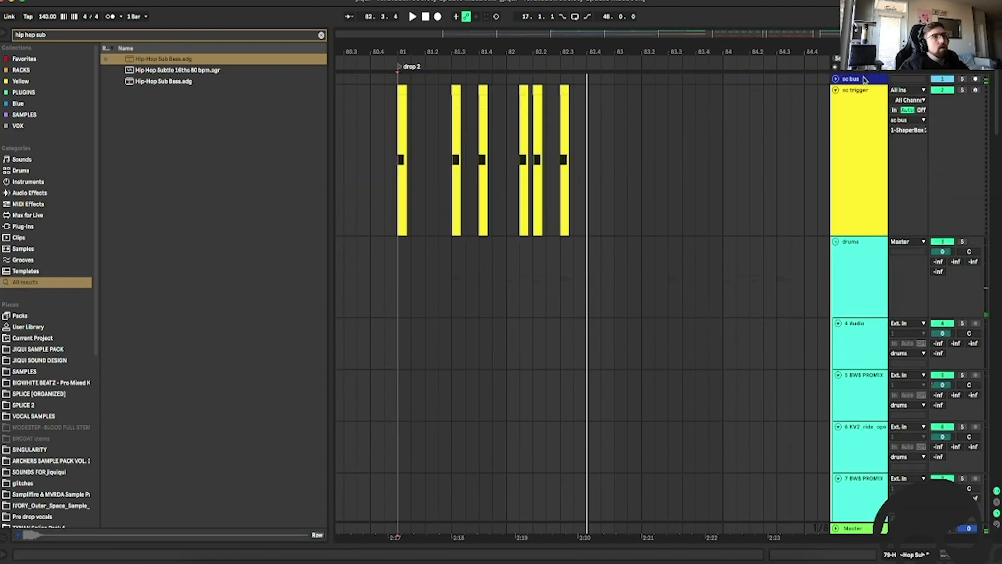
double_click(863, 80)
click(28, 435)
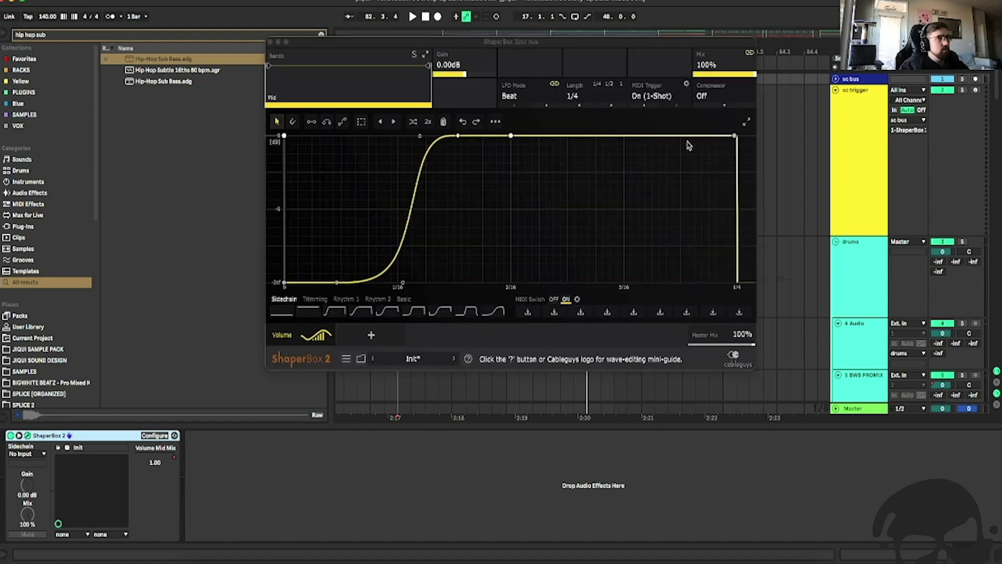
click(269, 42)
Search the browser for "eros" and load Erosion onto the Hip-Hop Sub track.
scroll(542, 225, down, 20)
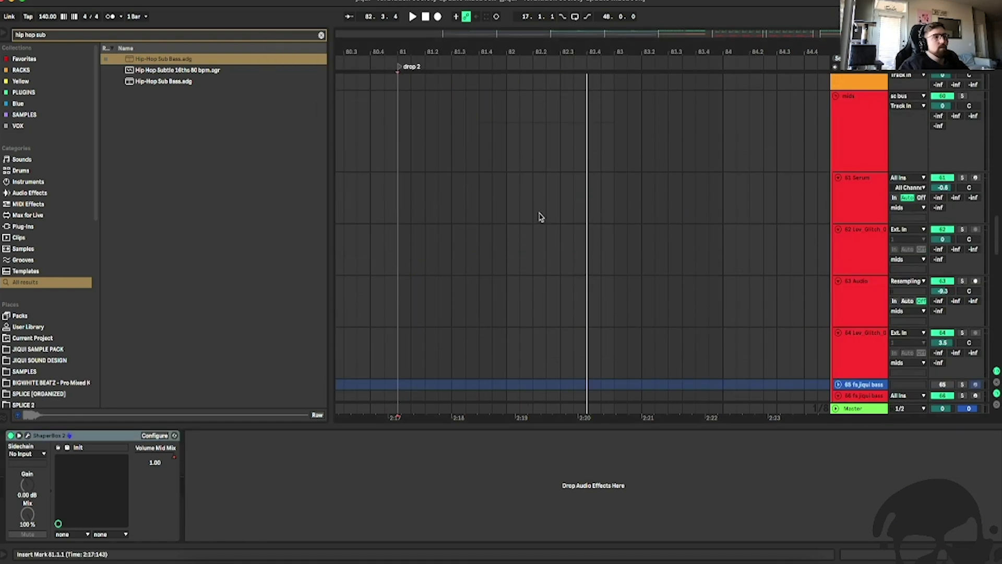
click(853, 243)
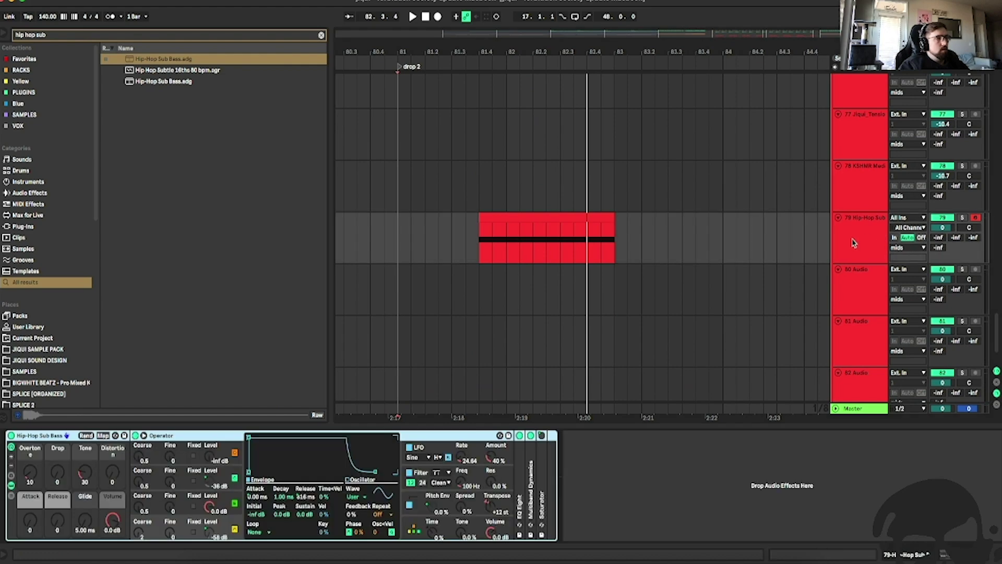
key(ctrl+f)
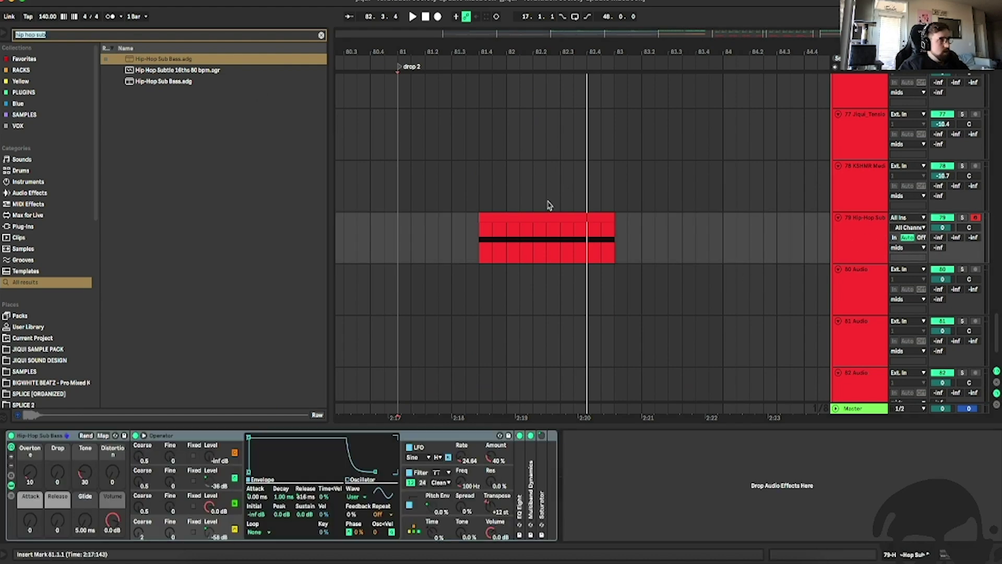
text(eq8)
text(ion)
key(super+a)
key(BackSpace)
text(eros)
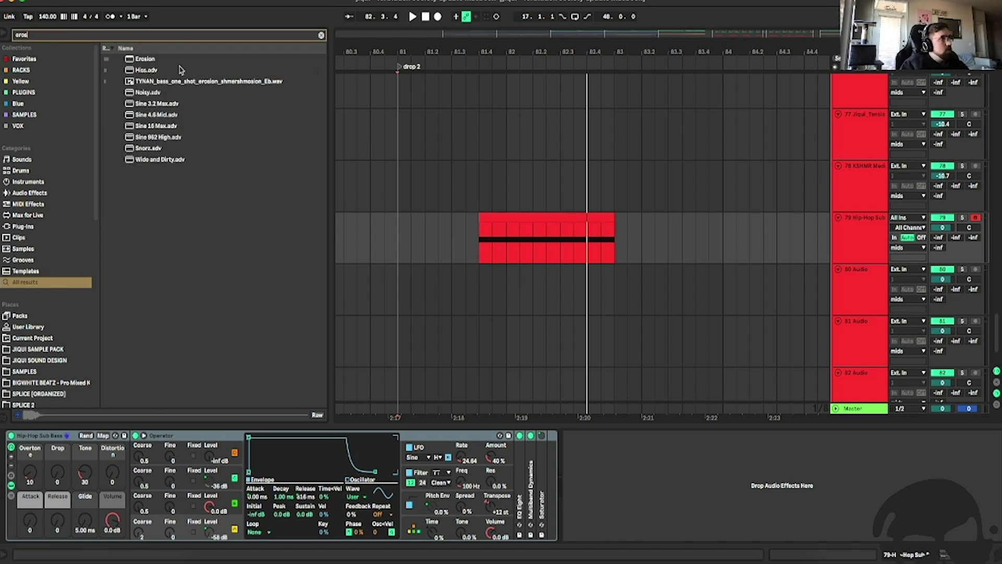
click(145, 60)
Set Erosion to Wide Noise with a frequency of 18.0 kHz and an amount of 77.4, and play the bass.
mouse_move(701, 498)
mouse_down()
mouse_move(614, 504)
mouse_move(641, 466)
mouse_up()
click(604, 504)
key(space)
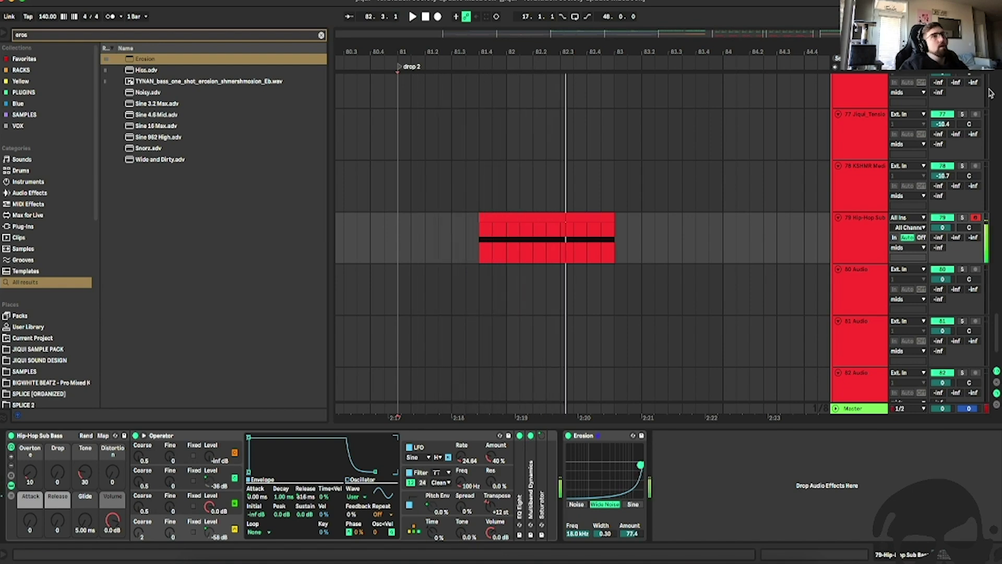
Solo the Serum_x64 track 68 and play its clip in the b section.
scroll(731, 274, down, 3)
scroll(704, 274, up, 5)
scroll(677, 269, down, 3)
scroll(678, 268, up, 3)
scroll(880, 213, up, 2)
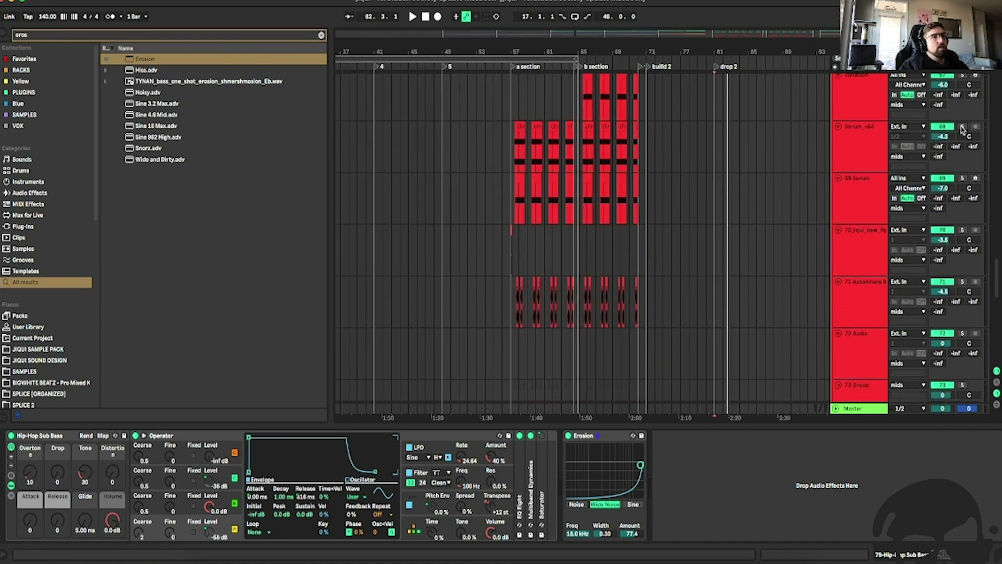
click(605, 154)
key(space)
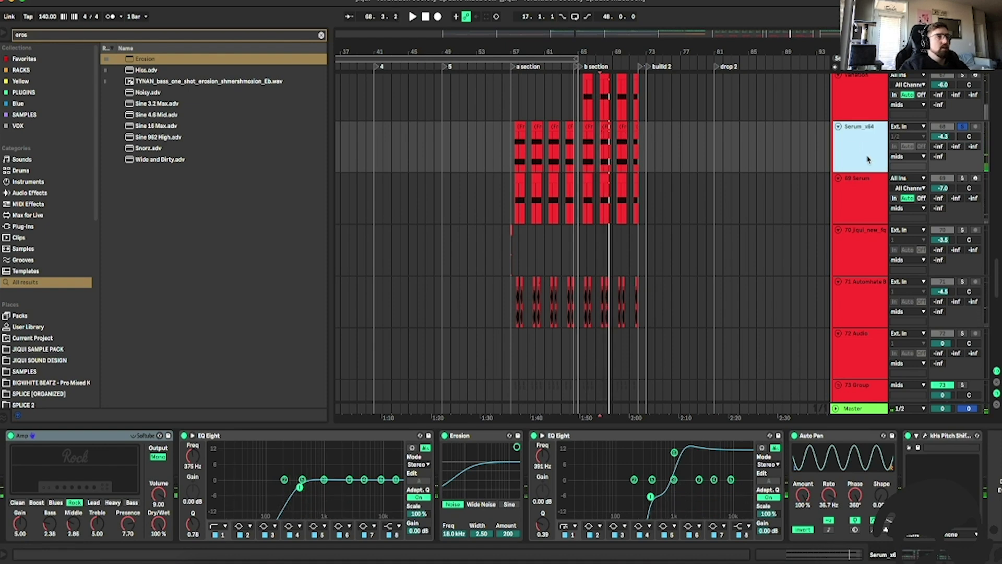
Duplicate the Serum_x64 track and move the copy directly below the Hip-Hop Sub track.
scroll(789, 57, up, 2)
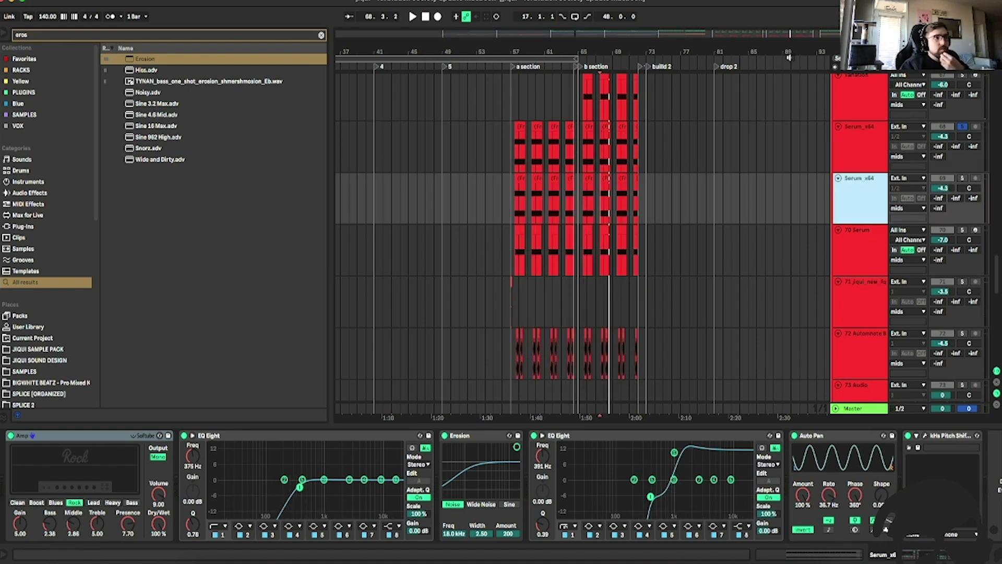
drag(841, 197, 867, 348)
drag(718, 287, 710, 295)
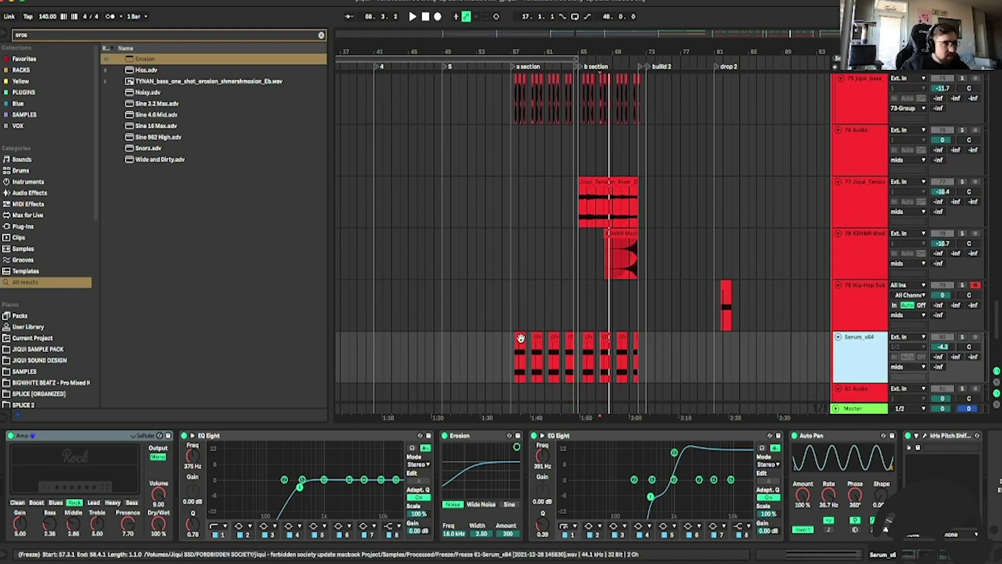
Move the first frozen clip on the copied Serum_x64 track to bar 82 and delete the track's remaining earlier clips.
drag(521, 338, 701, 359)
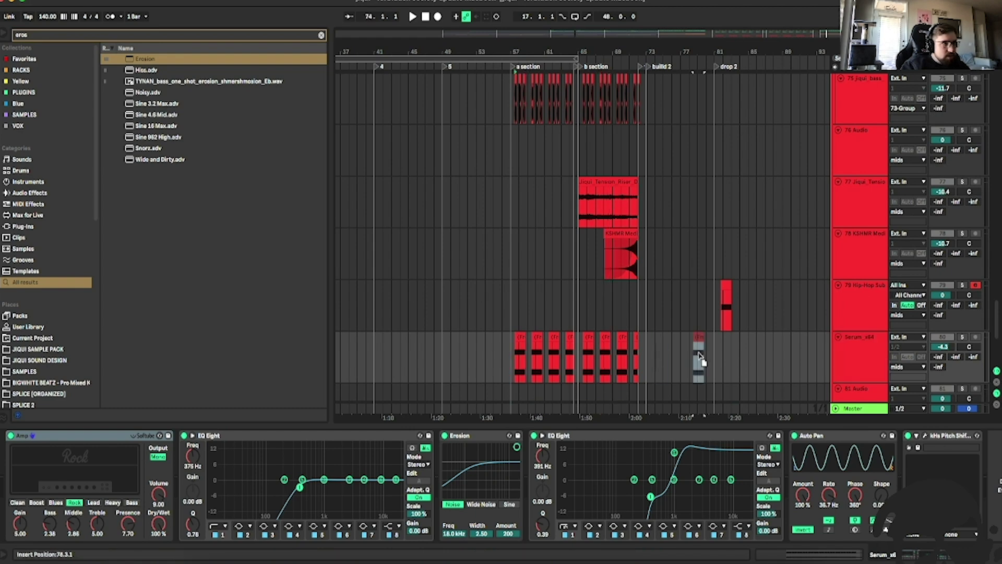
click(864, 363)
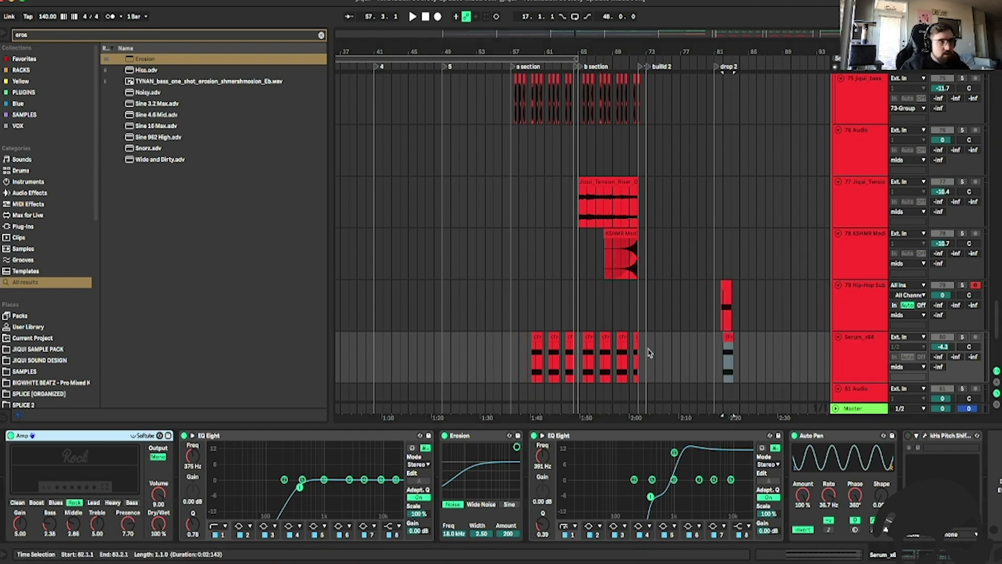
drag(652, 352, 519, 344)
double_click(851, 348)
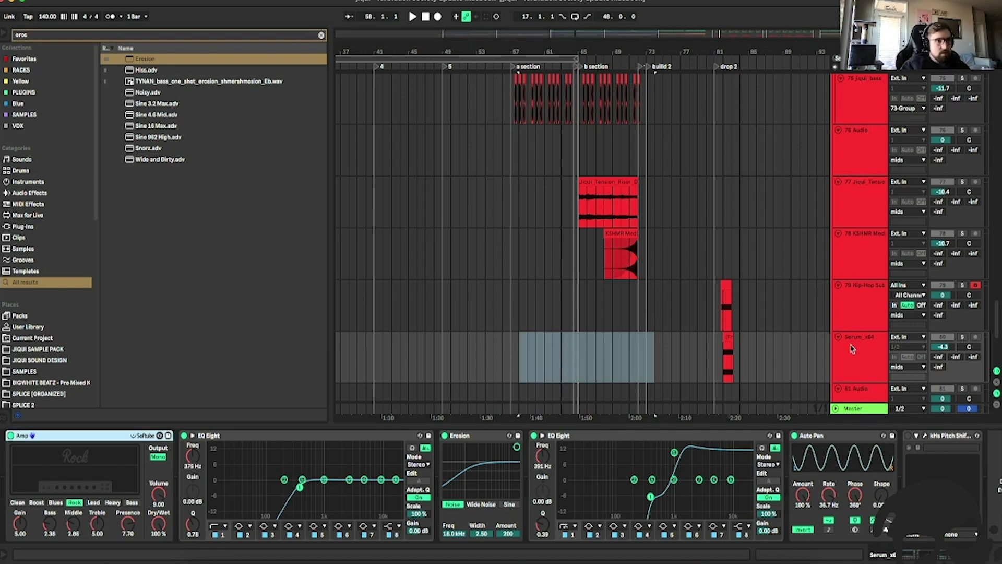
Align the frozen Serum_x64 clip with the sub clip at 81.4.1, turn off the solo and play from drop 2.
drag(748, 34, 754, 78)
click(582, 308)
key(space)
drag(647, 341, 640, 339)
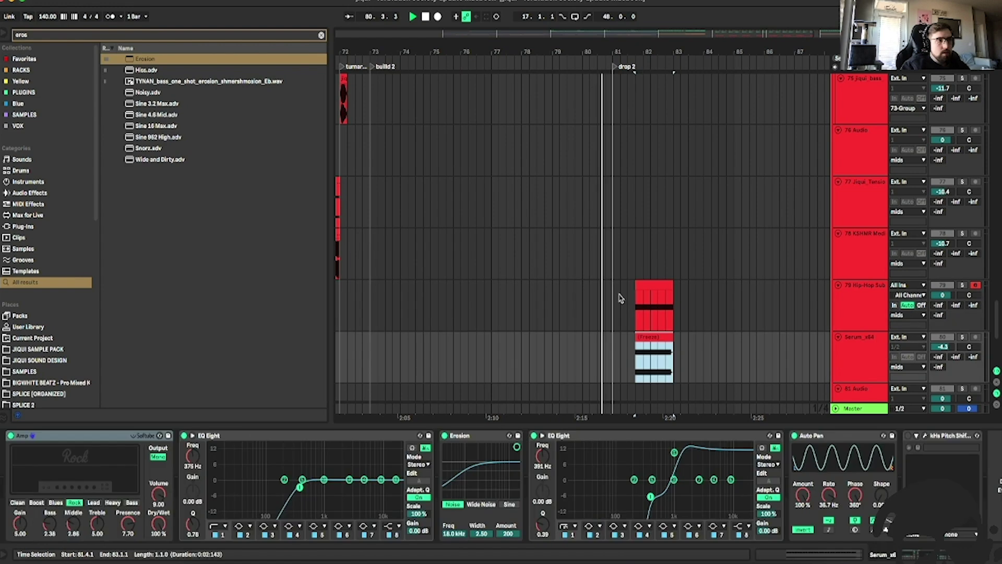
click(625, 276)
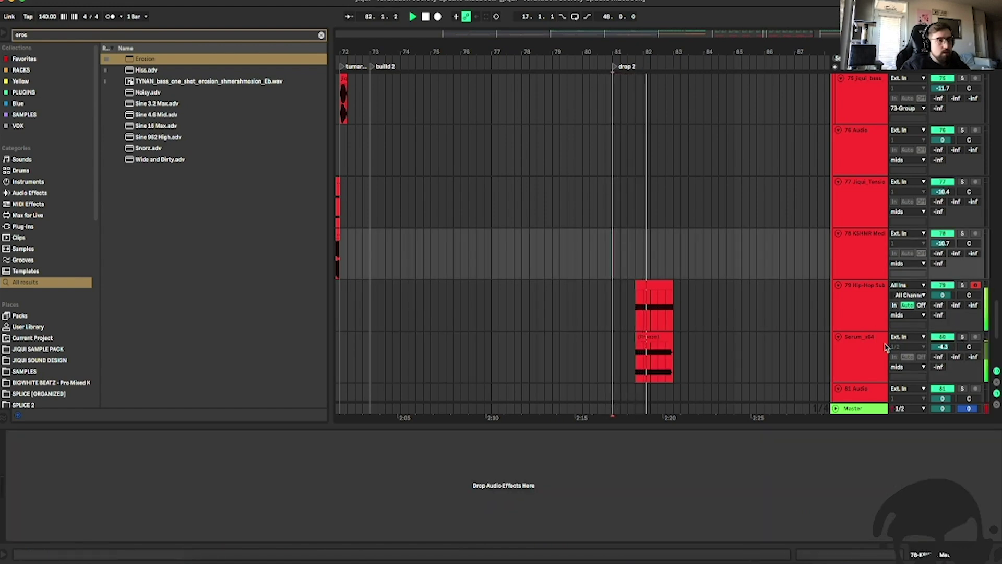
key(space)
Try duplicating the first half of the frozen Serum_x64 clip over its second half, and play the result.
drag(743, 52, 742, 84)
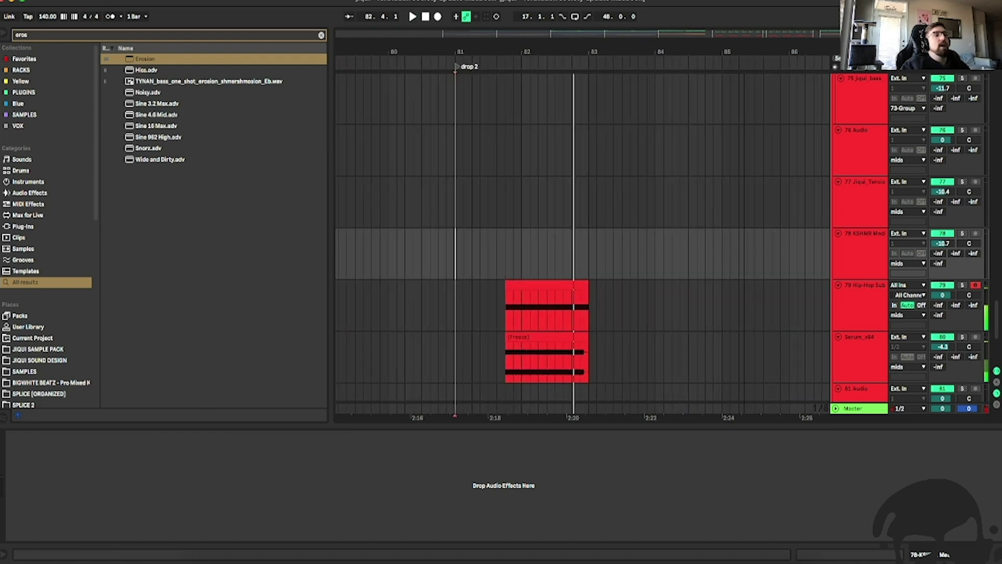
scroll(537, 357, left, 2)
drag(590, 359, 548, 341)
key(super+d)
click(532, 338)
key(space)
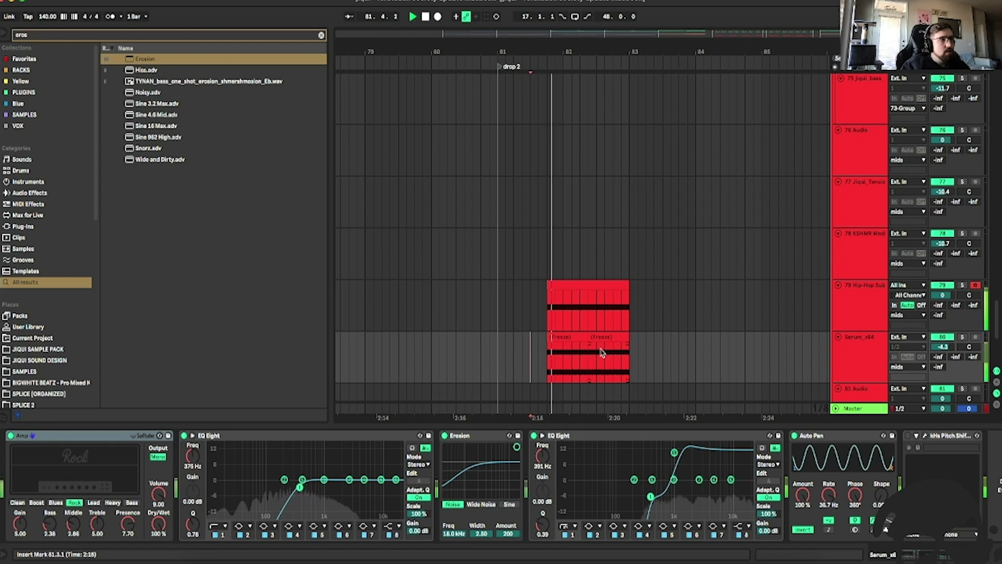
Try later join points for the duplicated part of the Serum_x64 clip, and play the clip.
click(599, 335)
drag(598, 335, 628, 336)
click(539, 266)
key(space)
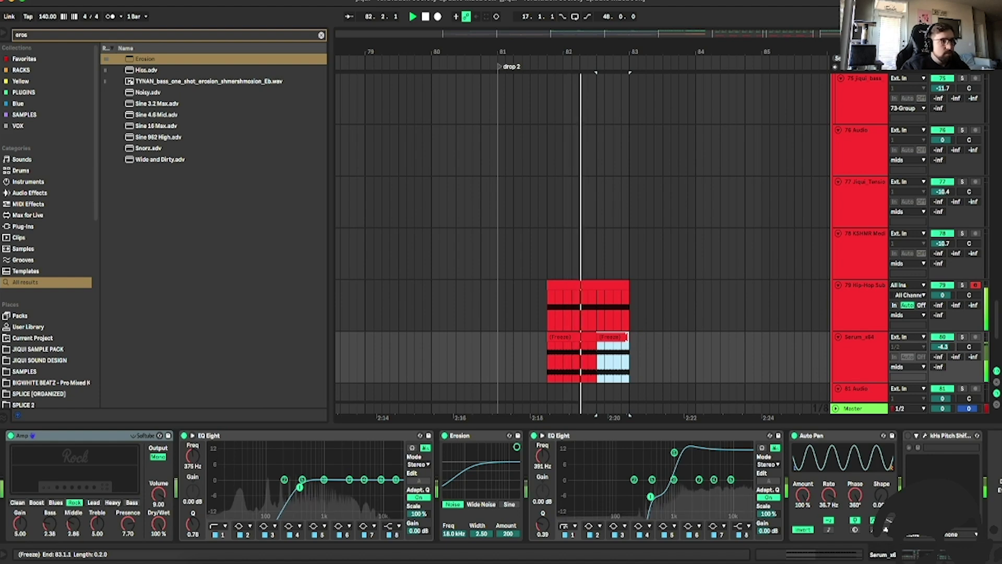
click(630, 338)
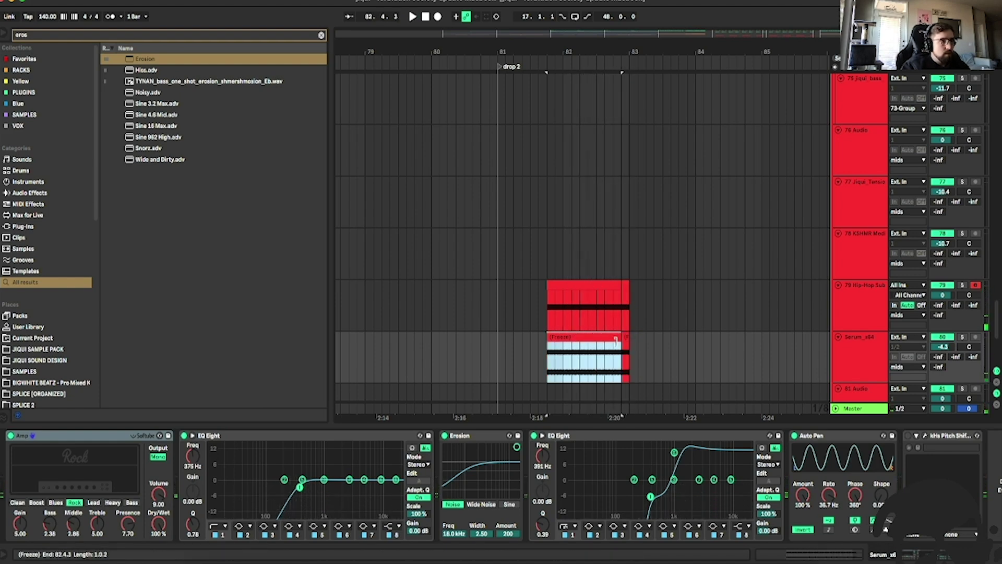
key(space)
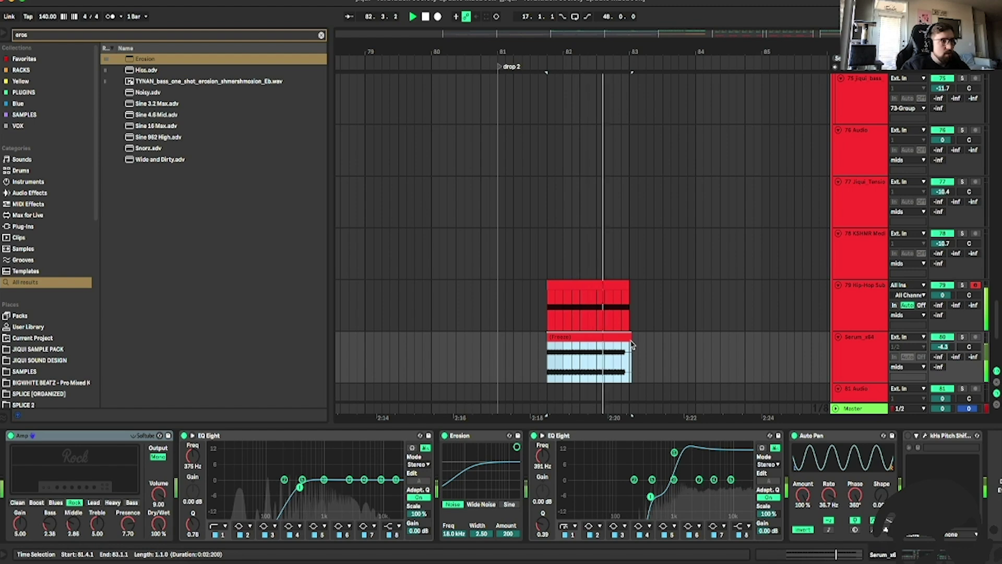
Examine the frozen Serum_x64 clip's waveform in the clip view, close it and play both bass layers.
scroll(630, 345, up, 2)
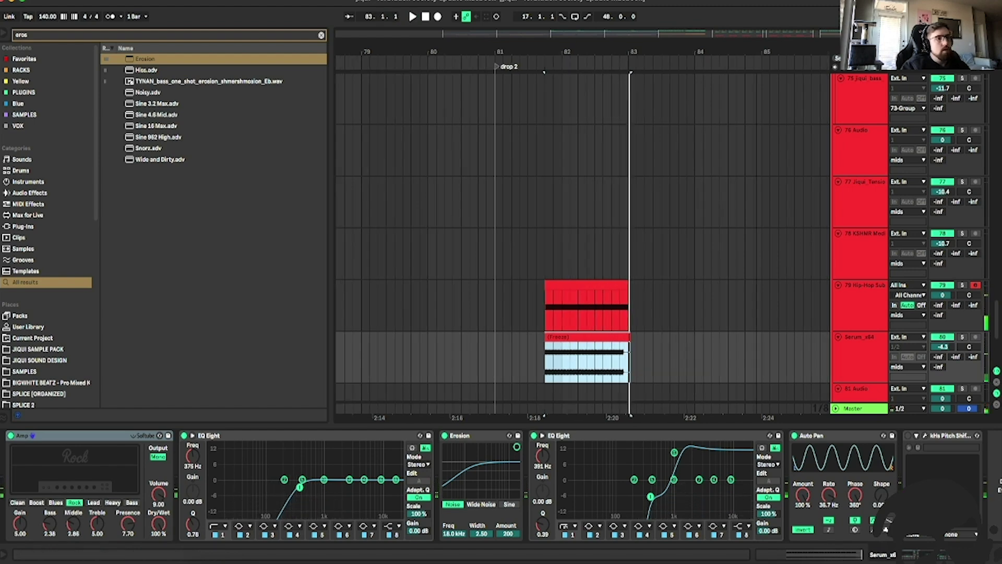
double_click(595, 345)
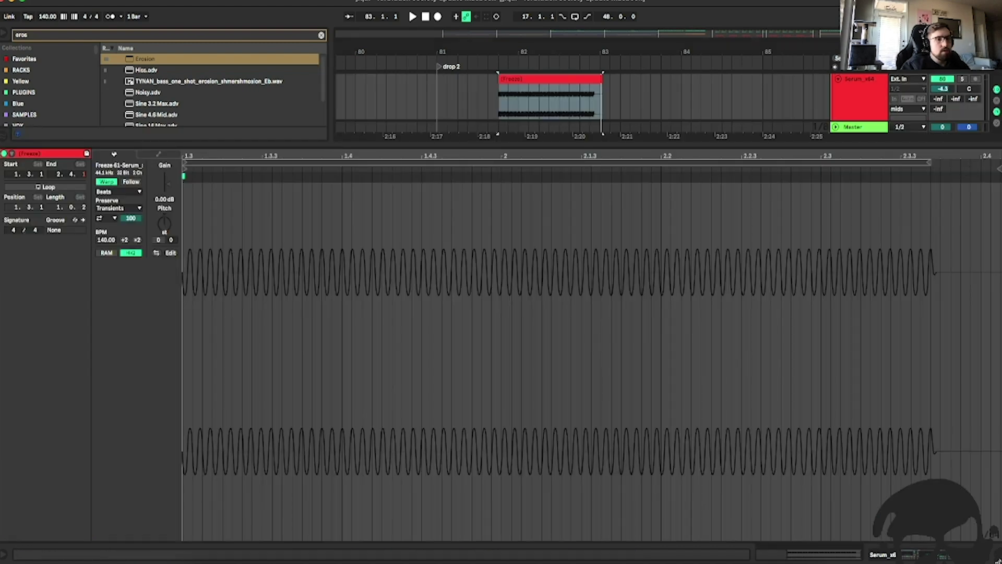
click(996, 559)
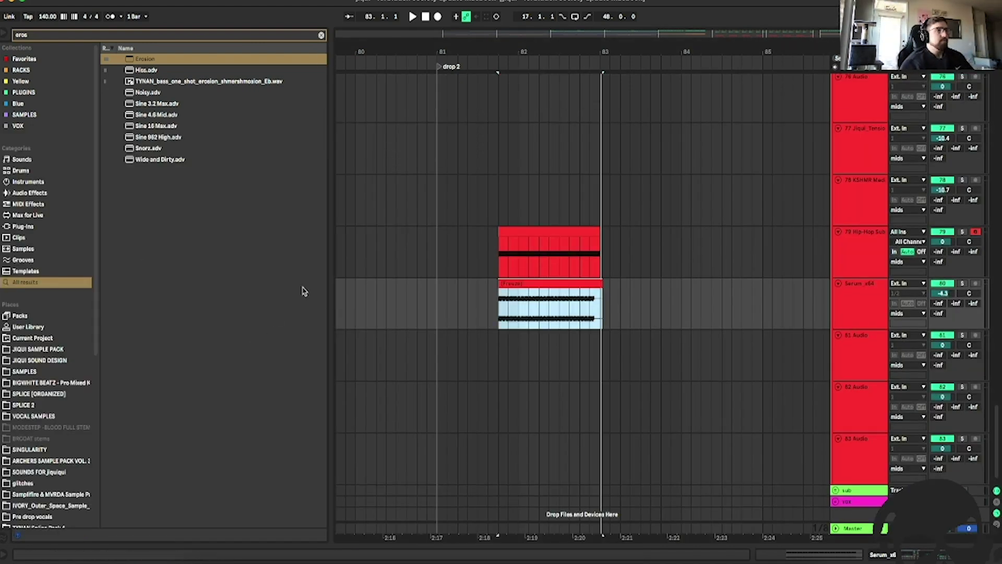
scroll(746, 275, down, 3)
key(space)
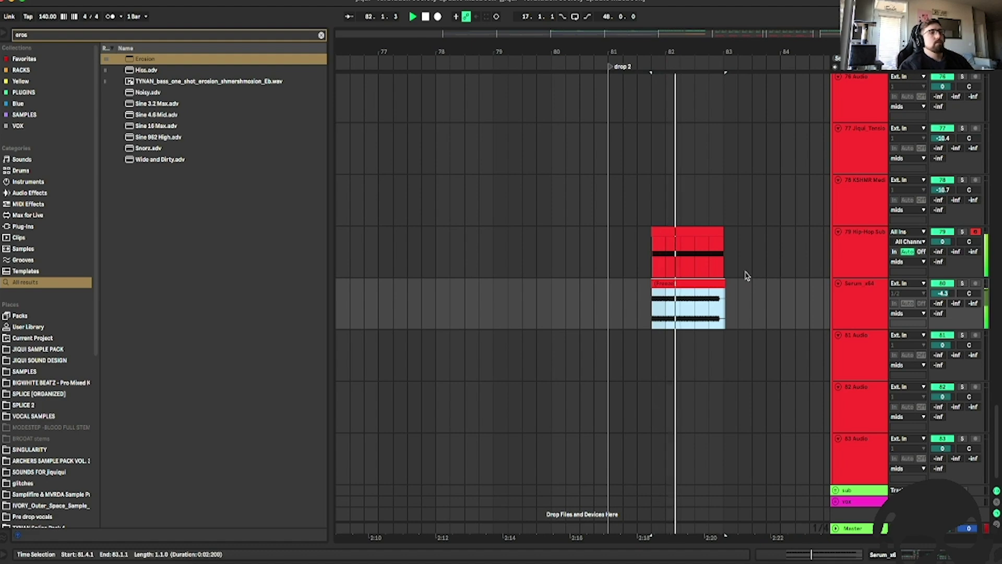
Duplicate the 69 Serum track in the mids group.
scroll(762, 245, up, 10)
key(minus)
key(minus)
scroll(769, 261, down, 7)
scroll(767, 261, up, 1)
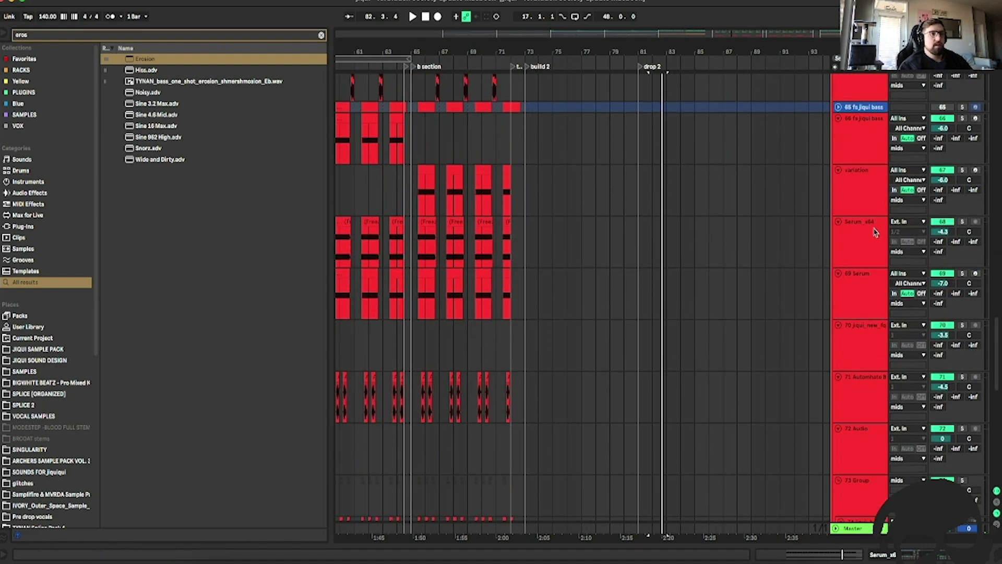
click(858, 290)
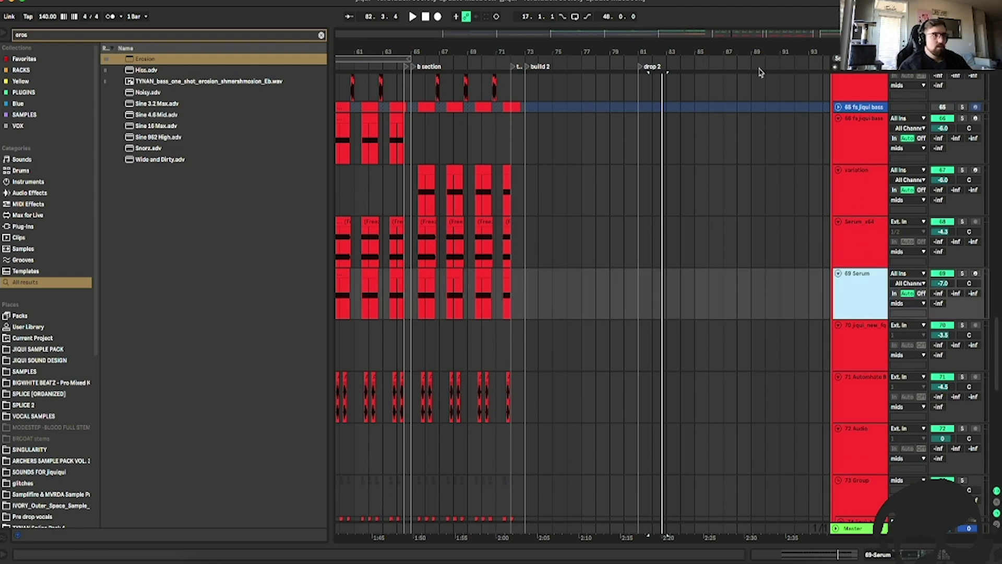
key(ctrl+d)
key(minus)
key(minus)
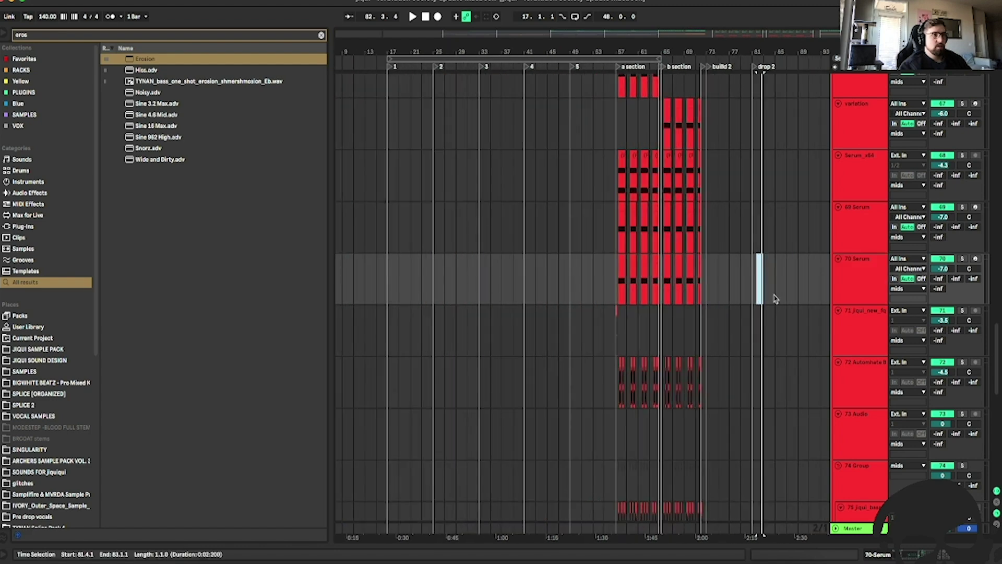
Move the duplicated Serum track directly above the Hip-Hop Sub track.
scroll(774, 297, down, 5)
scroll(832, 219, up, 2)
drag(858, 140, 866, 359)
Place one Serum clip at 81.4.1 in drop 2, delete the duplicated track's other clips and play from drop 2.
drag(717, 375, 677, 373)
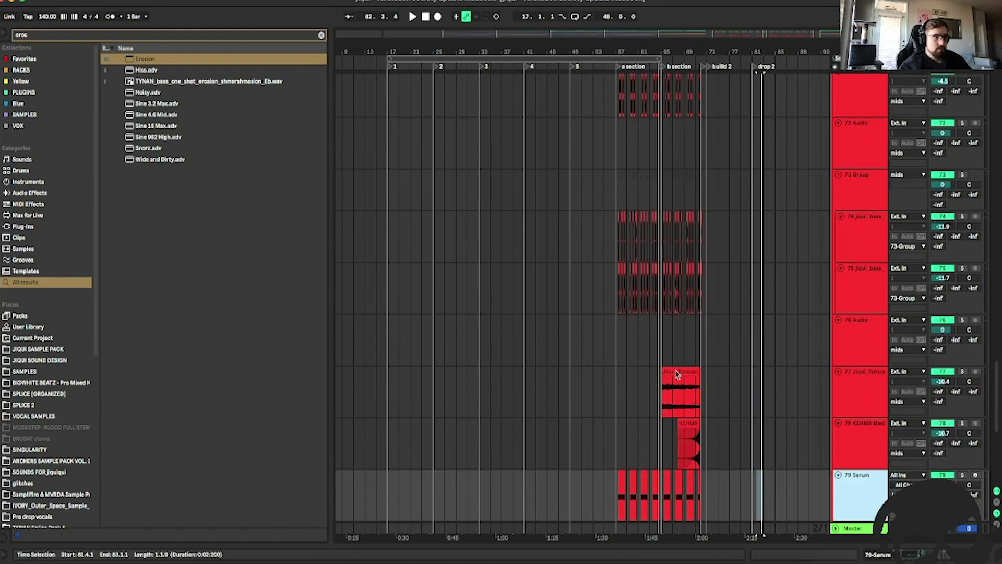
scroll(718, 410, down, 5)
click(755, 349)
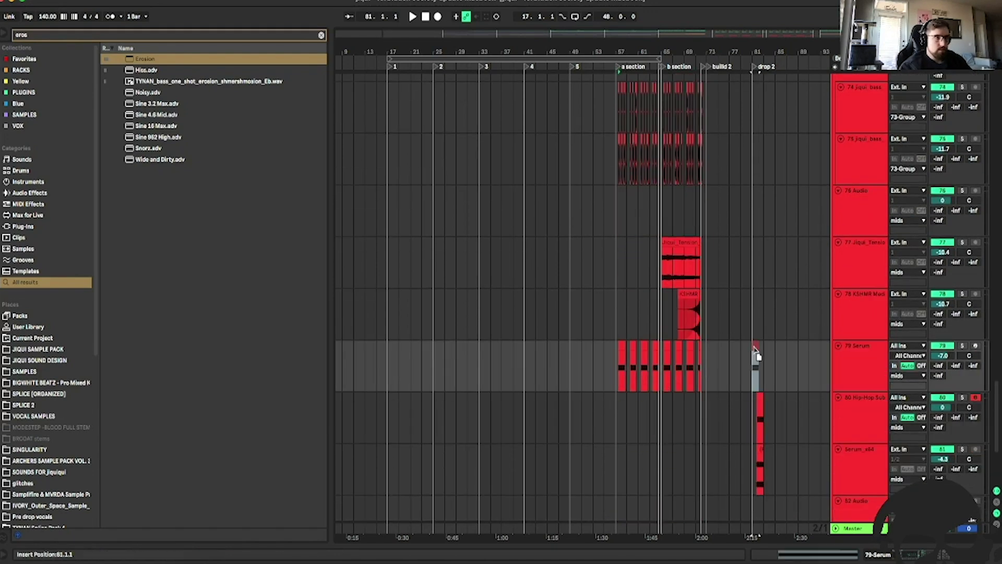
drag(718, 360, 606, 359)
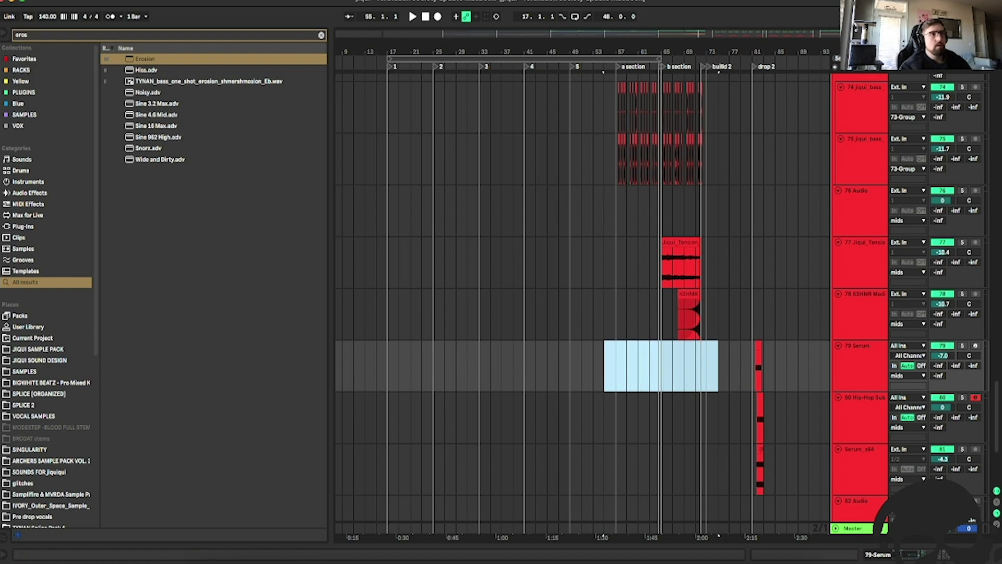
drag(750, 35, 678, 387)
click(630, 347)
click(565, 305)
key(space)
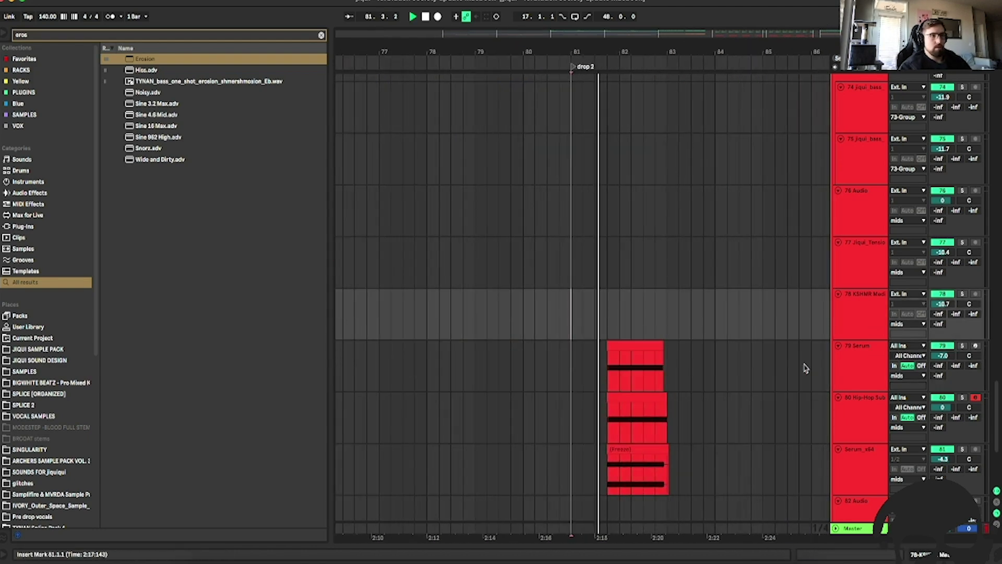
Turn off the kHs Pitch Shifter and the second Frequency Shifter on the 79 Serum track while playing the layers.
double_click(862, 368)
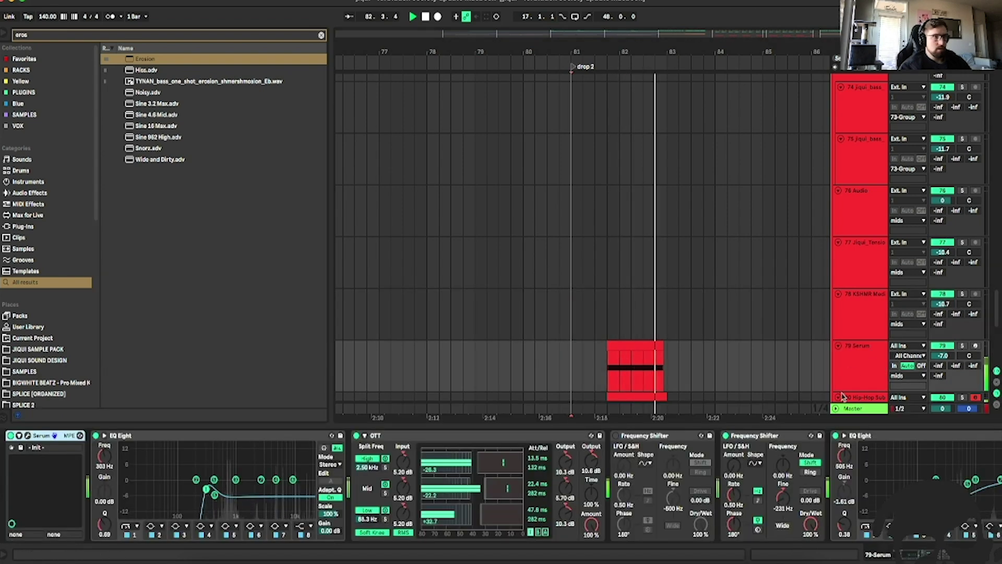
scroll(946, 541, right, 5)
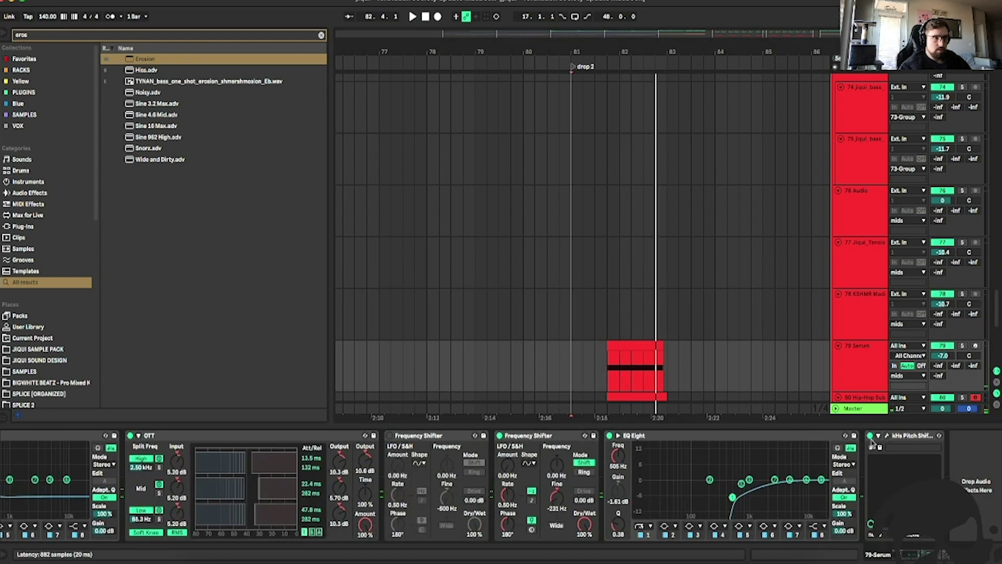
click(870, 436)
scroll(711, 322, down, 4)
key(space)
click(500, 435)
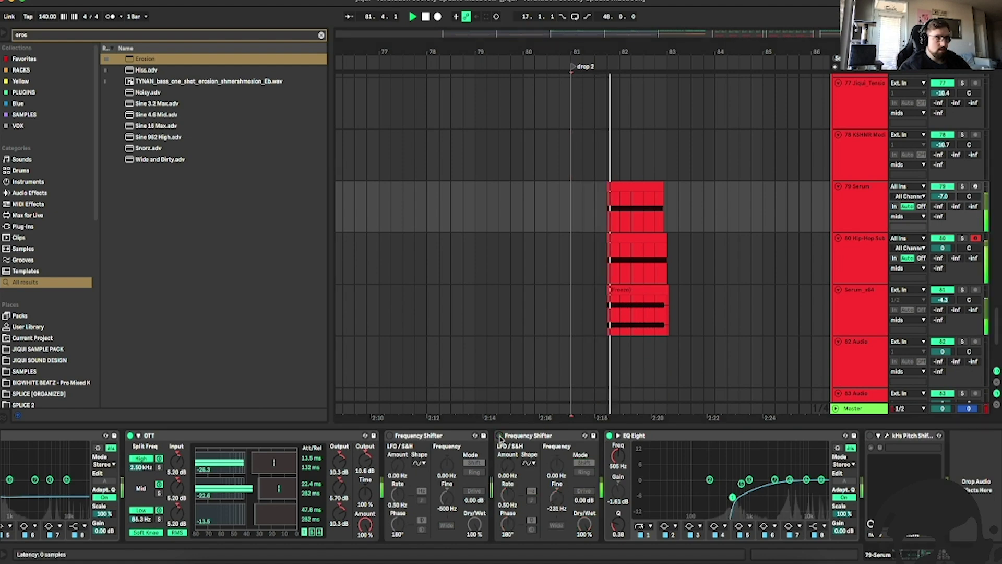
Extend the 79 Serum clip so it ends with the sub clip, and play from just before drop 2.
drag(663, 183, 670, 184)
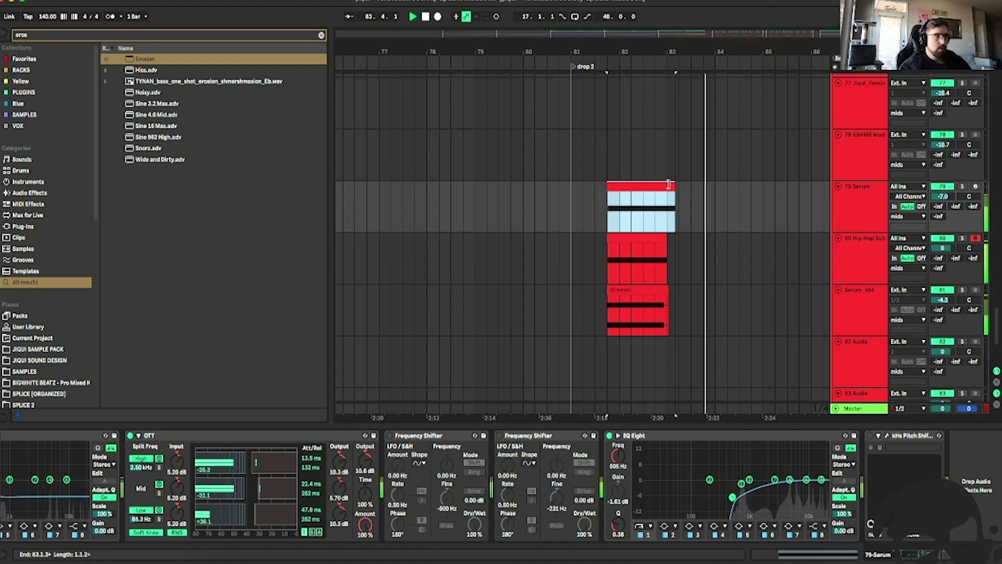
key(ctrl+z)
click(537, 152)
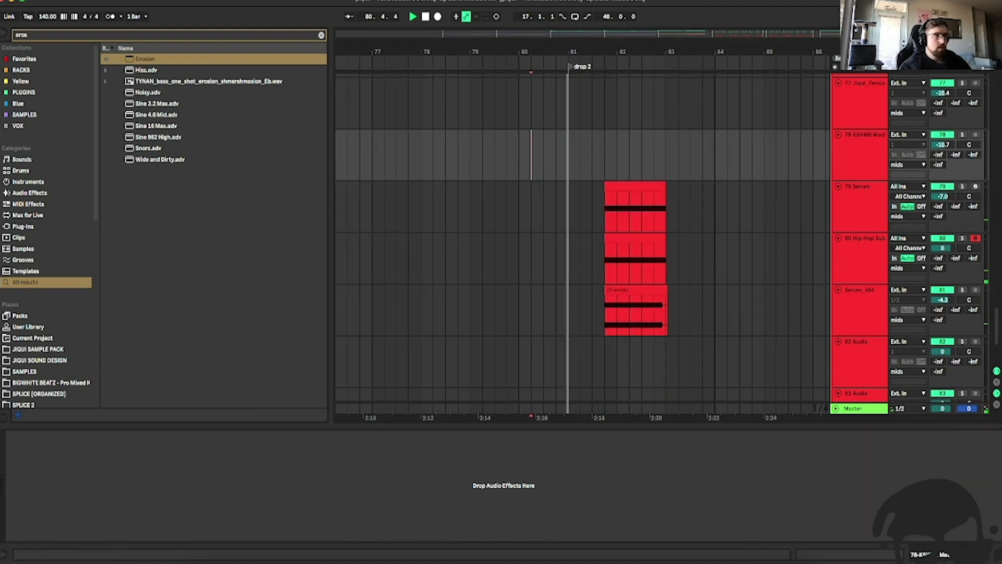
scroll(717, 157, up, 3)
Turn the second Frequency Shifter on 79 Serum back on, with a coarse frequency of 2.68 kHz and a fine value of -0.03 Hz.
click(850, 212)
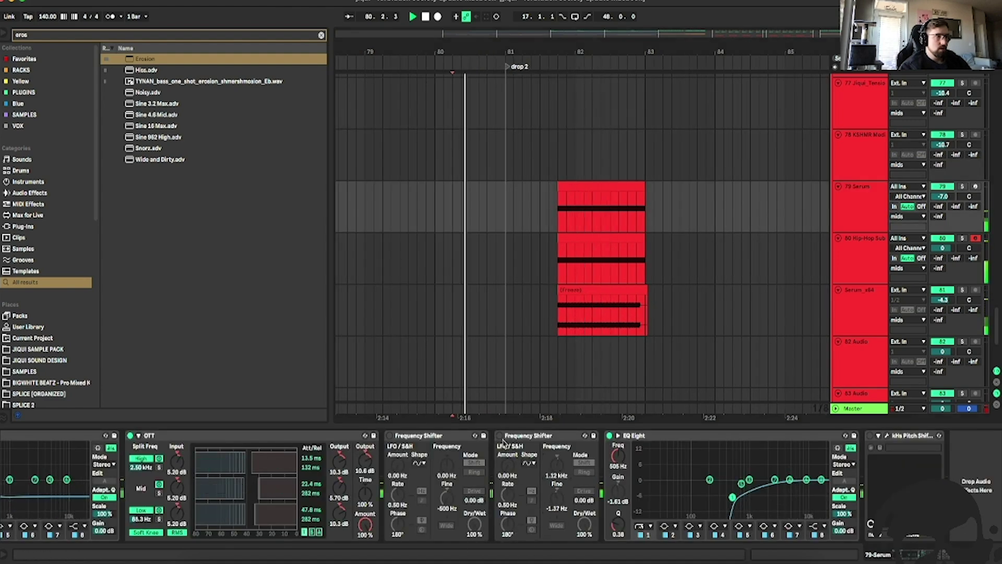
click(557, 157)
click(870, 204)
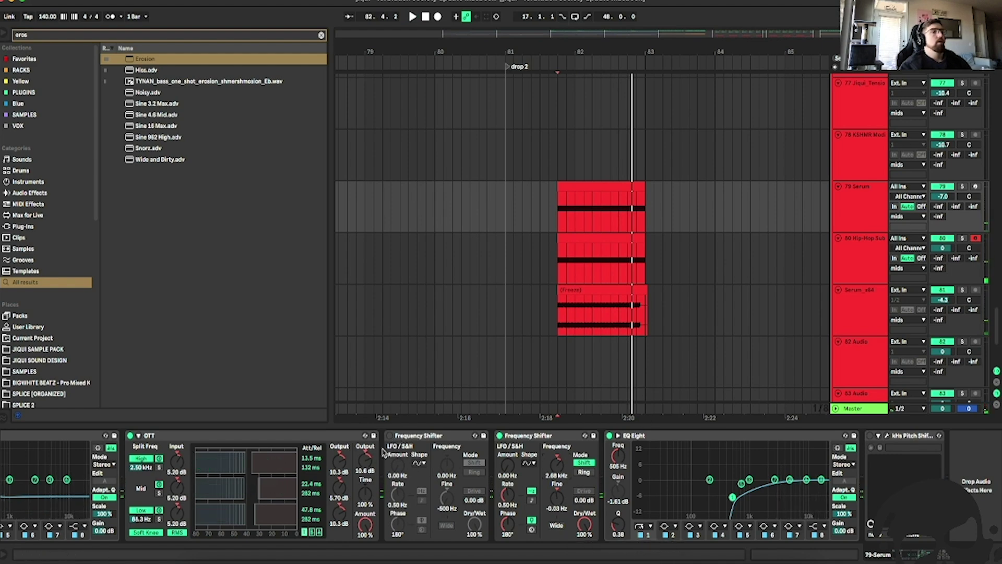
Turn on the first Frequency Shifter on 79 Serum and return its Fine frequency to default.
right_click(449, 500)
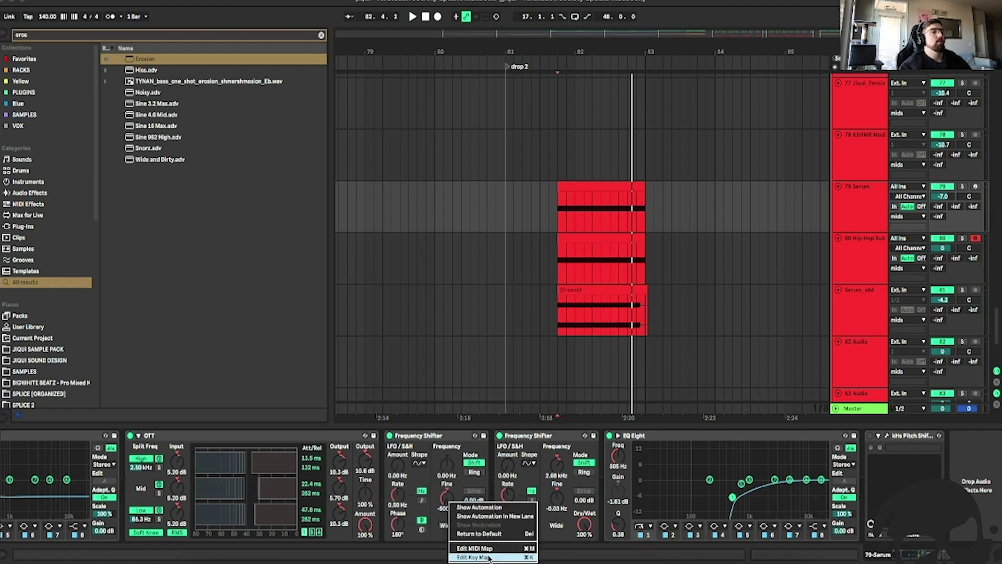
click(488, 538)
right_click(458, 499)
right_click(449, 497)
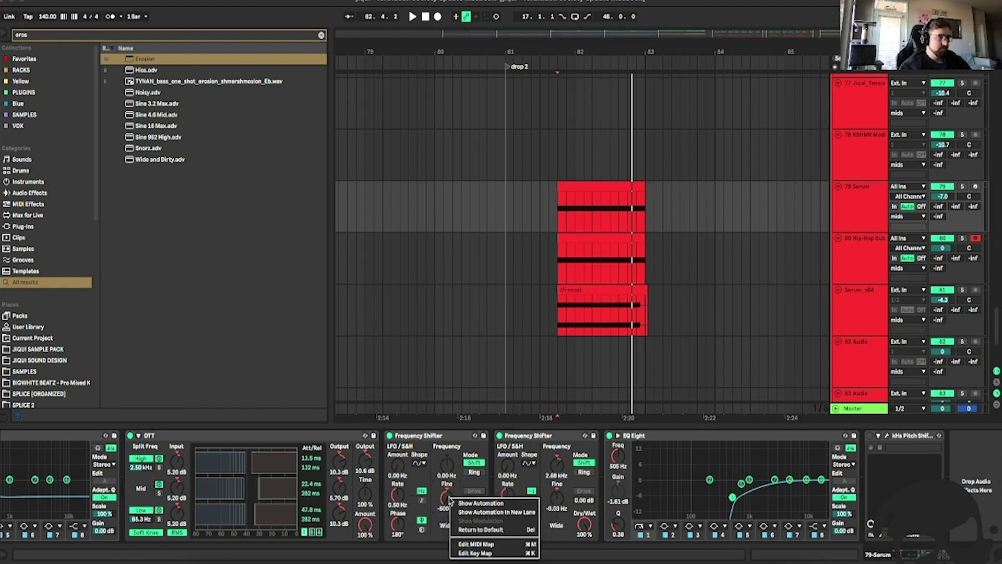
click(475, 530)
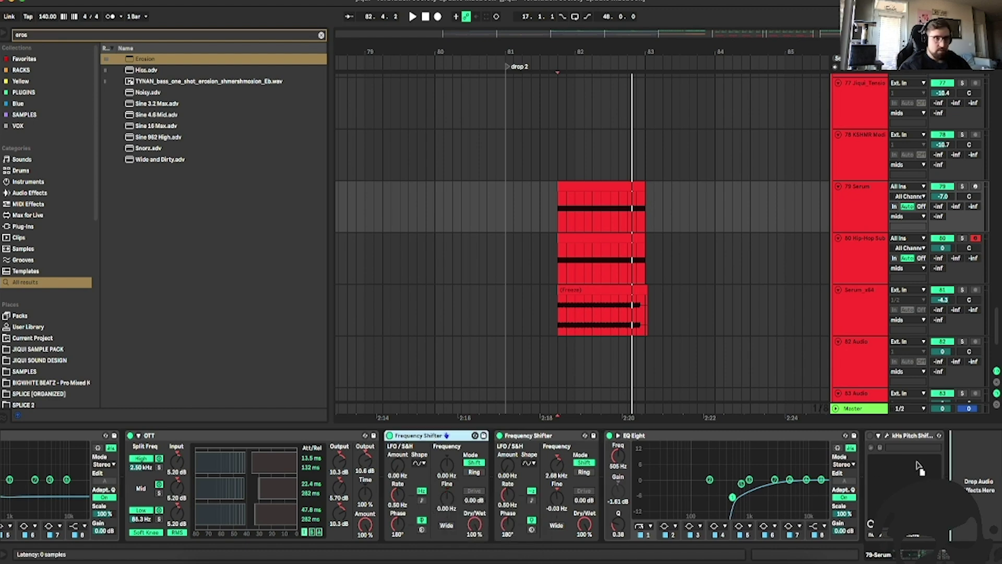
Move the first Frequency Shifter to the end of the device chain and show the automation of its Coarse frequency.
drag(417, 435, 960, 485)
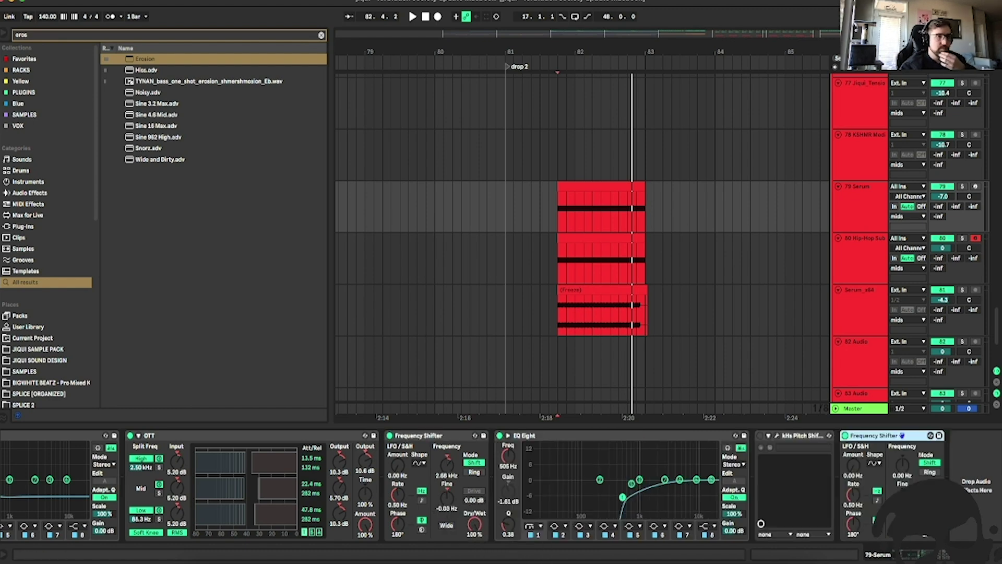
right_click(903, 474)
click(921, 476)
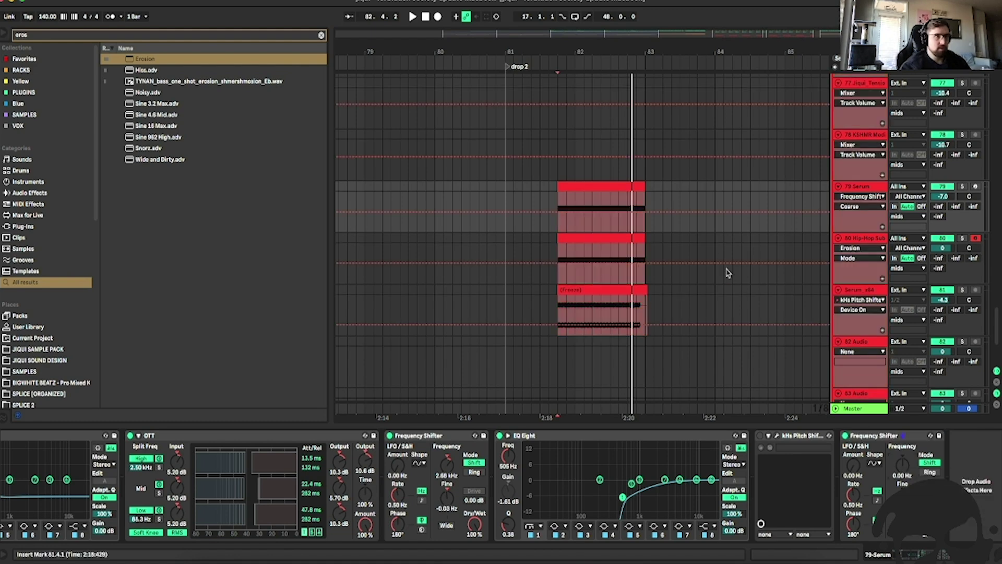
Draw a stepped, rising Coarse automation ramp over the 79 Serum clip's first beat, from 81.4.1 to 82.1.1.
scroll(582, 235, up, 5)
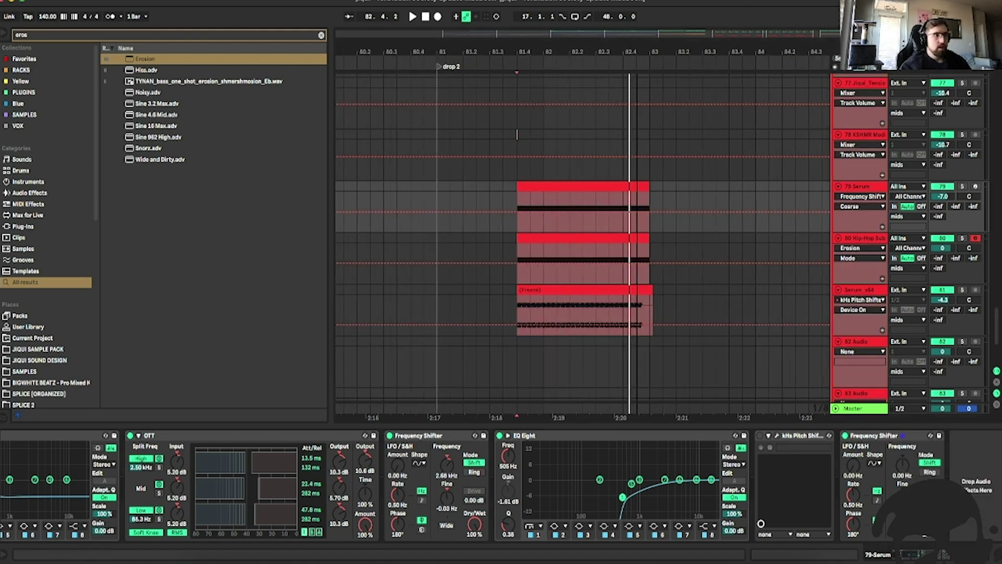
scroll(533, 218, up, 2)
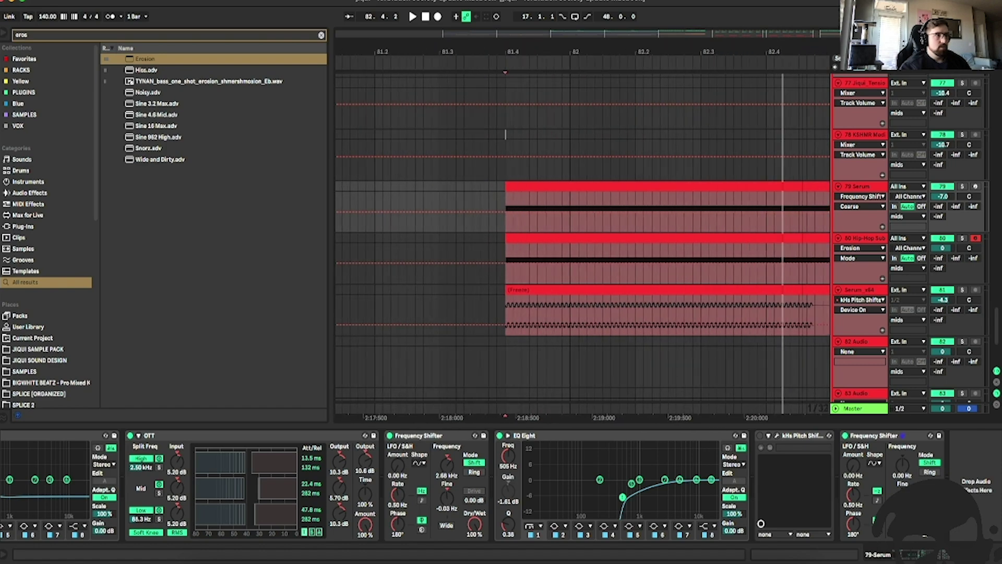
scroll(533, 218, right, 1)
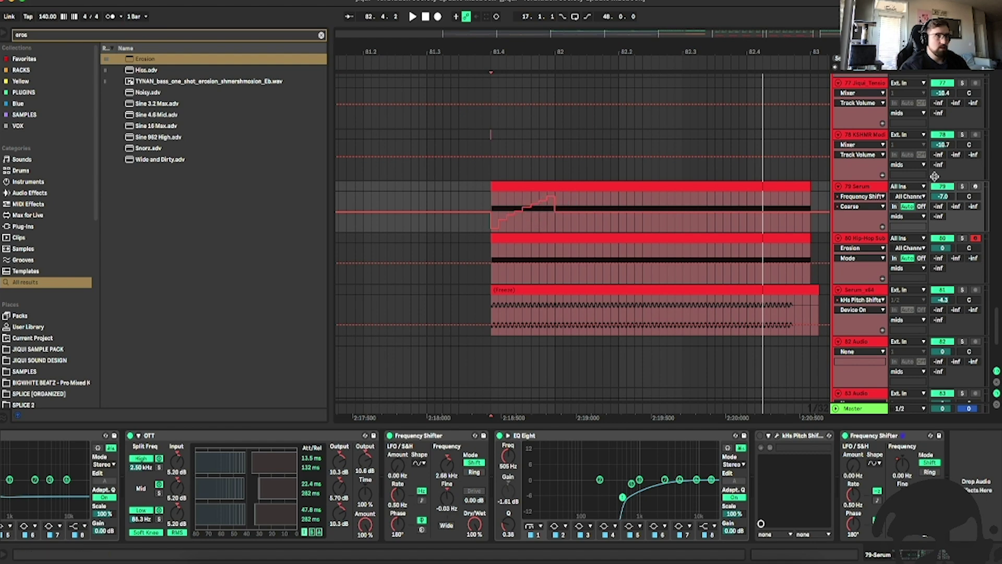
Solo the 79 Serum track and duplicate its Coarse automation ramp twice, filling the clip up to 82.3.1.
click(962, 187)
click(483, 163)
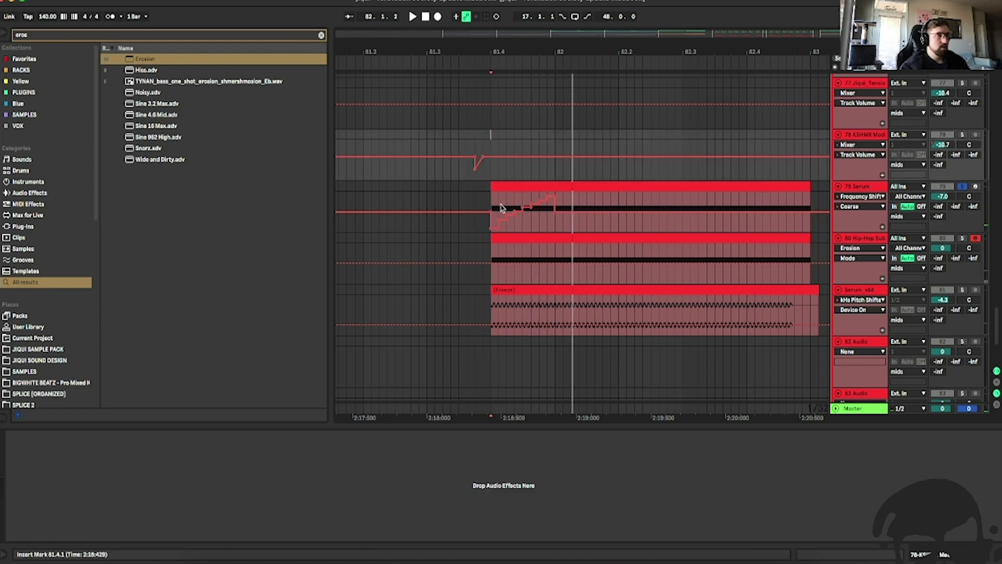
drag(491, 208, 557, 208)
key(ctrl+d)
key(ctrl+d)
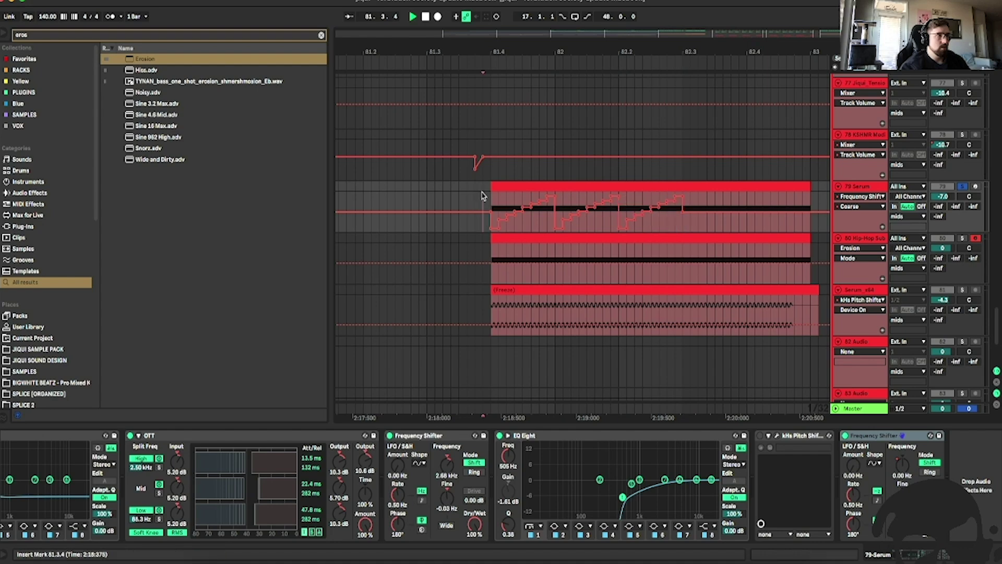
Shift the three Coarse automation ramps down slightly so their low points sit at -9.10 kHz, and play the soloed Serum layer.
drag(491, 208, 675, 205)
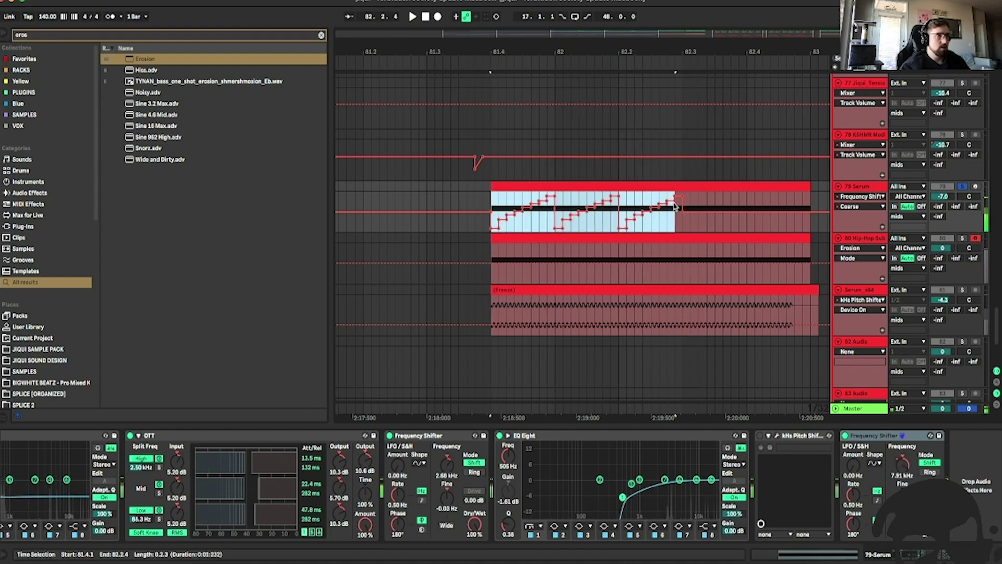
drag(625, 232, 624, 231)
key(space)
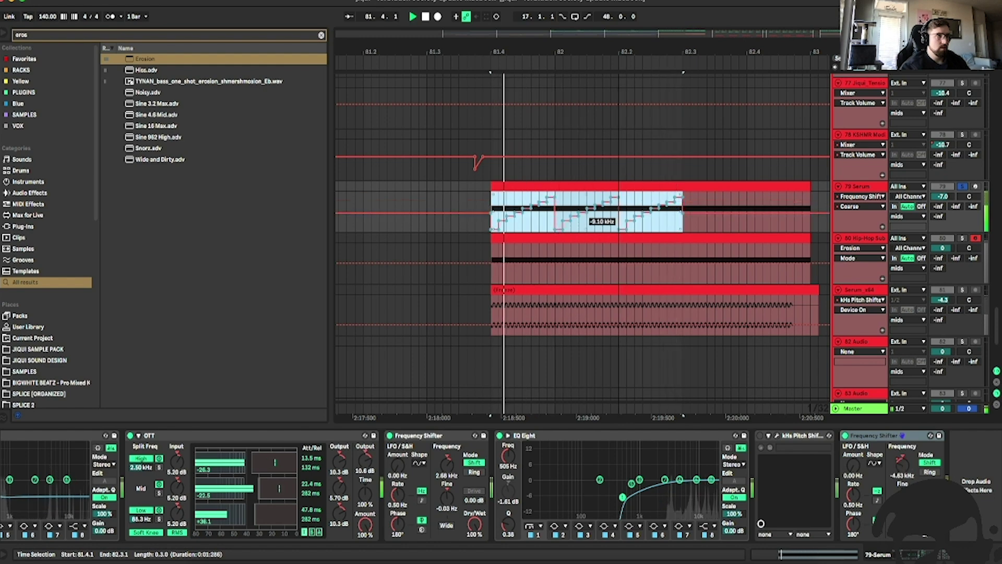
key(space)
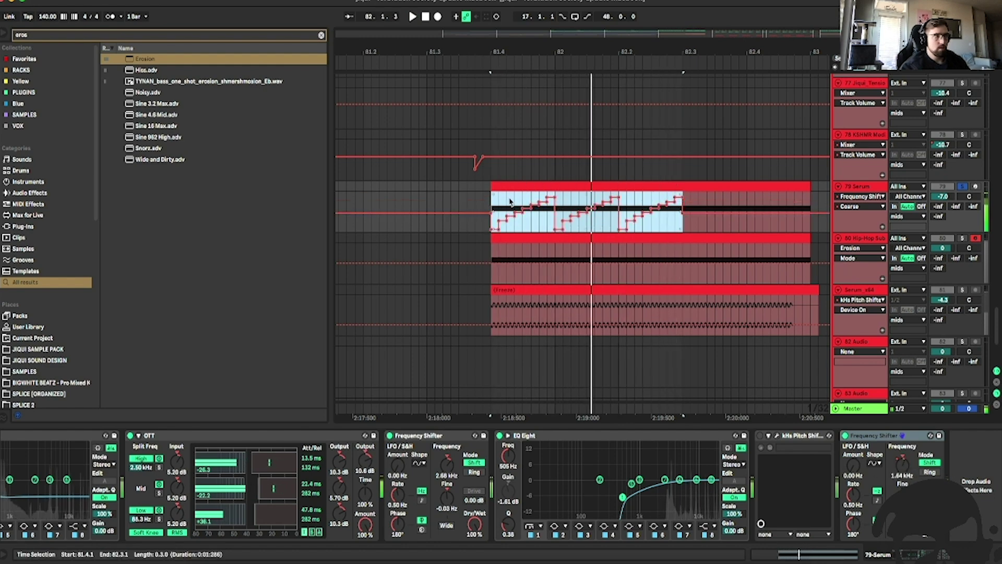
drag(515, 201, 556, 199)
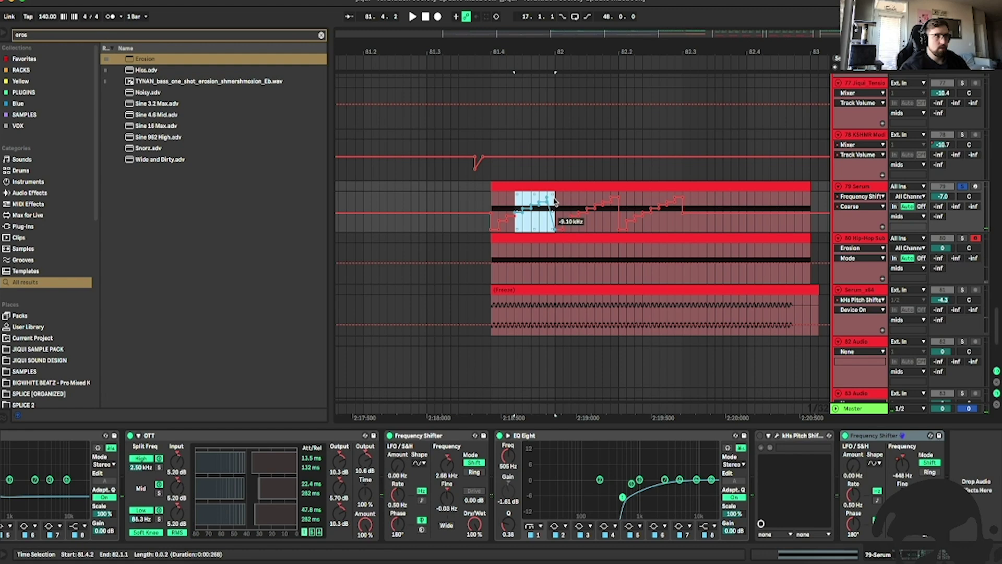
click(534, 158)
click(475, 189)
key(space)
key(space)
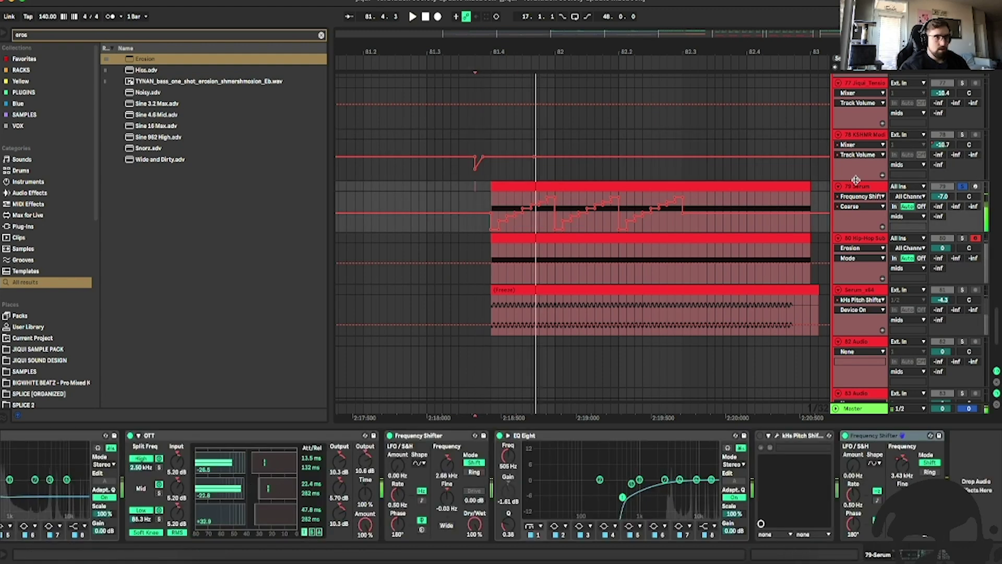
Duplicate the automation ramp between 82.2.1 and 82.3.1 twice to fill the rest of the Serum clip.
drag(684, 223, 638, 225)
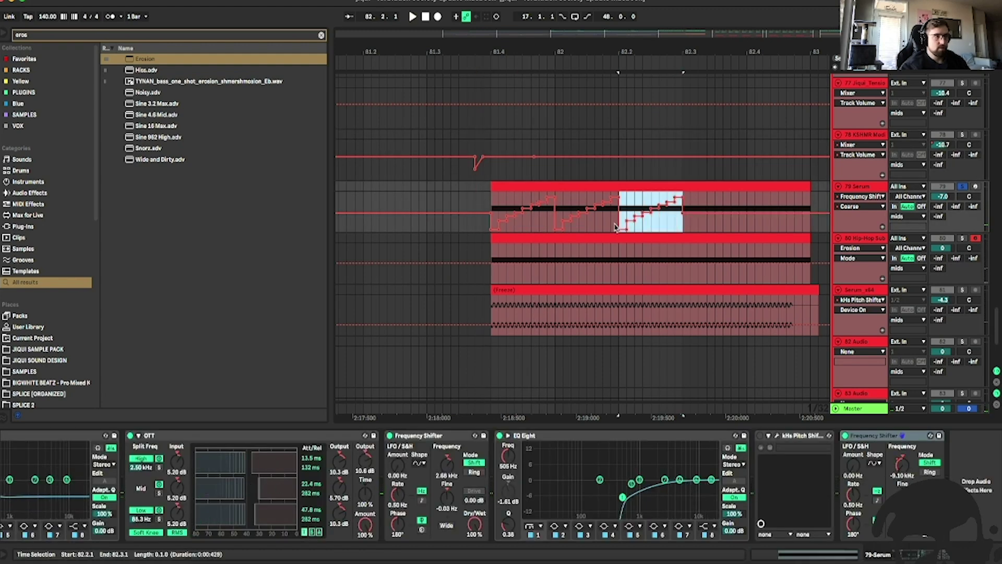
key(ctrl+d)
key(ctrl+d)
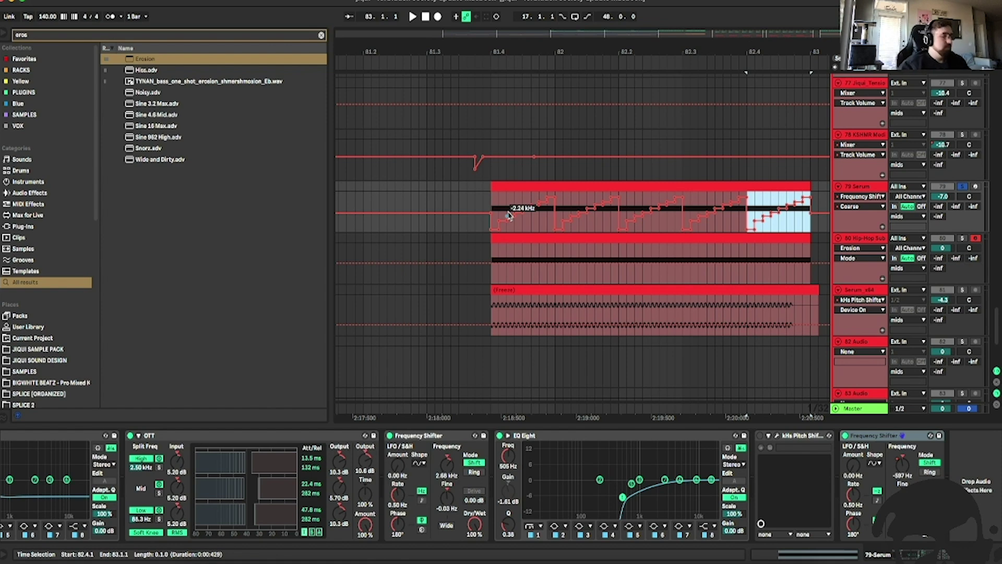
Search the browser for "khs ring" and add kHs Ring Mod to the end of the 79 Serum device chain.
key(super+f)
key(BackSpace)
text(khs ring)
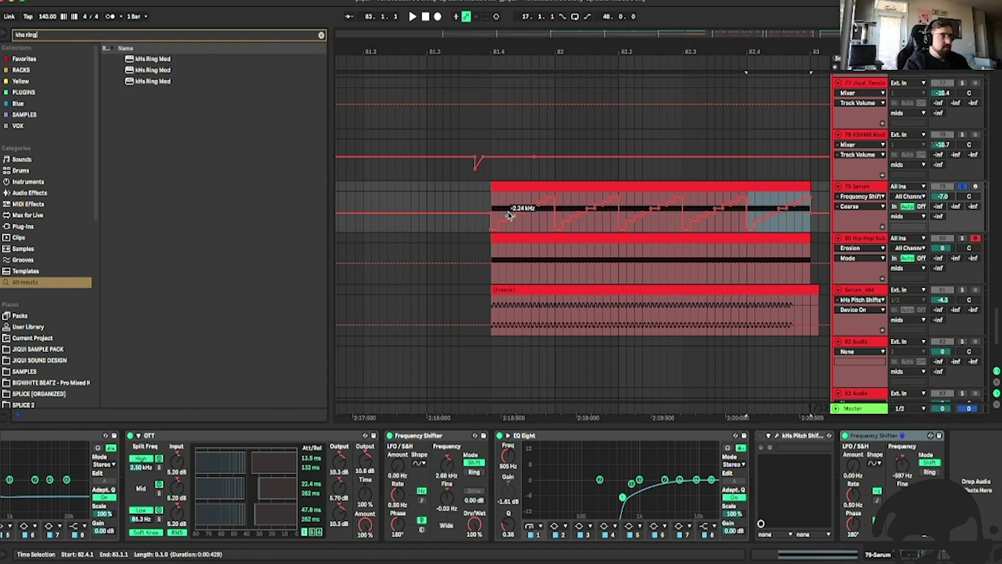
click(151, 60)
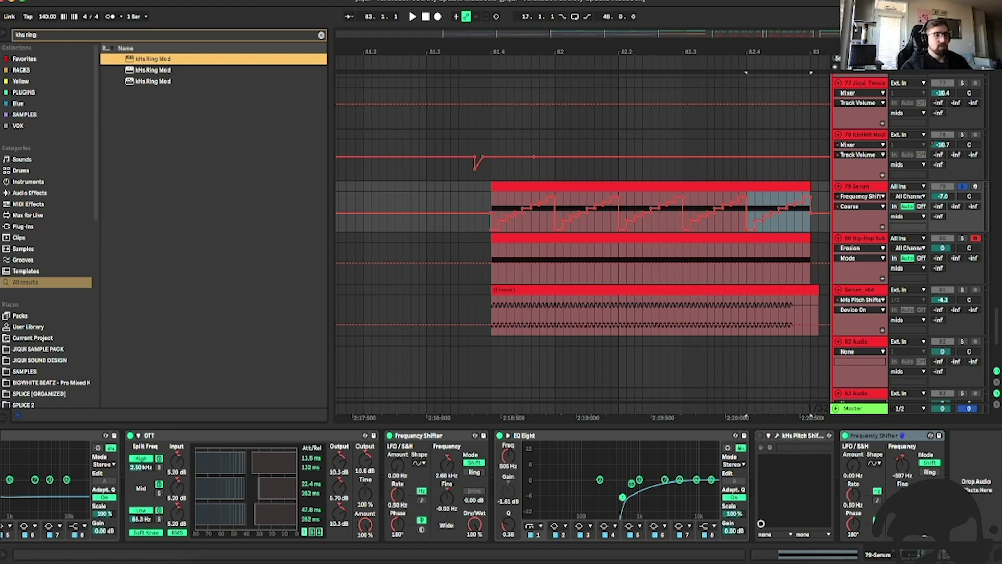
key(Return)
Try a Bias of 11% in the Ring Mod and raise its frequency, playing the soloed Serum layer repeatedly.
click(290, 166)
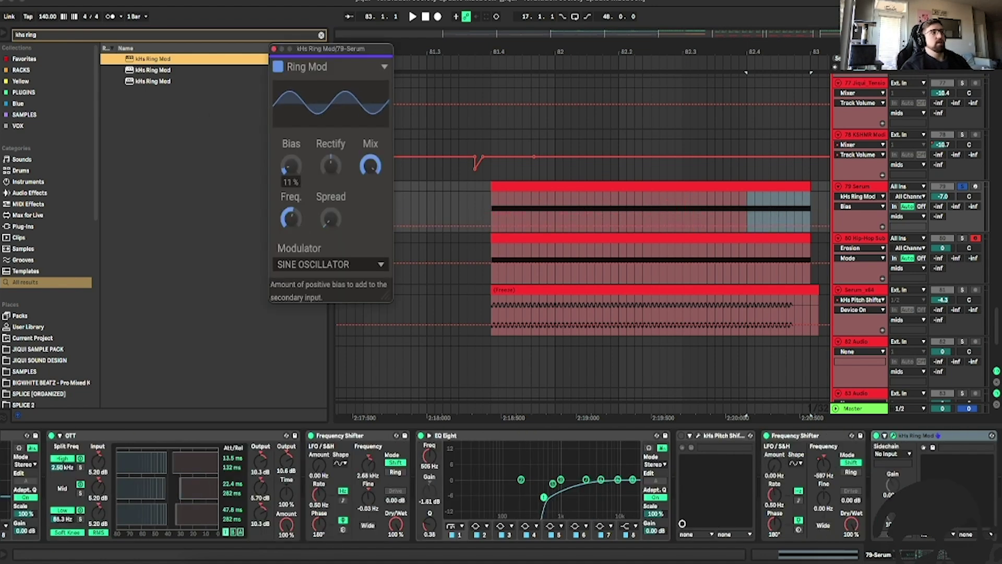
mouse_move(294, 223)
mouse_down()
mouse_move(295, 188)
mouse_move(295, 258)
mouse_move(294, 198)
mouse_move(285, 215)
mouse_up()
key(space)
key(space)
key(space)
click(491, 201)
key(space)
key(space)
key(space)
key(space)
key(space)
key(space)
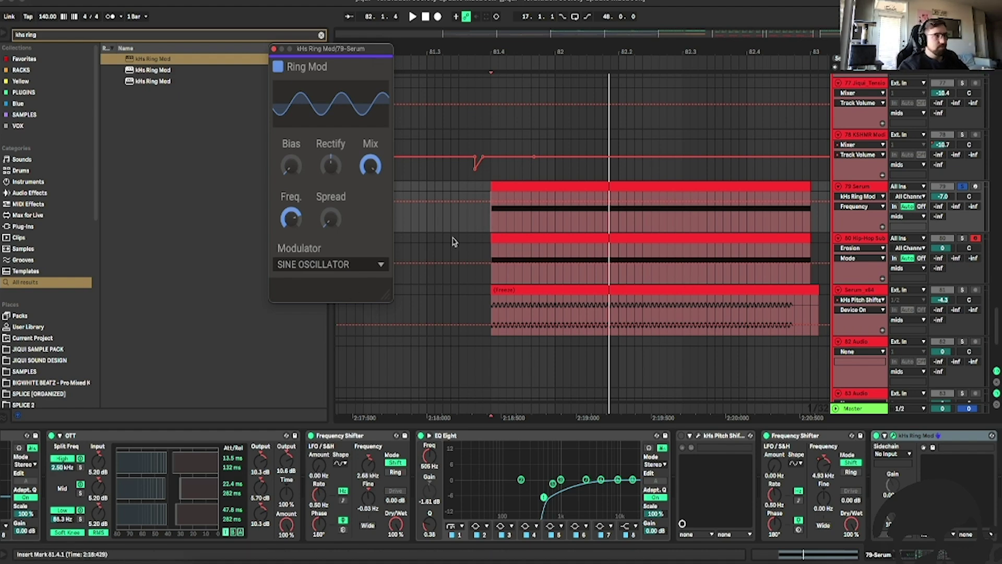
Search the browser for "compress" and add Compressed Room Reverb to the end of the 79 Serum device chain.
click(458, 238)
click(870, 187)
key(super+f)
text(compress)
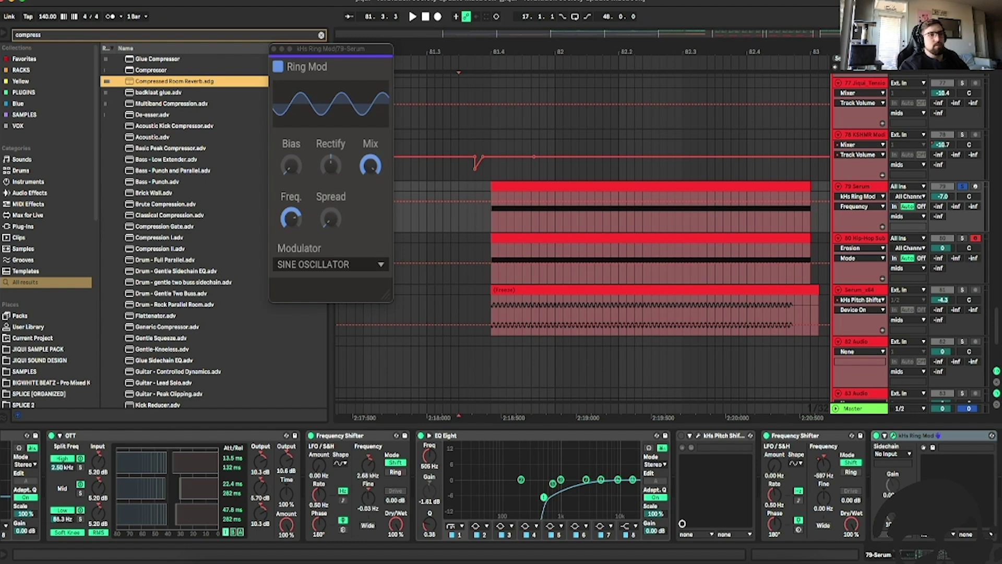
key(Return)
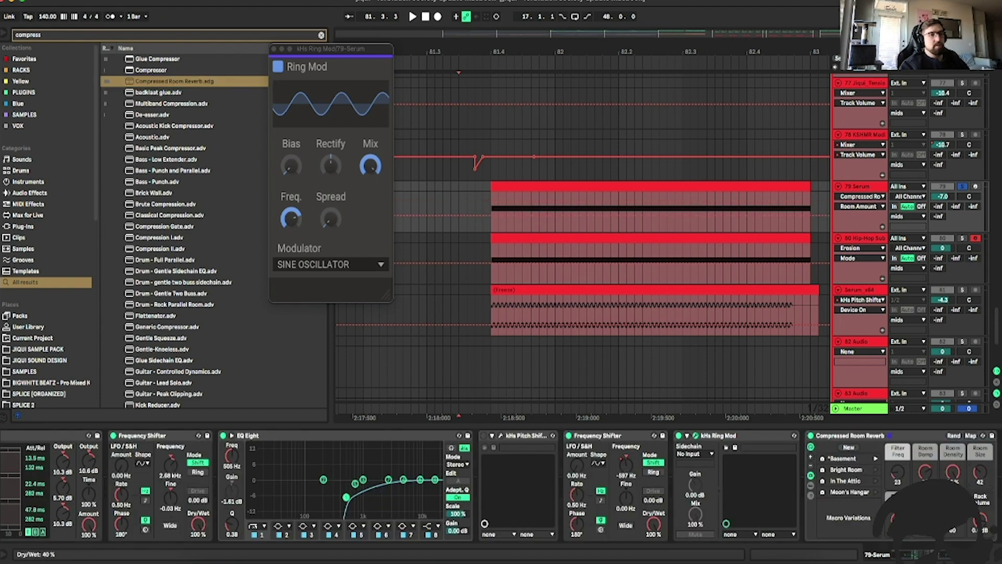
Lower the Compressed Room Reverb's Room Size to 27 and play the soloed Serum layer.
drag(978, 473, 979, 481)
key(space)
key(space)
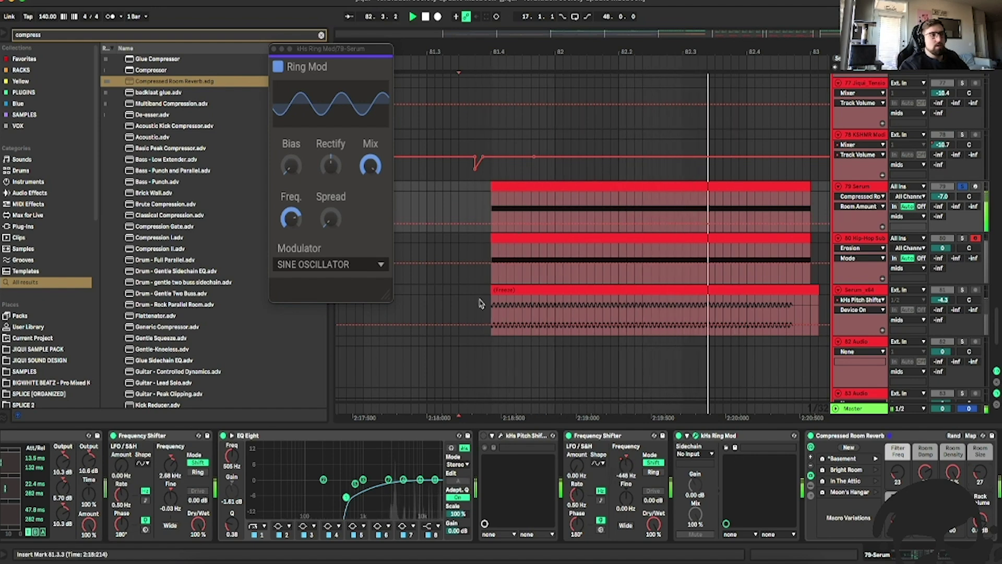
Set the Ring Mod frequency to 3.50 kHz and play the Serum layer soloed and back in the full mix.
click(290, 218)
drag(290, 218, 291, 214)
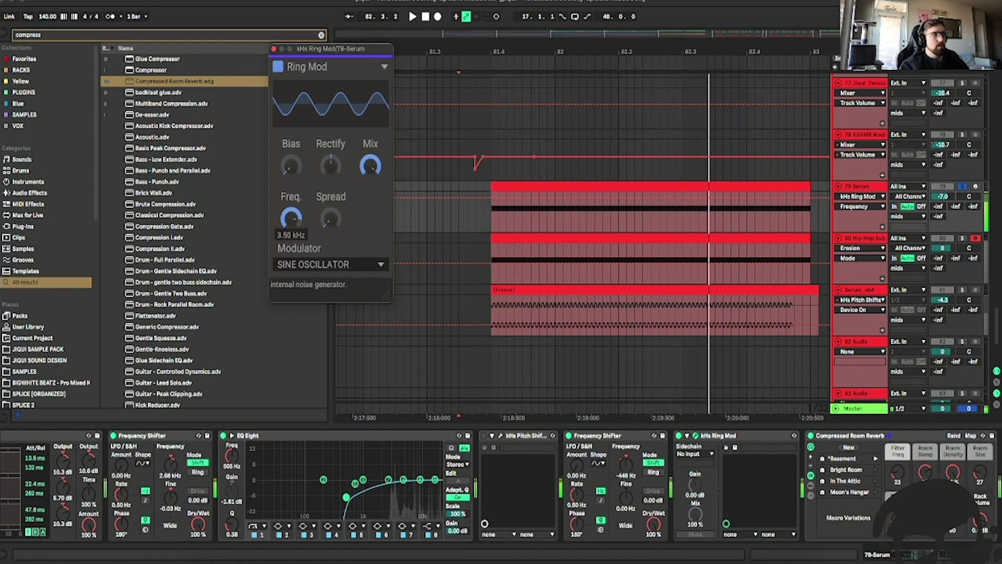
click(489, 222)
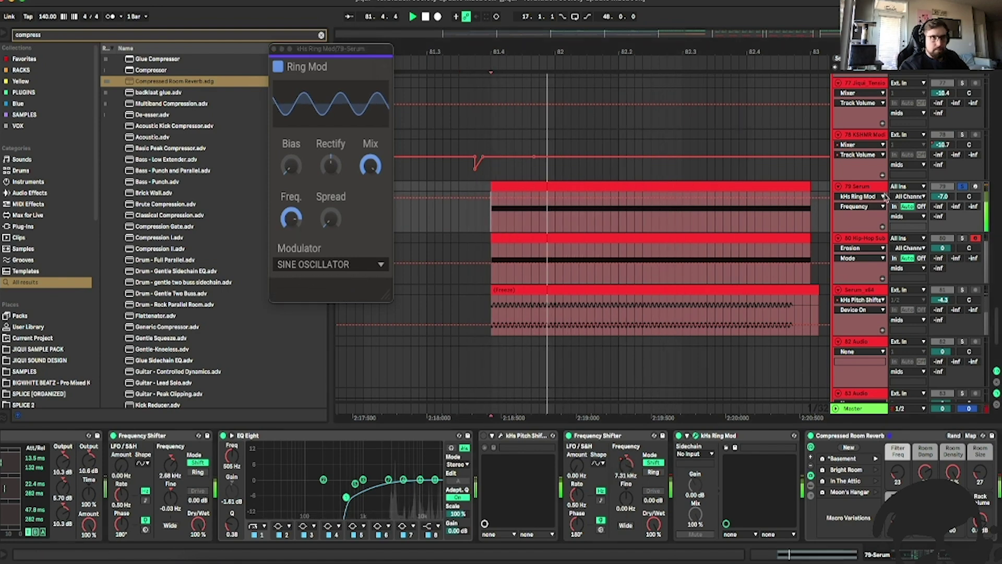
click(418, 187)
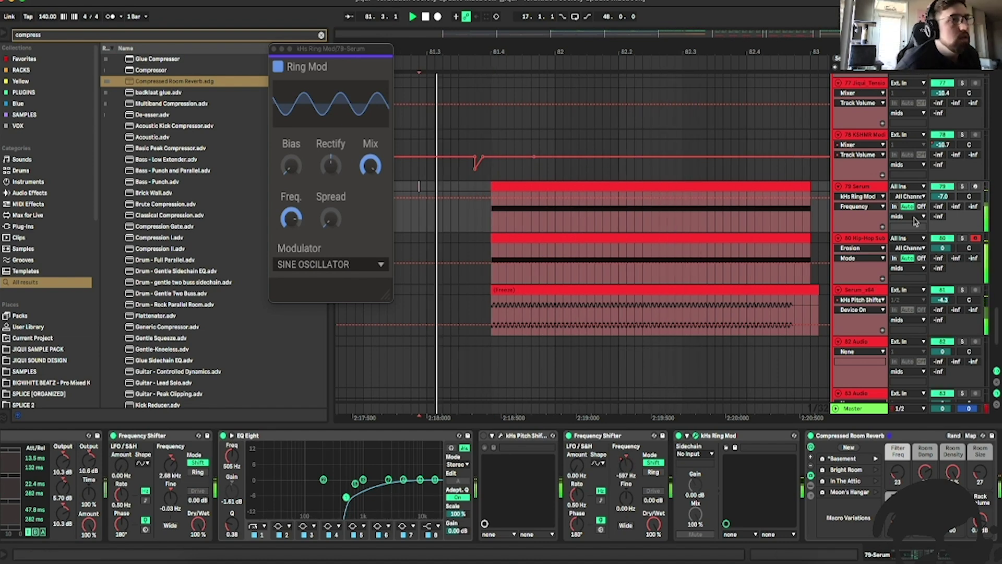
Set the 79 Serum track volume to -4.5 dB and the second Frequency Shifter's Fine to -148 Hz, and close the Ring Mod window.
drag(941, 196, 941, 189)
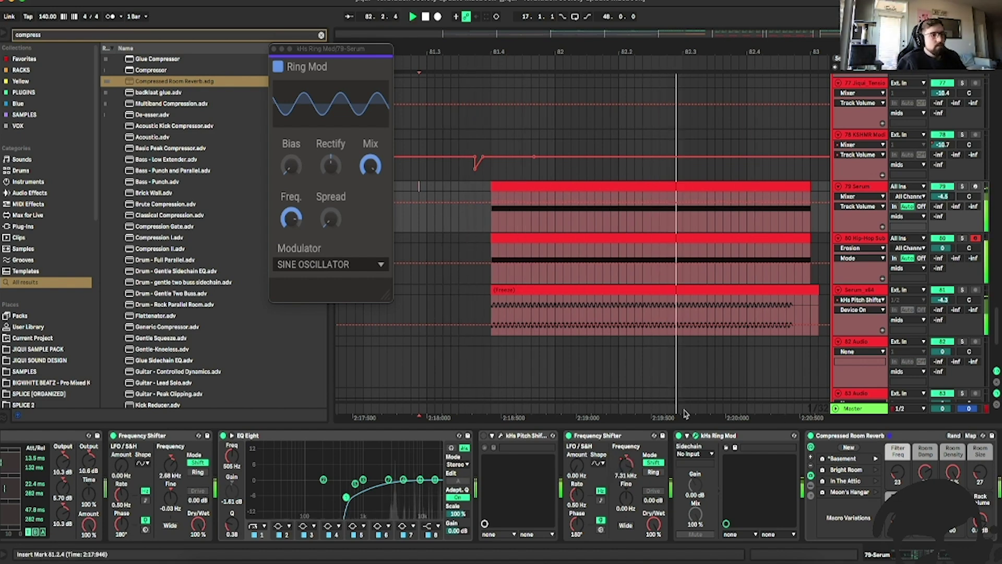
drag(627, 497, 626, 459)
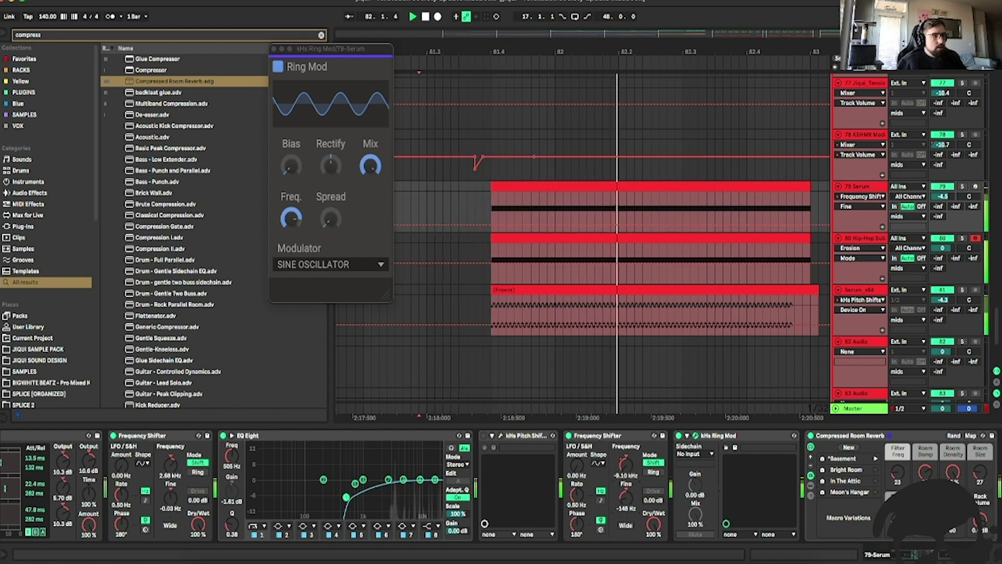
click(274, 49)
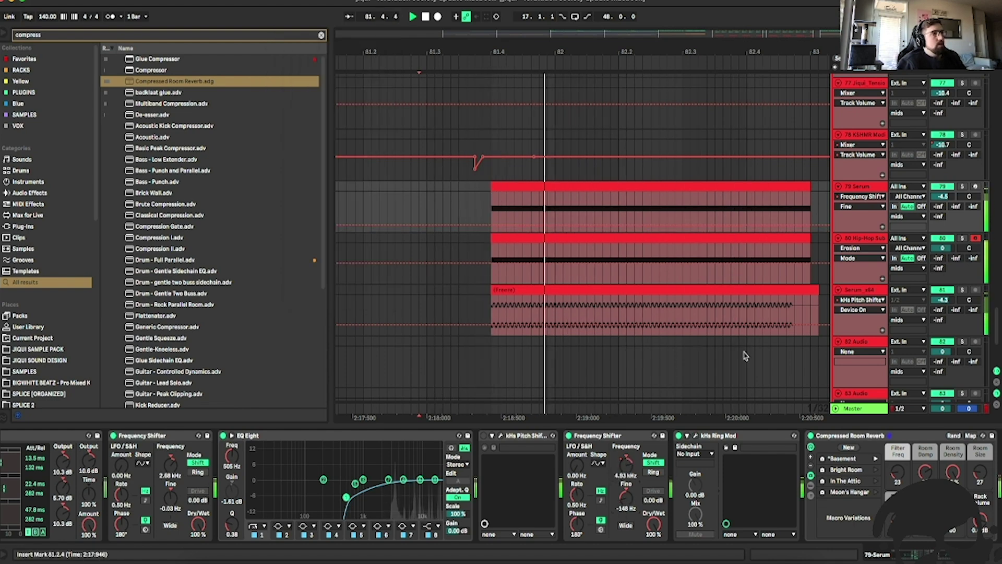
Play the two-bar bass phrase in the full mix from the drop 2 marker at bar 81.
key(space)
key(space)
mouse_move(678, 51)
mouse_down()
mouse_move(825, 31)
mouse_move(664, 40)
mouse_up()
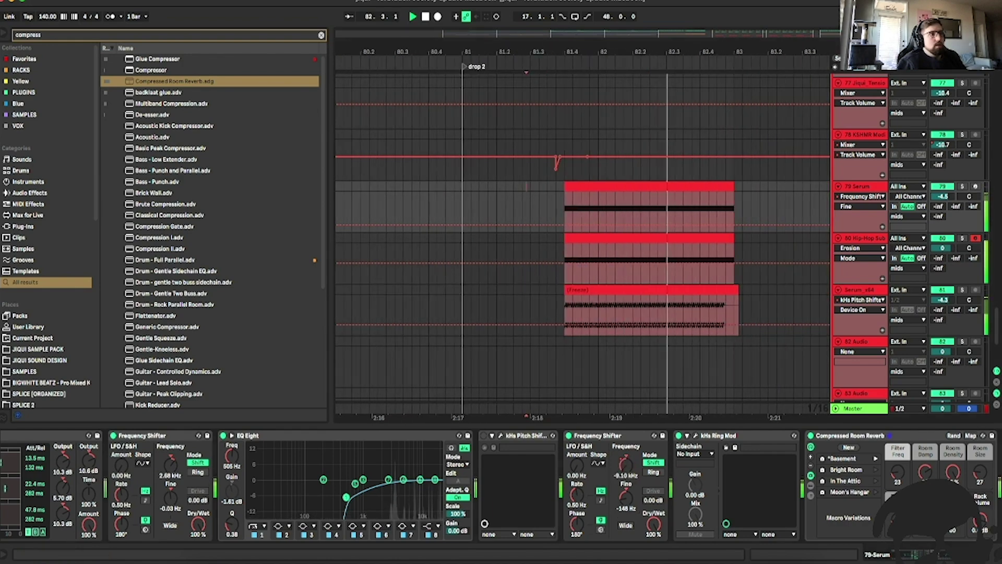
click(463, 248)
key(space)
key(space)
click(862, 191)
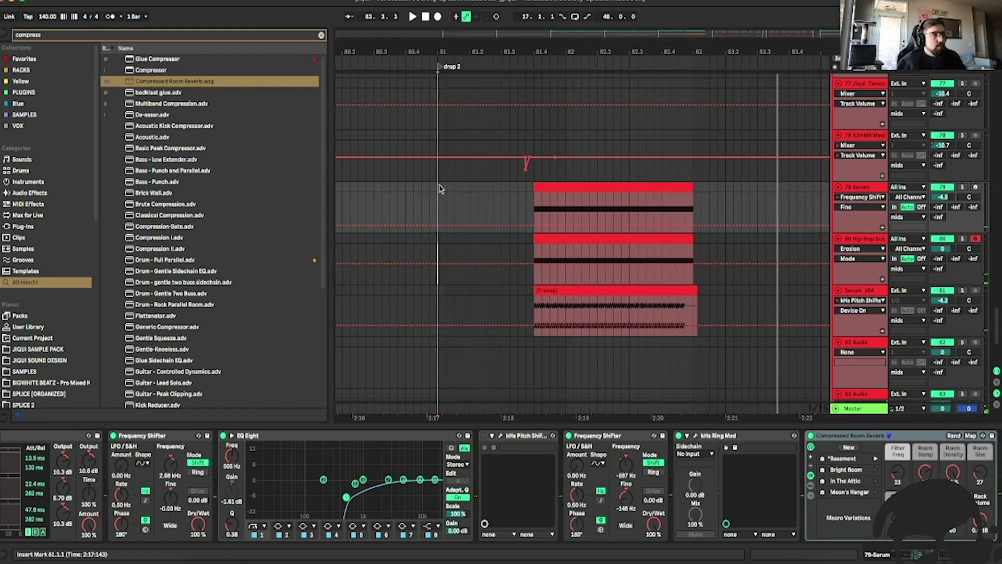
Duplicate bars 81 to 83 of the 79 Serum, Hip-Hop Sub and Serum_x64 tracks into bars 83 to 85.
drag(439, 189, 683, 327)
key(super+d)
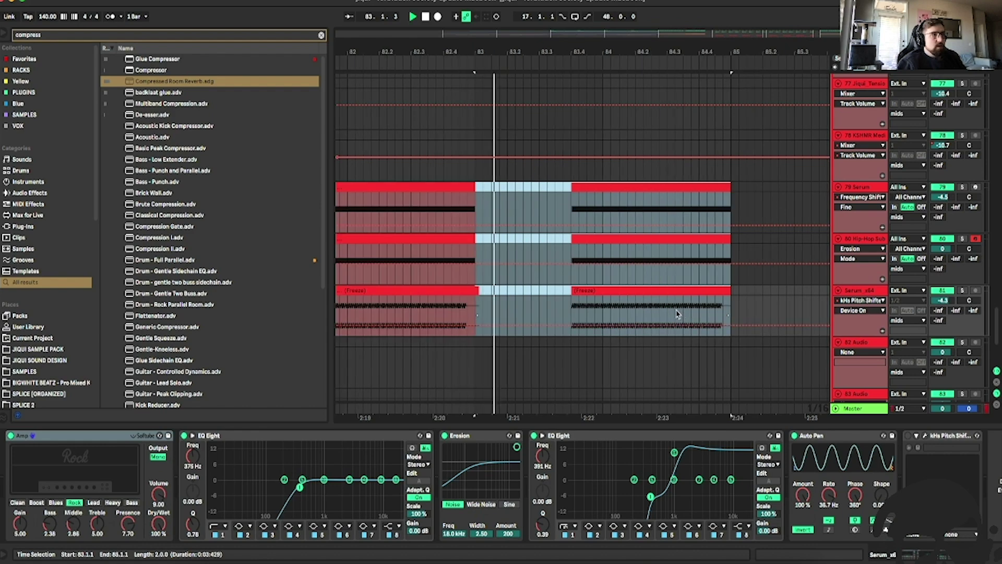
scroll(676, 314, down, 5)
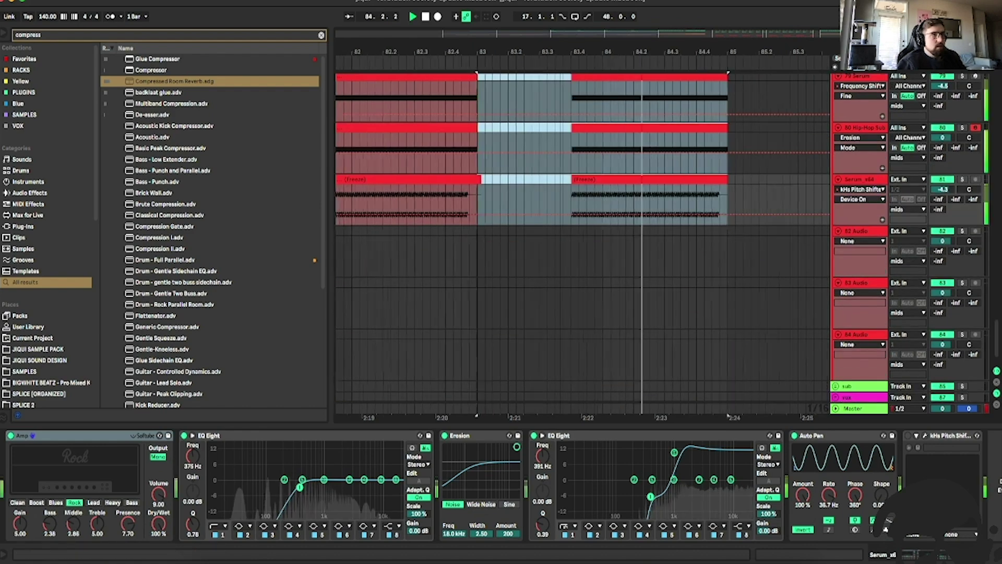
Duplicate the sc trigger clips of bars 81 to 83 into bars 83 to 85.
key(minus)
key(minus)
scroll(597, 248, up, 20)
key(space)
key(space)
key(space)
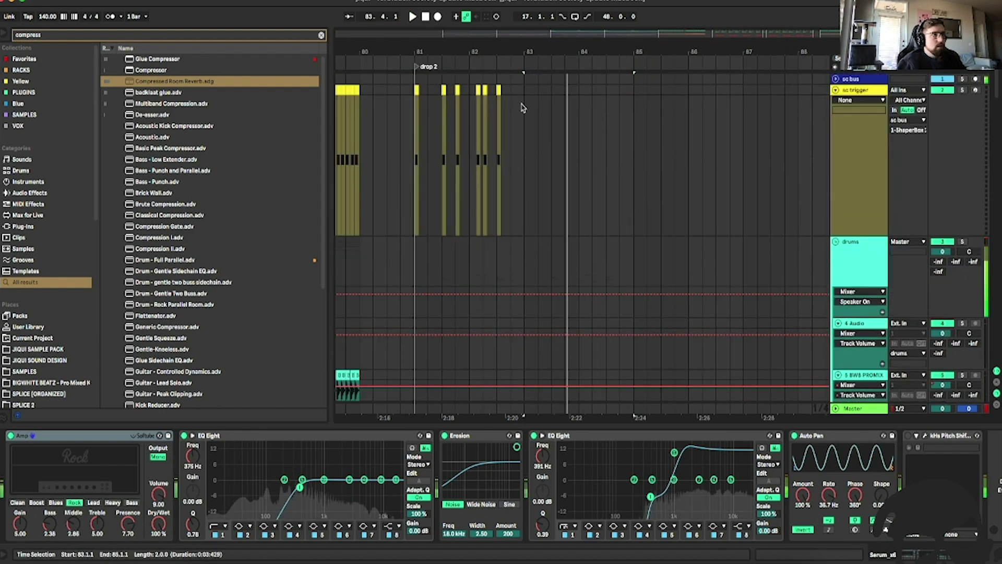
drag(522, 94, 414, 100)
key(super+d)
Play the four-bar drop from bar 81 to check the repeated basses against the duplicated sidechain triggers.
key(space)
scroll(521, 150, down, 20)
scroll(520, 177, down, 20)
click(412, 164)
key(space)
key(space)
scroll(587, 189, up, 8)
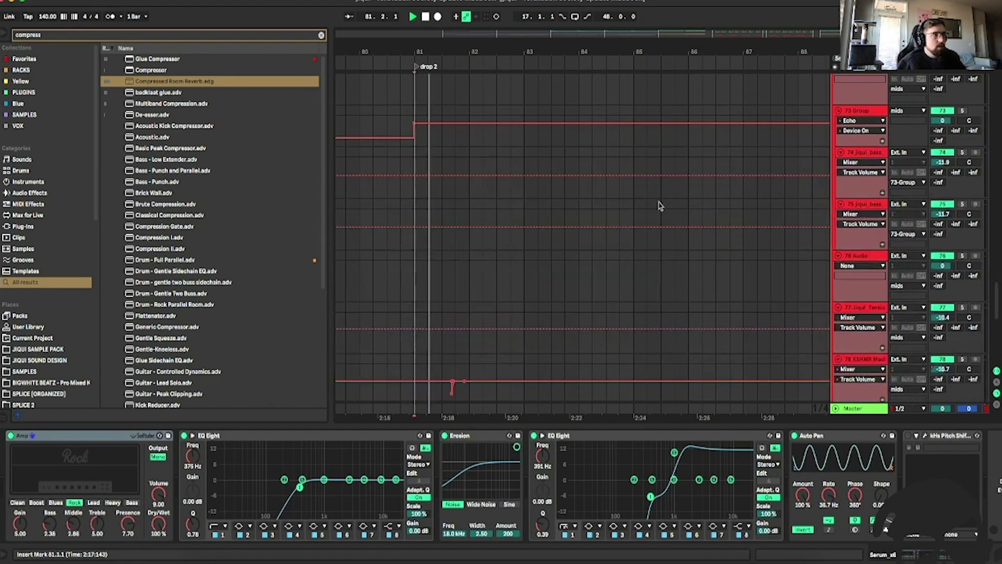
Duplicate bars 81 to 85 of the three bass tracks into bars 85 to 89.
scroll(587, 189, down, 5)
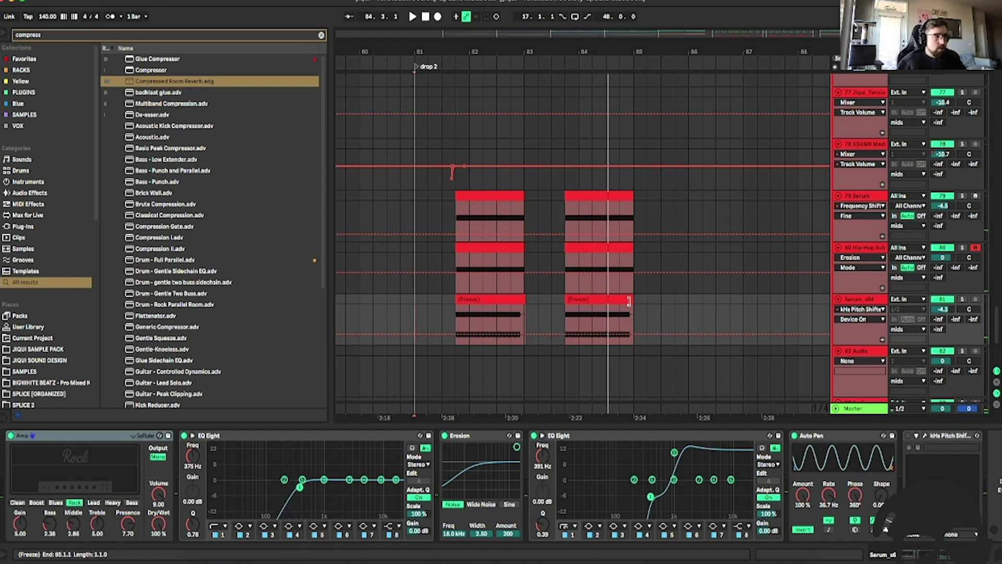
drag(635, 313, 414, 200)
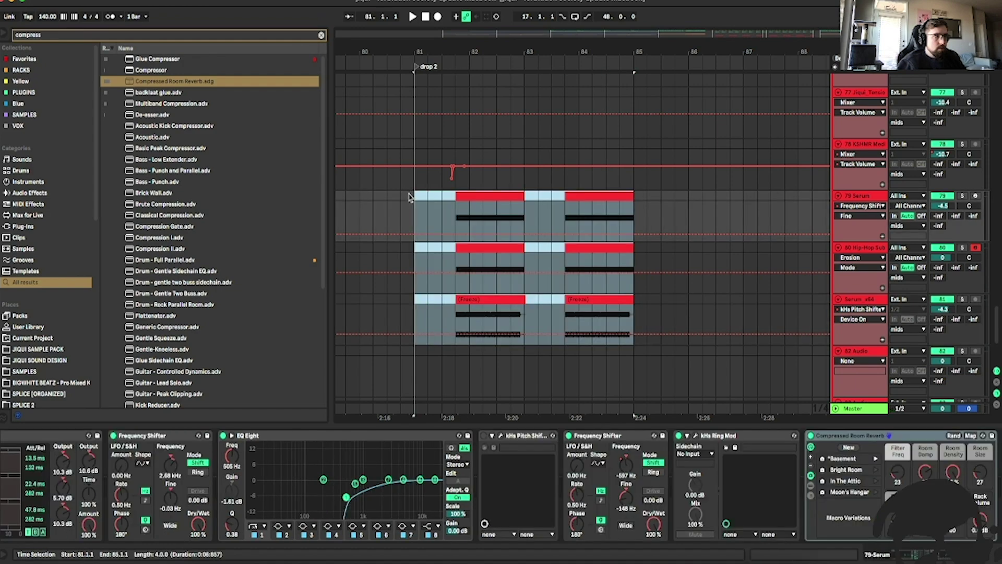
key(super+d)
Try to duplicate the drum clips on tracks 24 to 27 from the range 81.1.1 to 84.4.1.
scroll(540, 213, up, 15)
scroll(537, 213, up, 3)
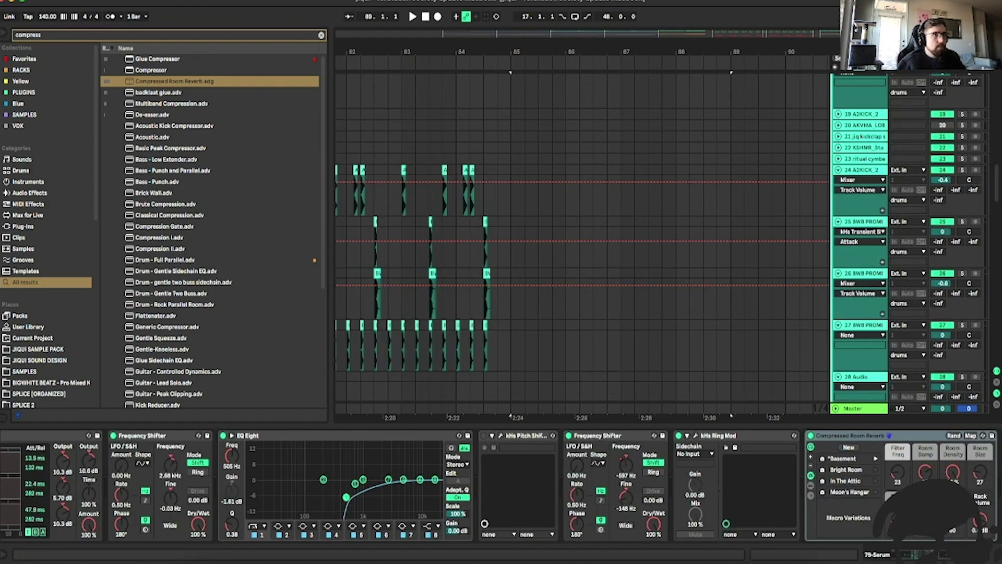
scroll(581, 235, left, 5)
drag(698, 368, 486, 173)
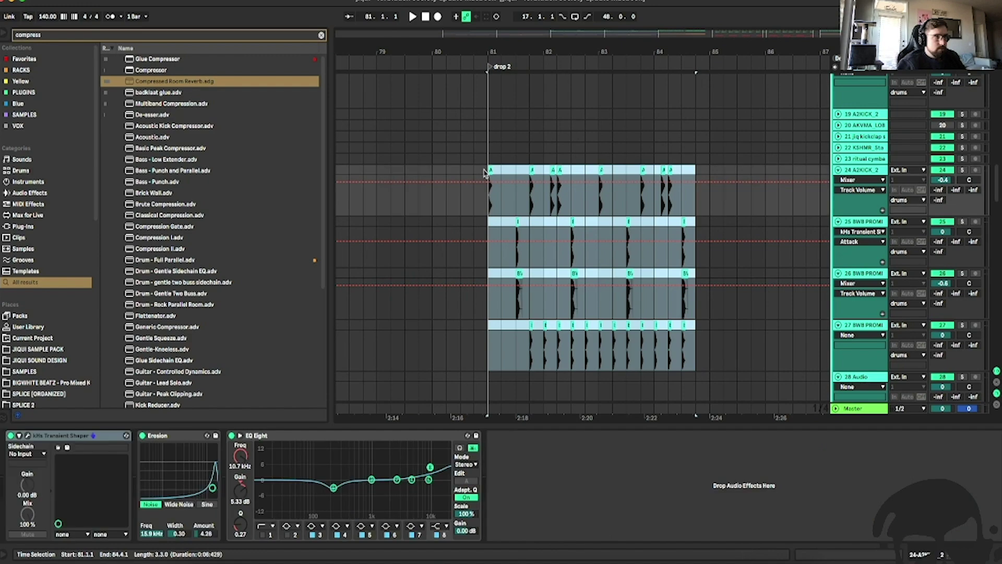
key(super+d)
Duplicate the four-bar sc trigger pattern of bars 81 to 85 to bar 85.
scroll(519, 183, up, 15)
scroll(681, 102, left, 3)
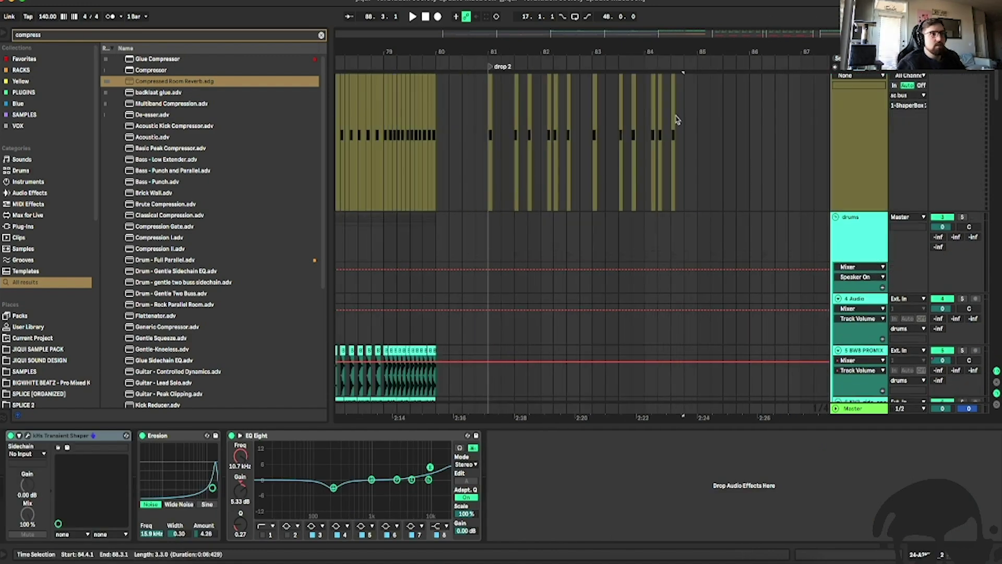
scroll(681, 101, up, 1)
drag(698, 93, 487, 112)
key(super+d)
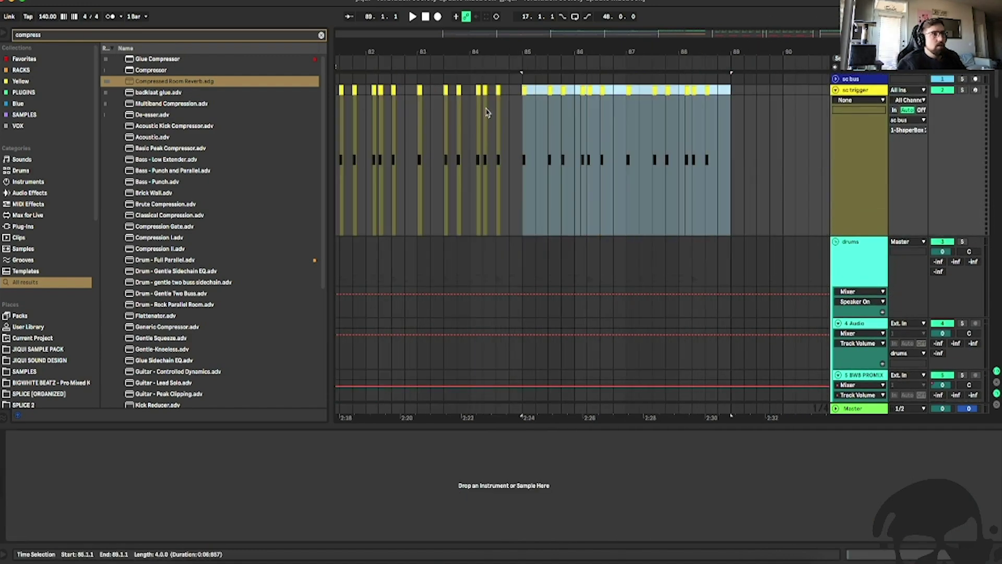
Play the duplicated drums from bar 85 and undo the last trigger and drum duplications.
key(space)
scroll(590, 219, down, 15)
scroll(603, 224, up, 15)
key(space)
key(space)
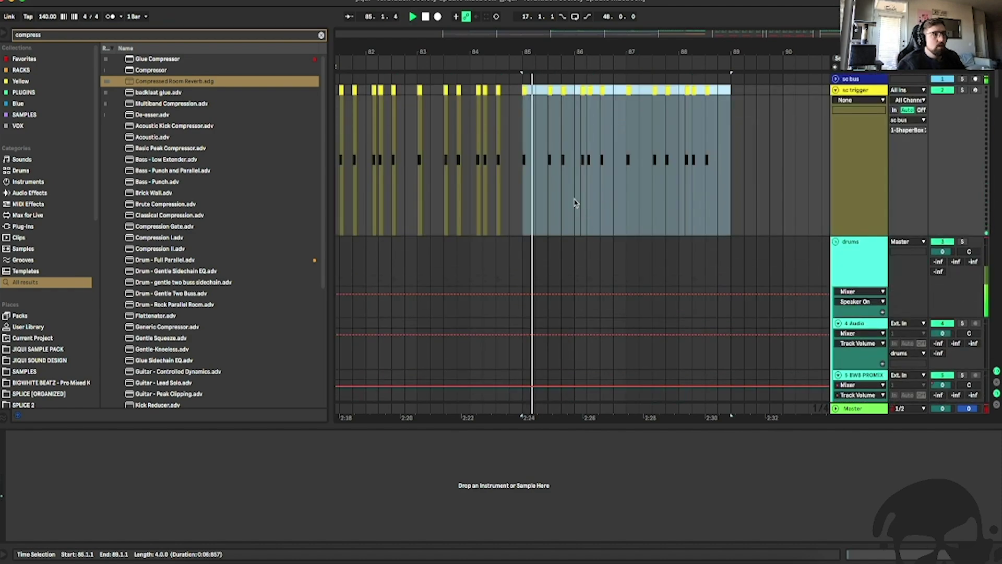
scroll(543, 167, down, 10)
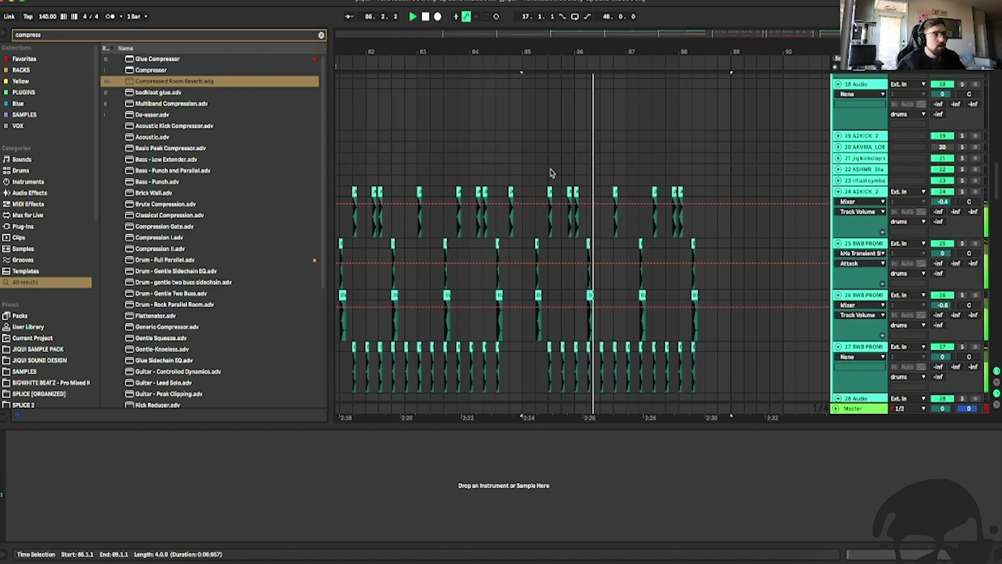
click(515, 161)
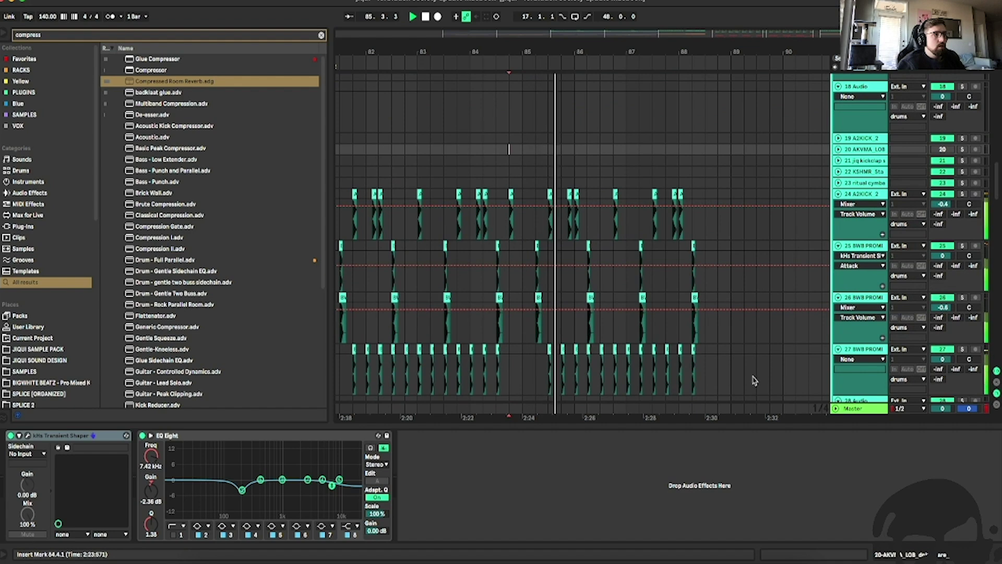
key(ctrl+z)
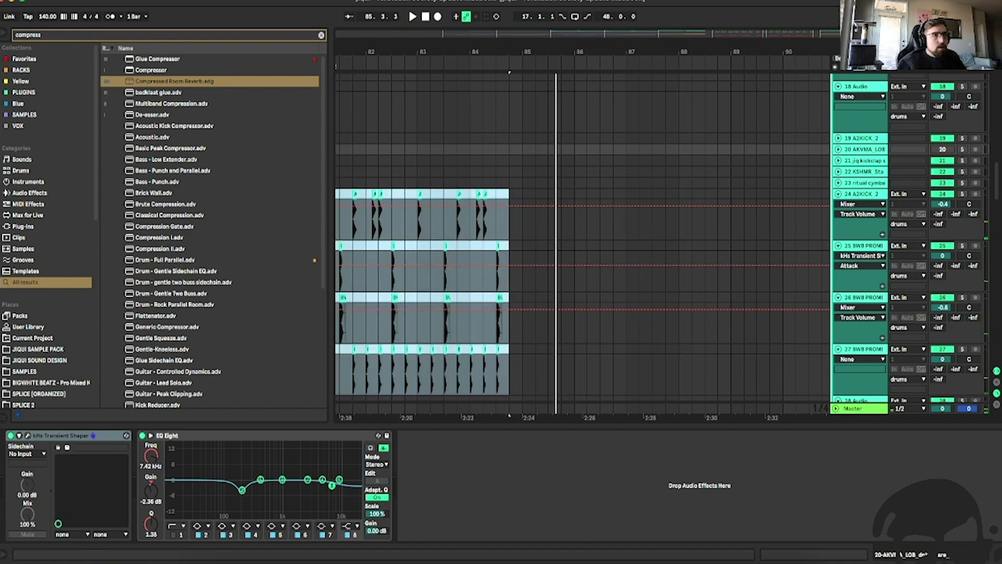
Duplicate the full four bars of drum clips on tracks 24 to 27, bars 81 to 85, into bars 85 to 89.
scroll(607, 386, left, 3)
drag(632, 347, 459, 195)
key(super+d)
Duplicate the sc trigger clips of bars 81 to 85 into bars 85 to 89.
scroll(602, 212, up, 6)
scroll(603, 211, up, 8)
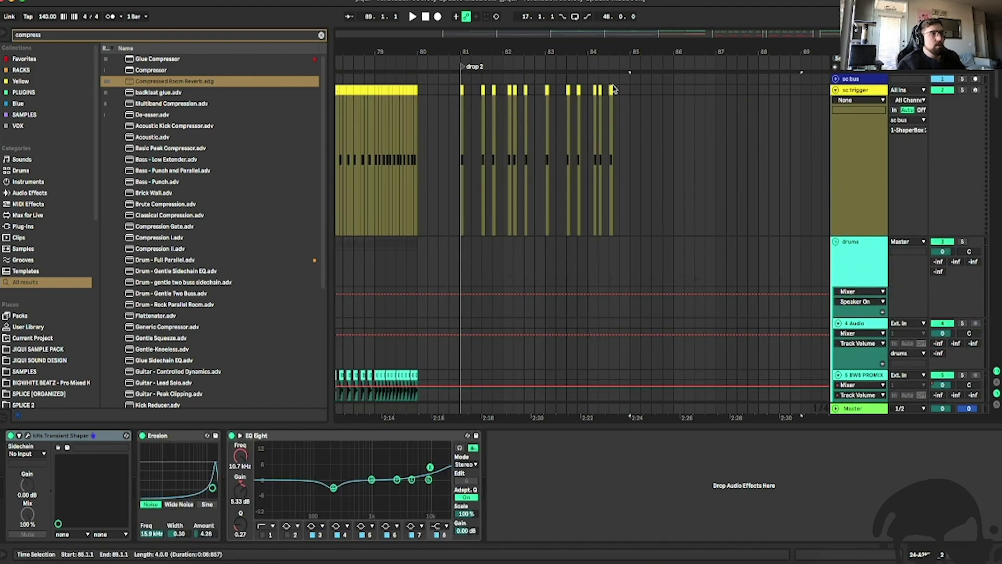
drag(633, 92, 460, 97)
key(super+d)
Play the duplicated section from bar 85 to check the drums, sidechain triggers and bass layers together.
key(space)
scroll(629, 179, down, 15)
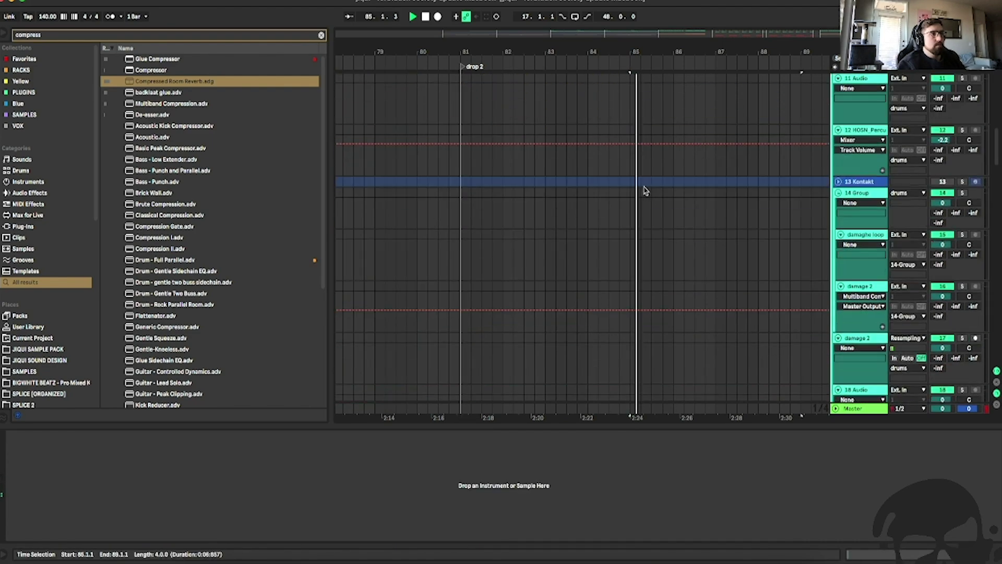
scroll(704, 221, down, 6)
scroll(704, 220, up, 6)
scroll(699, 214, down, 15)
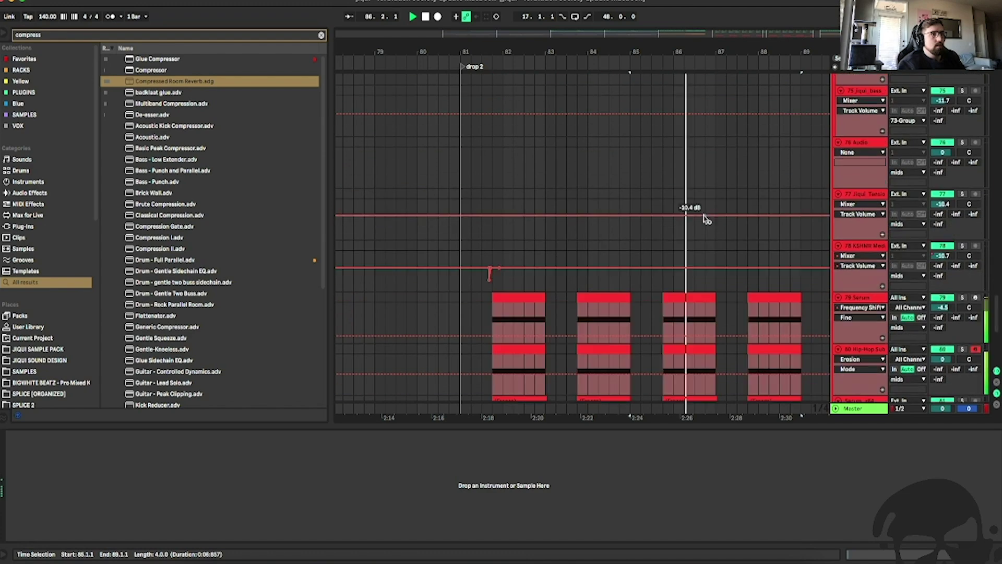
key(ctrl+z)
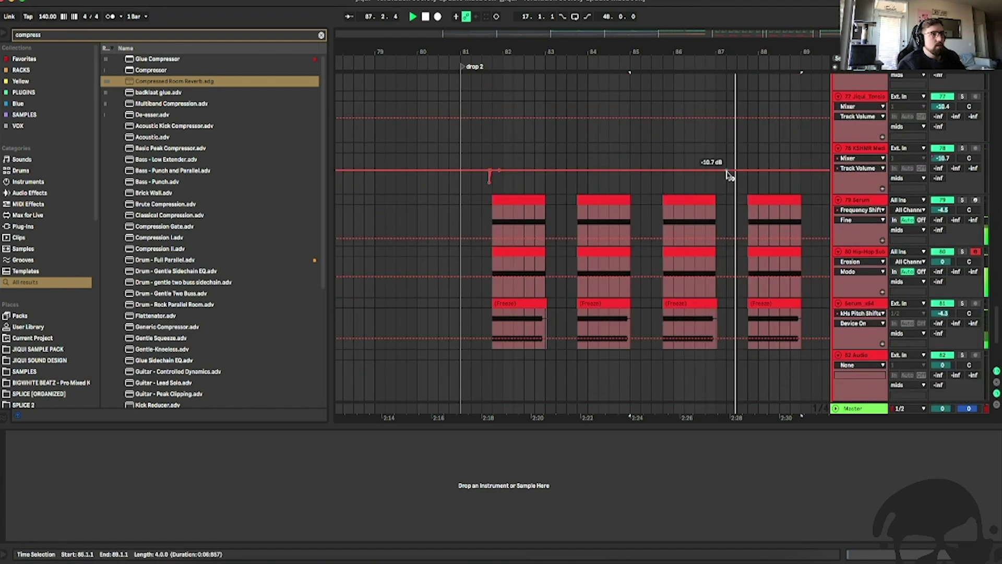
Delete the bass clips on the 79 Serum, Hip-Hop Sub and Serum_x64 tracks from 88.3.1 to the end of the phrase.
scroll(759, 163, up, 2)
scroll(760, 163, right, 3)
key(space)
drag(708, 324, 655, 206)
key(Delete)
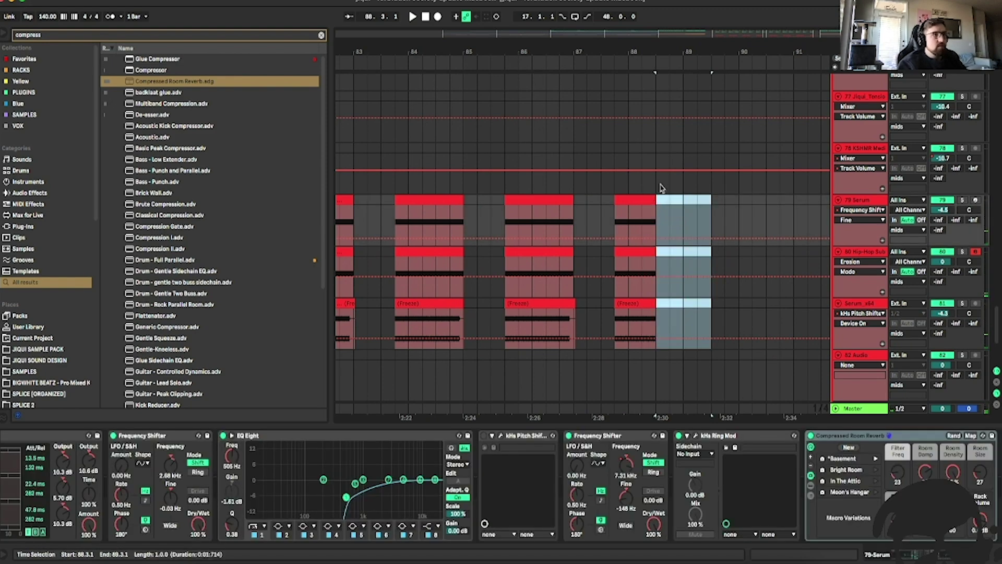
Add a locator named "turnaround" at 88.3.1 and one named "drop 2b" at 89.1.1.
click(659, 180)
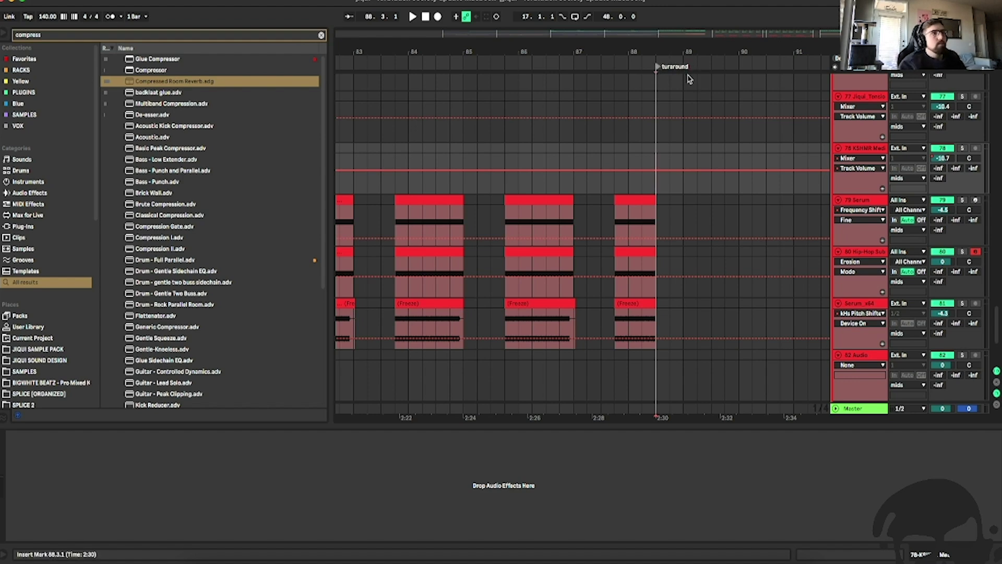
click(683, 80)
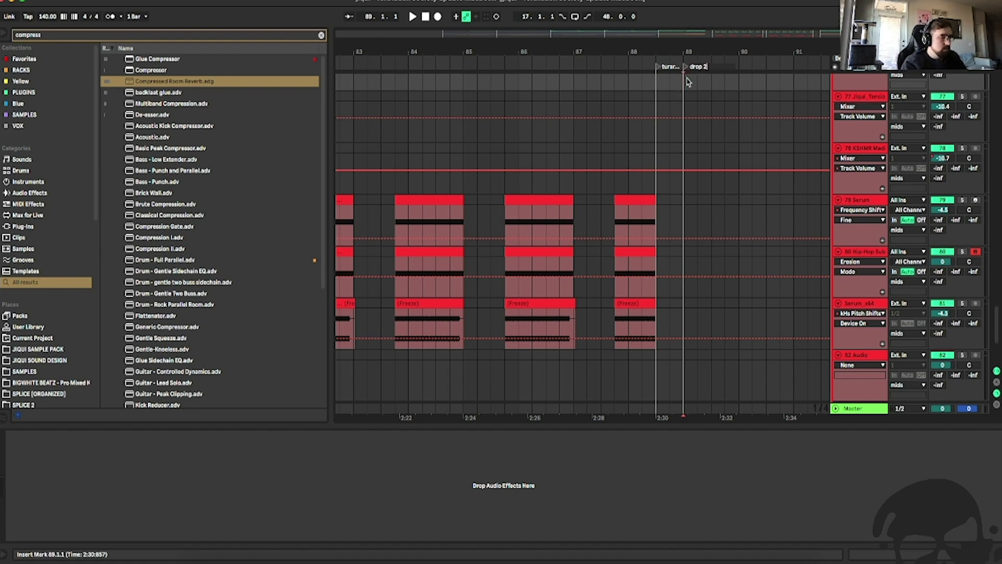
scroll(568, 116, down, 4)
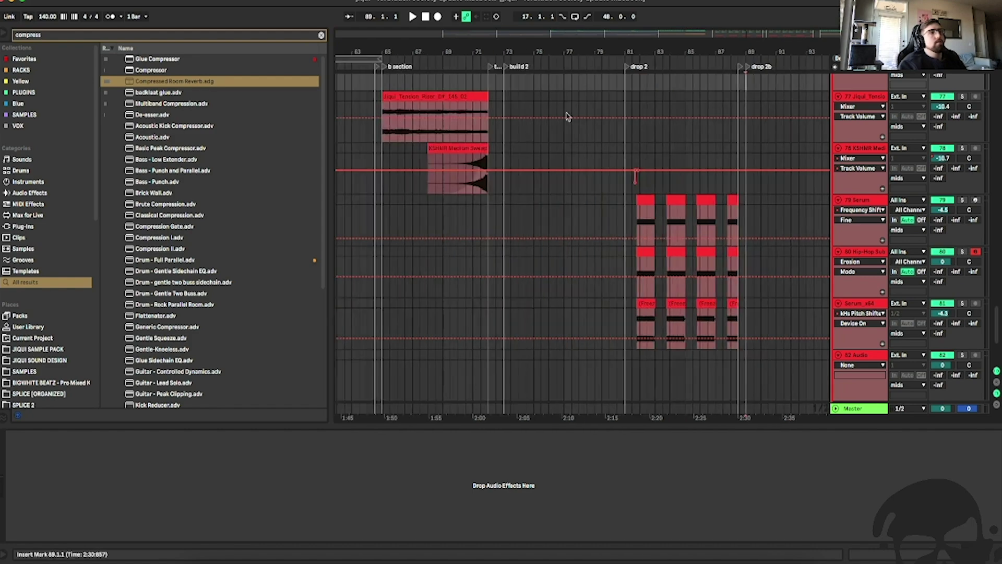
Play the arrangement from bar 79 through the start of drop 2 to review the transition and the bass layers.
click(495, 209)
key(space)
scroll(673, 293, down, 5)
key(space)
click(594, 148)
key(space)
scroll(659, 217, up, 5)
scroll(701, 261, down, 5)
scroll(825, 226, up, 5)
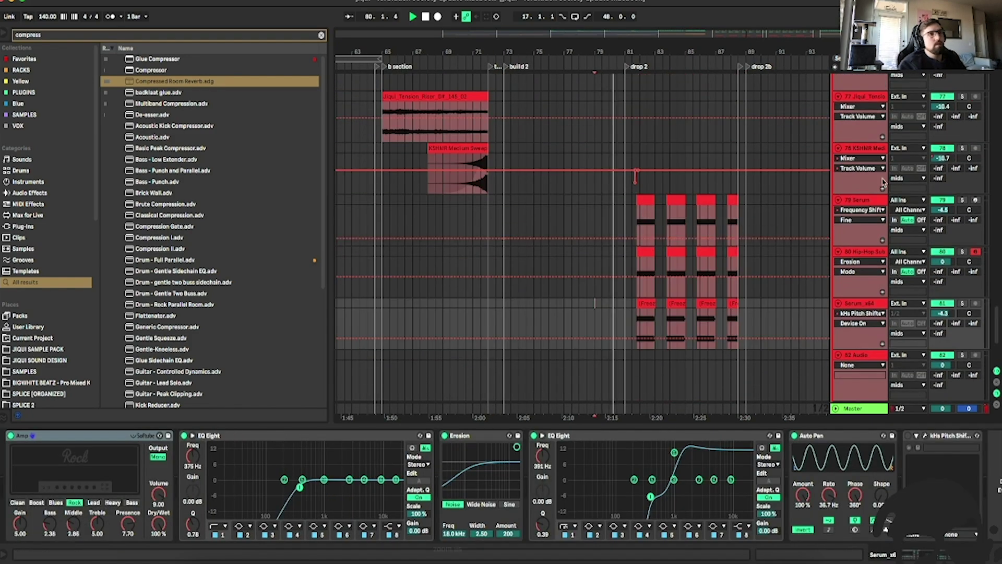
scroll(637, 170, up, 4)
scroll(637, 170, down, 3)
scroll(600, 170, up, 4)
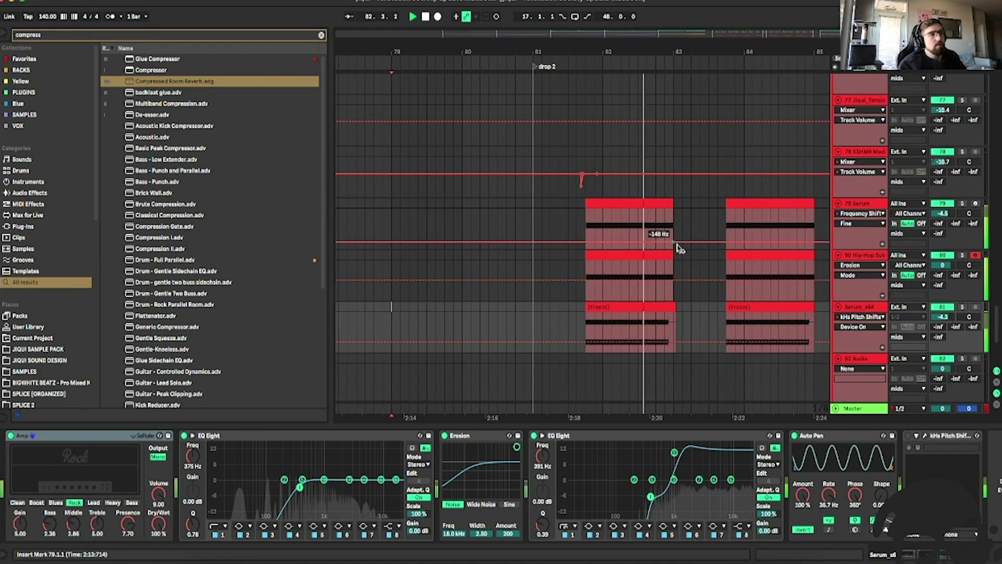
Duplicate the 79 Serum track and play the soloed copy to hear its bass on its own.
click(851, 206)
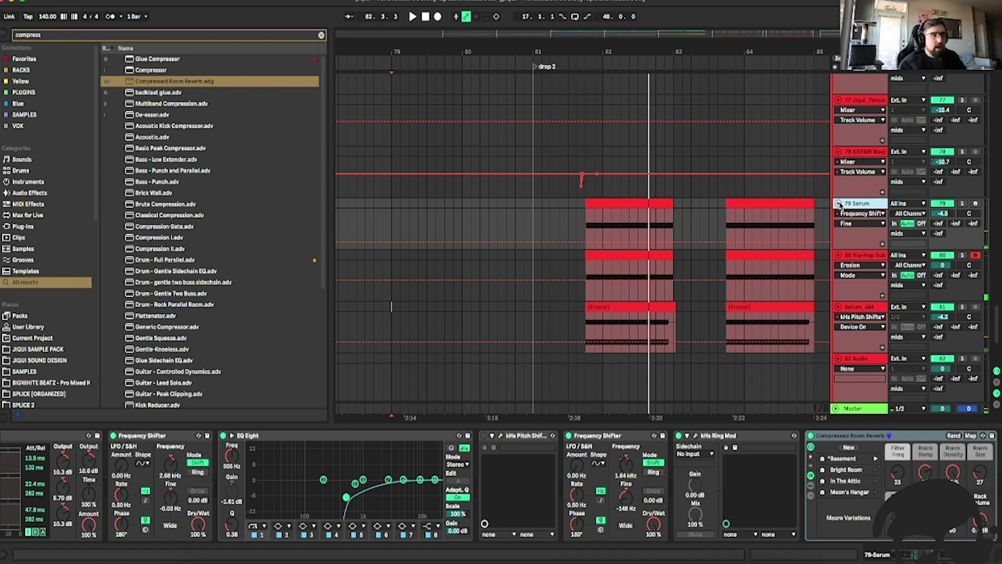
key(super+d)
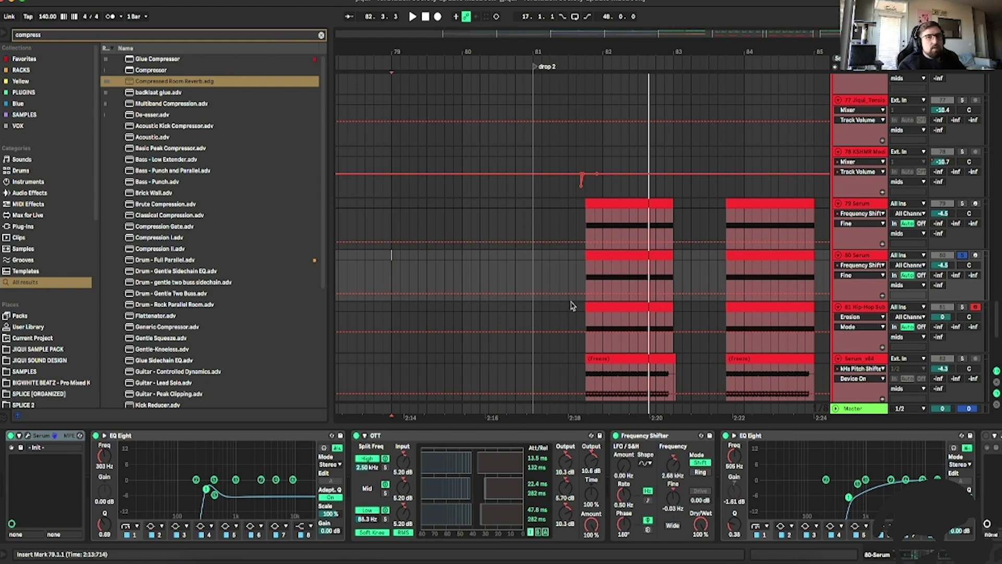
key(space)
key(space)
double_click(858, 255)
key(space)
On the 80 Serum copy, bypass the second Frequency Shifter and Compressed Room Reverb, enable kHs Ring Mod, and move EQ Eight to the chain's end.
click(937, 558)
scroll(813, 513, right, 3)
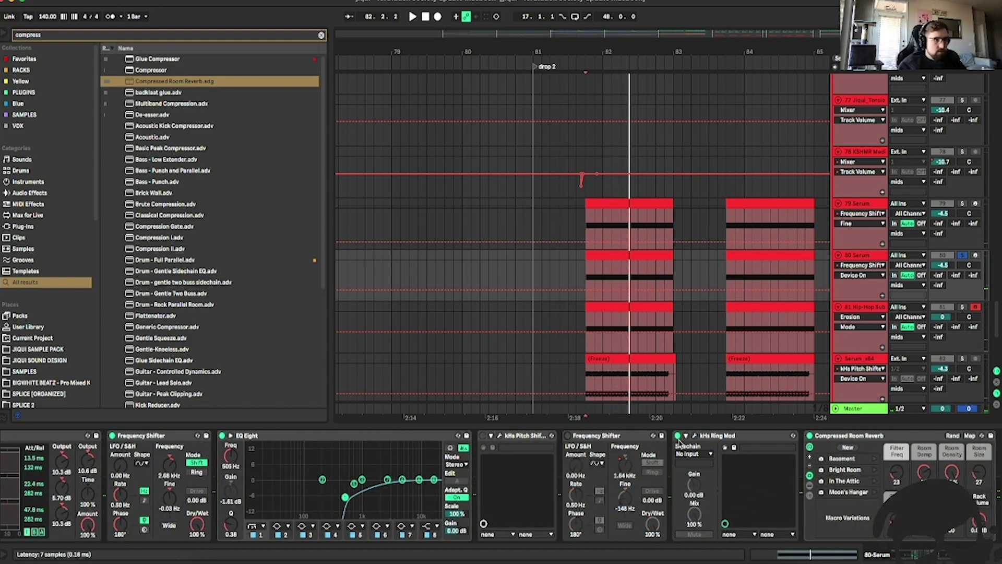
click(338, 440)
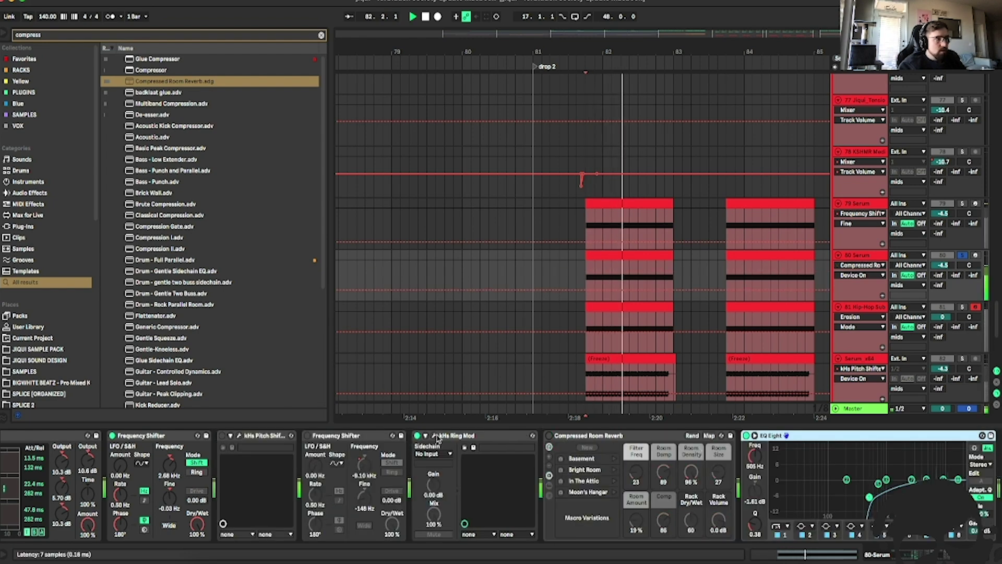
Adjust the Ring Mod frequency on the 80 Serum track and unsolo the track to hear it against the other basses.
click(434, 435)
drag(282, 215, 282, 194)
key(space)
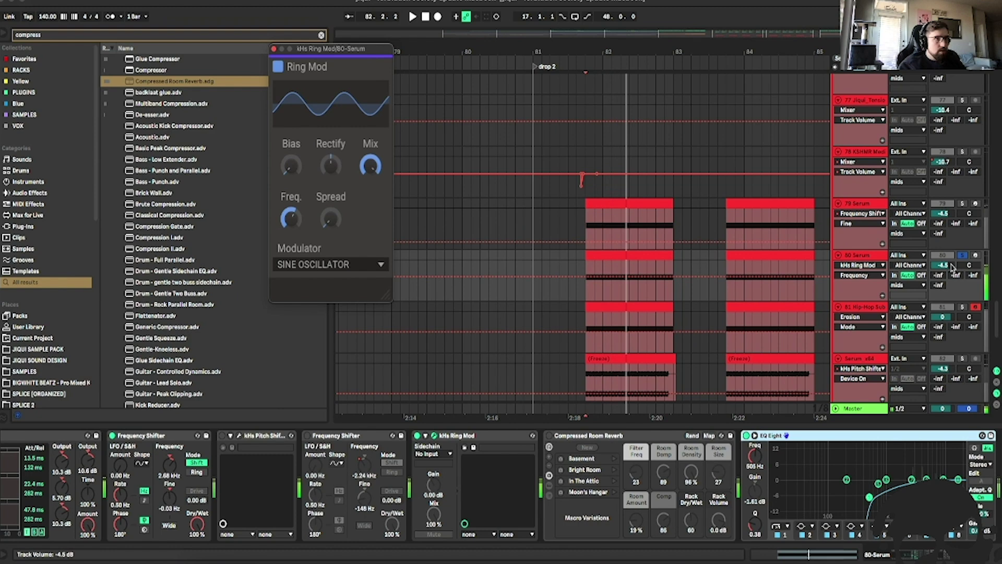
click(952, 255)
key(space)
key(space)
click(962, 255)
key(space)
click(941, 255)
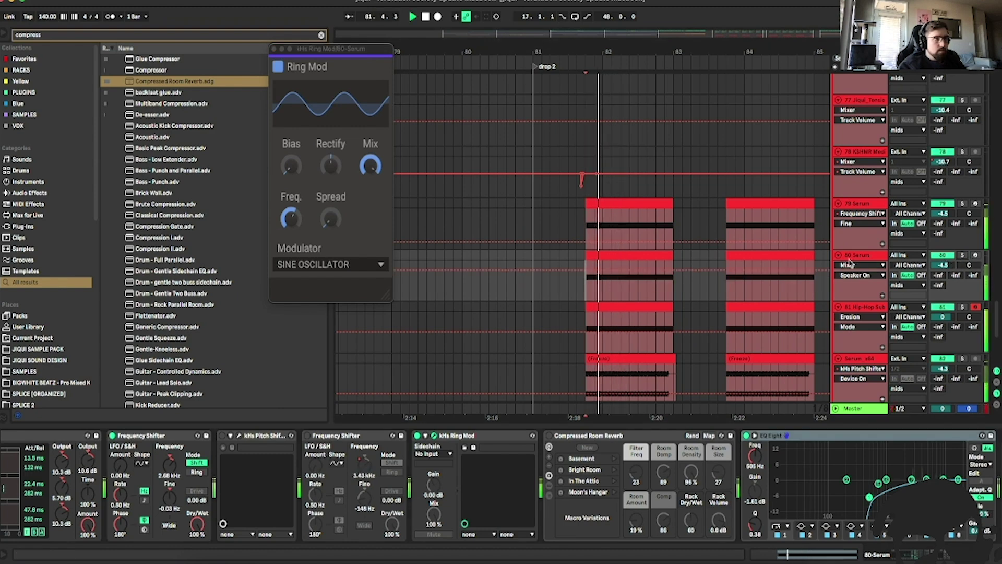
Set the 80 Serum track's Ring Mod frequency to 1.77 kHz and its volume to -6.9 dB, closing the plug-in window.
click(296, 223)
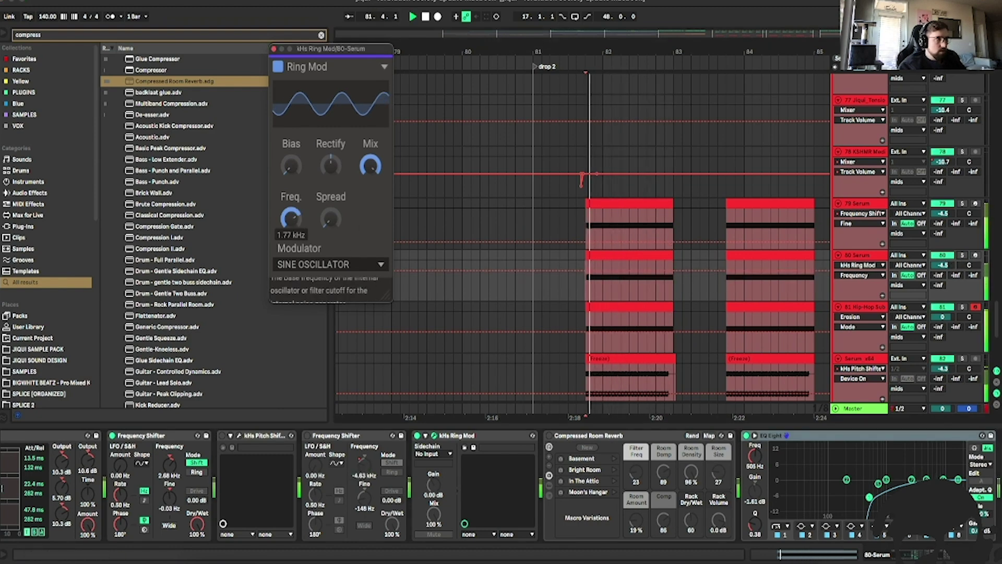
key(space)
key(space)
key(space)
key(space)
drag(291, 221, 291, 218)
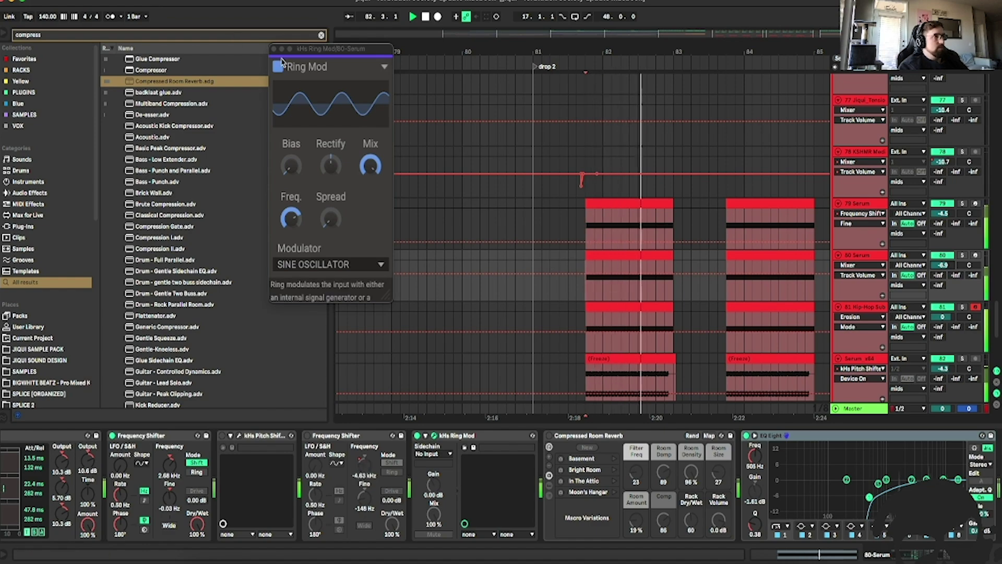
click(274, 49)
Play the arrangement from 80.4.3 into drop 2 to review the new Serum layer with the other bass tracks.
click(527, 266)
scroll(678, 271, down, 5)
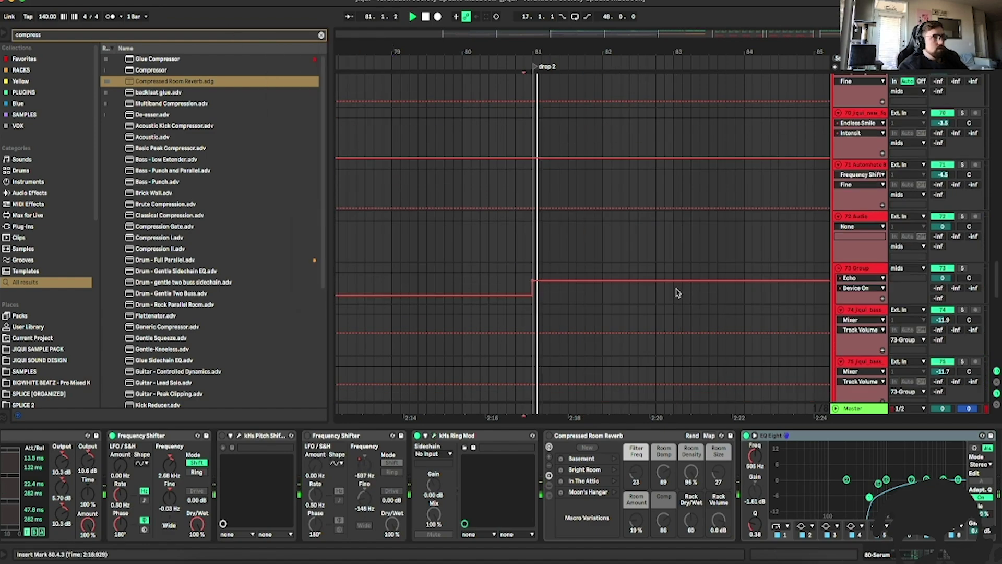
scroll(684, 250, up, 8)
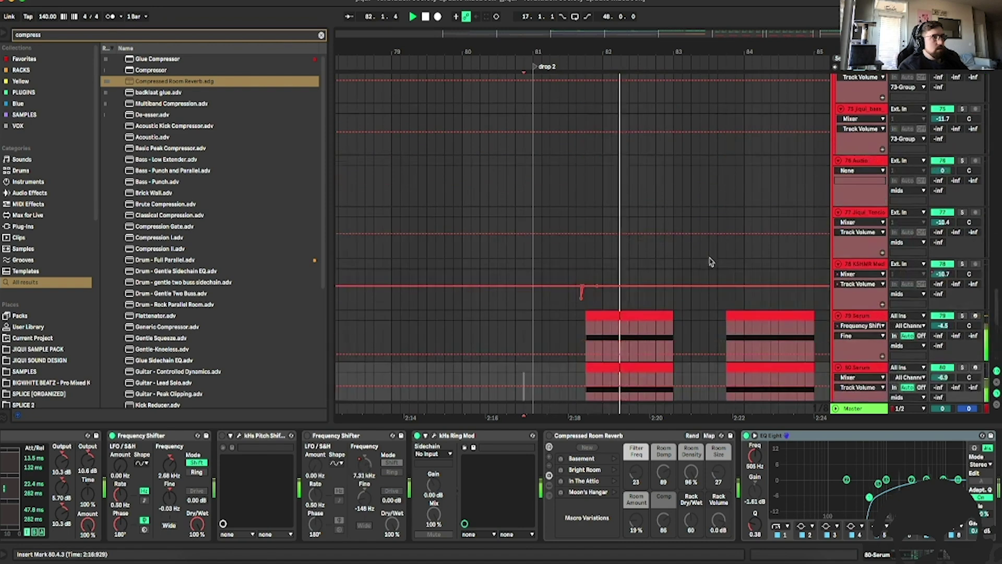
scroll(709, 261, down, 5)
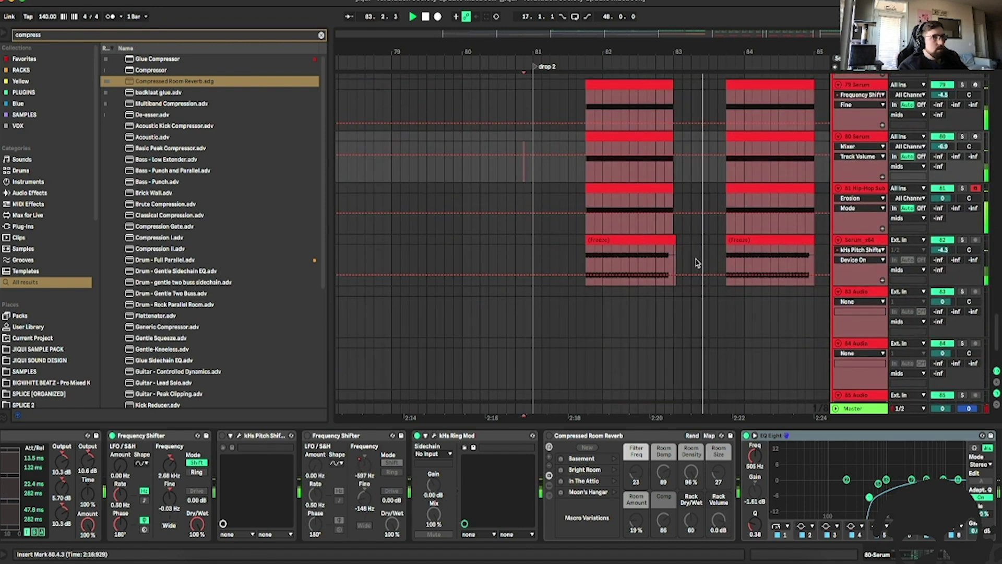
scroll(684, 256, up, 3)
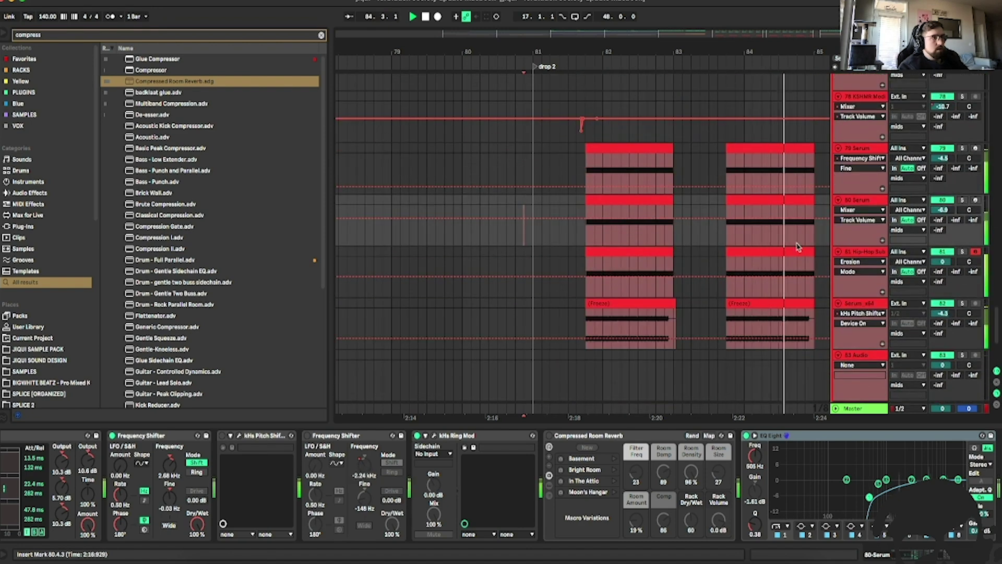
scroll(757, 229, down, 5)
Duplicate the last half bar of hits on drum track 27 to fill 84.3.3 to 85.1.3.
scroll(727, 213, up, 12)
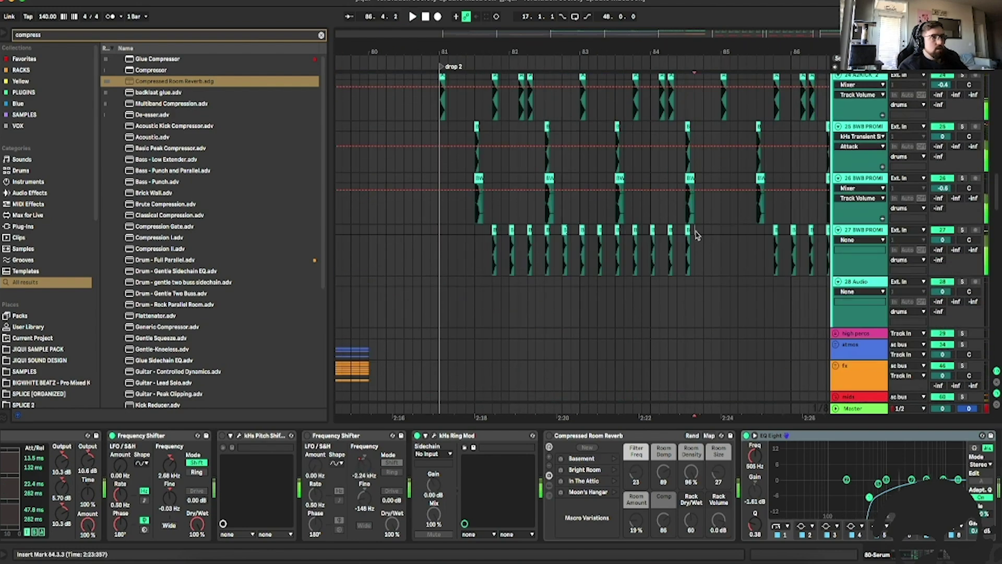
drag(696, 235, 660, 235)
key(ctrl+d)
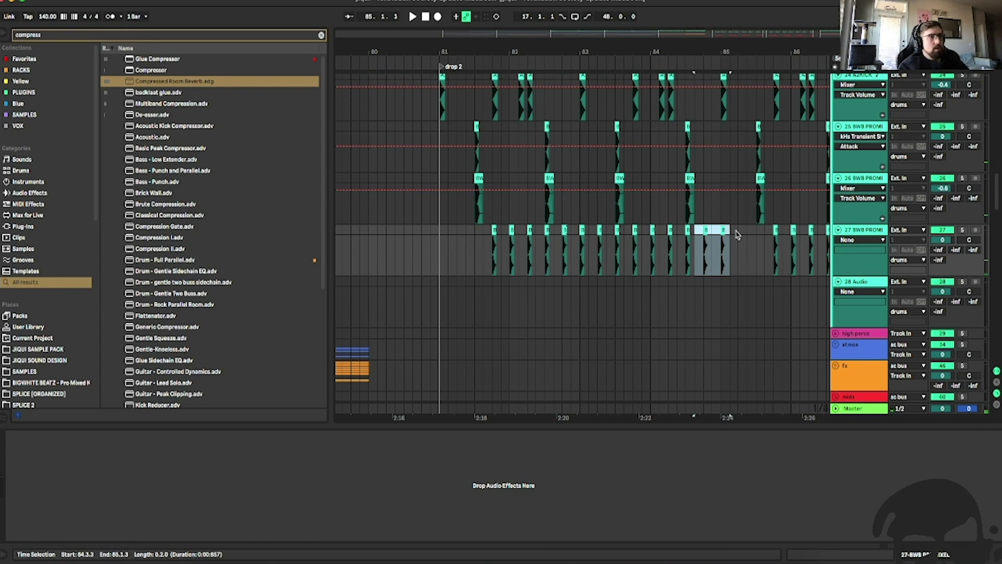
Play the drop from 80.4.1 to check the extended drum hits together with the bass layers.
key(space)
click(422, 241)
scroll(629, 252, down, 12)
scroll(629, 252, down, 10)
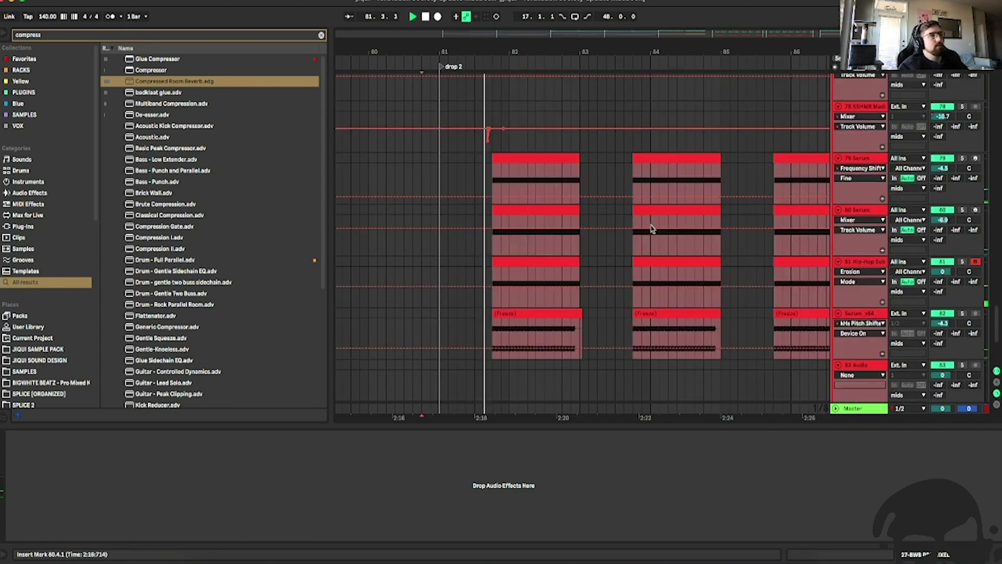
scroll(713, 179, down, 6)
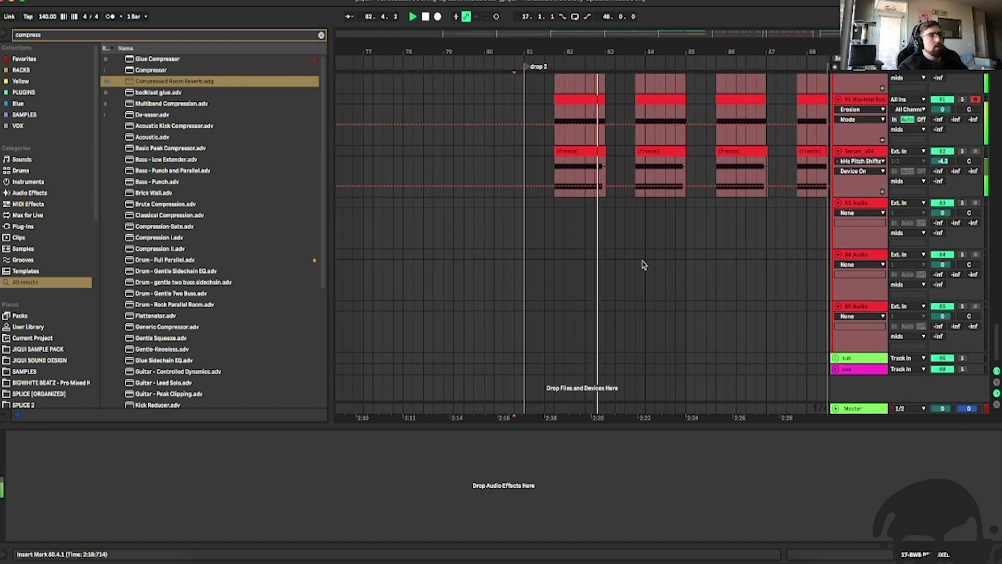
key(space)
scroll(594, 224, up, 4)
scroll(595, 224, down, 2)
scroll(929, 292, down, 4)
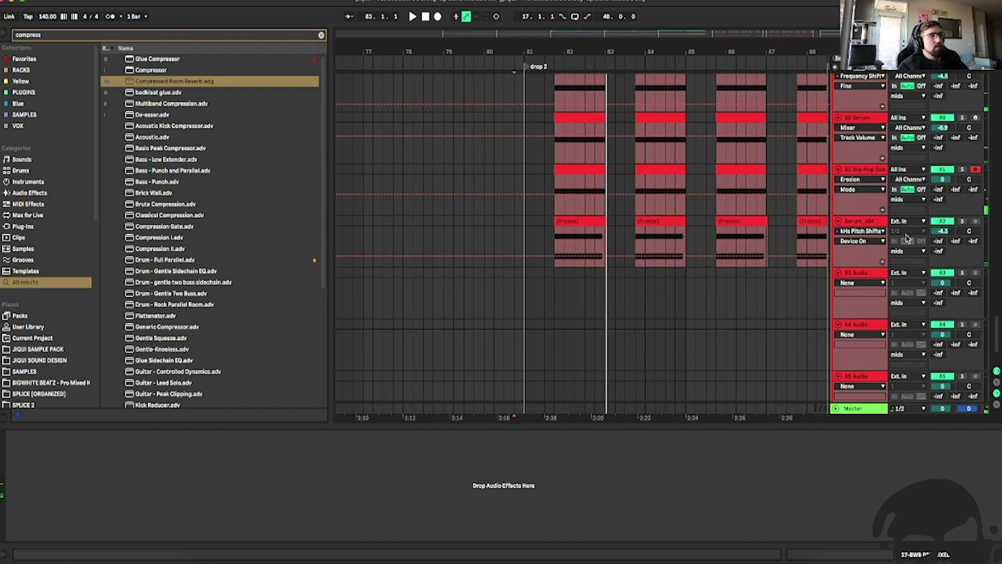
Search the browser for "lev glitc" and audition several glitch samples, including Lev2_Glitch_010, Lev2_Glitch_021 and Lev_Glitch_003.
click(860, 221)
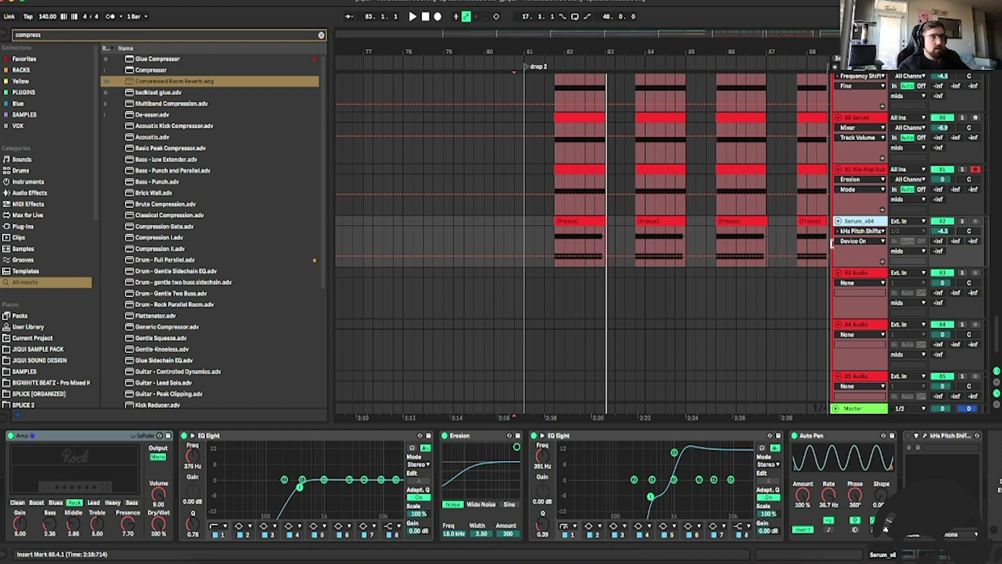
key(Down)
text(lev glit)
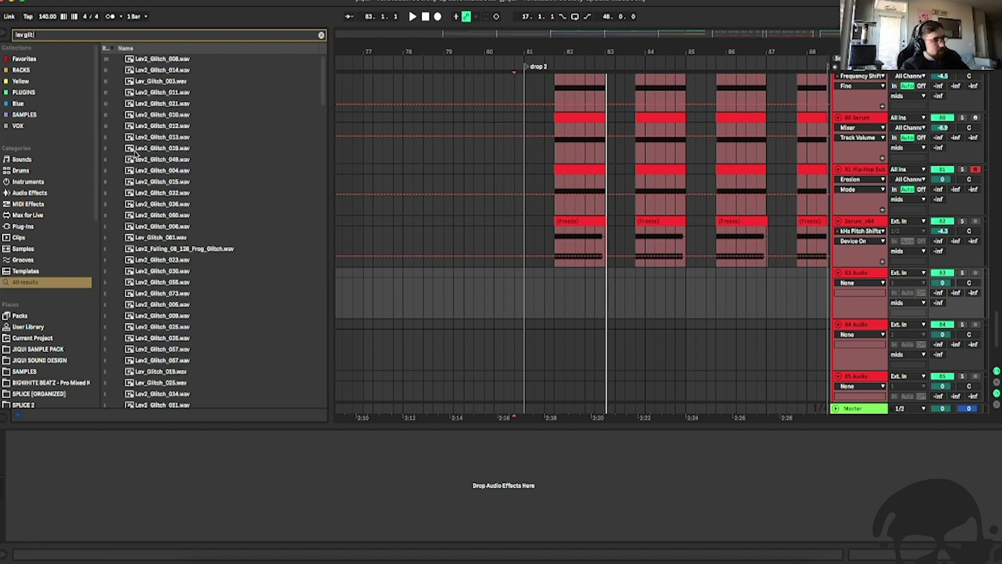
click(152, 170)
click(173, 116)
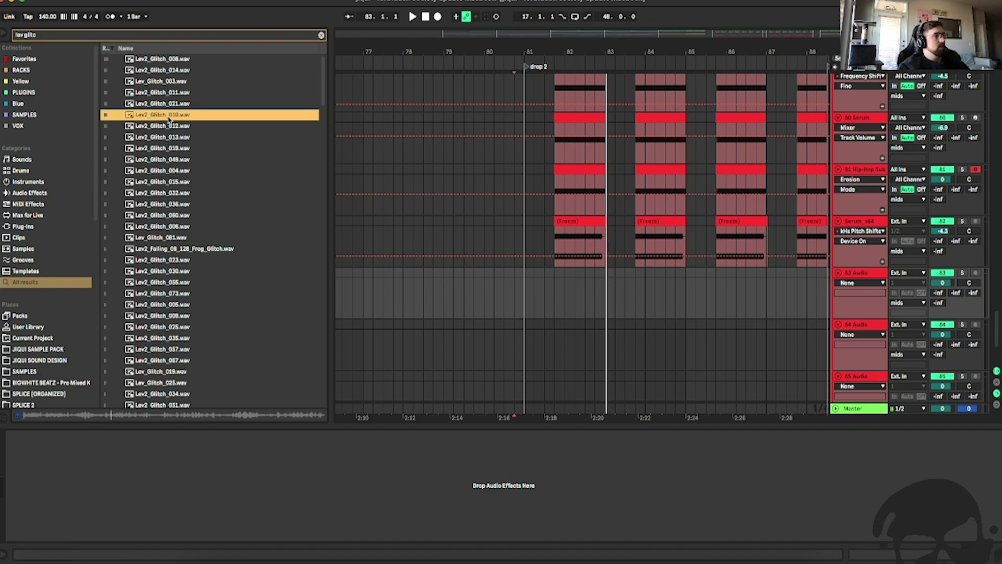
click(168, 96)
click(171, 107)
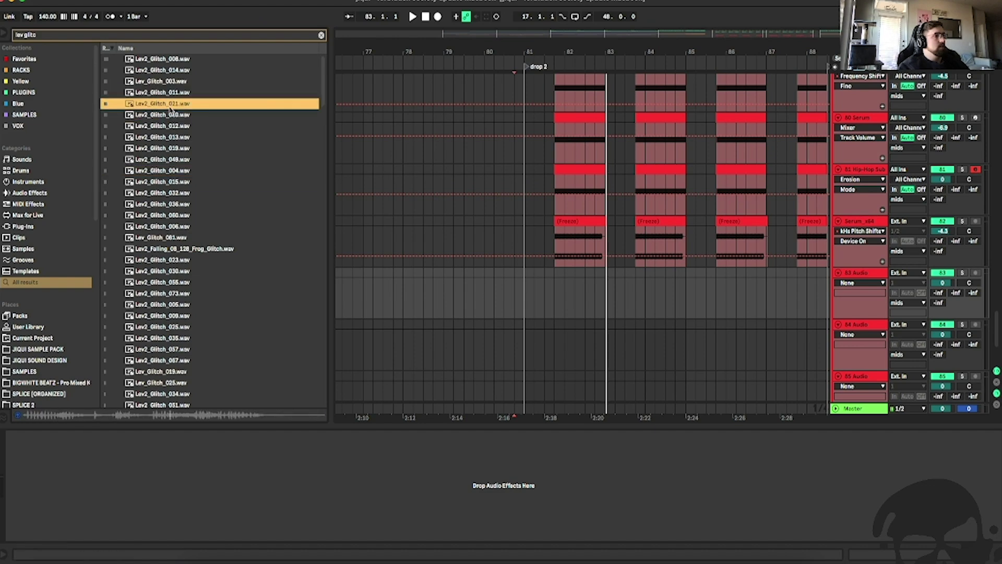
click(170, 82)
Place the Lev_Glitch_003 sample on audio track 83 at 81.1.1 and play it in context.
drag(166, 82, 495, 255)
key(space)
drag(530, 300, 541, 279)
key(space)
key(space)
drag(805, 41, 784, 194)
Search for "glitch", add glitch rack v1 to the Lev_Glitch_003 track, close its plug-in windows, and play the result.
key(super+f)
key(BackSpace)
text(glitch)
drag(171, 72, 711, 360)
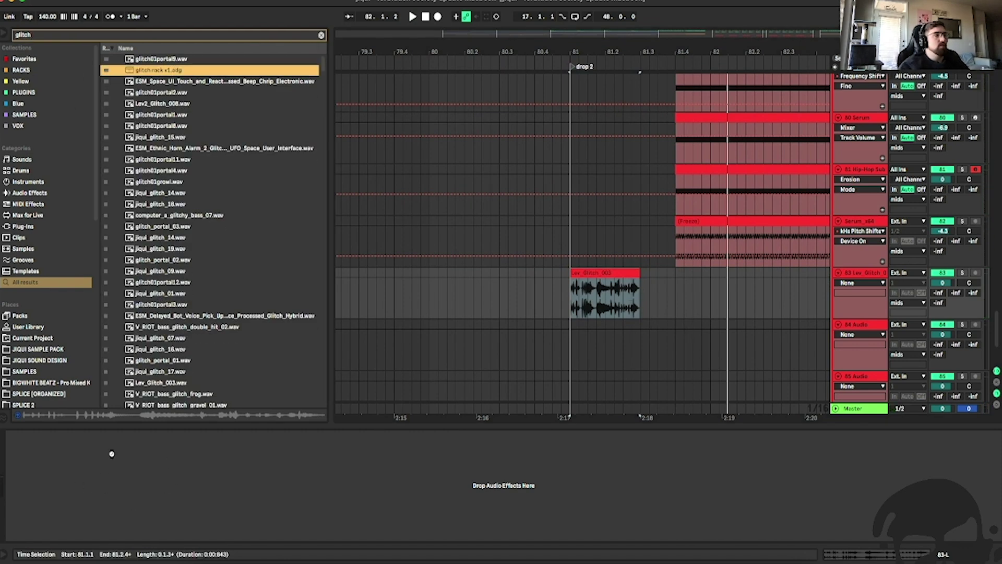
drag(115, 482, 155, 458)
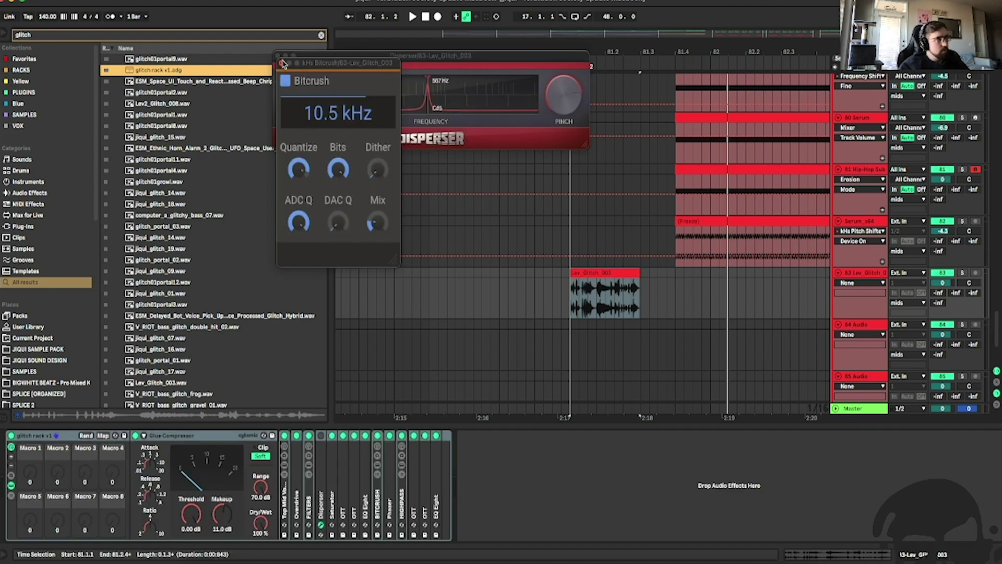
click(282, 63)
click(277, 56)
key(space)
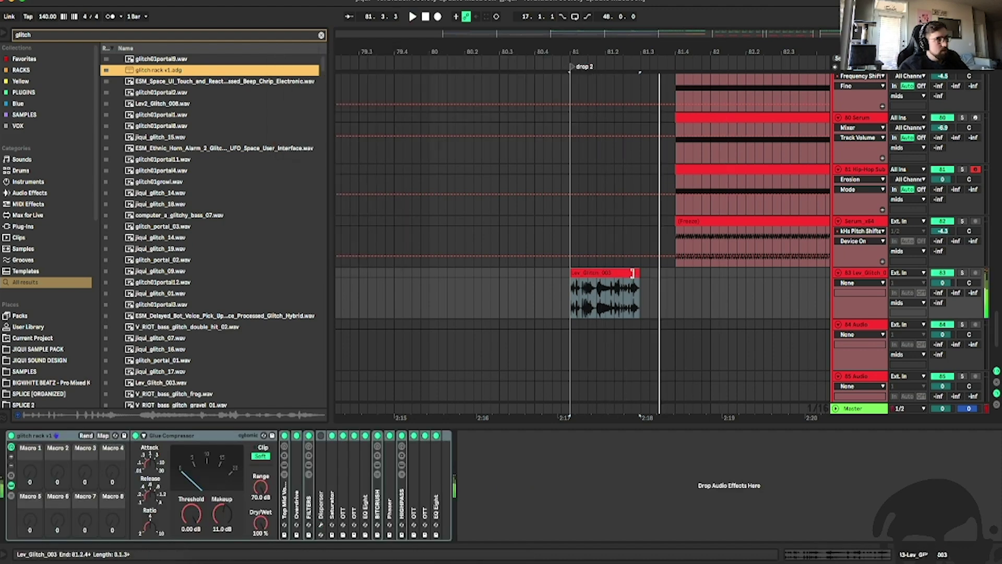
Warp the Lev_Glitch_003 clip in Texture mode with grain size 55.02, flux 0, clip tempo 280 BPM and pitch -10 semitones.
double_click(632, 273)
click(107, 182)
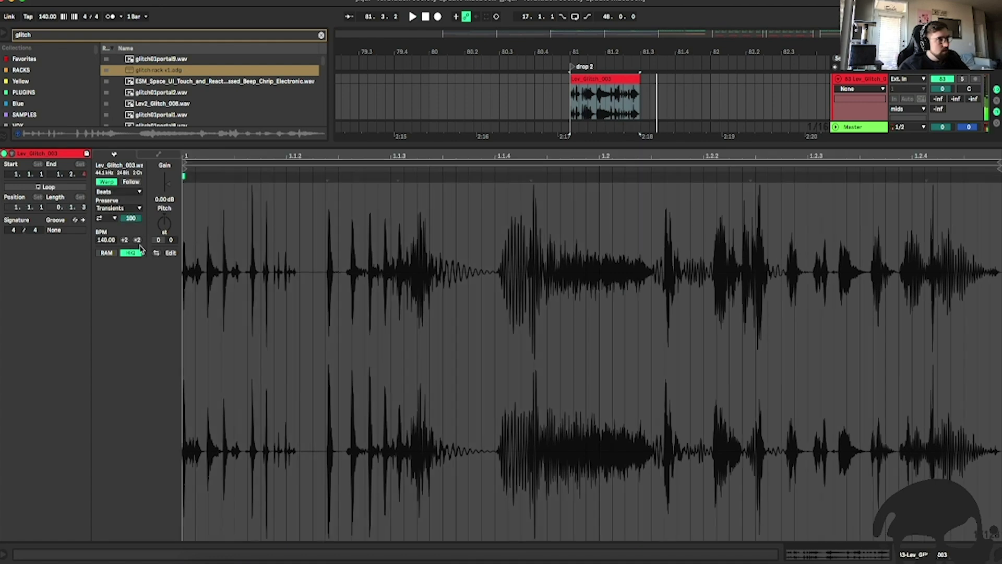
click(118, 192)
click(120, 217)
drag(119, 223, 120, 248)
drag(119, 208, 119, 183)
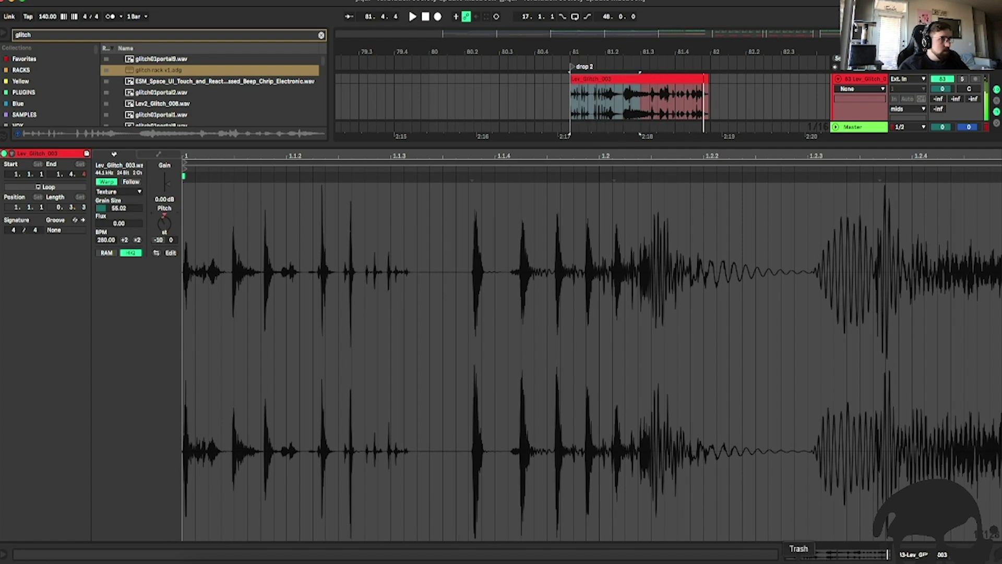
key(space)
Hide the clip view and trim the end of the Lev_Glitch_003 clip to 81.3.1 while playing it back.
key(super+alt+l)
drag(707, 334, 648, 344)
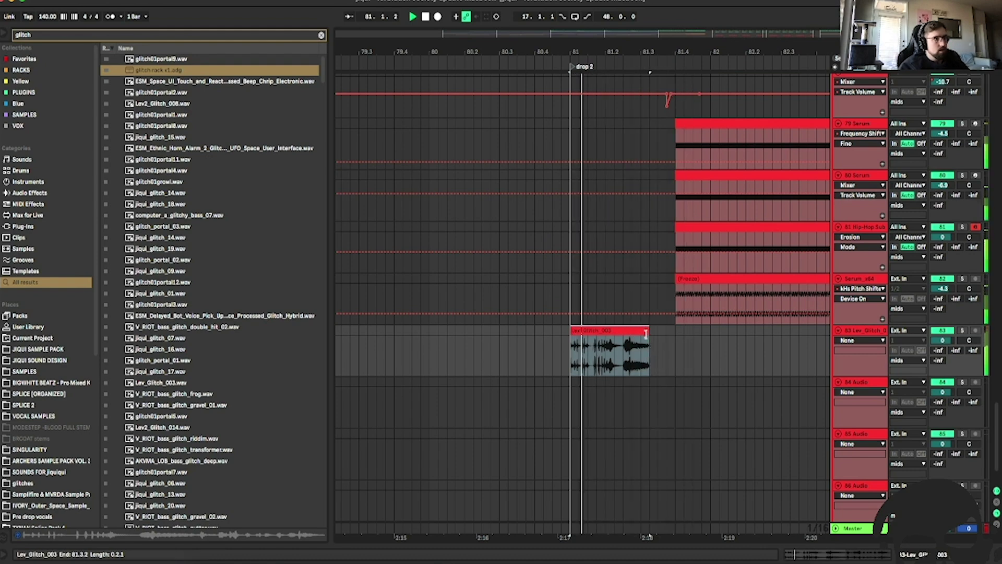
scroll(645, 334, down, 2)
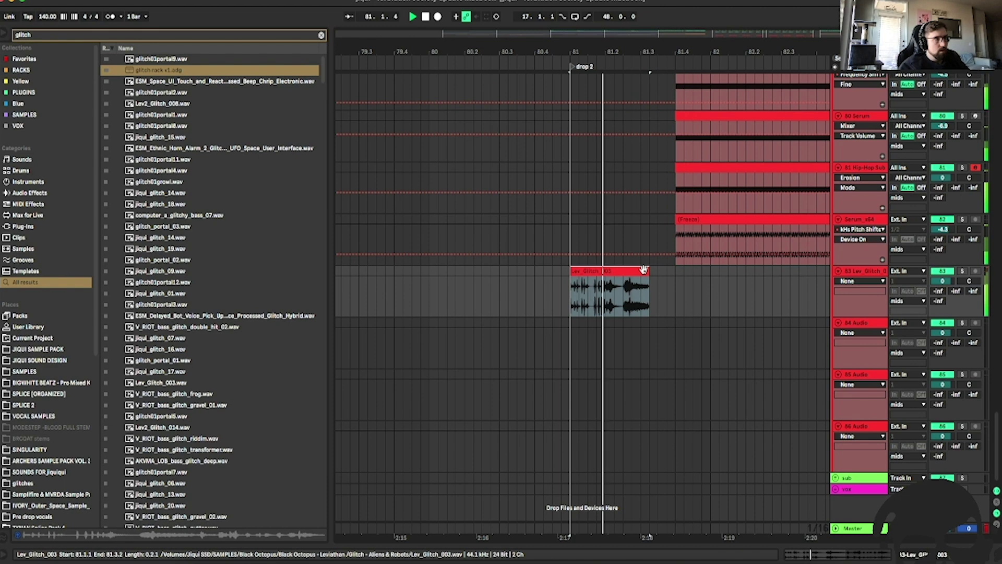
drag(644, 269, 642, 277)
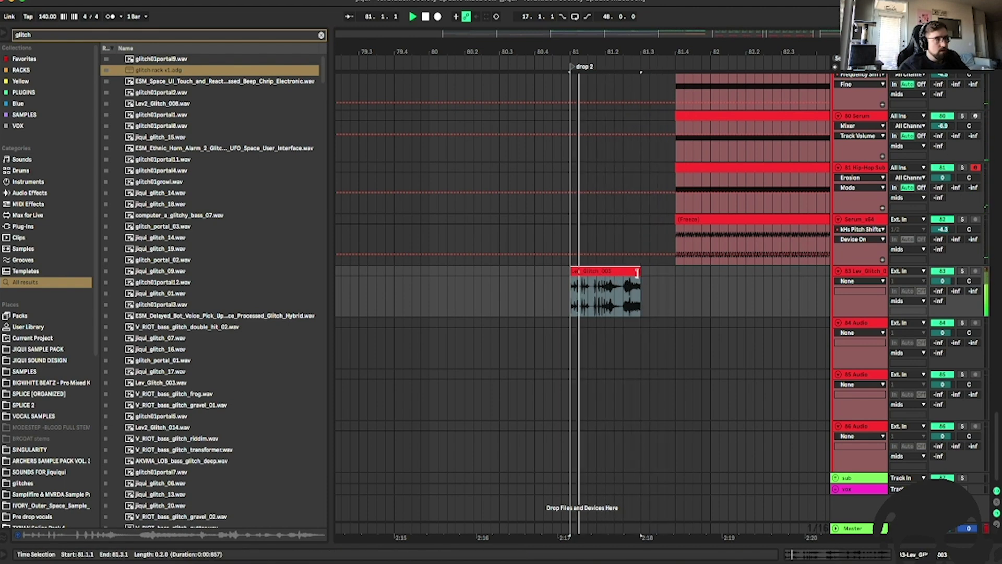
click(562, 295)
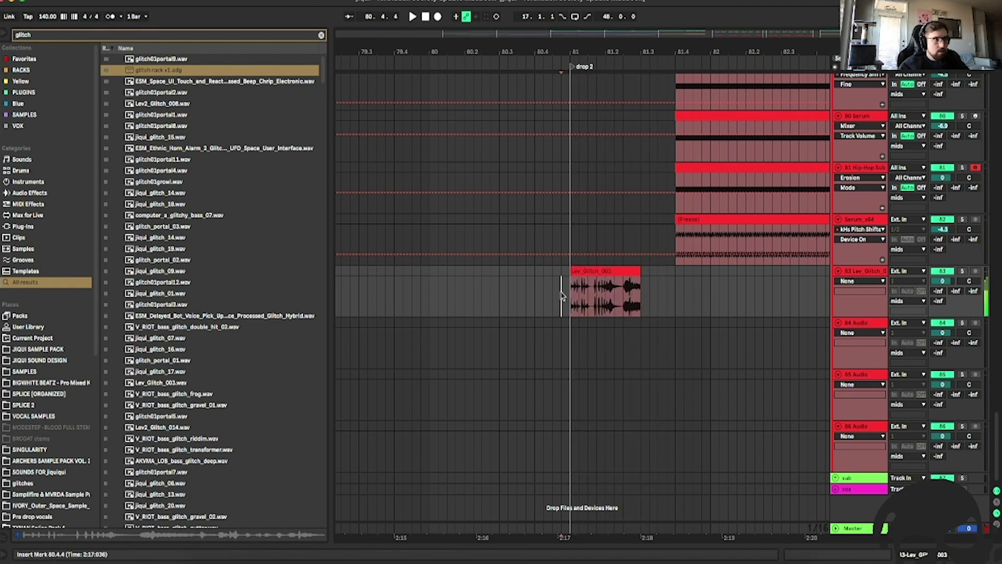
Automate the HIGHPASS frequency of glitch rack v1 to rise and fall across the Lev_Glitch_003 clip, and play it from 80.4.2.
double_click(875, 272)
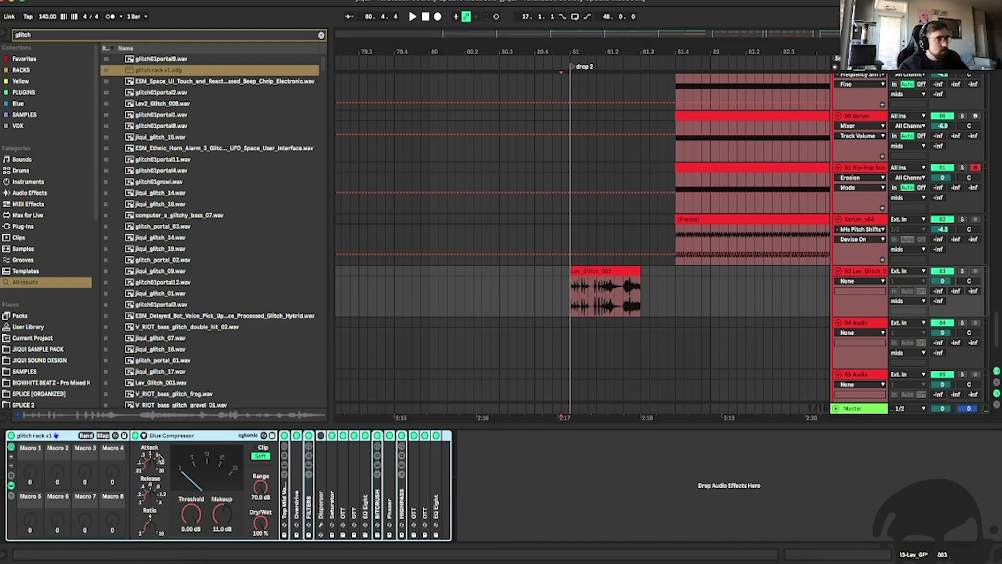
click(401, 504)
key(space)
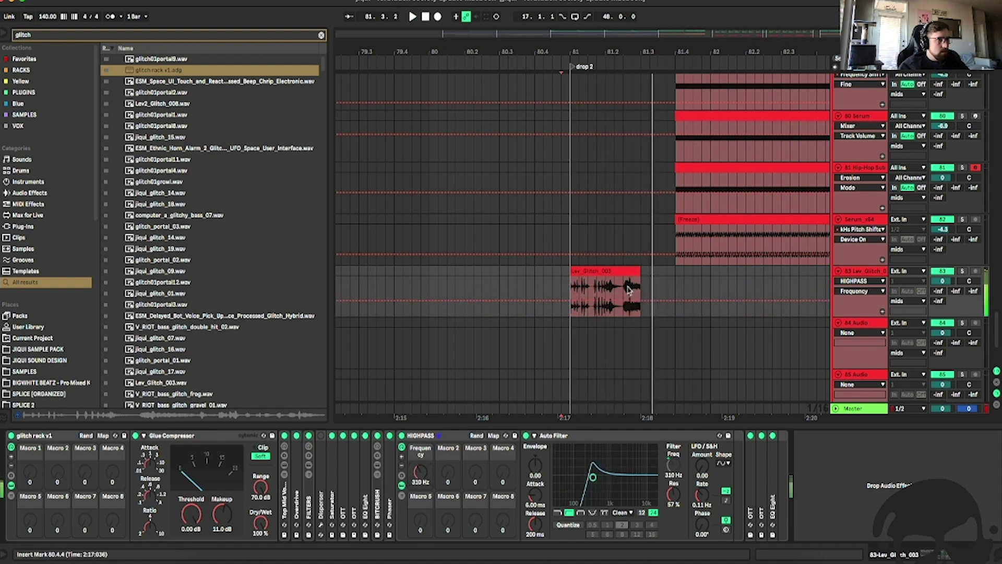
drag(574, 302, 597, 309)
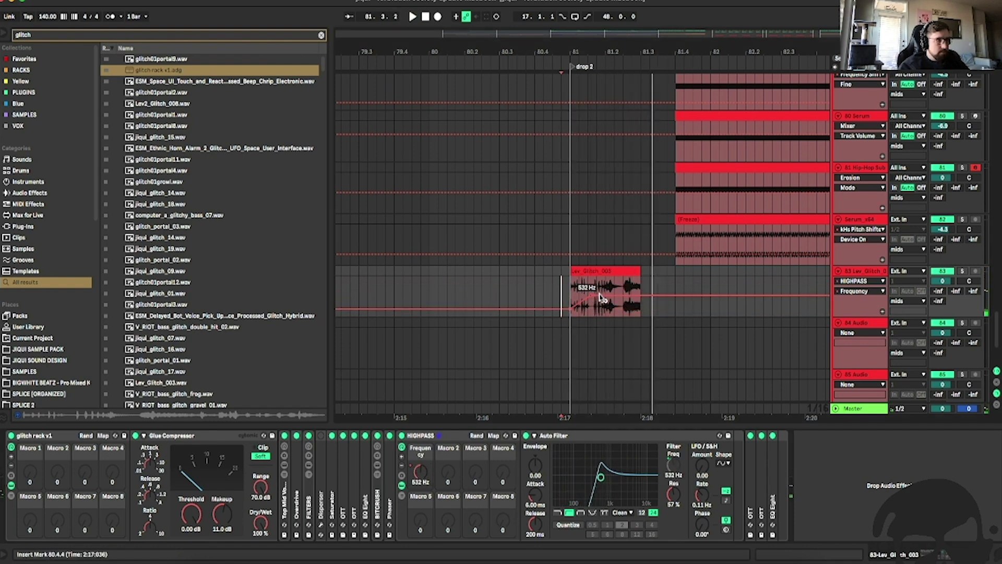
click(543, 274)
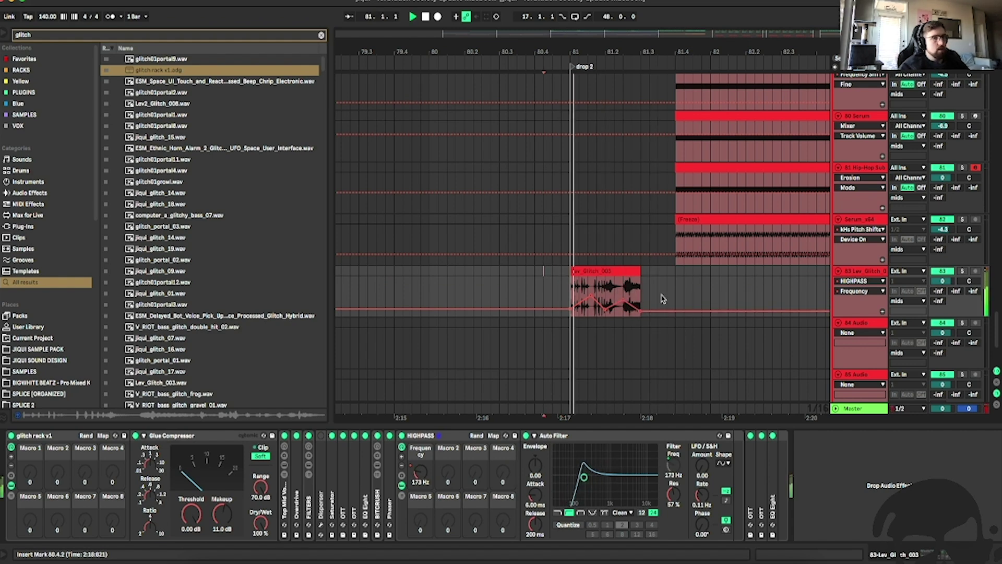
scroll(808, 290, down, 2)
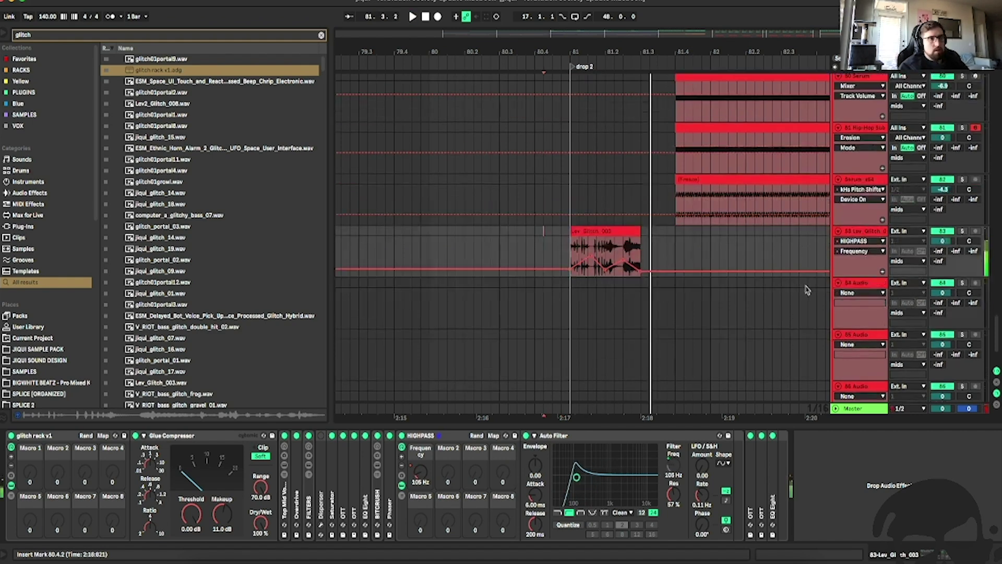
Play the glitch fill into the basses from 80.4.4, then open the Lev_Glitch_003 clip's settings.
click(562, 180)
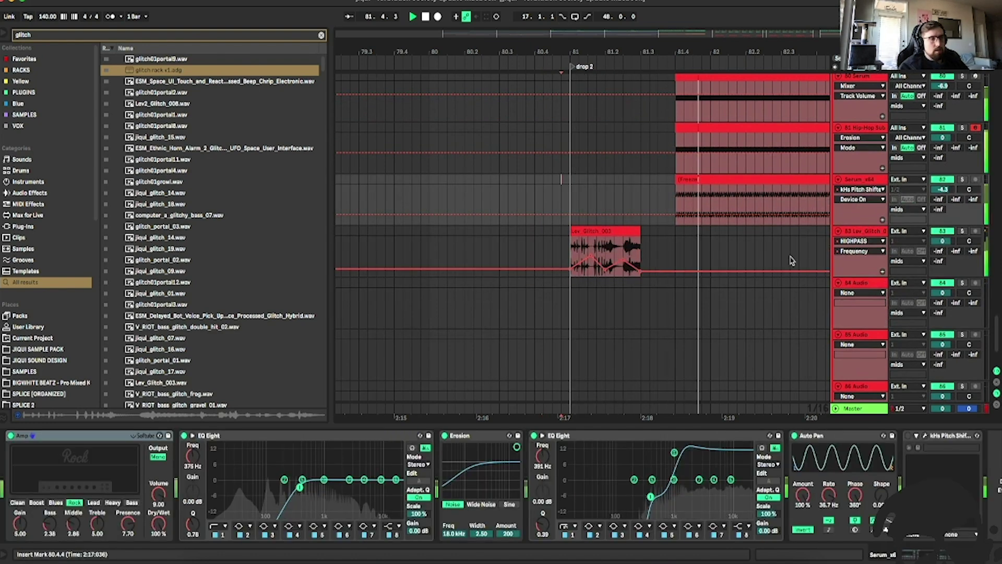
click(869, 234)
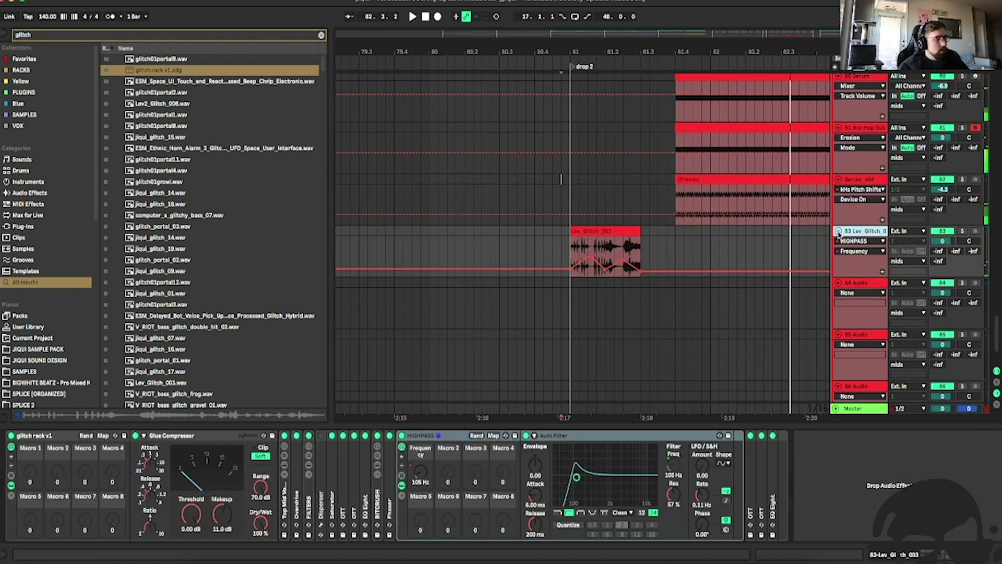
key(Down)
scroll(634, 278, down, 1)
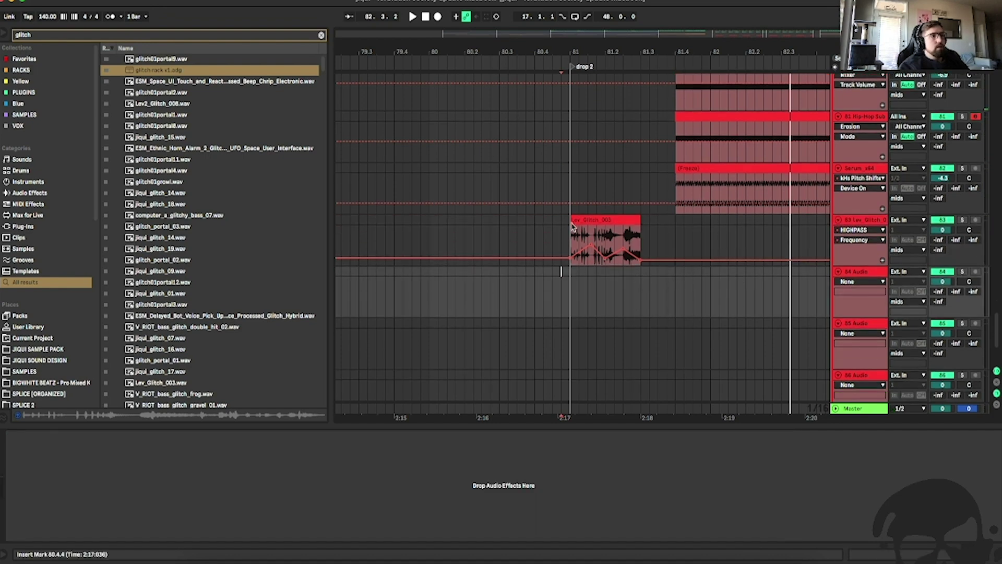
click(574, 233)
key(space)
click(609, 218)
double_click(610, 219)
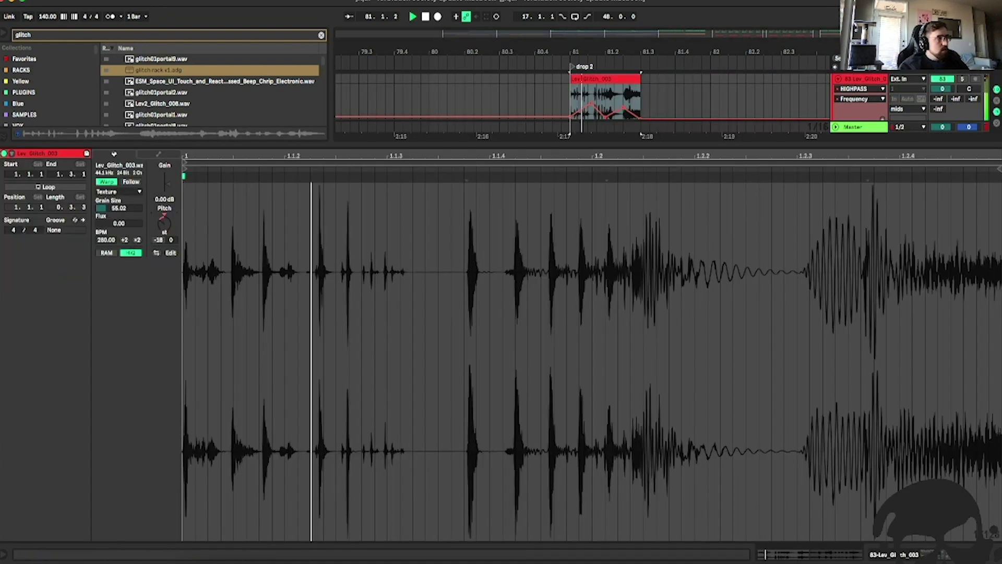
Try the Lev_Glitch_003 clip at a pitch of -20 semitones and play it back.
key(space)
key(space)
drag(164, 223, 164, 271)
key(space)
key(space)
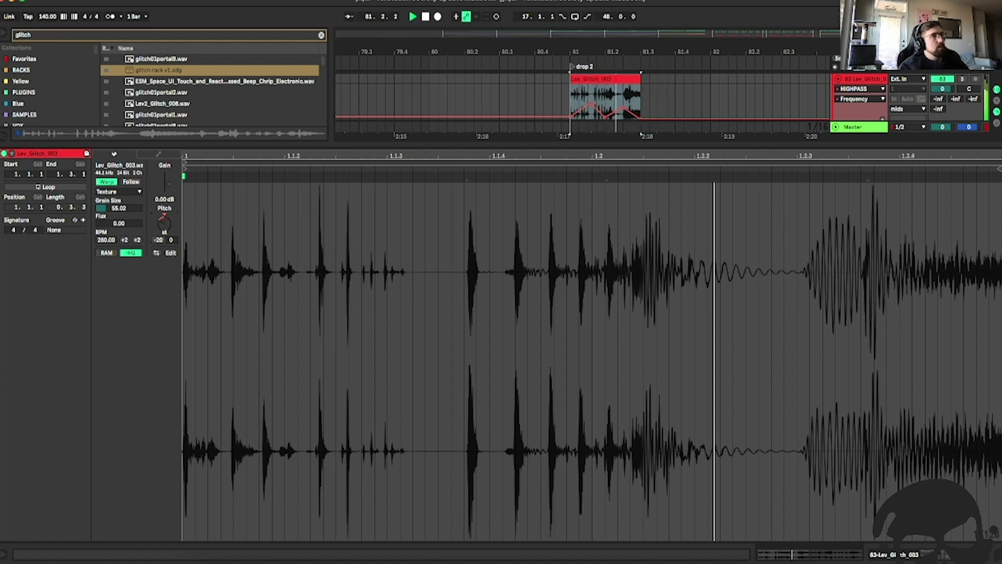
Set the Lev_Glitch_003 clip's pitch to 0 semitones, play it back and hide the clip view.
drag(165, 223, 164, 189)
key(space)
key(space)
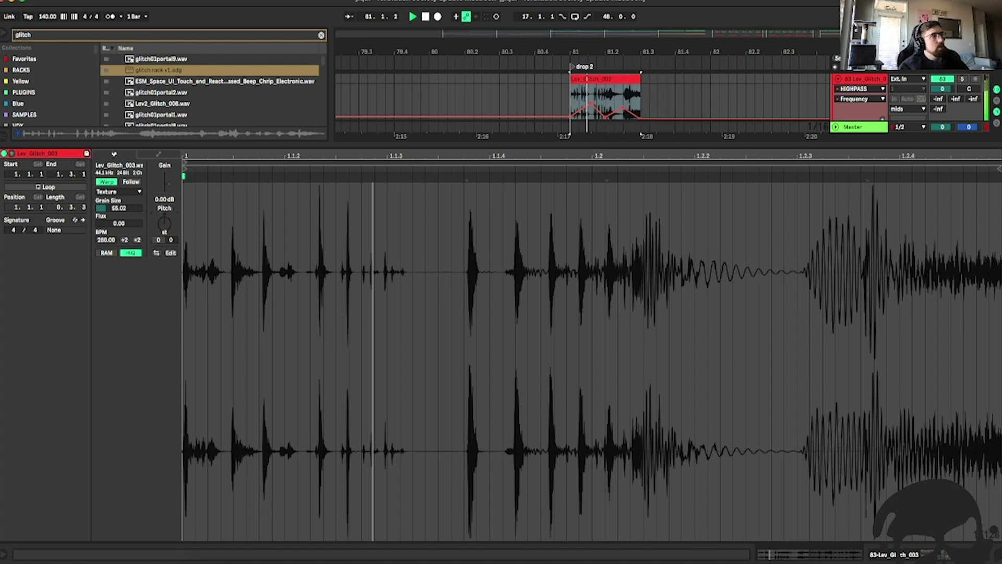
key(space)
key(space)
key(space)
key(space)
key(super+alt+l)
Search for "grunt", place Grunt (13).mp3 on empty audio track 93 in the vox group at 81.3.1, and play it.
scroll(860, 283, down, 3)
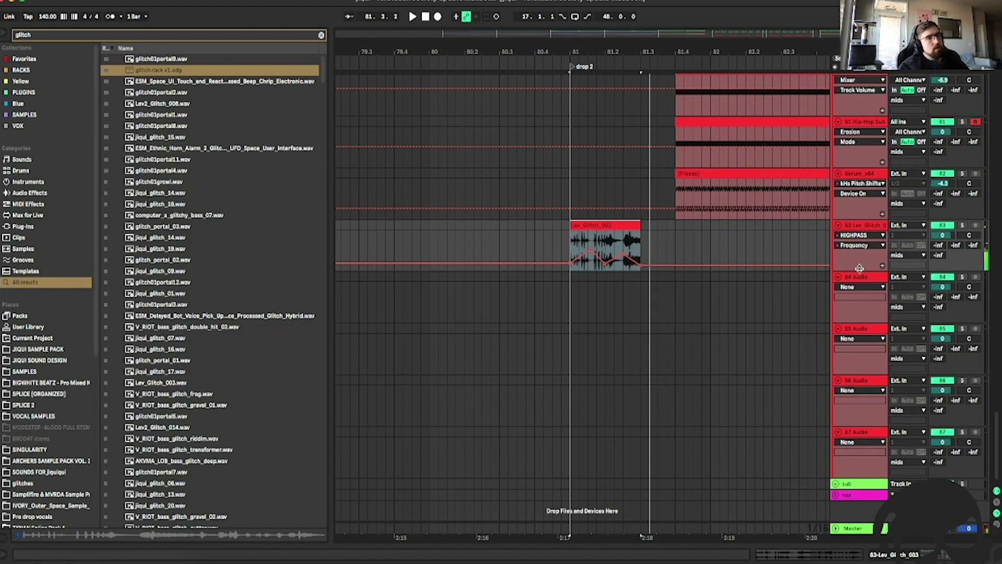
scroll(839, 493, down, 1)
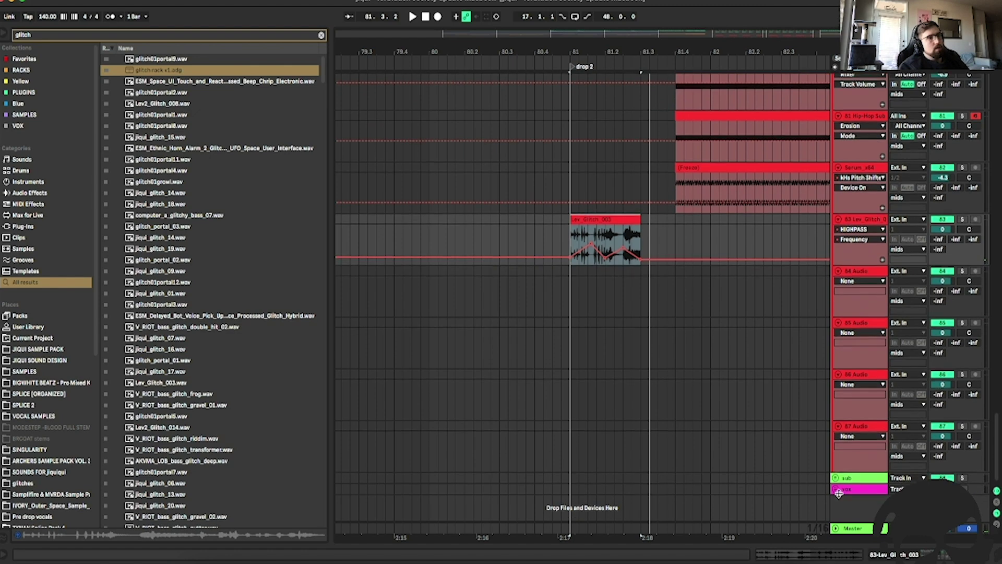
scroll(739, 365, down, 10)
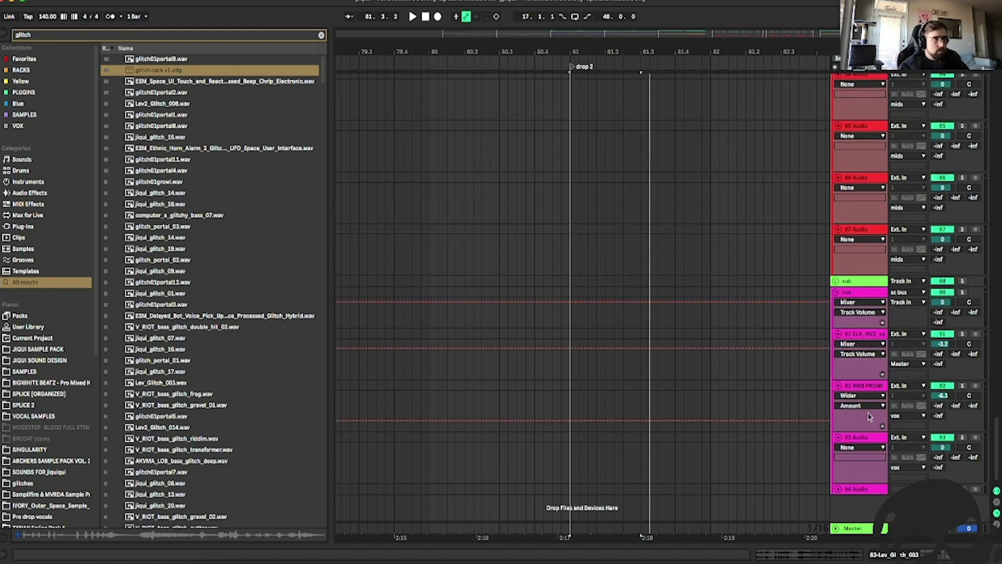
click(850, 439)
text(grunt)
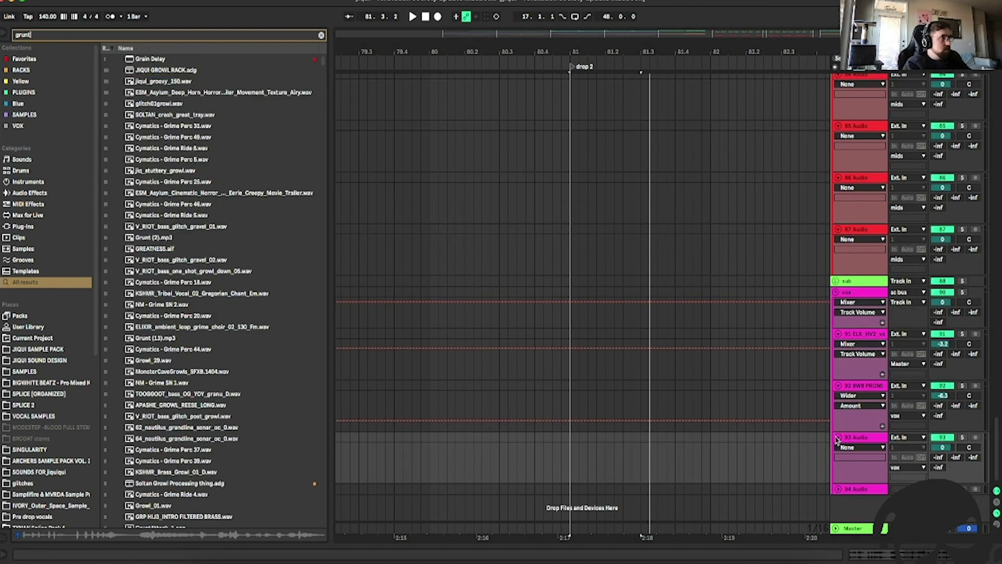
click(162, 59)
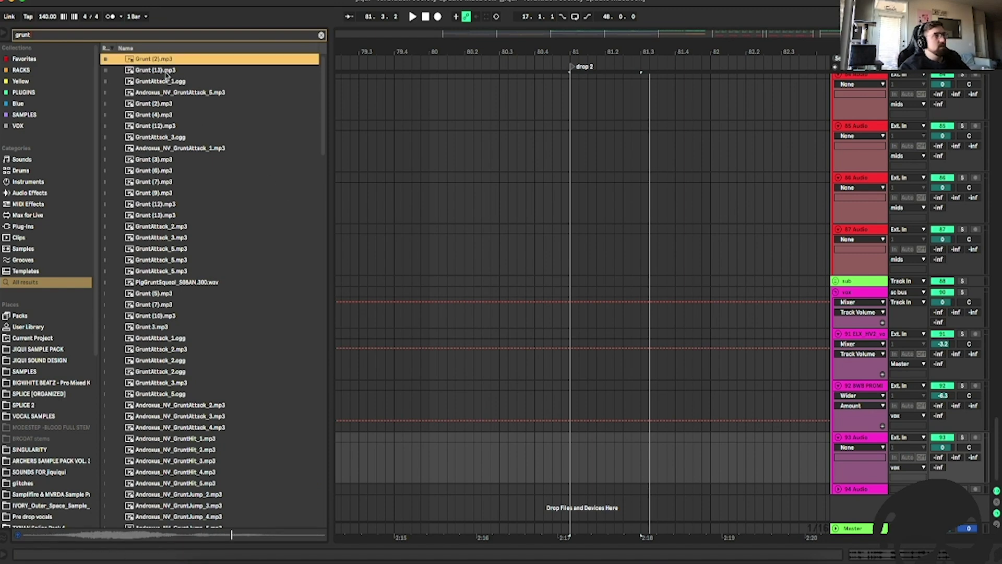
click(164, 73)
drag(154, 73, 703, 457)
key(space)
key(space)
key(space)
click(576, 446)
key(space)
key(space)
Move the Grunt (13) clip's start marker past the opening silence to where the sound begins, and play it back.
double_click(649, 436)
drag(185, 160, 246, 159)
key(space)
key(space)
key(space)
key(space)
key(space)
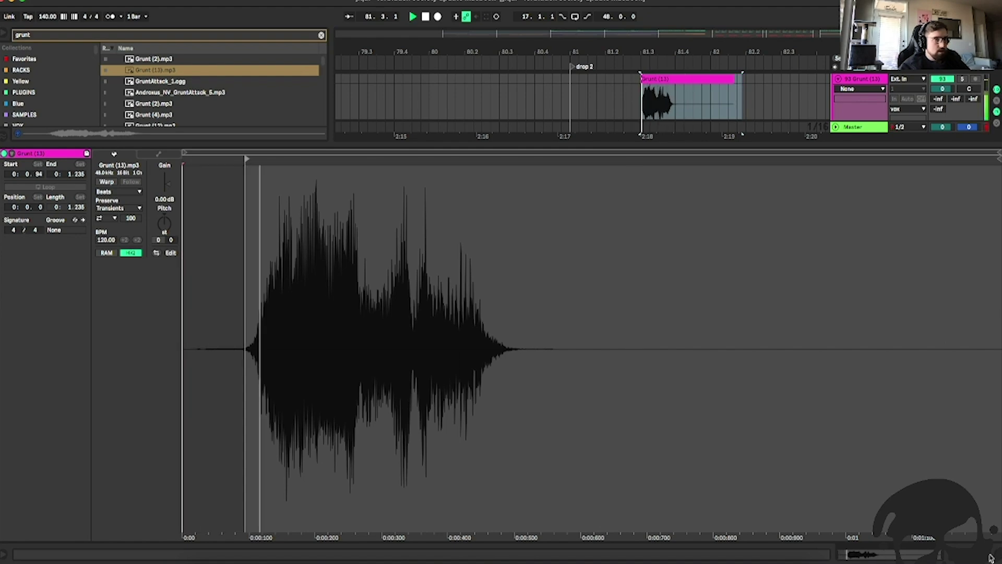
Trim the end of the Grunt (13) clip to 81.4.1 and lower its track volume to -4.9 dB.
click(990, 557)
drag(727, 437, 678, 447)
click(464, 459)
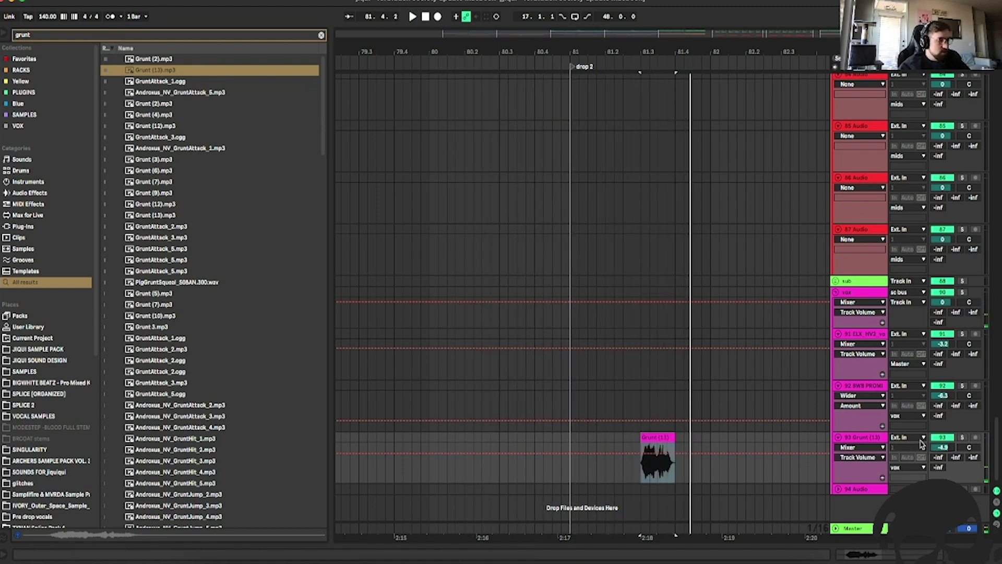
Add OTT.adv with an output of 11.9 dB to the Grunt (13) track, followed by EQ Eight.
key(super+f)
text(ott)
click(135, 60)
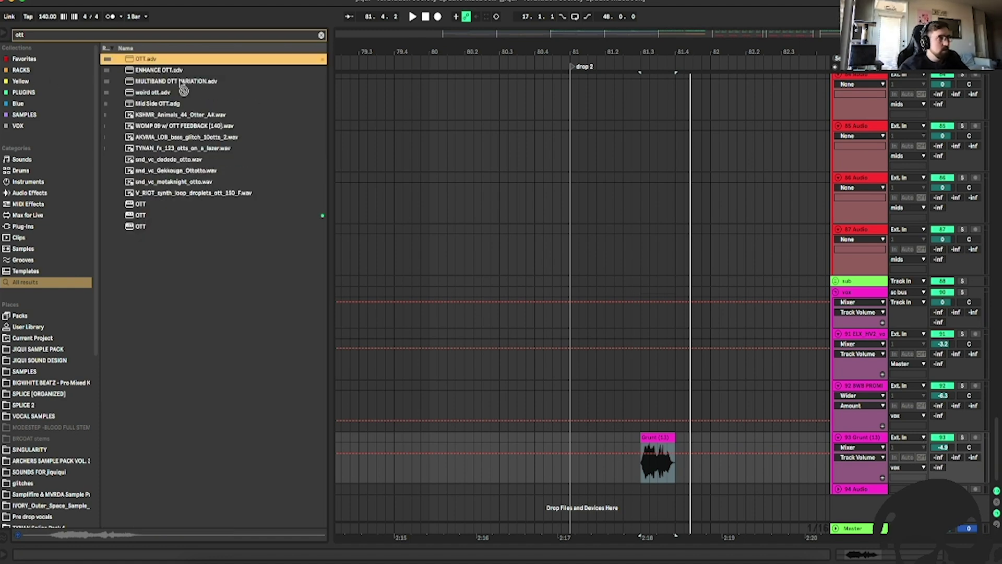
key(Return)
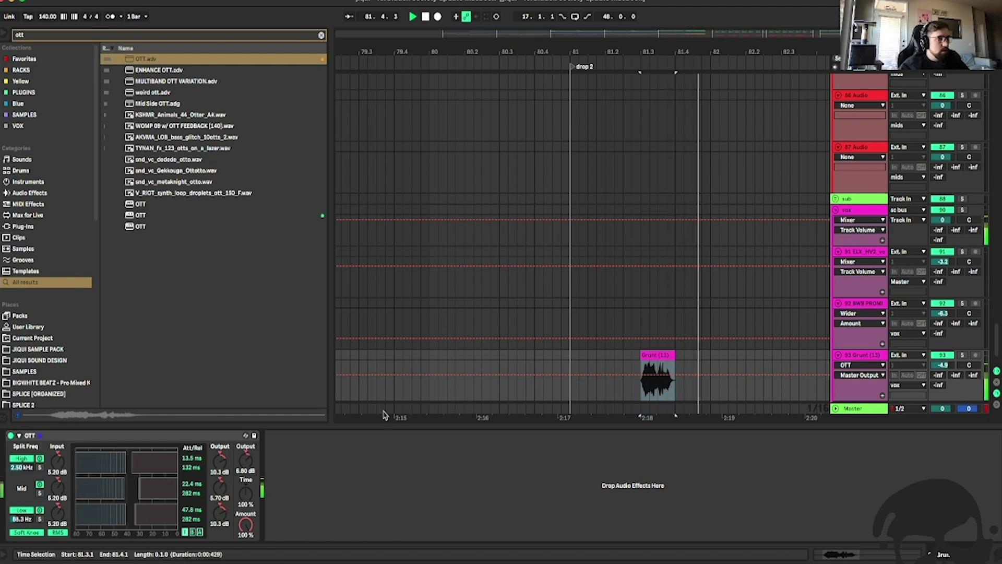
scroll(766, 286, down, 2)
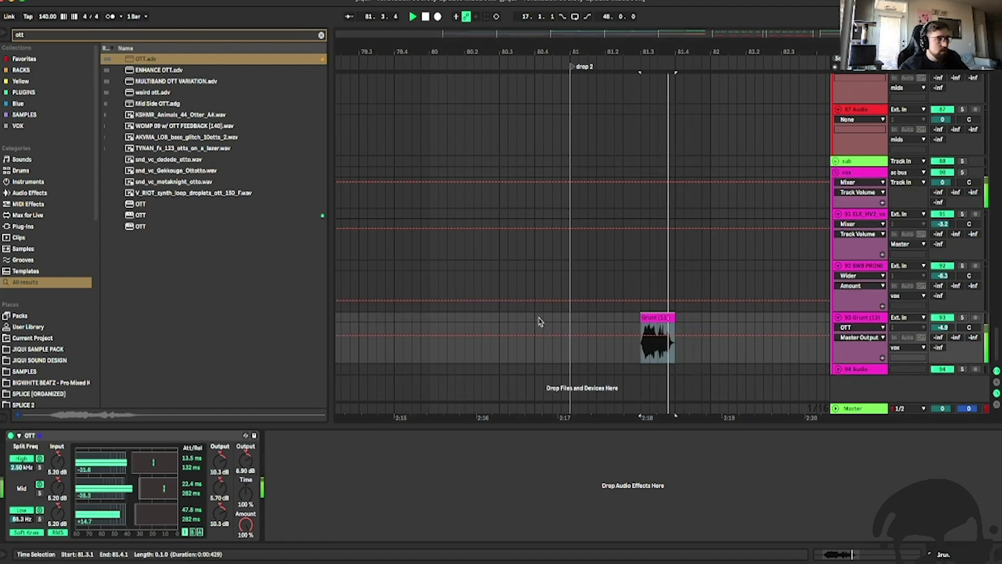
drag(246, 457, 245, 460)
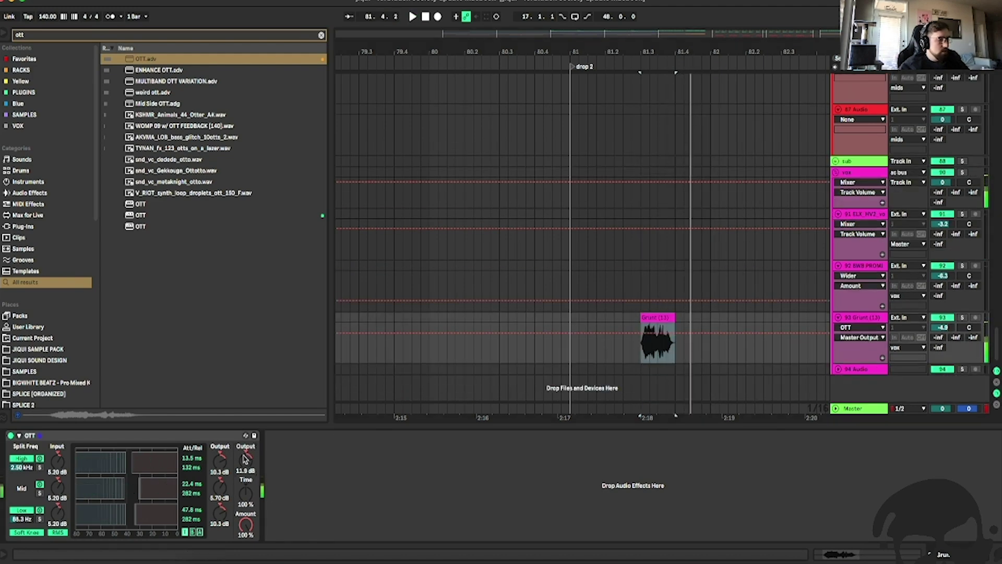
text(EQ)
drag(137, 61, 305, 498)
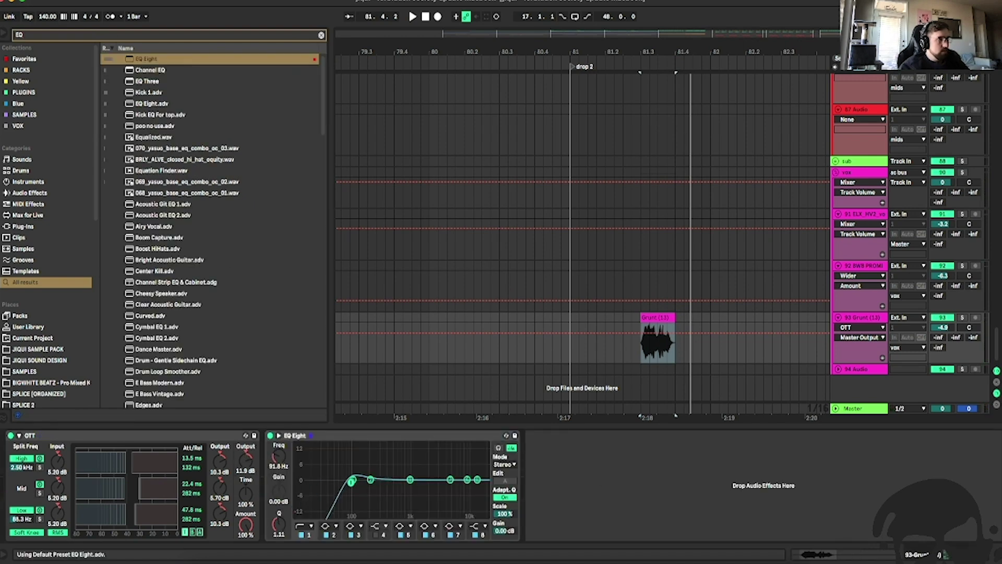
Warp the Grunt (13) clip in Complex mode with a pitch of -2 semitones, play it and hide the clip view.
double_click(662, 319)
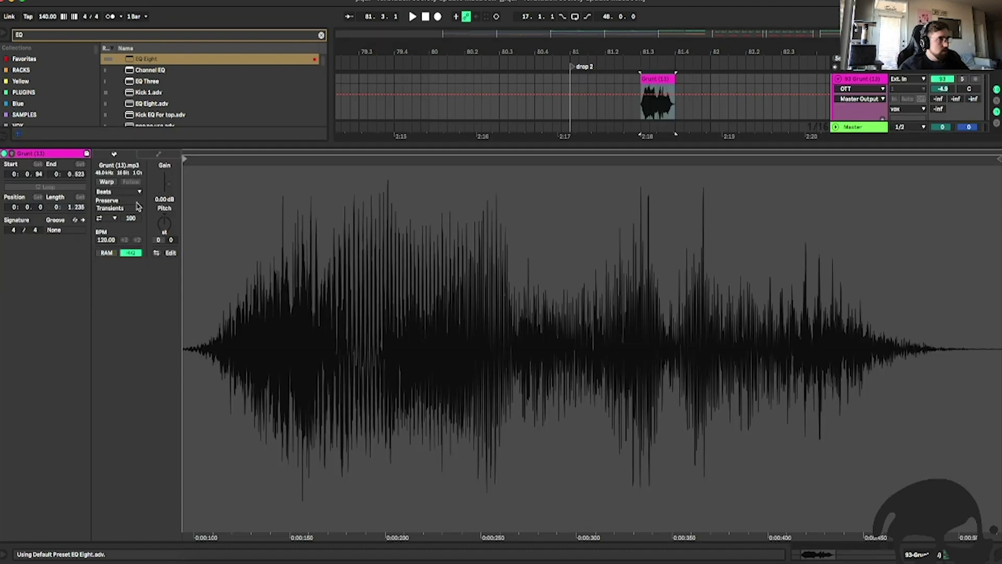
click(107, 182)
key(space)
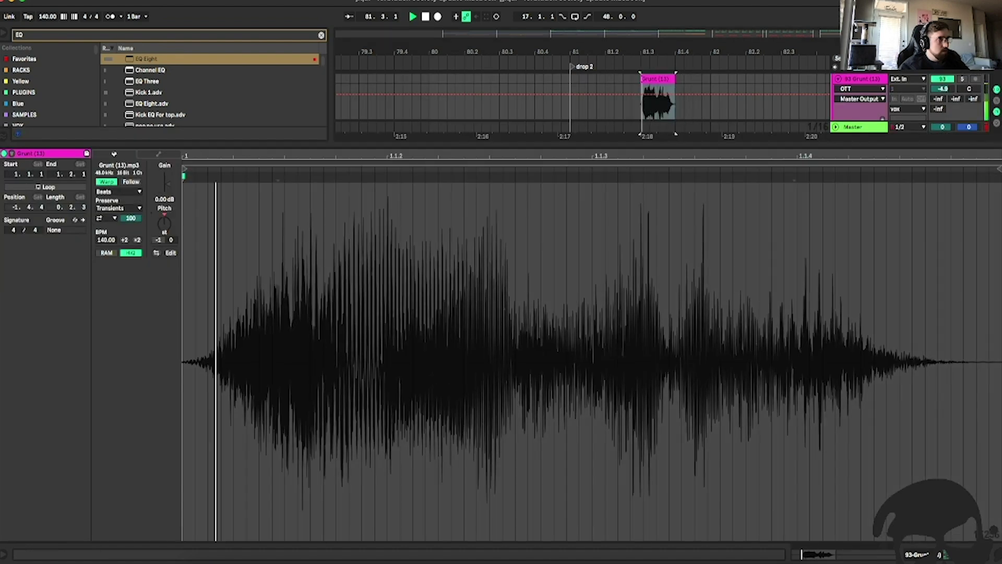
click(118, 192)
click(118, 240)
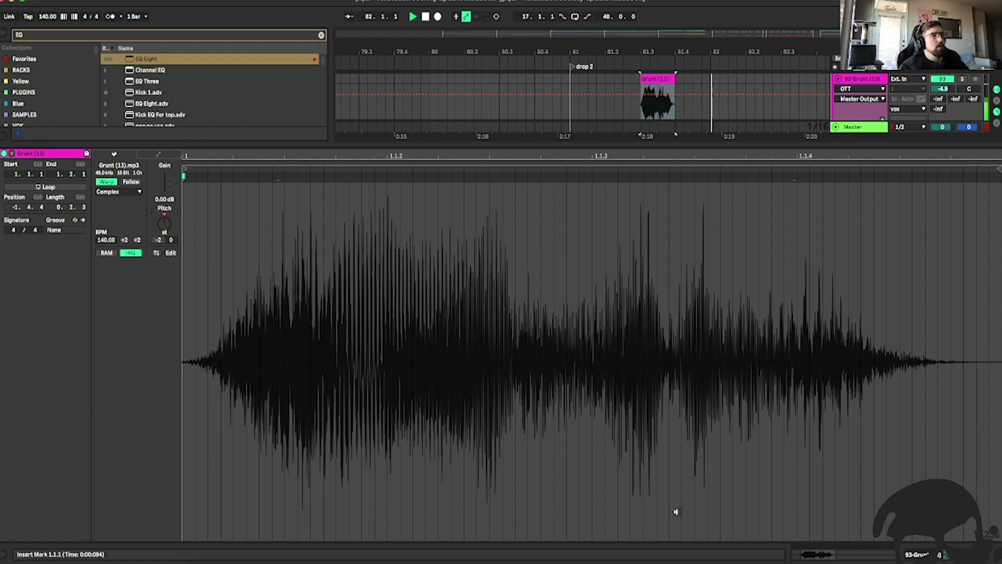
click(994, 557)
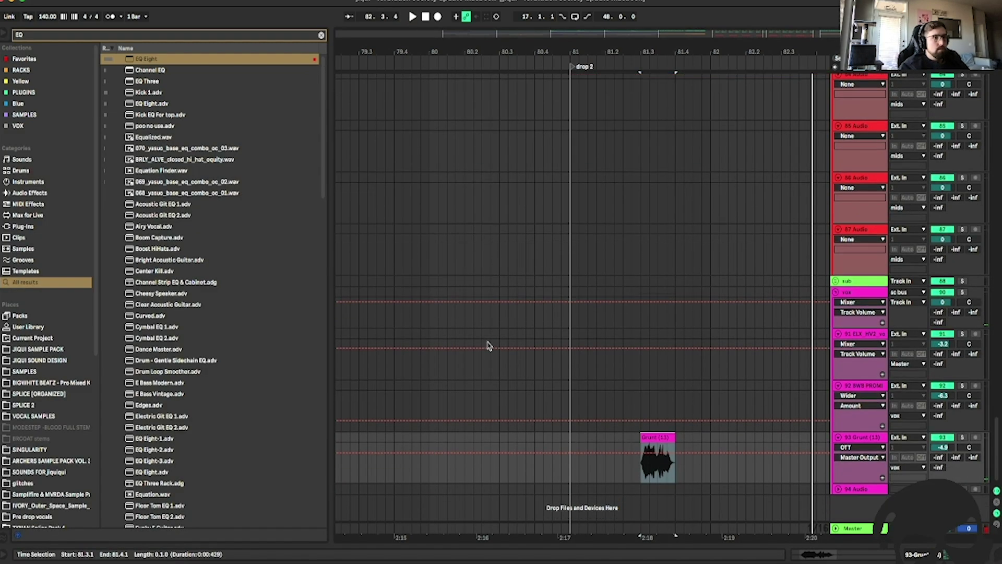
Insert an audio track below Grunt (13), search for "sword", and place DWILLY_fx_barbie_sword_fight.wav on it from 81.3.1 to 81.4.1.
click(869, 435)
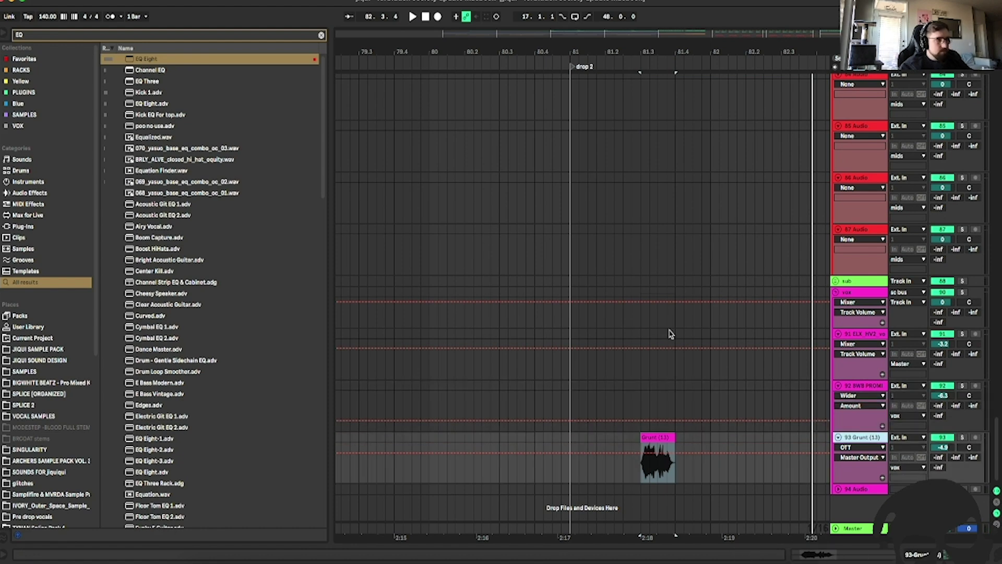
key(super+t)
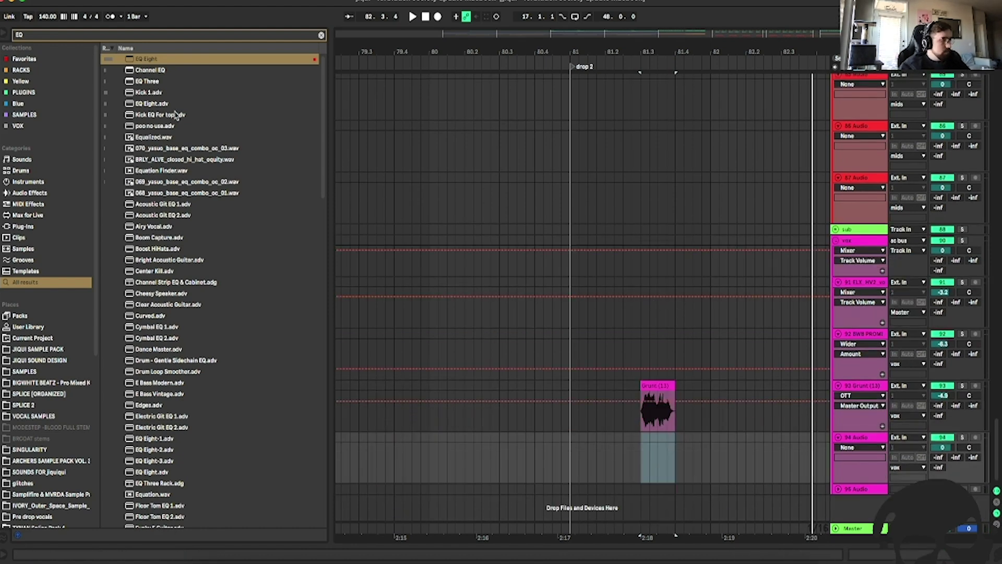
key(BackSpace)
text(sword)
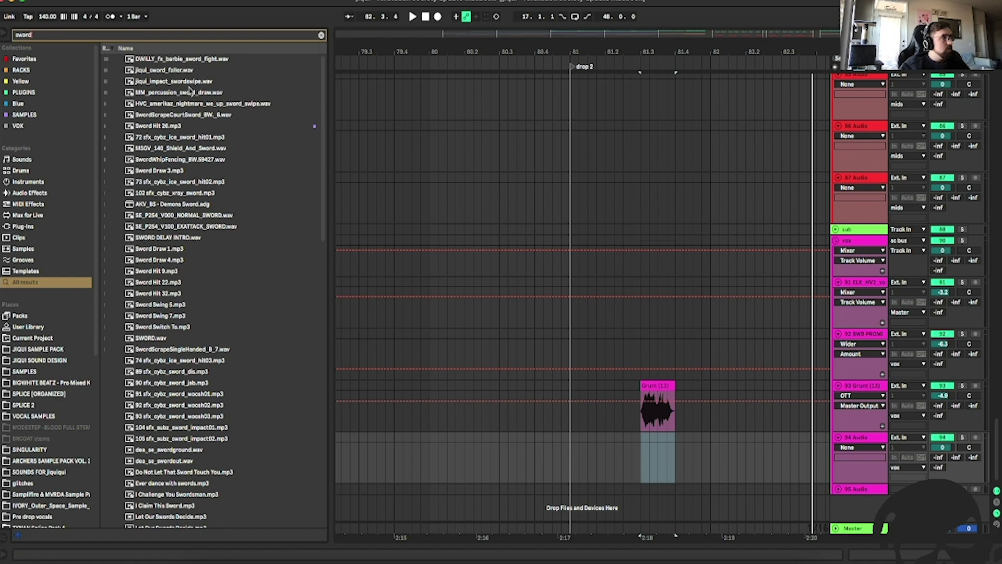
click(200, 60)
drag(200, 60, 675, 438)
key(space)
key(space)
key(space)
Warp the sword fight clip, set its pitch to -8 semitones, and play the transition from 80.3.3.
double_click(666, 437)
key(space)
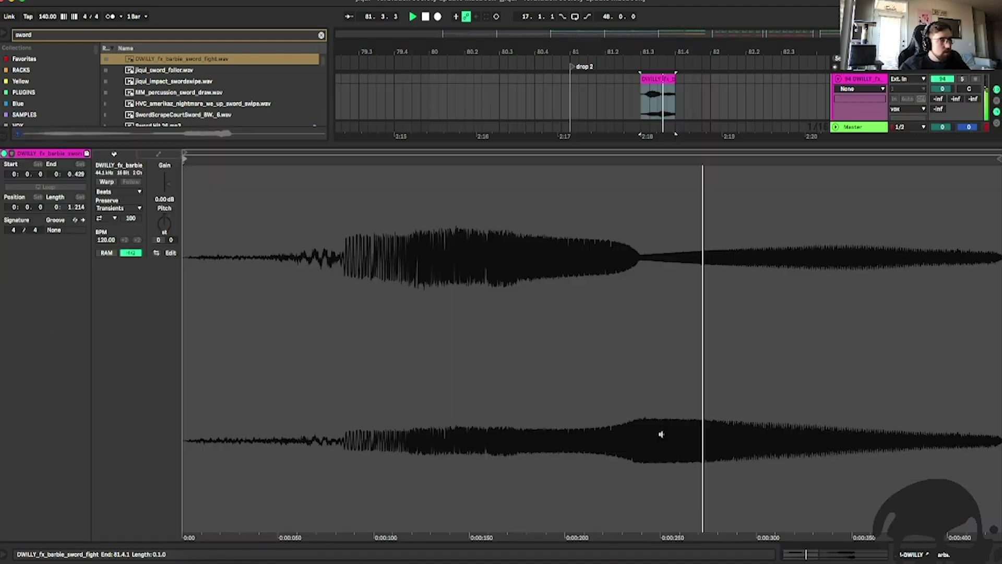
click(107, 182)
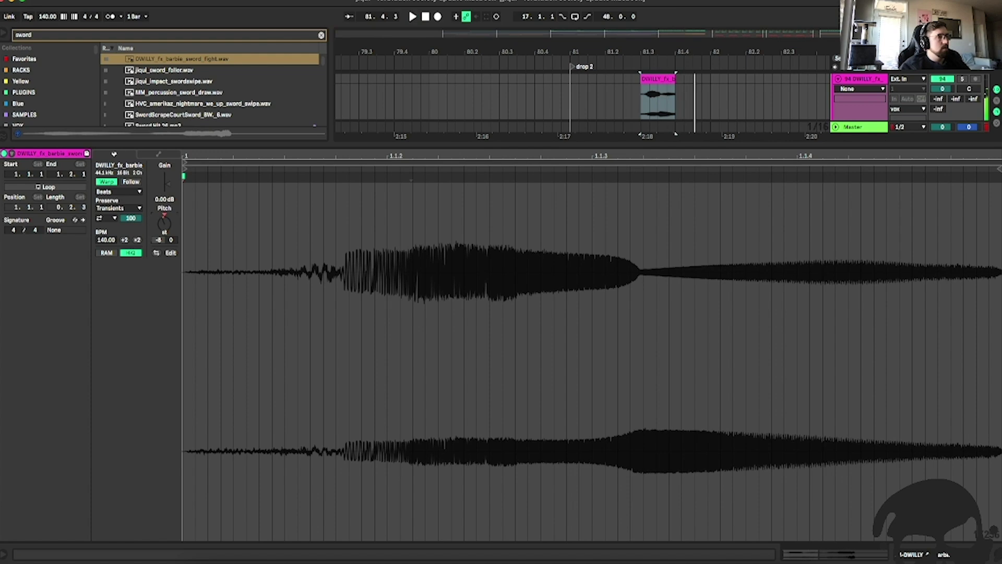
click(516, 103)
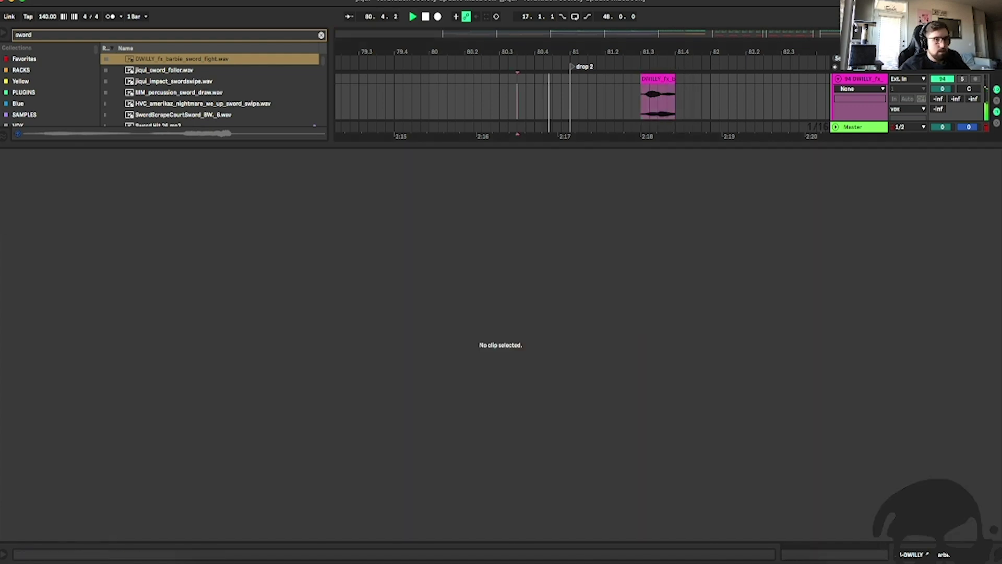
key(super+alt+l)
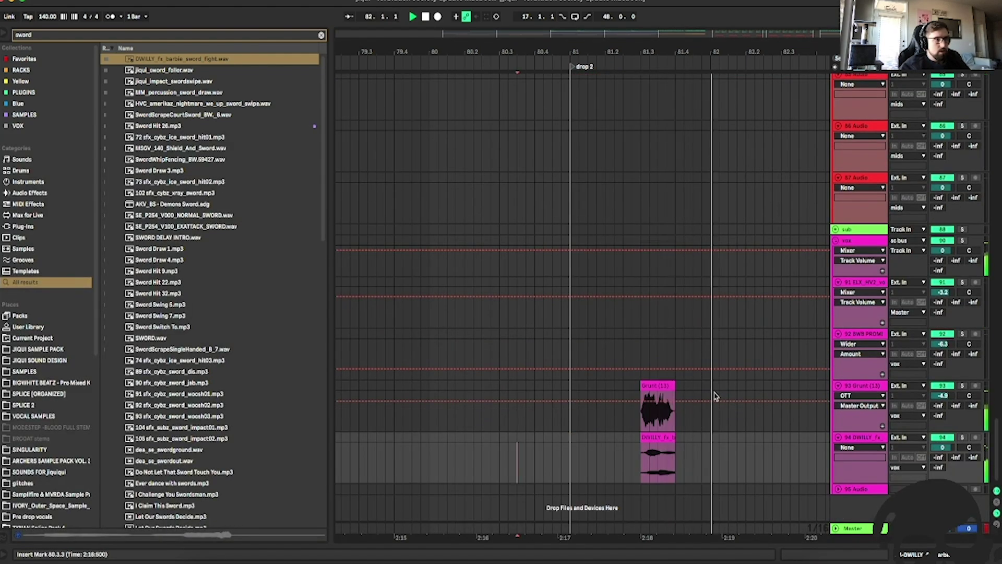
Hide the automation lanes and play the drop from 80.3.2 to check the grunt and sword layers.
key(a)
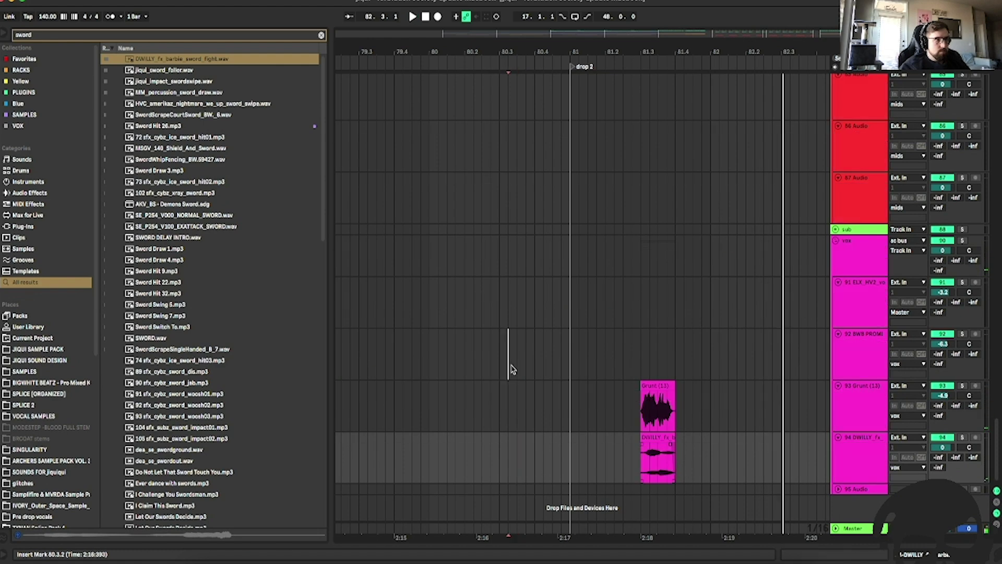
click(510, 366)
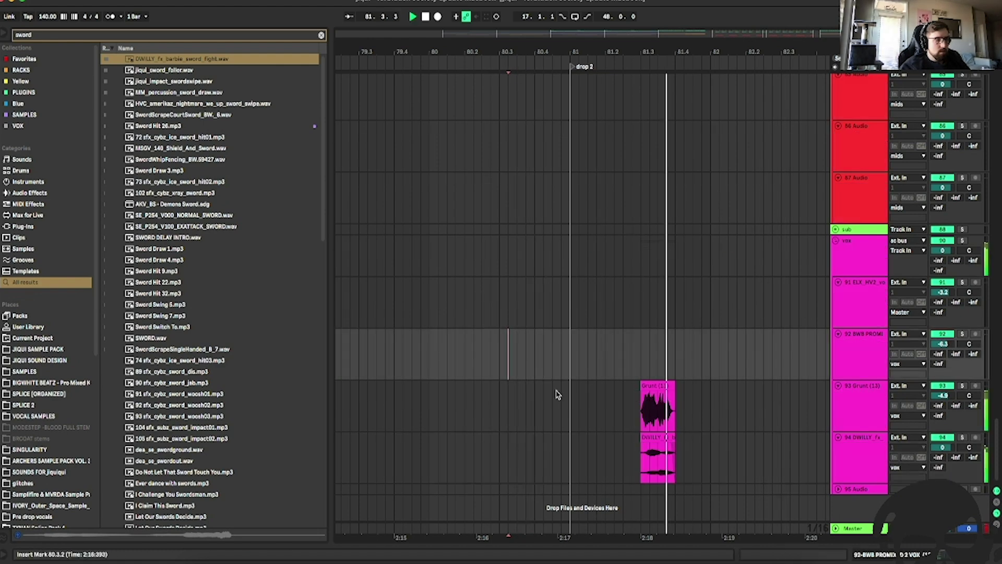
scroll(804, 334, up, 10)
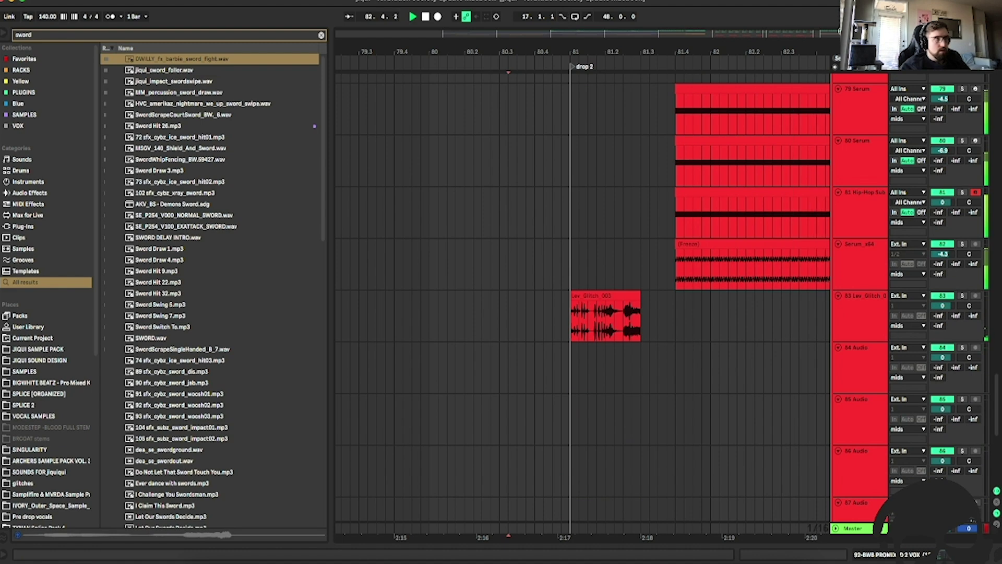
scroll(720, 288, right, 5)
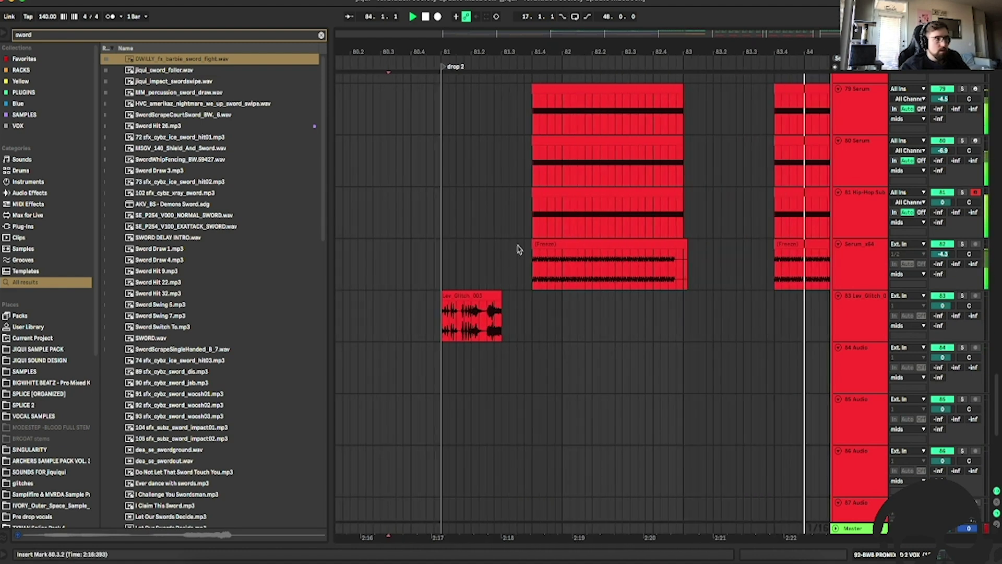
Copy the Lev_Glitch_003 clip to 83.1.1 using a different portion of the sample, extend its end to 83.3.1, and play it.
drag(517, 312, 698, 316)
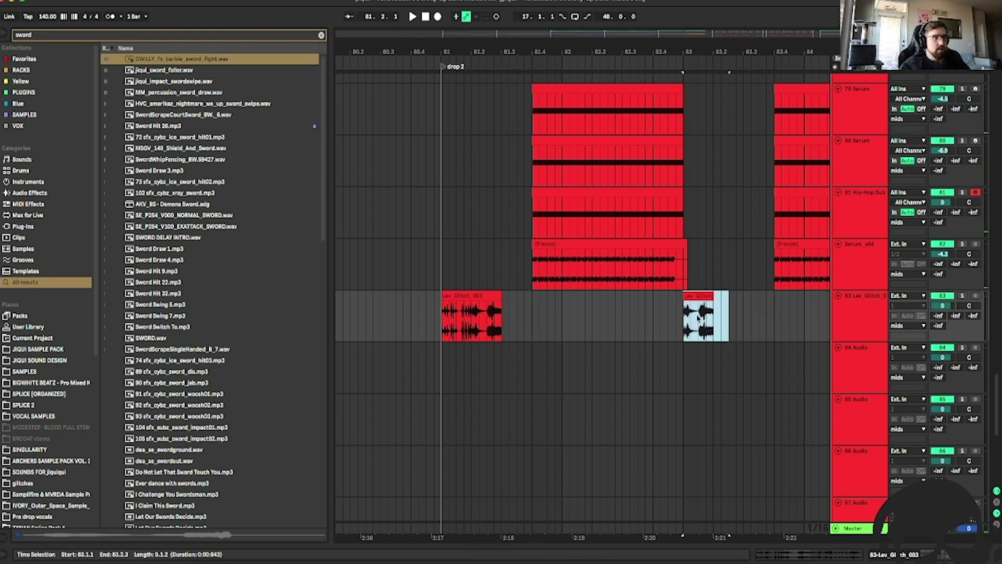
mouse_move(507, 317)
mouse_down()
mouse_move(472, 308)
mouse_move(715, 334)
mouse_move(704, 329)
mouse_move(764, 304)
mouse_move(720, 313)
mouse_move(744, 311)
mouse_up()
click(660, 317)
key(space)
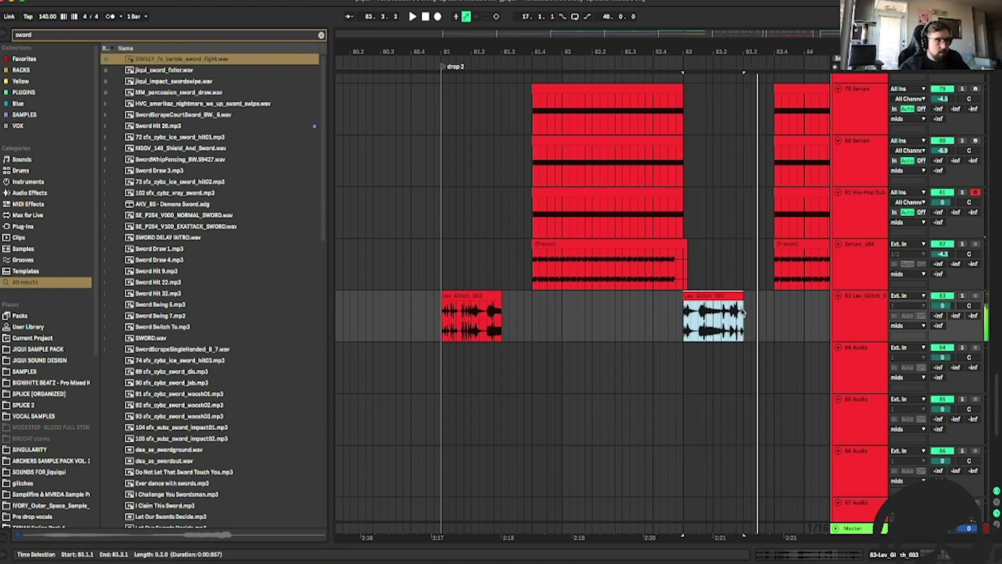
Try transposing the Lev_Glitch_003 clip at 83.1.1 down and up, play it, and reset its pitch to 0 semitones.
key(space)
scroll(743, 312, down, 3)
key(space)
key(space)
double_click(696, 226)
key(space)
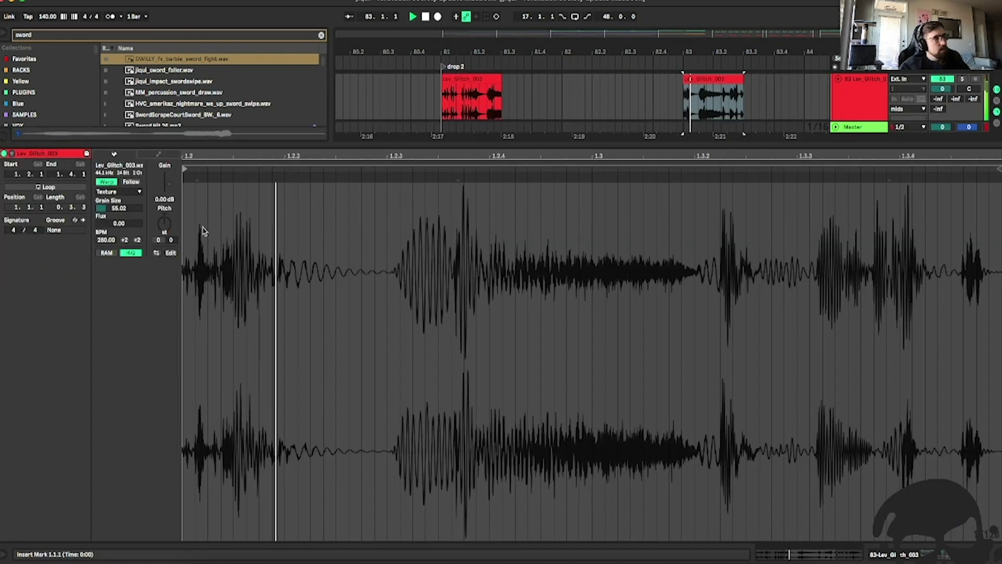
drag(164, 223, 164, 240)
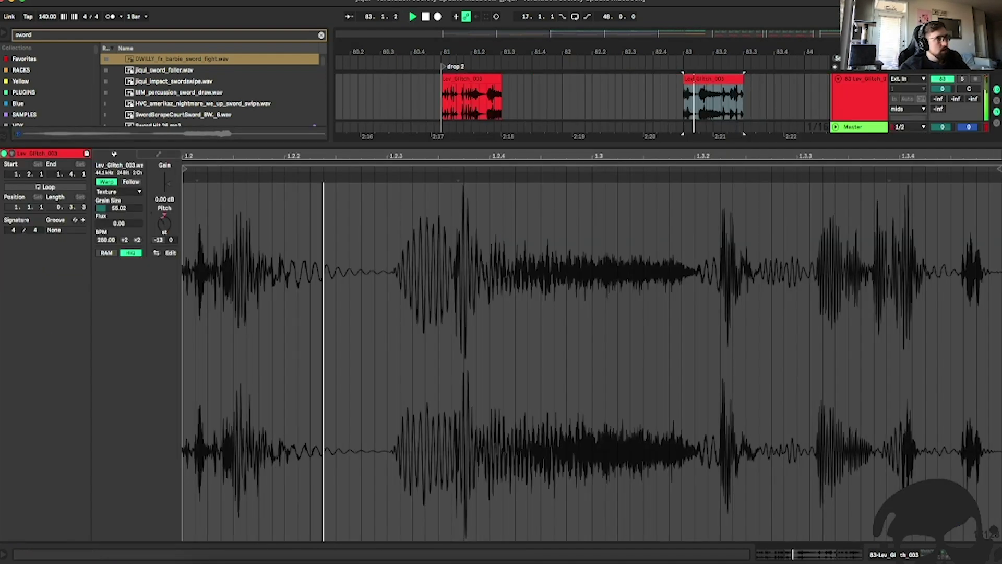
drag(163, 240, 164, 209)
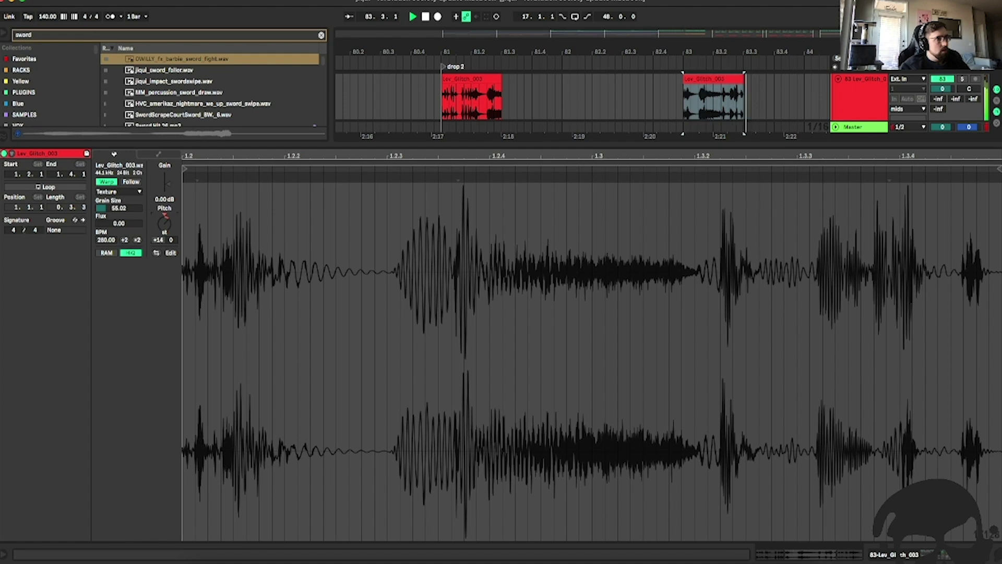
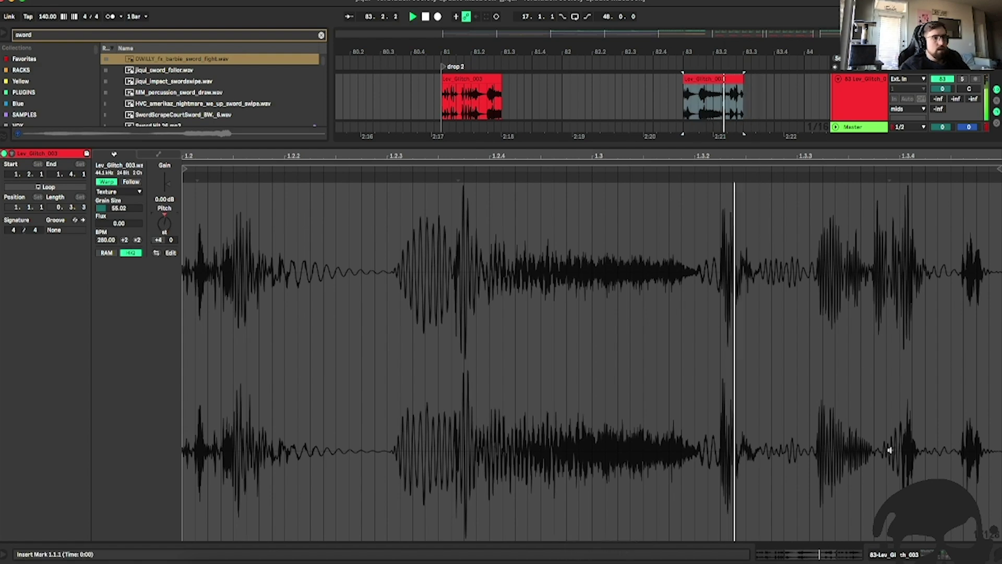
double_click(166, 228)
key(space)
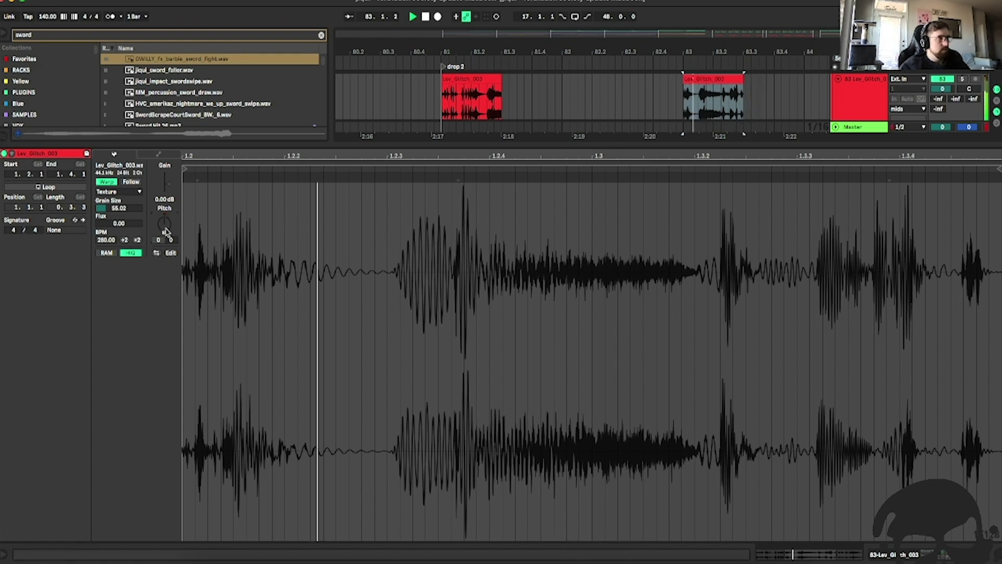
key(space)
key(space)
key(space)
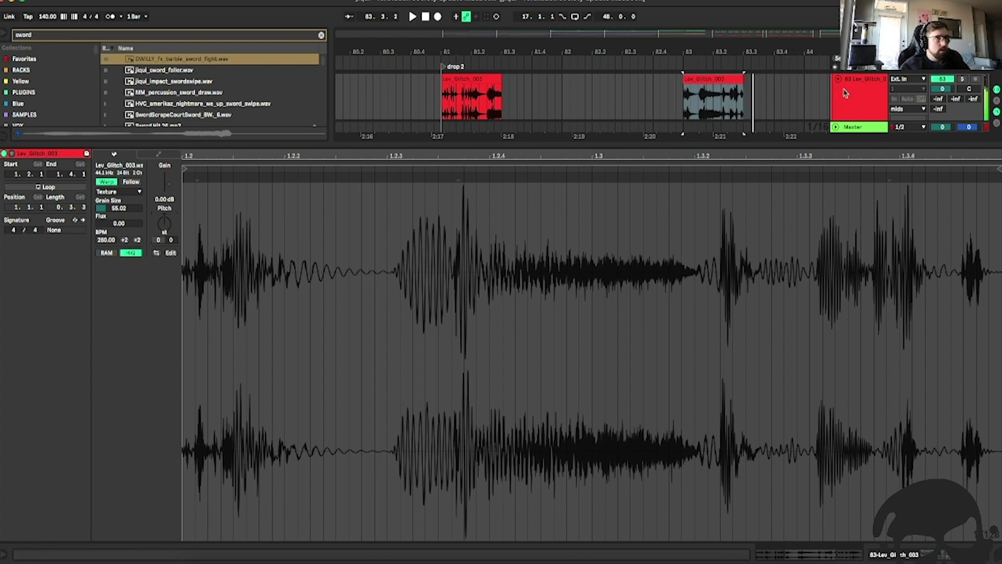
Play drop 2 from 81.1.1 to check how both glitch clips sit around the bass phrase.
double_click(846, 93)
scroll(510, 161, up, 2)
click(438, 126)
key(space)
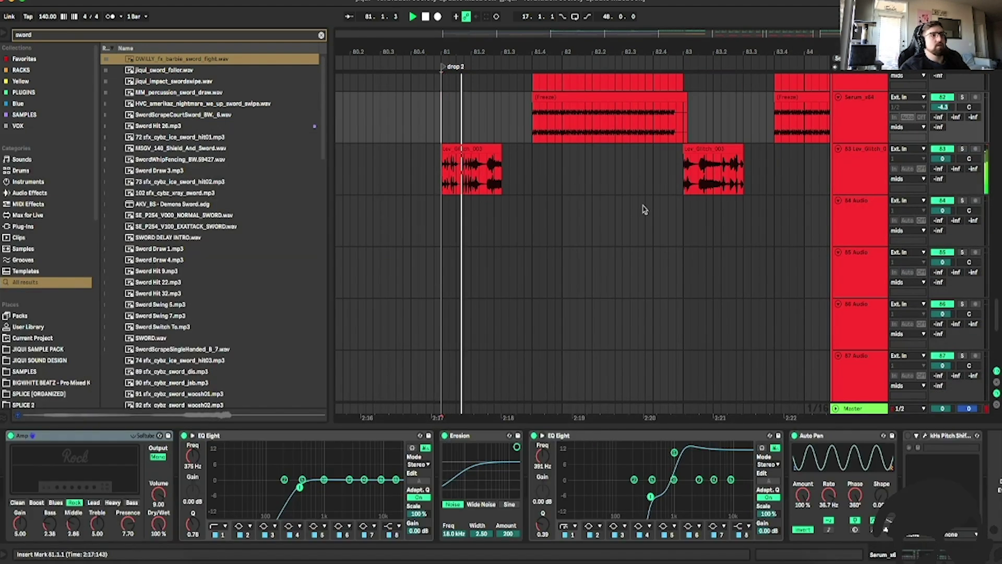
scroll(643, 208, down, 5)
scroll(685, 223, up, 3)
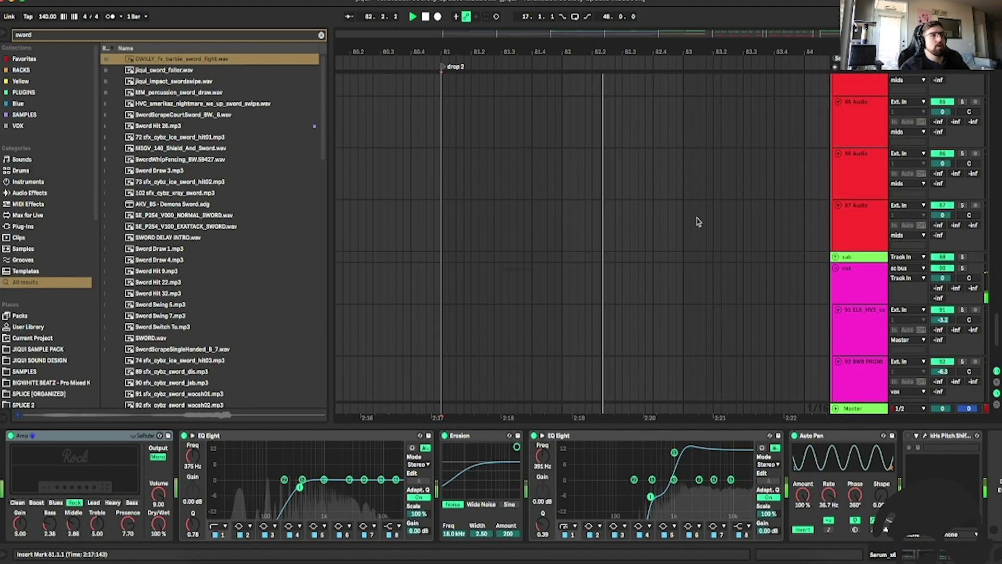
scroll(699, 222, up, 5)
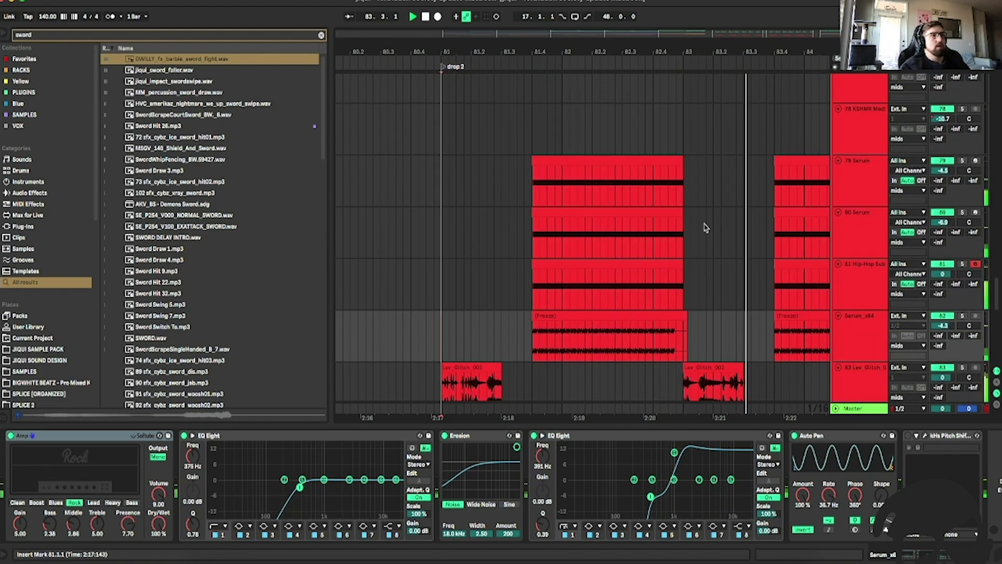
key(space)
Look through the red bass tracks in the earlier a and b sections for sounds to reuse in drop 2.
scroll(714, 114, down, 3)
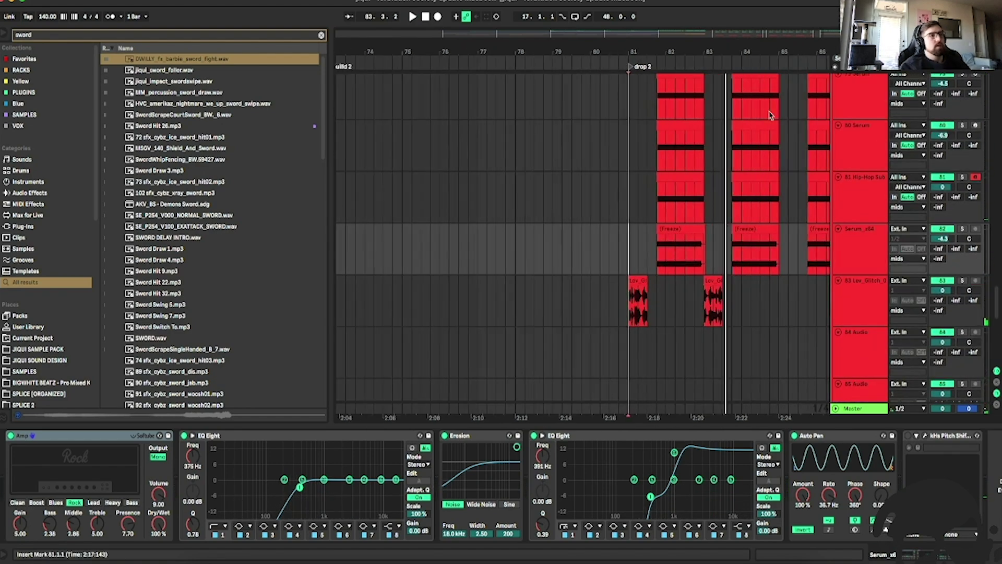
scroll(696, 246, down, 4)
scroll(745, 269, up, 8)
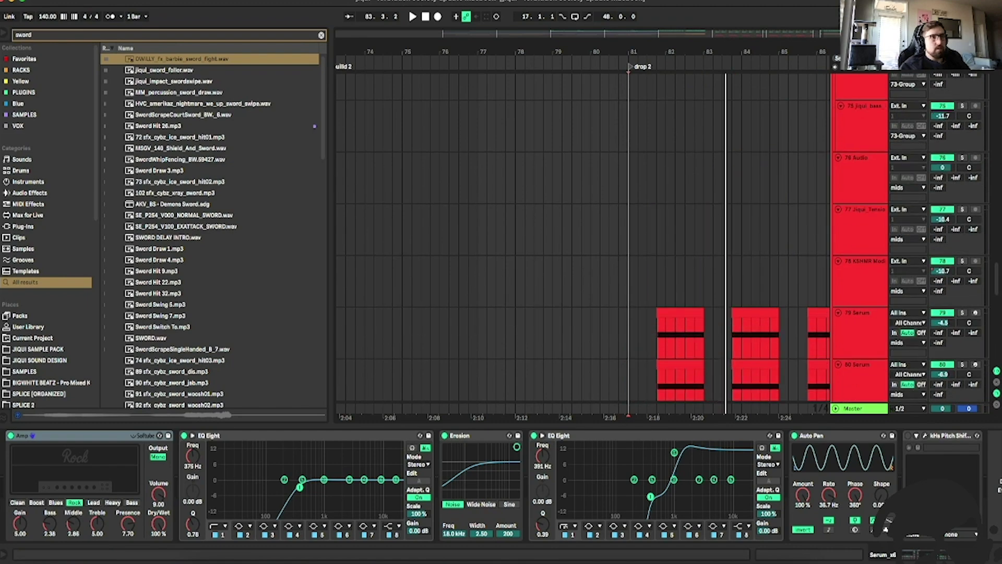
key(minus)
key(minus)
scroll(652, 239, up, 3)
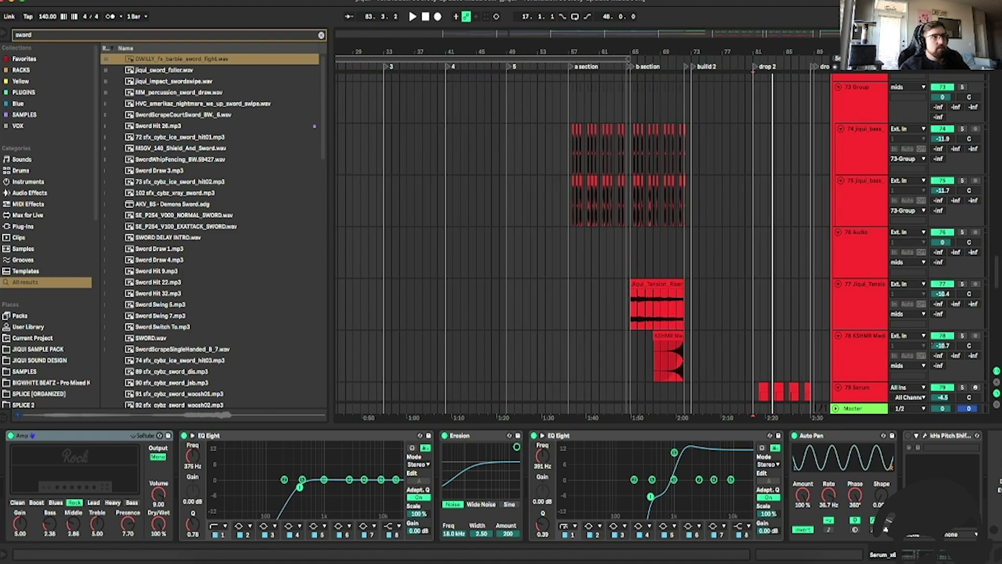
scroll(694, 229, up, 5)
scroll(521, 186, up, 10)
scroll(529, 242, down, 7)
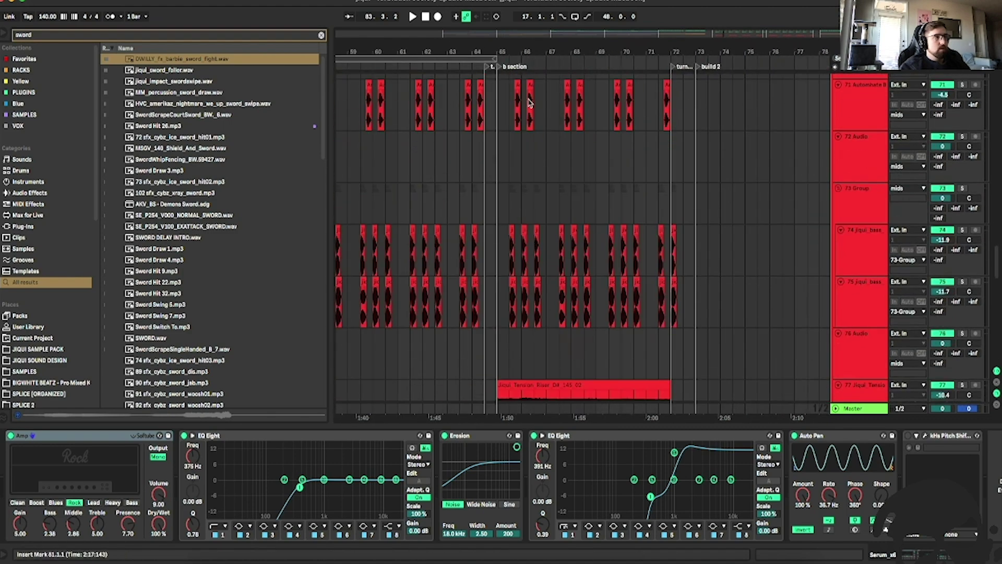
Solo and play track 71 and the jiqui_bass tracks 74 and 75 around 65.3.1 in the b section.
click(544, 115)
scroll(544, 115, up, 3)
click(962, 152)
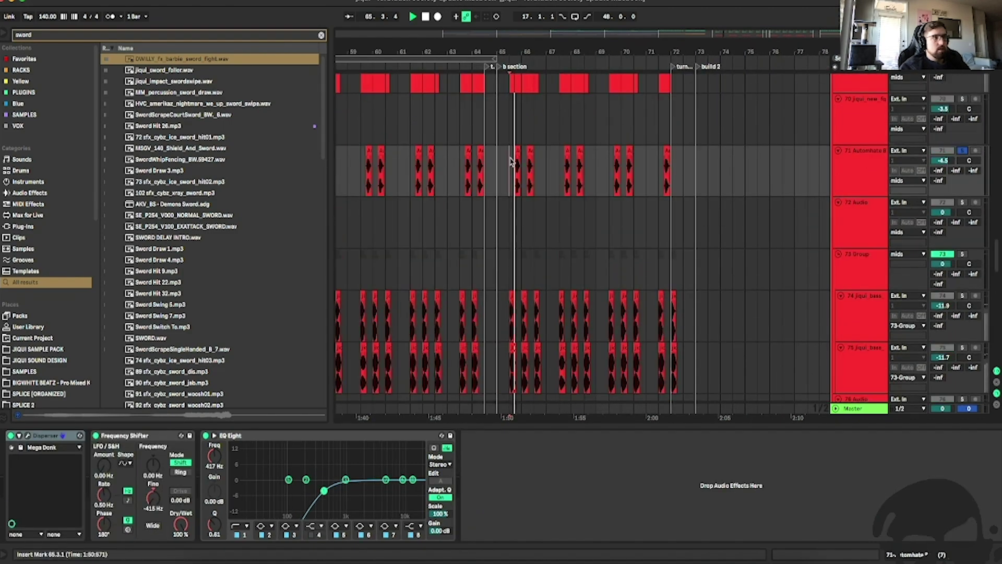
key(space)
click(962, 295)
click(963, 348)
key(space)
click(963, 296)
key(space)
scroll(538, 226, down, 5)
key(space)
Copy the jiqui_bass_shot_14 clip at 65.3.1 on track 74 to 81.4.1 in drop 2.
click(511, 134)
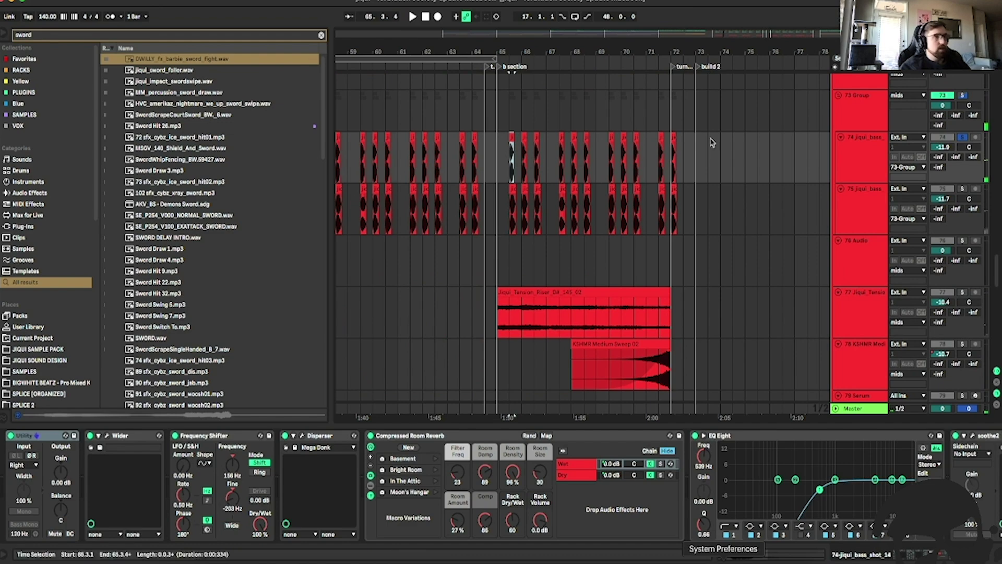
drag(750, 33, 760, 64)
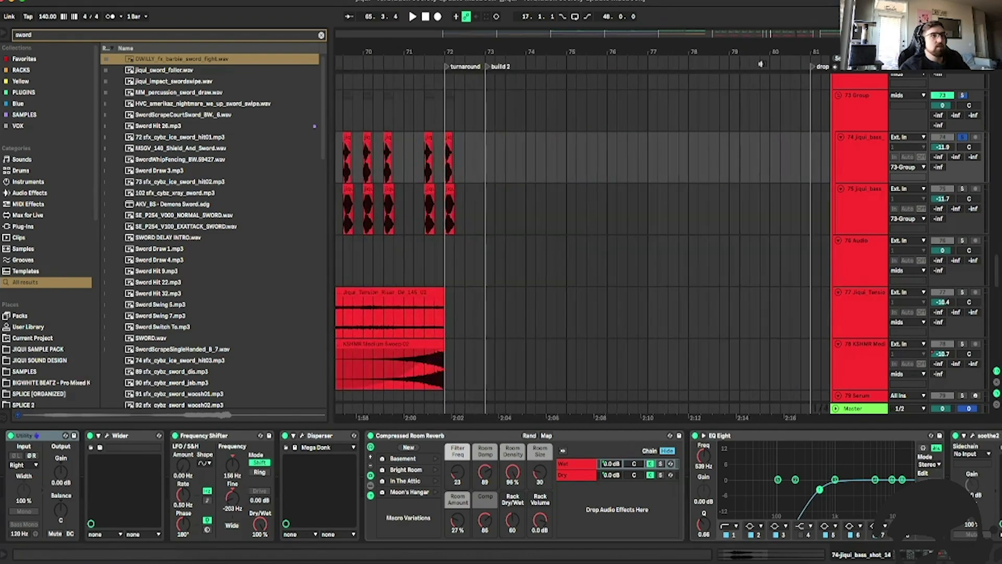
click(475, 145)
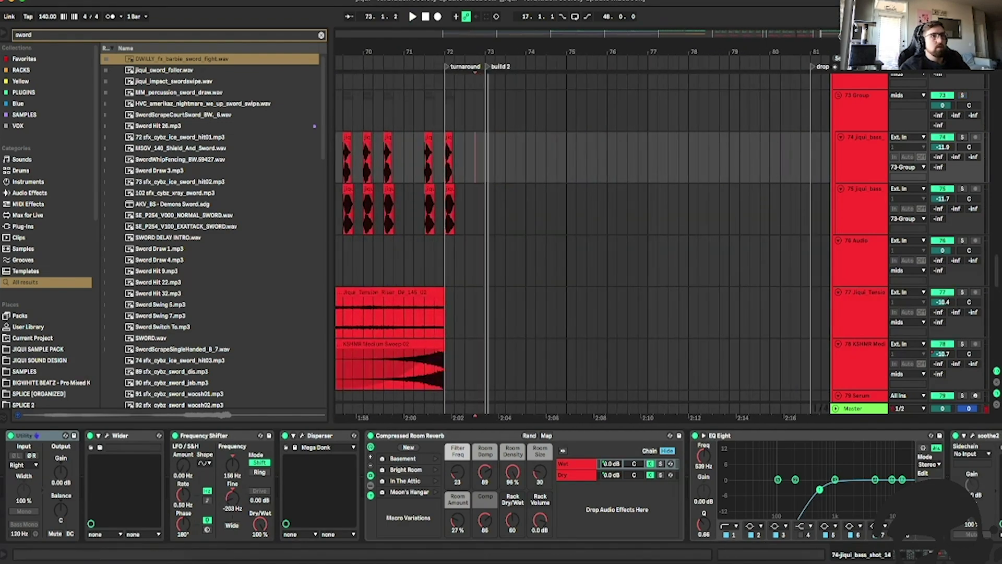
scroll(579, 234, right, 5)
key(space)
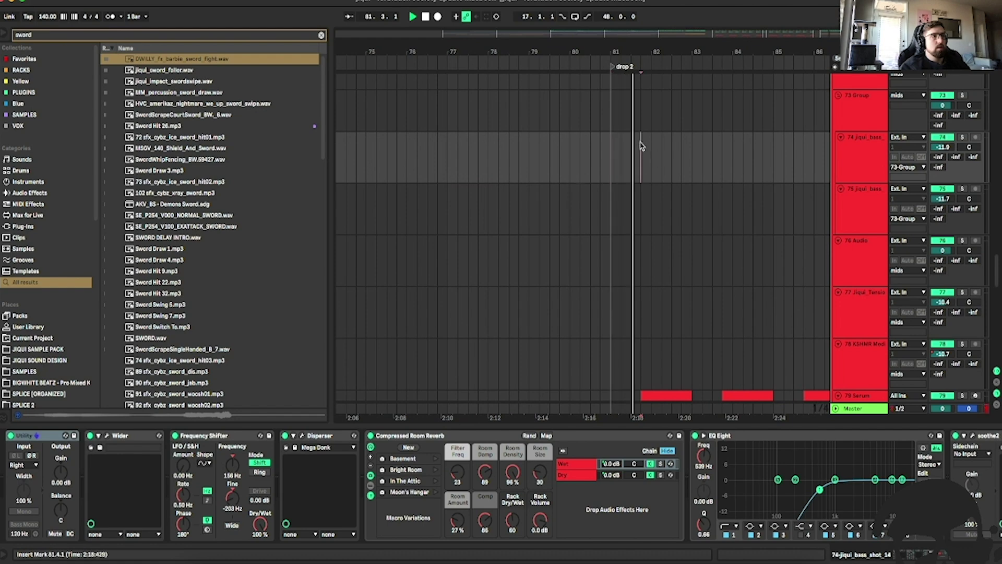
click(640, 143)
key(super+v)
scroll(693, 152, up, 3)
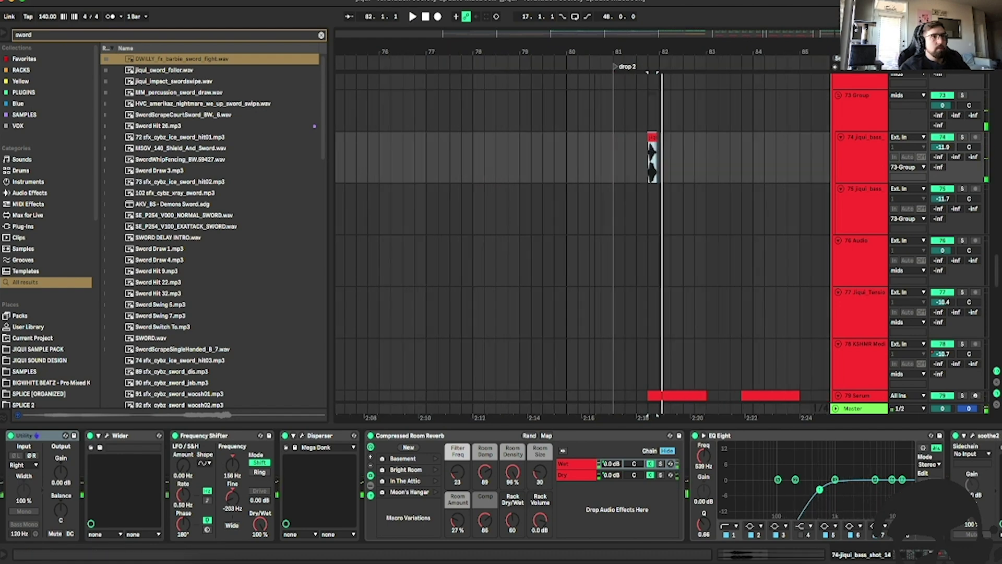
Duplicate the bass shot onto 82.1.1, 82.2.1 and 82.3.1, playing the pattern from 81.4.1.
key(ctrl+d)
key(ctrl+d)
click(576, 115)
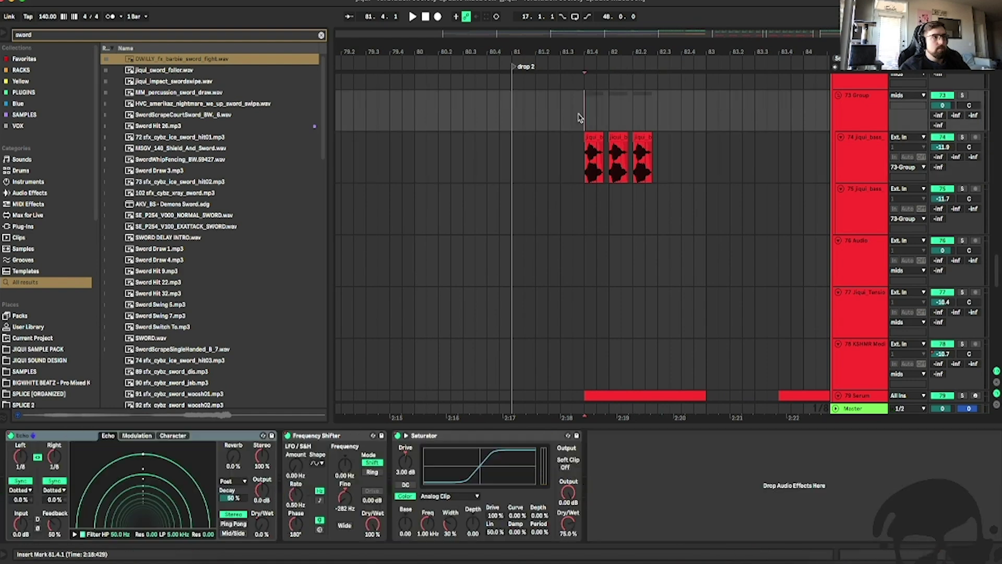
key(space)
drag(656, 143, 614, 153)
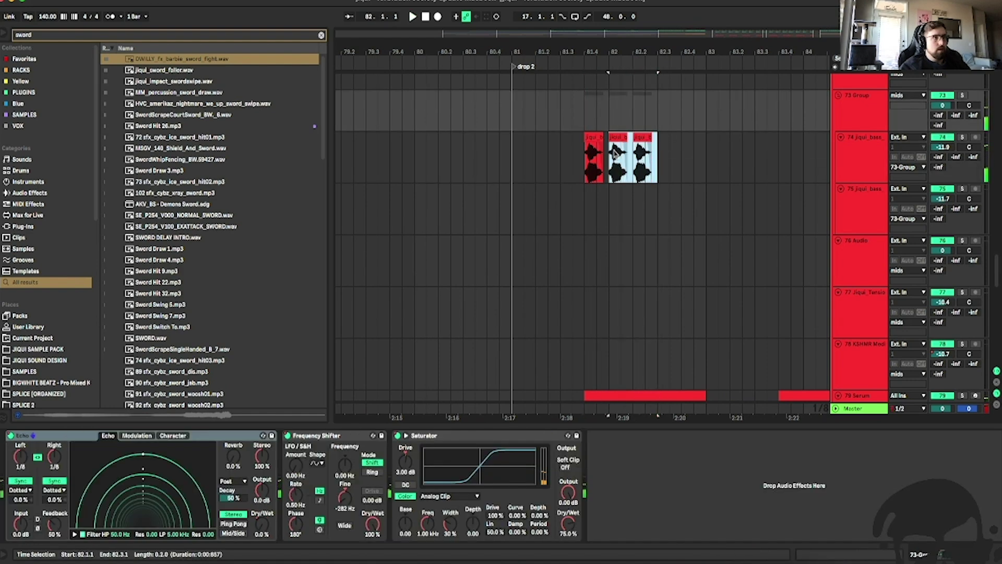
key(ctrl+d)
Duplicate track 74 jiqui_bass_shot_14 and delete the a section and b section clips from the duplicate.
click(862, 149)
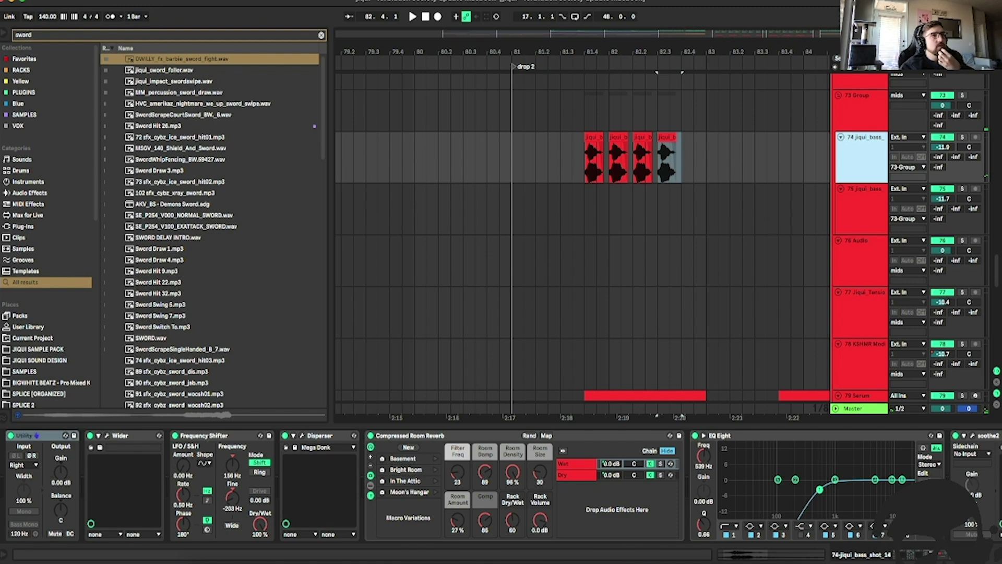
key(super+d)
key(minus)
key(minus)
key(minus)
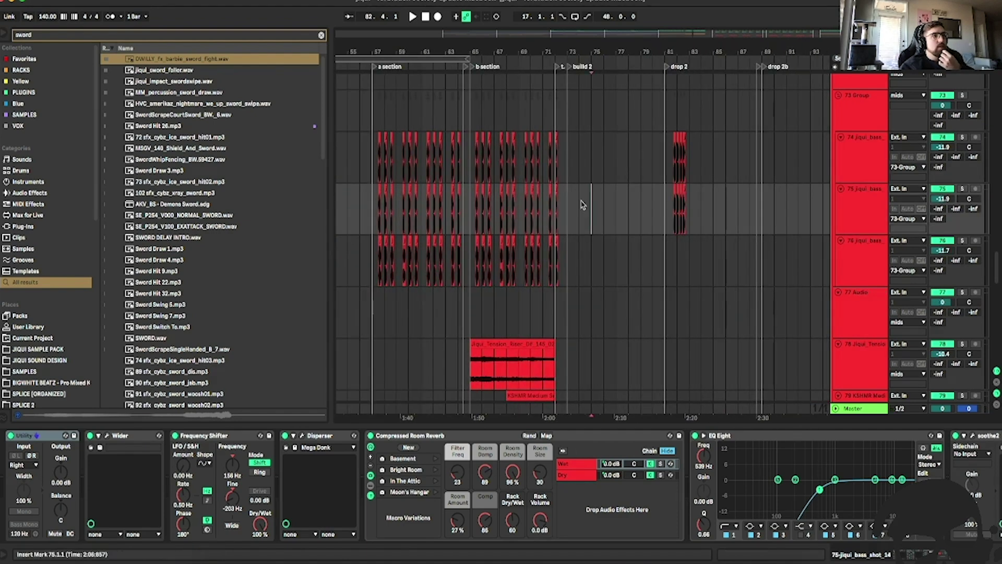
drag(583, 205, 372, 208)
key(Delete)
Deactivate the original track's drop 2 bass clips and move the duplicate track out of the group to just above the first drop 2 Serum track.
drag(712, 153, 665, 153)
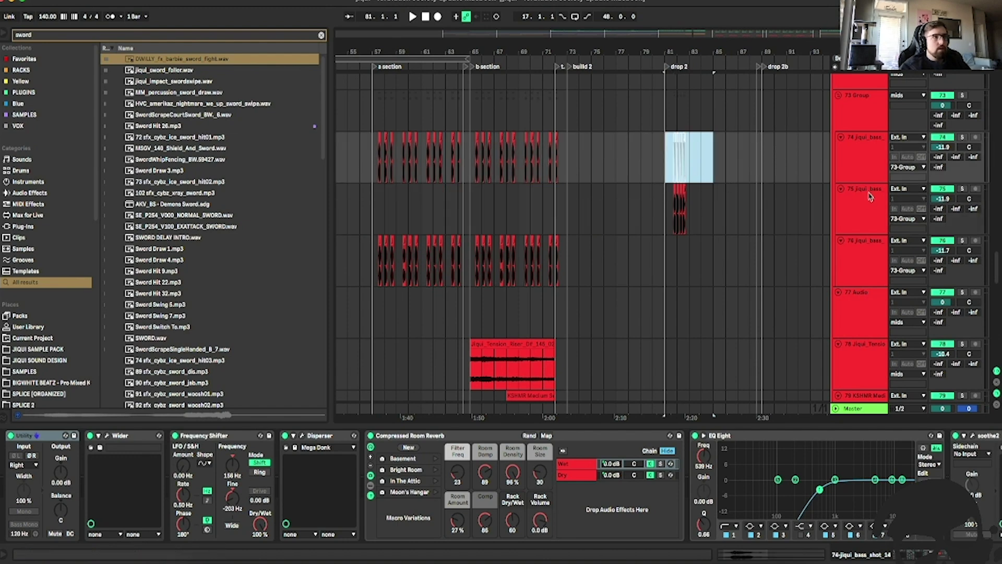
click(871, 219)
scroll(865, 408, down, 2)
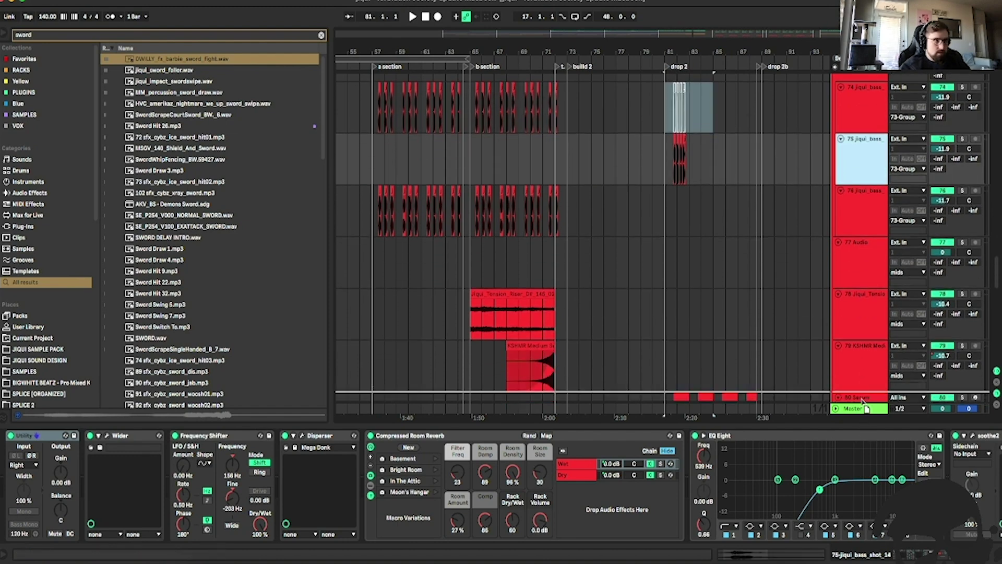
scroll(866, 408, down, 2)
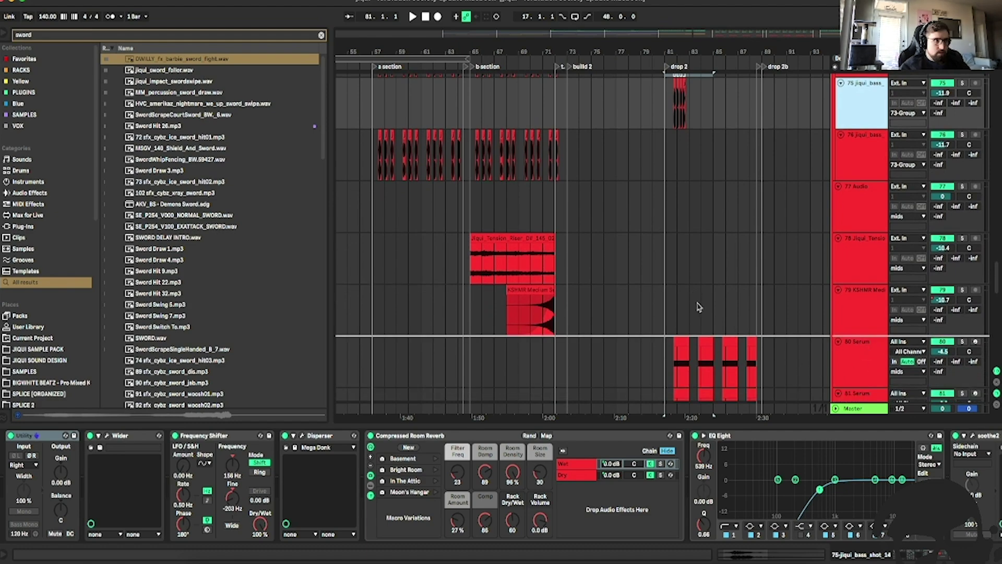
Play drop 2 from 81.1.1 to hear the bass shots layered with the Serum basses.
click(668, 318)
key(space)
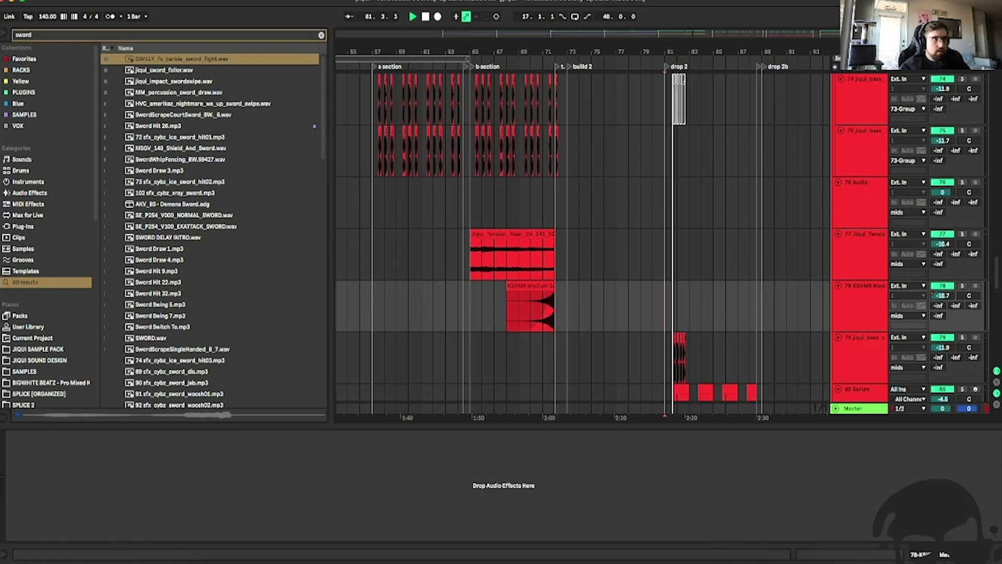
scroll(668, 313, up, 8)
key(space)
key(space)
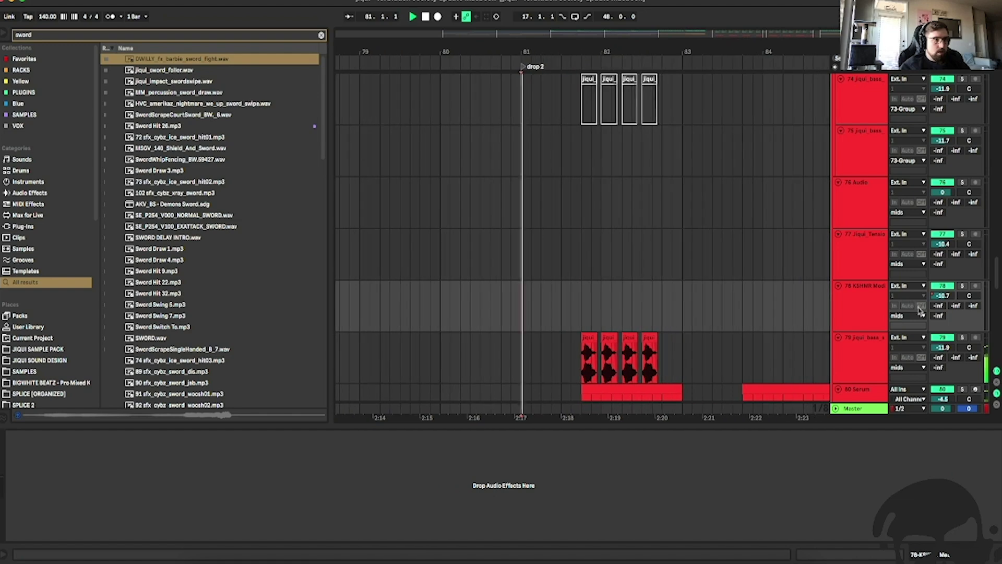
Duplicate the last bass shot clip on track 79 once, directly after the existing four in bar 82.
click(858, 350)
scroll(684, 256, down, 1)
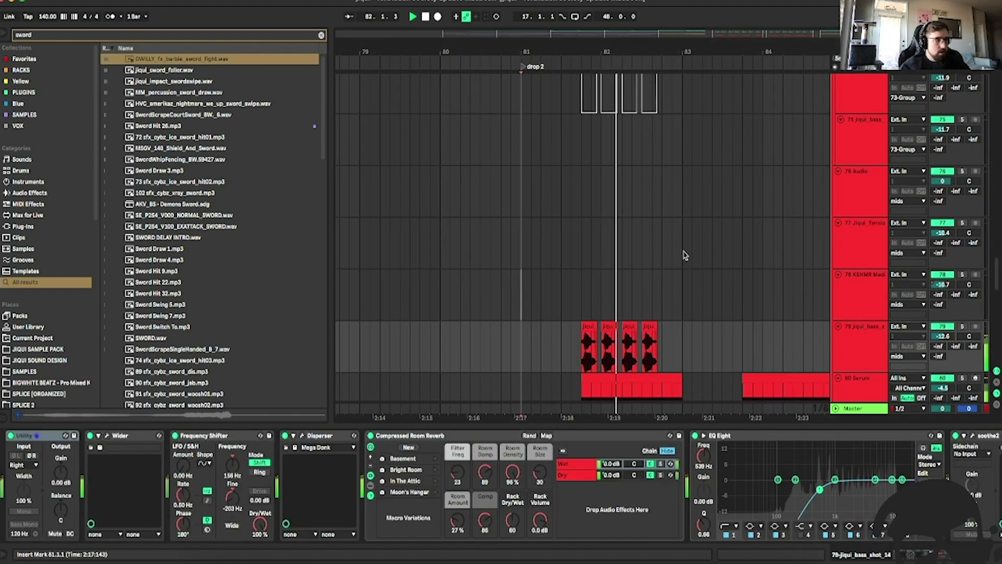
key(space)
key(space)
scroll(883, 465, right, 5)
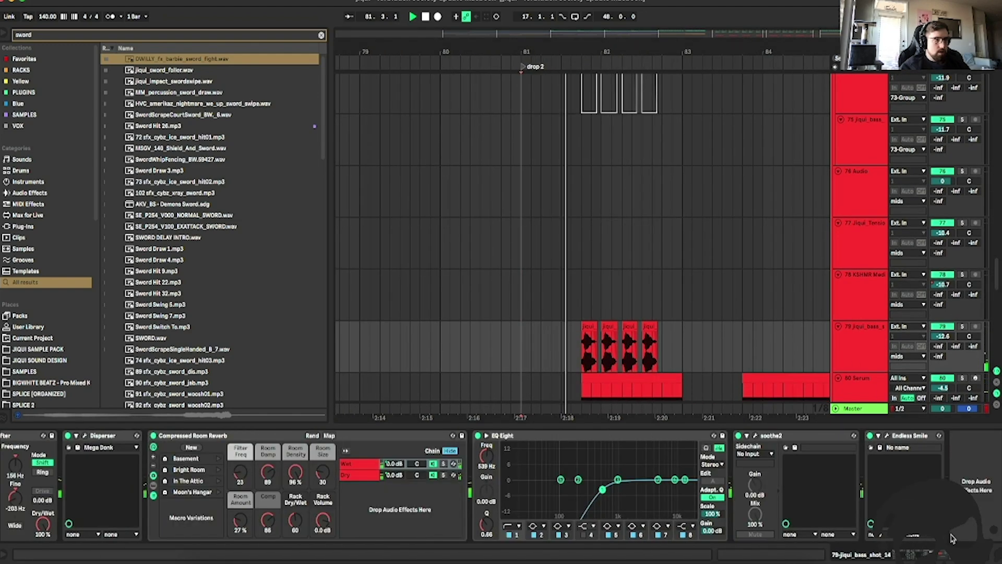
scroll(653, 286, down, 3)
click(665, 279)
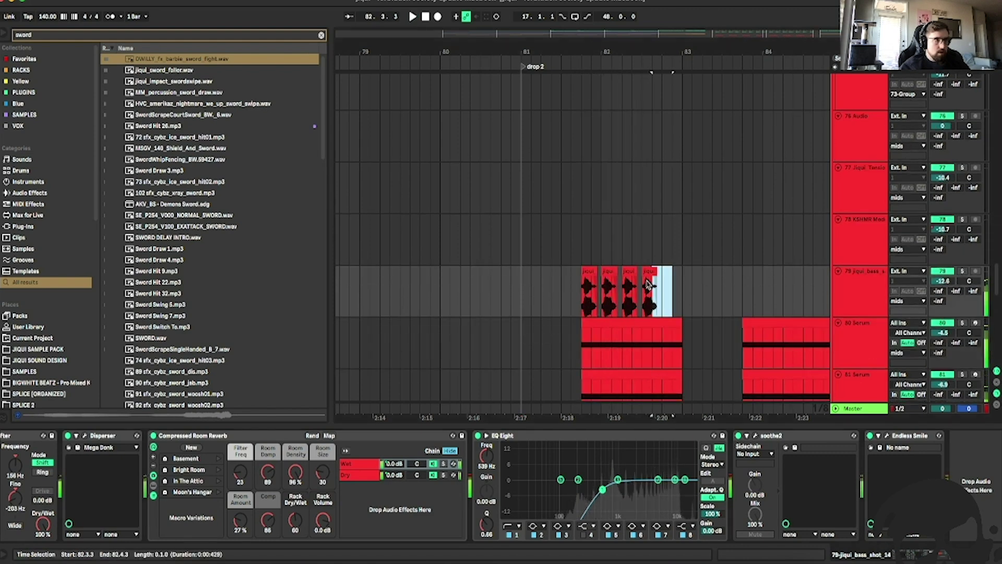
drag(647, 285, 648, 286)
key(ctrl+d)
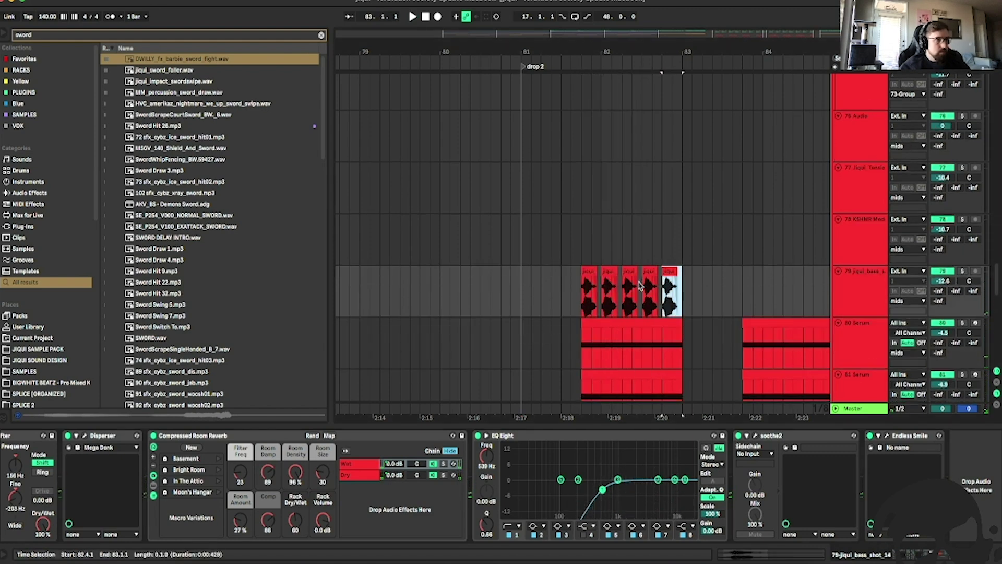
Add a Frequency Shifter to track 79 between EQ Eight and soothe2, with its Fine value at -500 Hz.
text(fre)
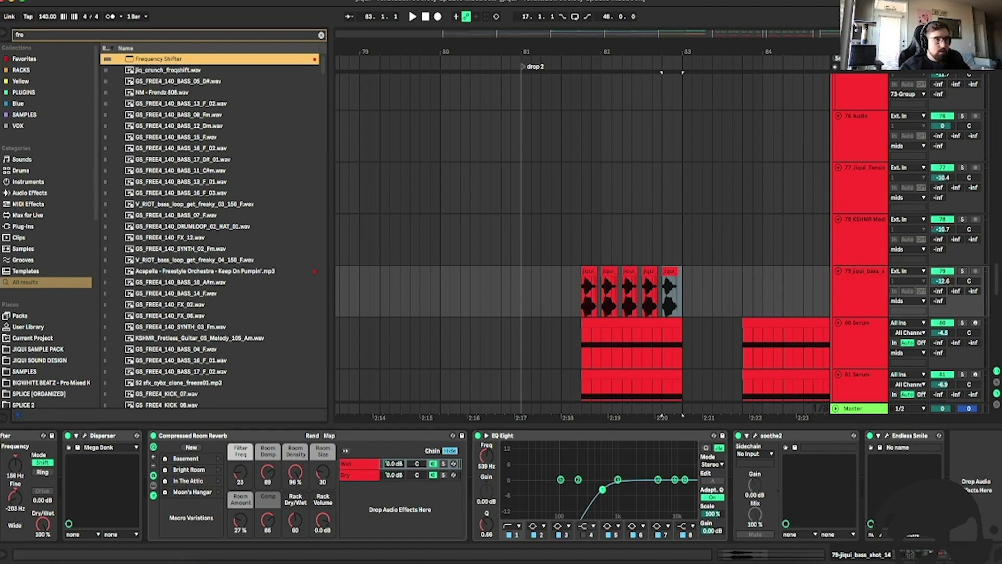
key(Return)
key(space)
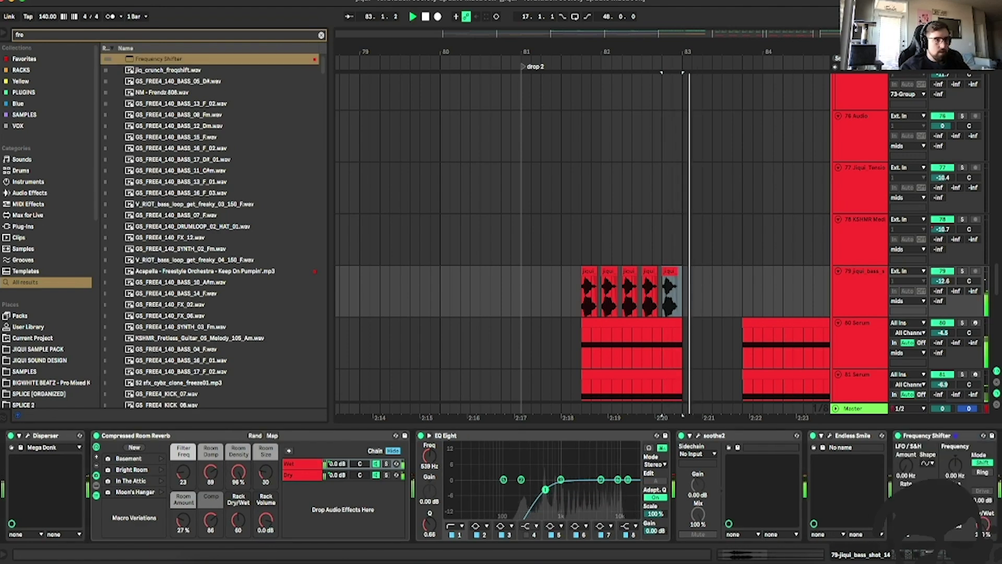
click(571, 188)
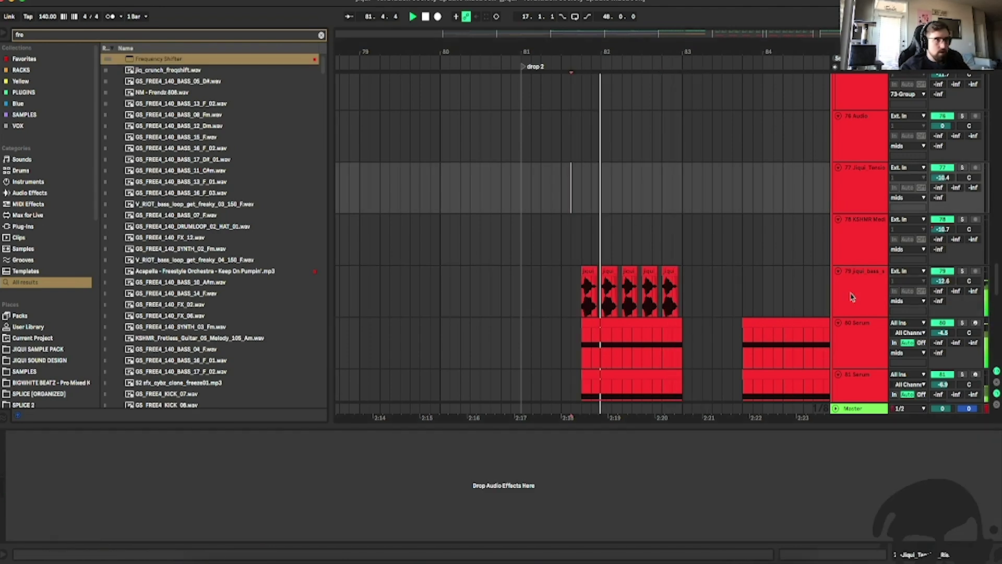
click(852, 297)
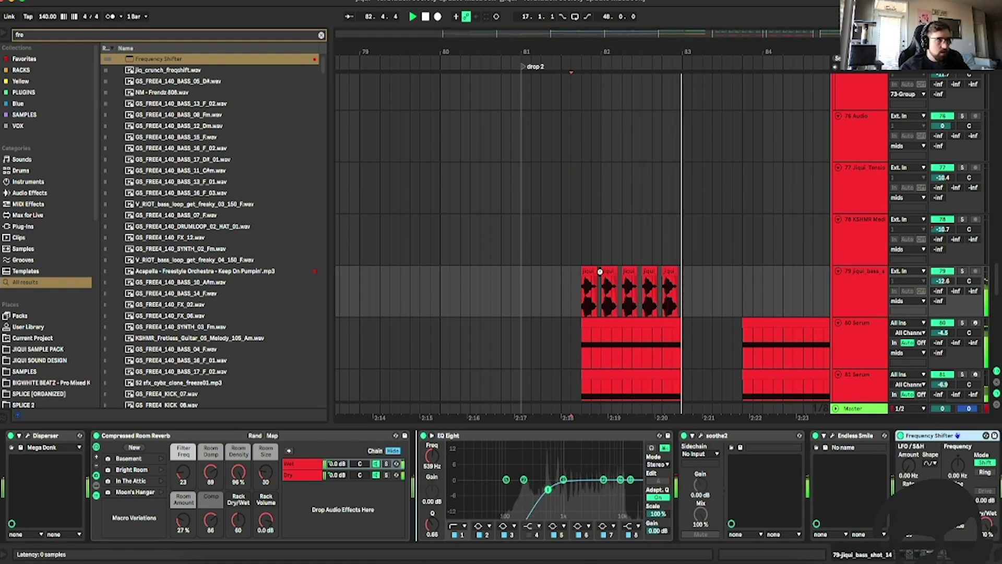
drag(929, 435, 418, 444)
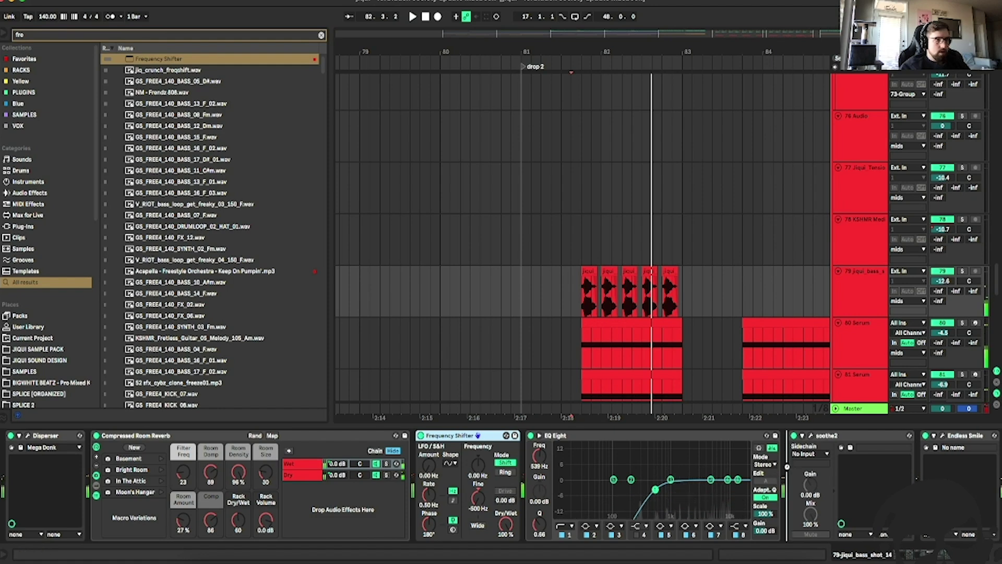
key(ctrl+z)
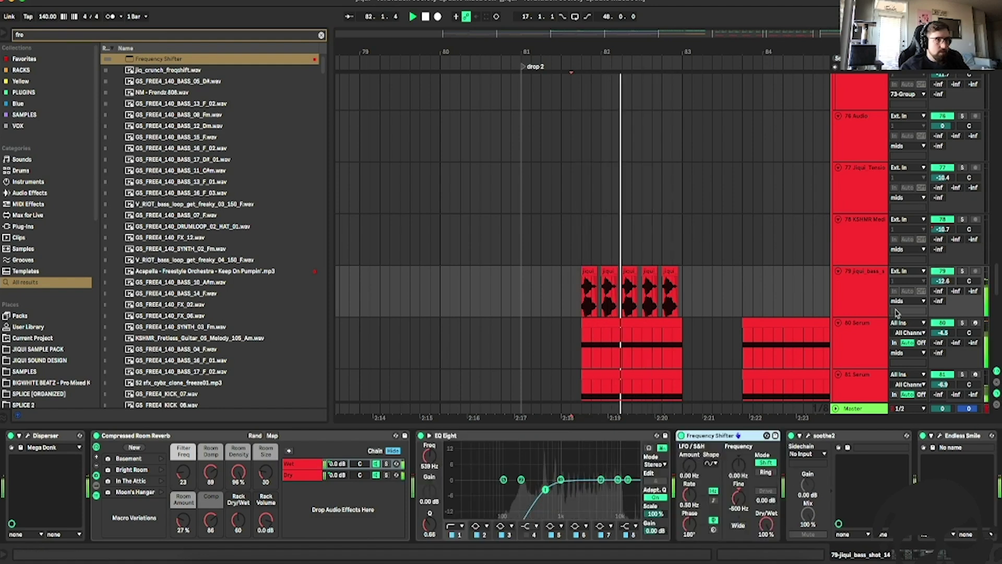
scroll(655, 183, down, 2)
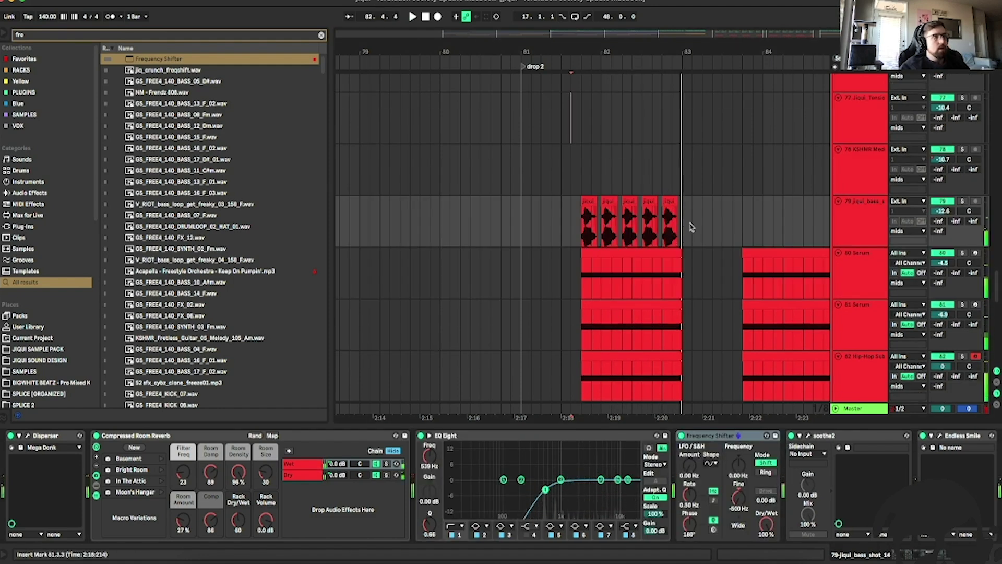
Duplicate the two-bar bass shot section of track 79 from bars 81–82 into bars 83–84.
drag(526, 211, 694, 222)
key(ctrl+d)
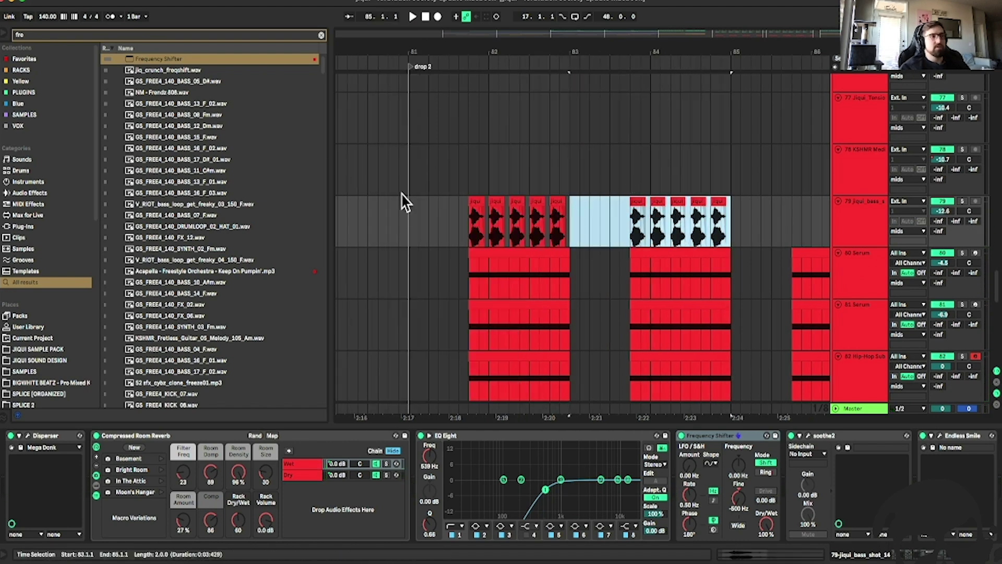
click(406, 226)
scroll(846, 358, down, 1)
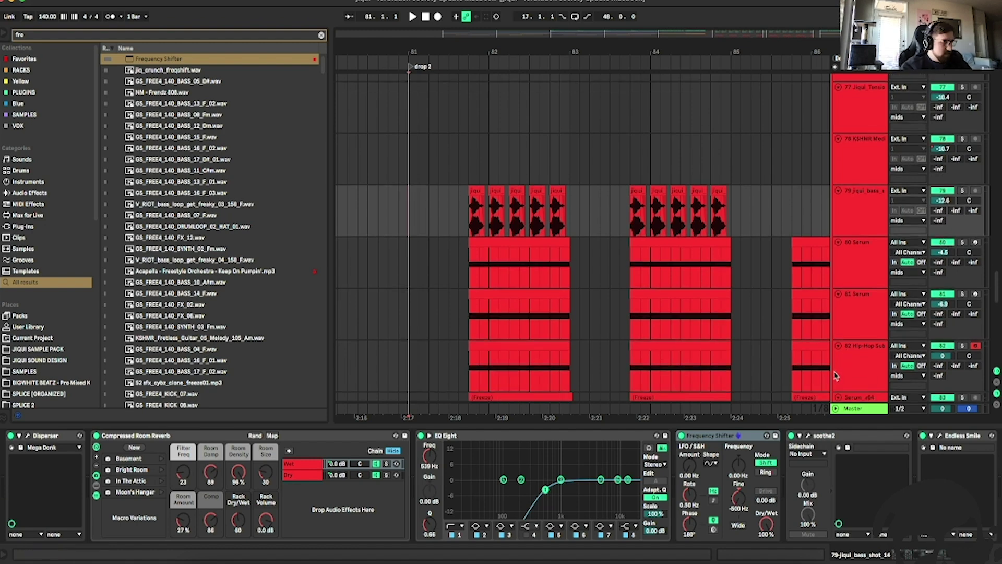
Search for "compress" and add the Compressed Room Reverb rack at the end of track 79's effect chain.
key(ctrl+f)
key(BackSpace)
text(compress)
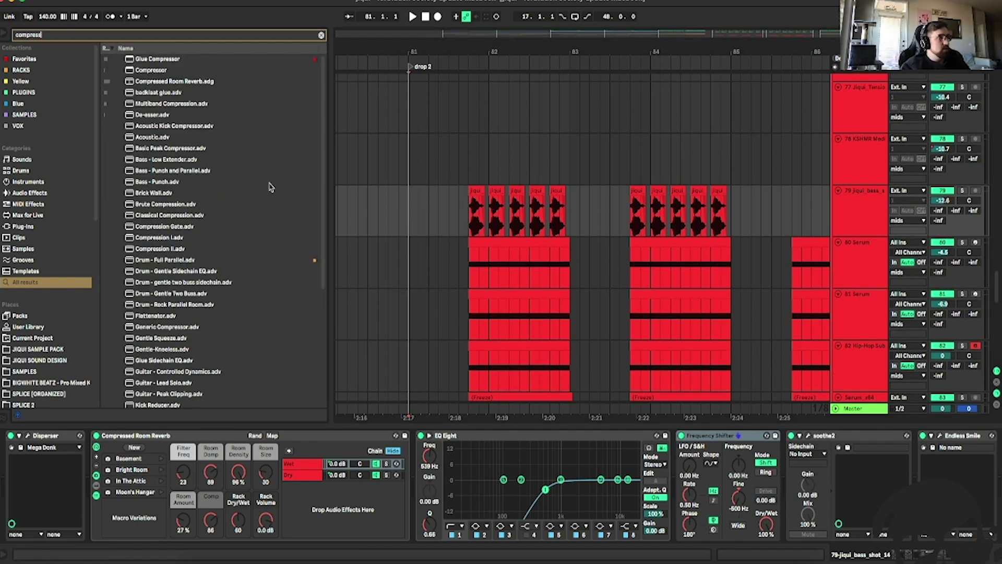
drag(182, 84, 991, 483)
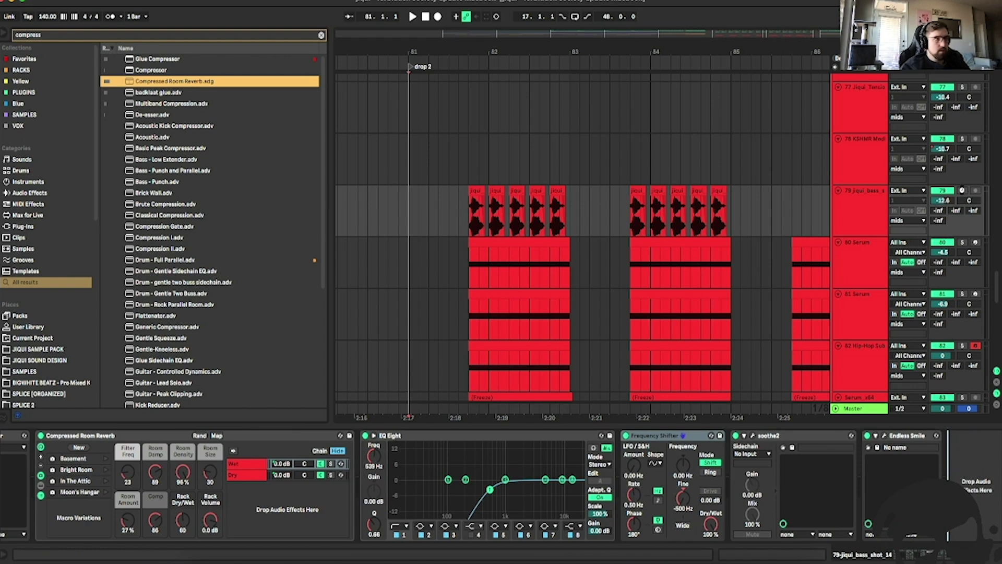
Audition track 79 in solo and set the new Compressed Room Reverb's Dry/Wet to 70%.
click(449, 172)
key(space)
click(864, 222)
click(850, 436)
drag(979, 473, 979, 501)
key(space)
key(space)
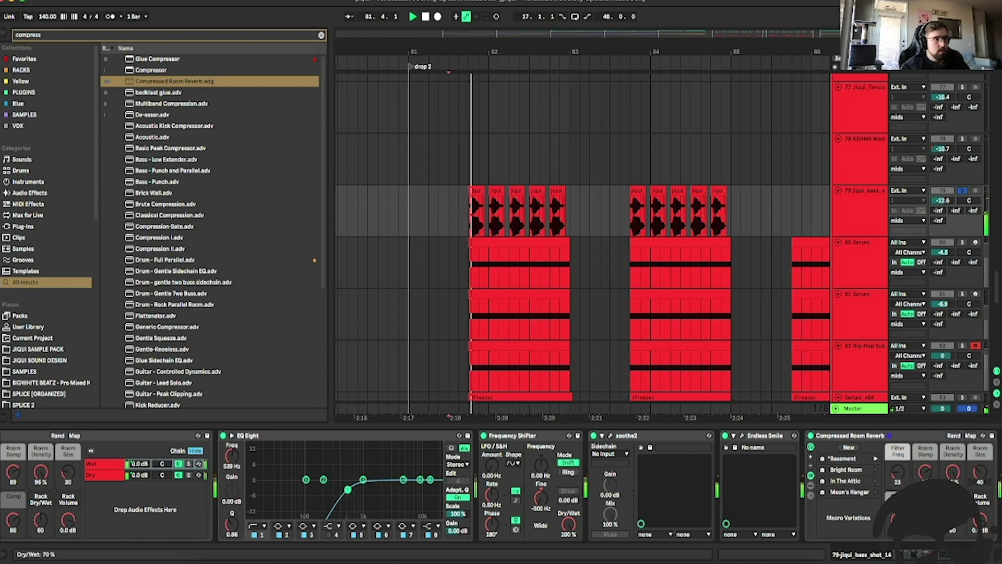
Turn off solo on track 79 and lower its volume to -14.7 dB while playing it with the mix.
click(964, 191)
key(space)
key(space)
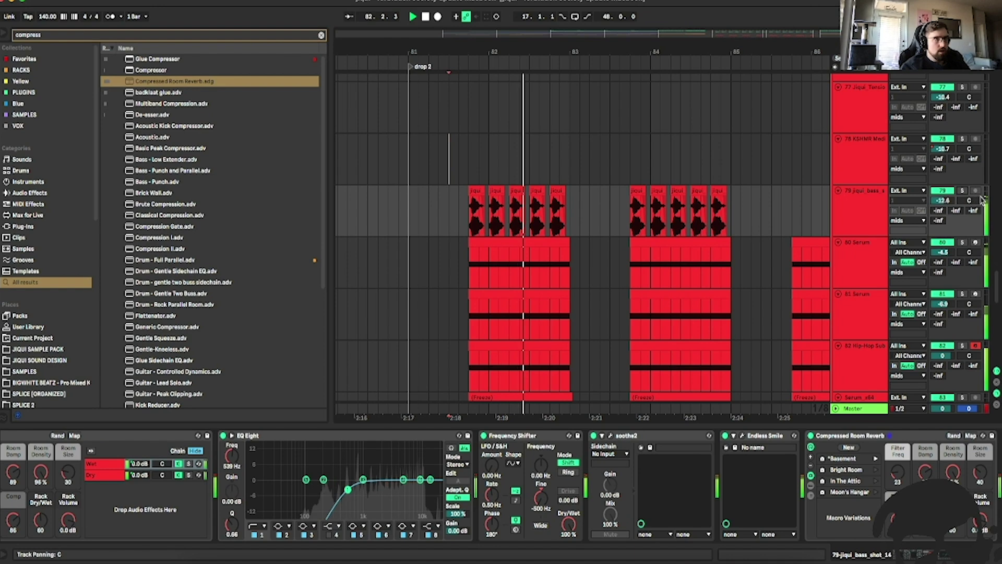
key(space)
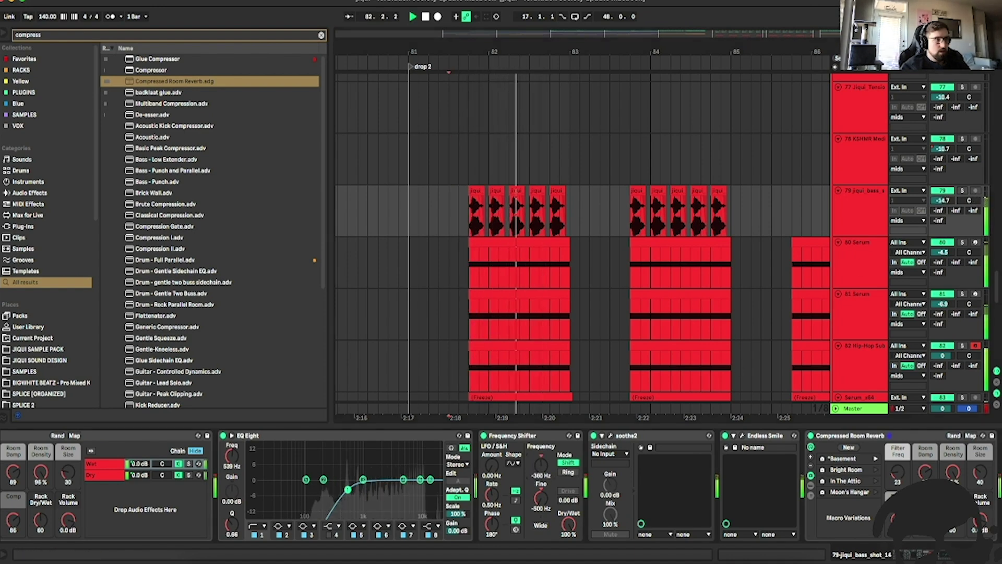
Reset the Frequency Shifter's coarse frequency to 0 Hz and set the new reverb's Room Size to 36.
key(space)
key(space)
drag(538, 464, 538, 443)
key(space)
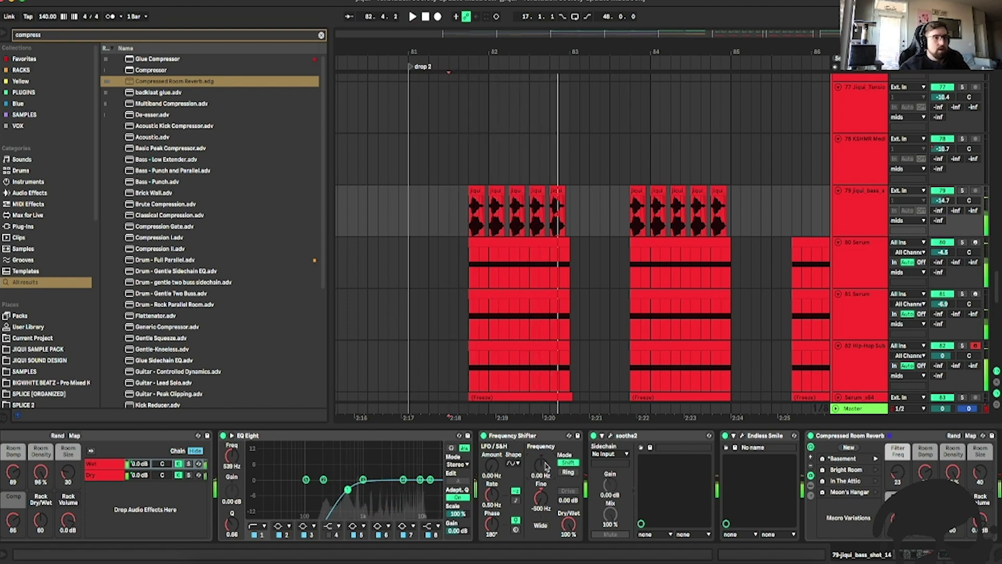
key(space)
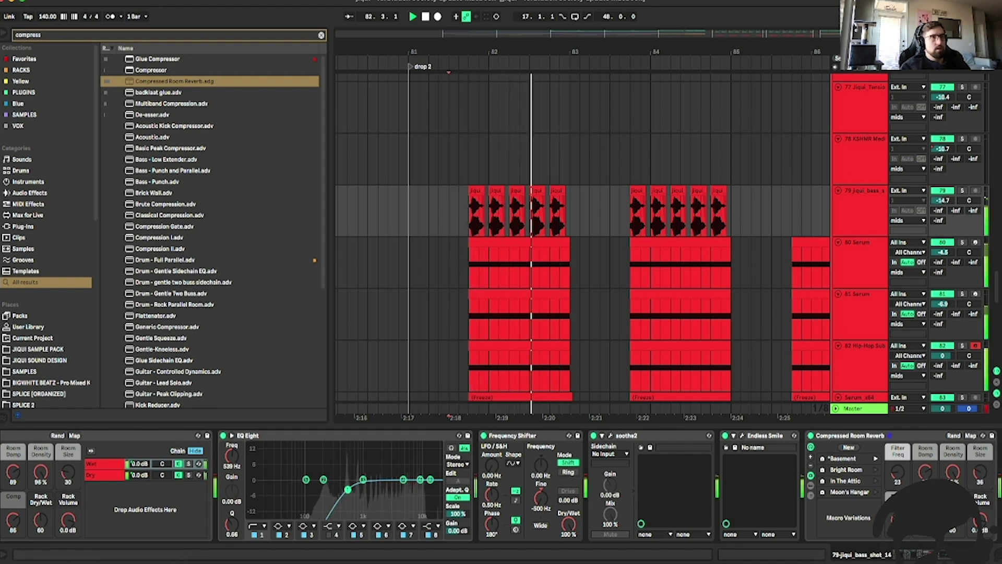
Duplicate the four-bar bass shot pattern on track 79 from bars 81–84 into bars 85–88.
key(minus)
drag(414, 201, 628, 219)
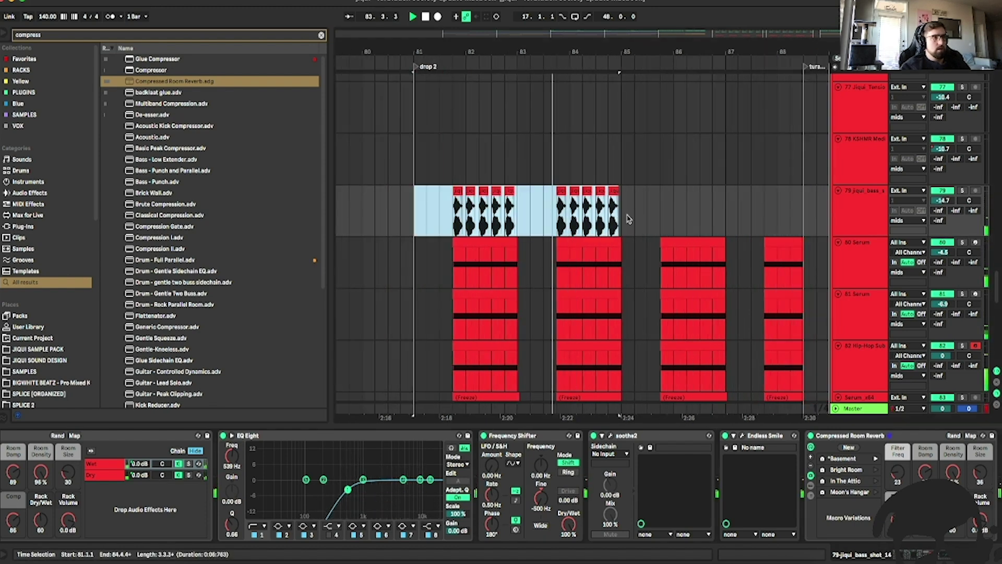
key(super+d)
scroll(577, 177, down, 5)
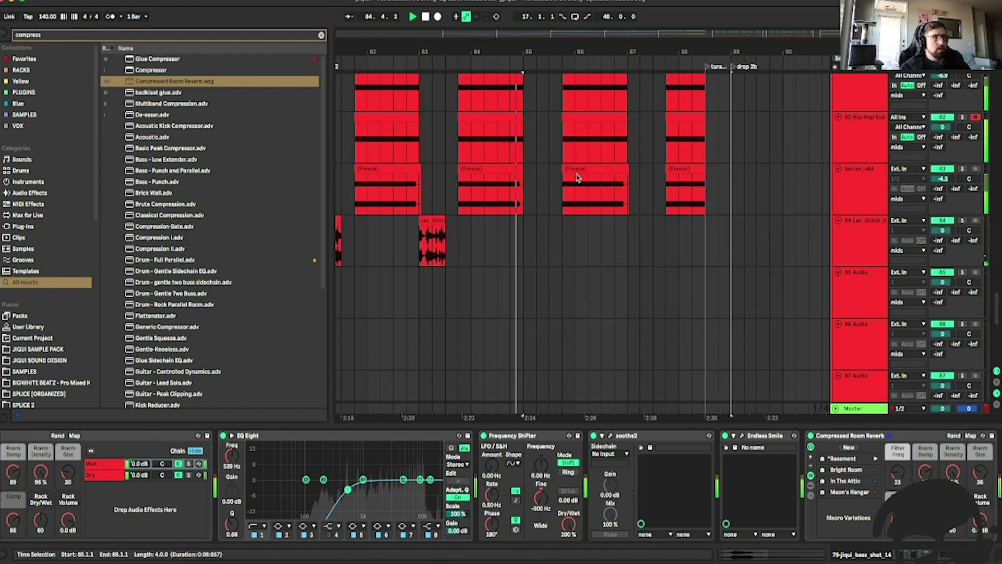
scroll(752, 151, up, 5)
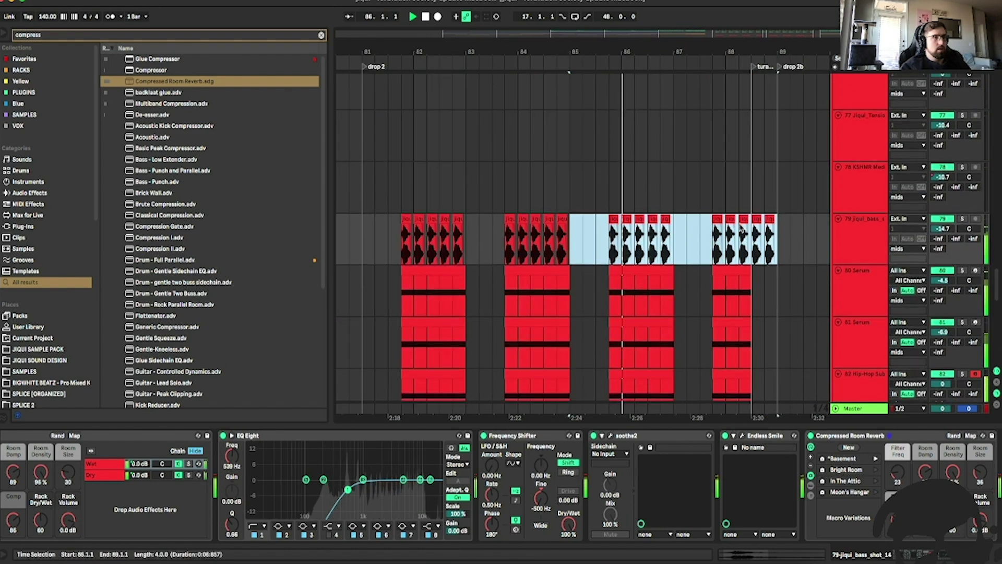
Delete the bass shots on track 79 from 88.3 to 89.1 and stop playback.
scroll(740, 222, down, 1)
drag(781, 213, 752, 219)
key(Delete)
scroll(564, 167, down, 5)
key(space)
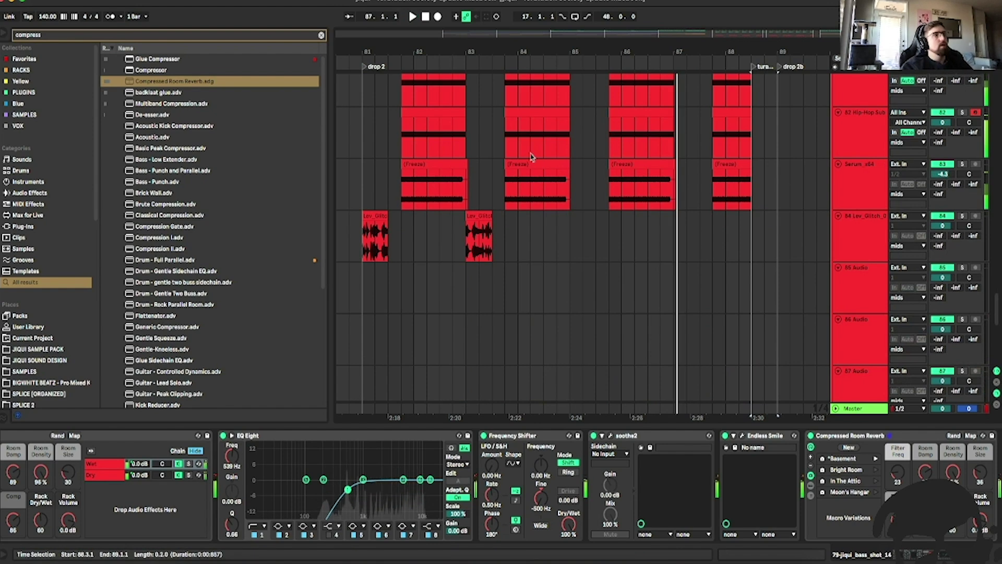
Duplicate the two Lev_Glitch clips on track 84 and place the copies at bars 85 and 87.
scroll(646, 196, left, 2)
scroll(646, 197, down, 2)
scroll(549, 195, up, 5)
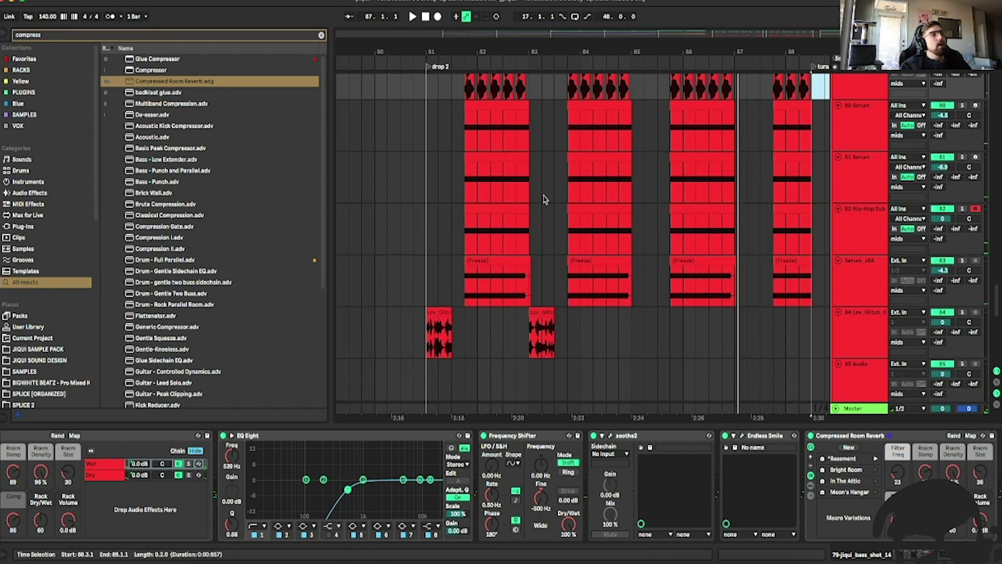
scroll(559, 222, down, 2)
click(847, 257)
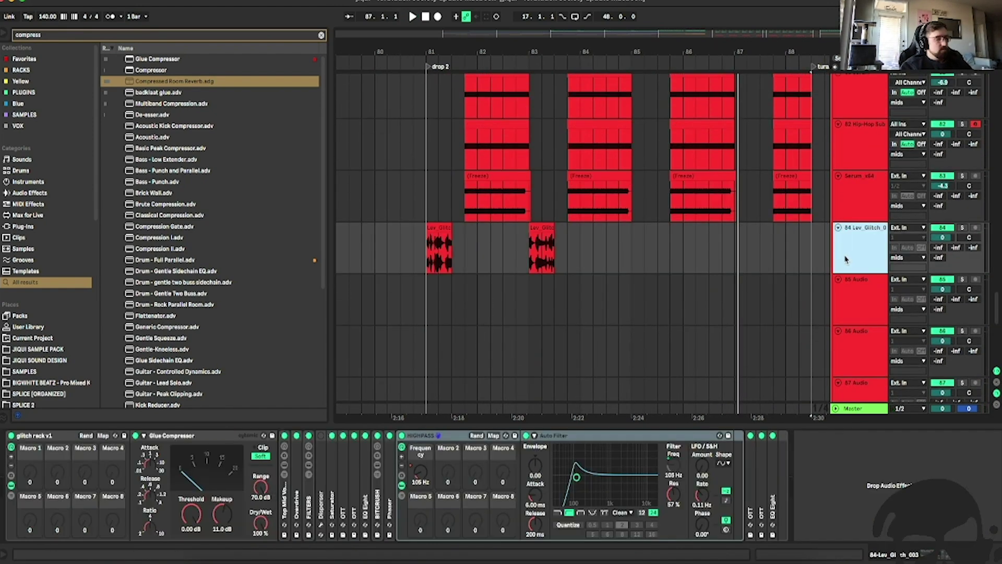
click(811, 270)
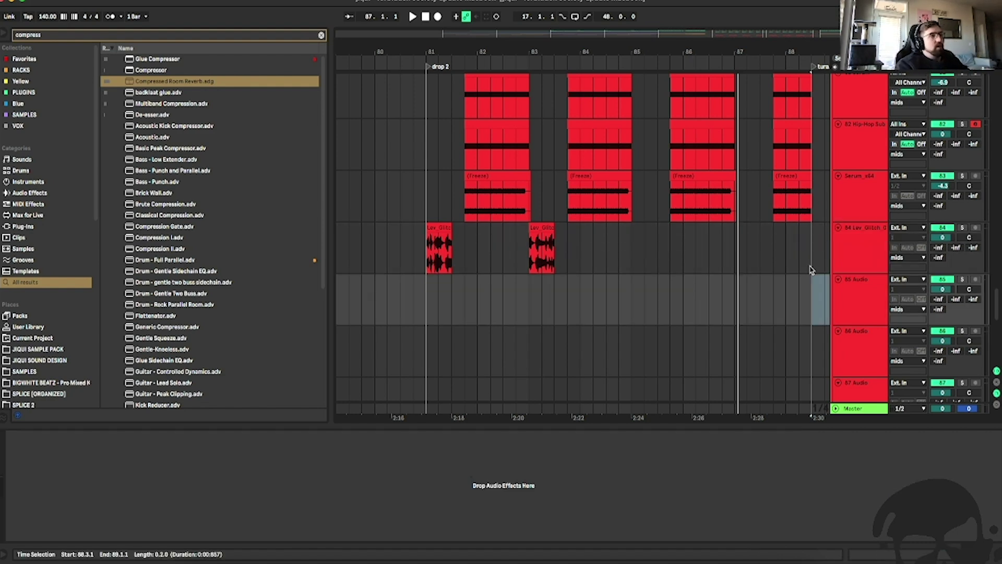
scroll(500, 160, up, 3)
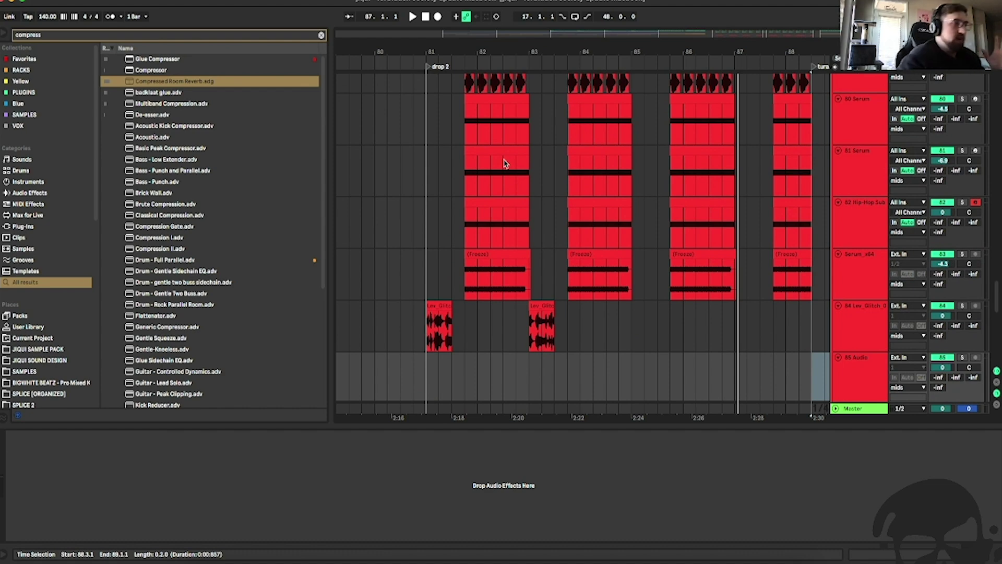
drag(570, 313, 425, 313)
key(super+d)
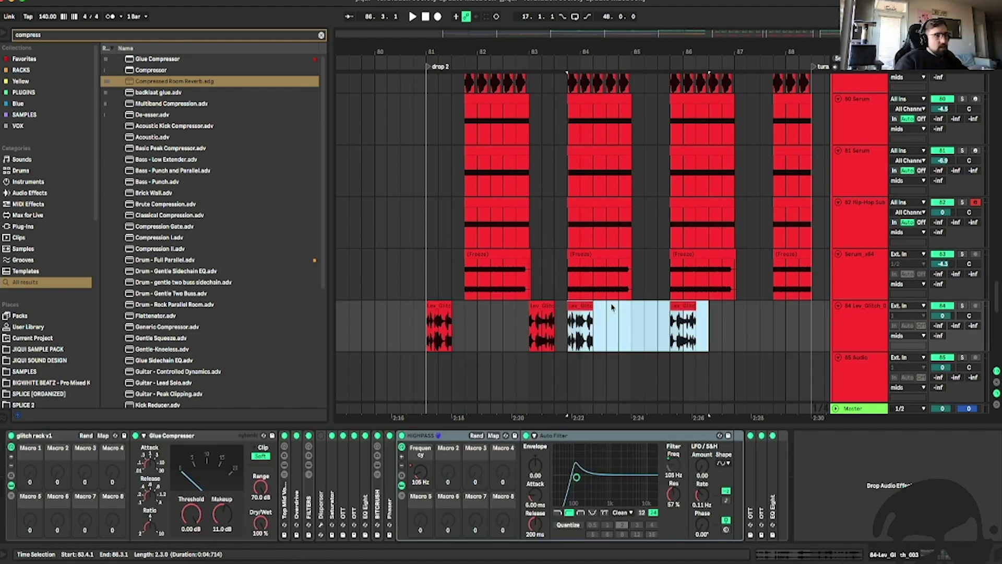
drag(587, 308, 657, 319)
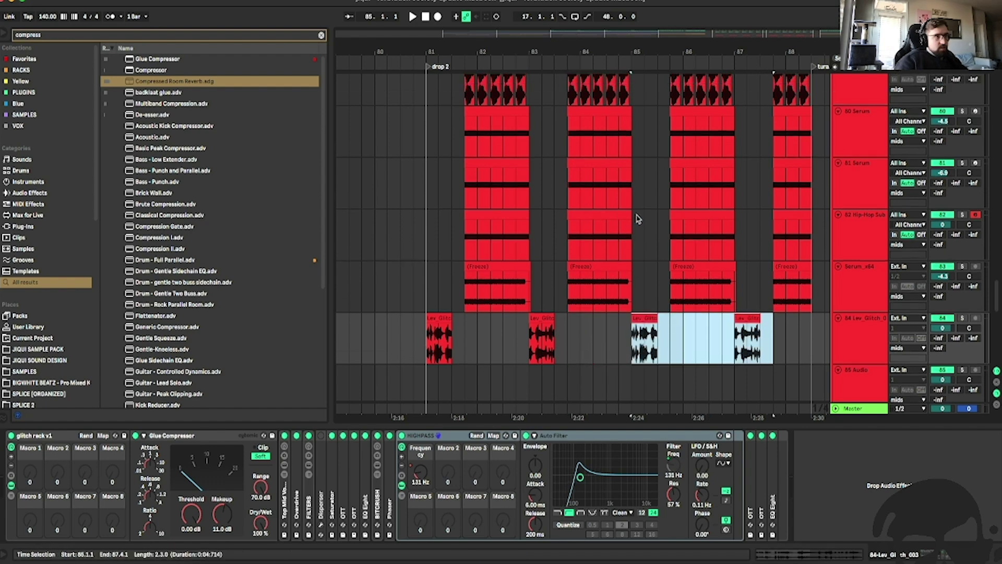
Search the sample browser for "jiq bass".
scroll(652, 235, down, 2)
scroll(597, 219, down, 4)
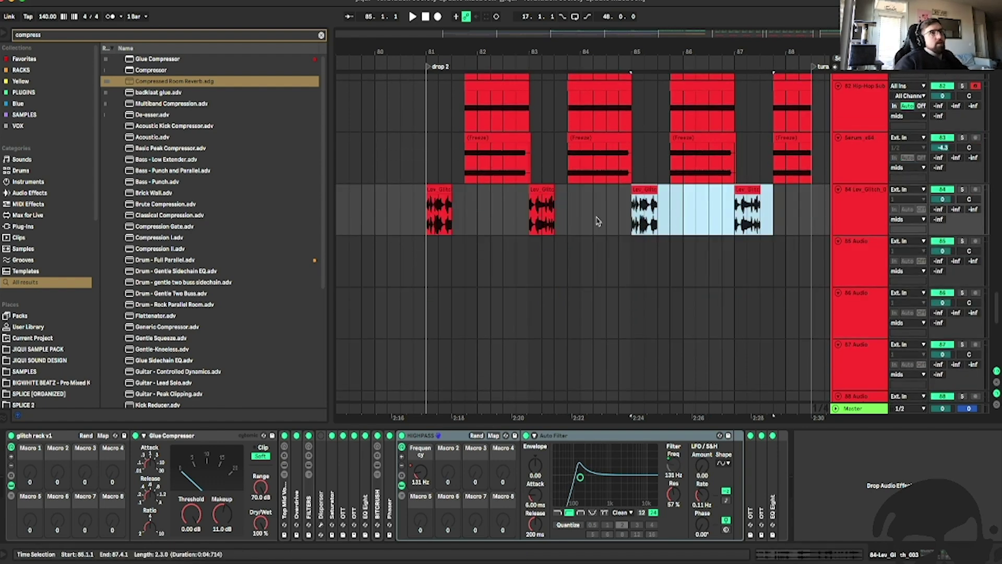
drag(727, 51, 827, 88)
scroll(604, 265, up, 4)
scroll(556, 265, down, 4)
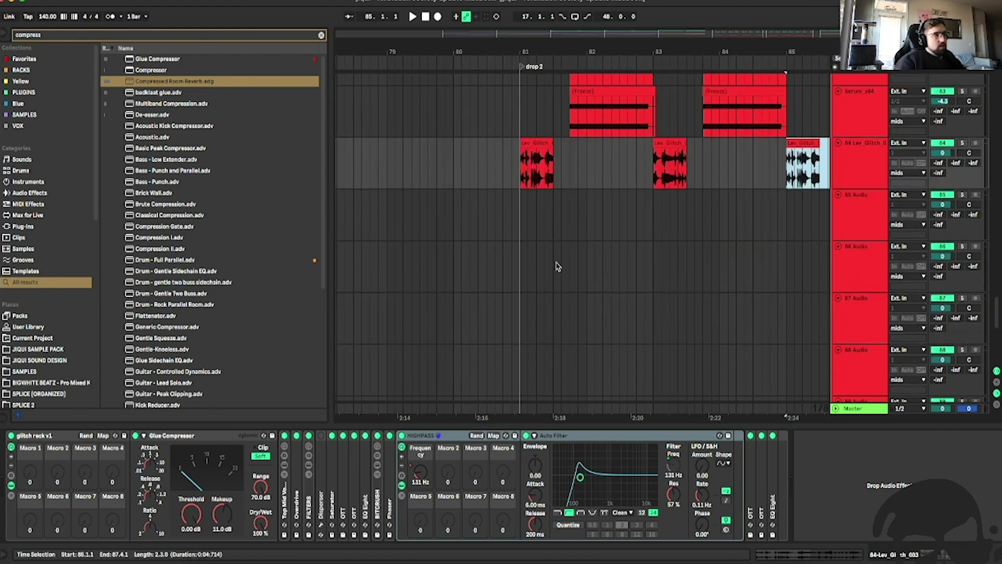
scroll(557, 266, up, 1)
key(super+f)
text(jiq bass)
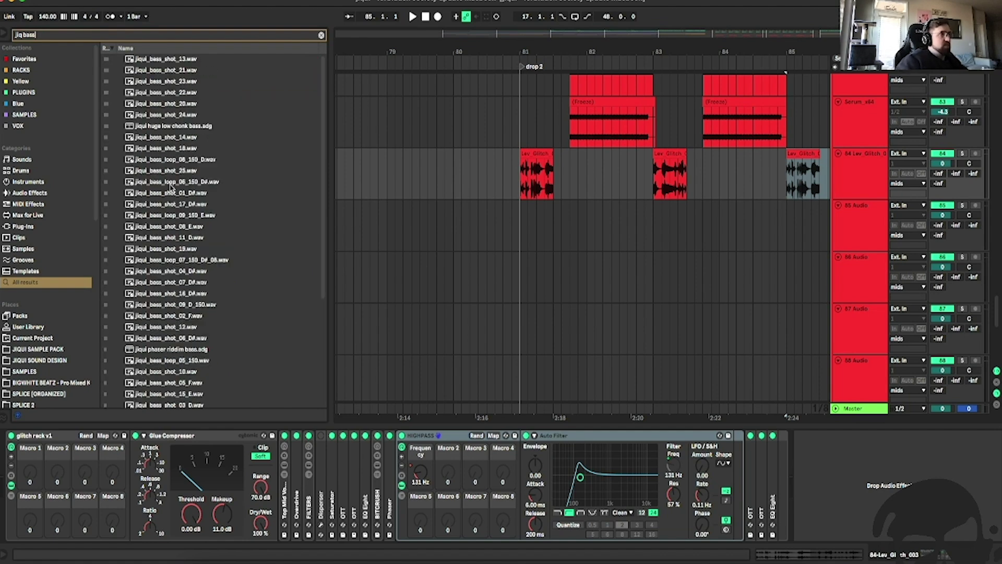
Audition the jiqui bass shots and loops in the search results to find one for the drop.
click(192, 92)
scroll(191, 102, down, 5)
click(193, 149)
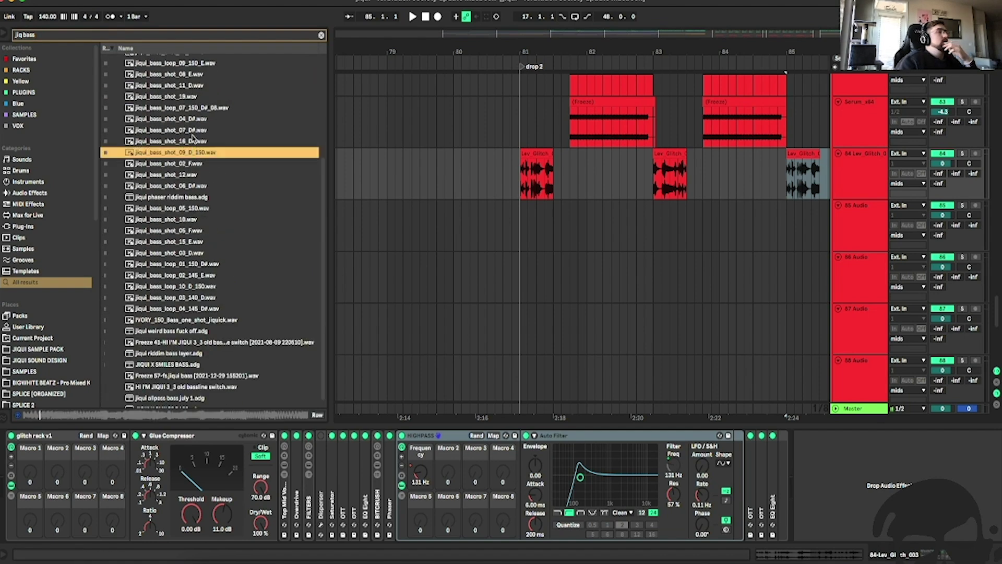
click(197, 128)
scroll(202, 142, up, 3)
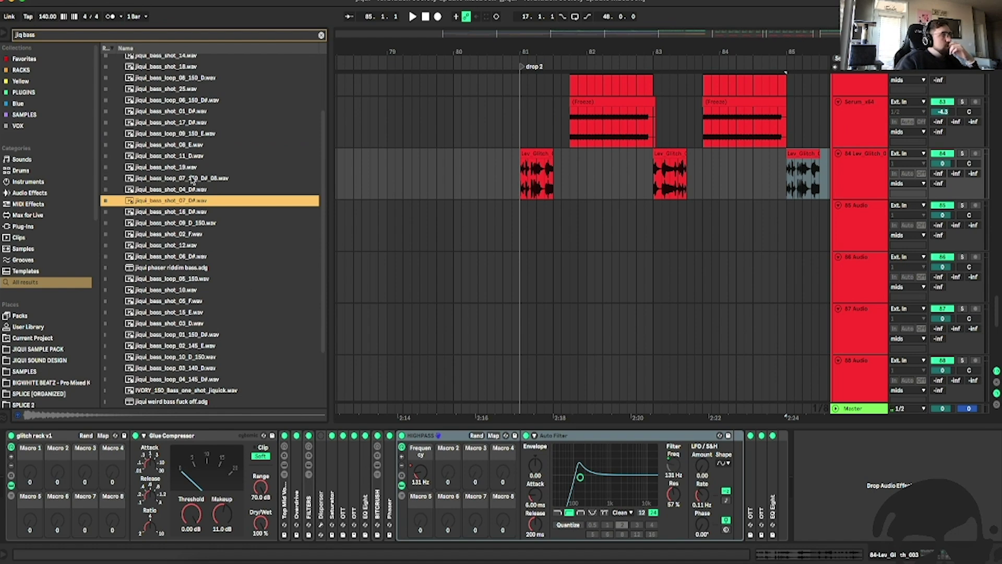
click(189, 156)
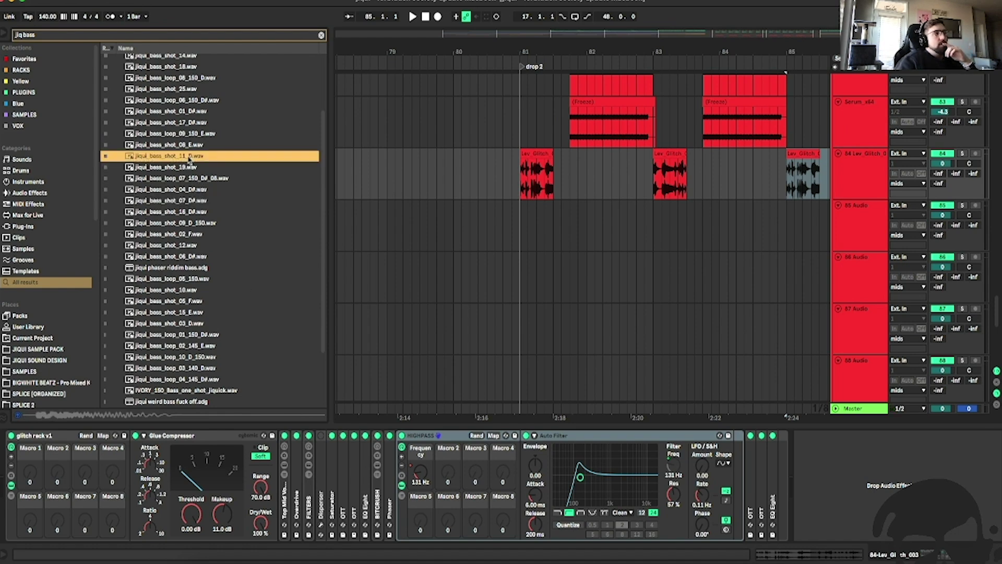
click(199, 137)
click(193, 142)
click(196, 114)
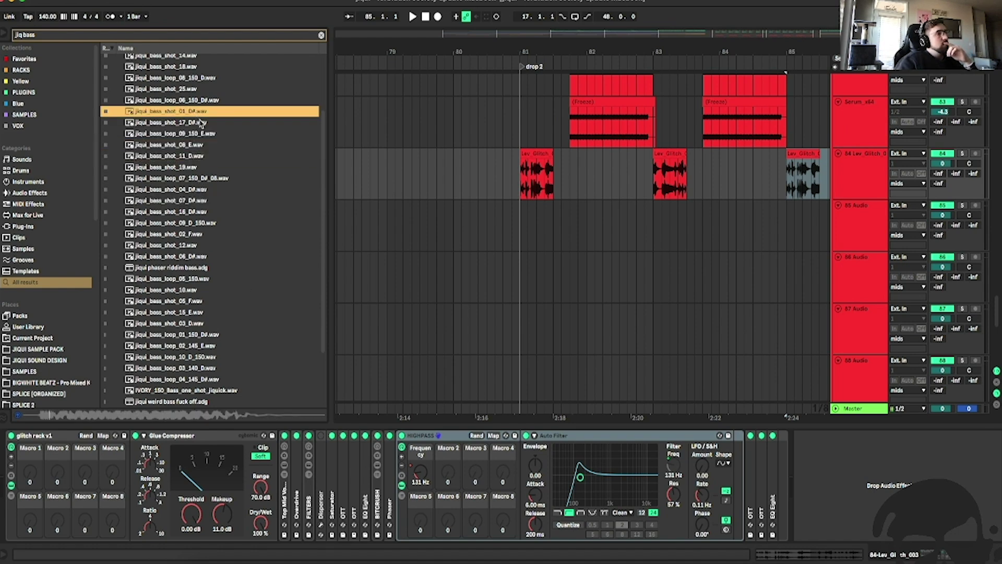
scroll(195, 121, up, 3)
click(193, 126)
click(187, 148)
click(191, 136)
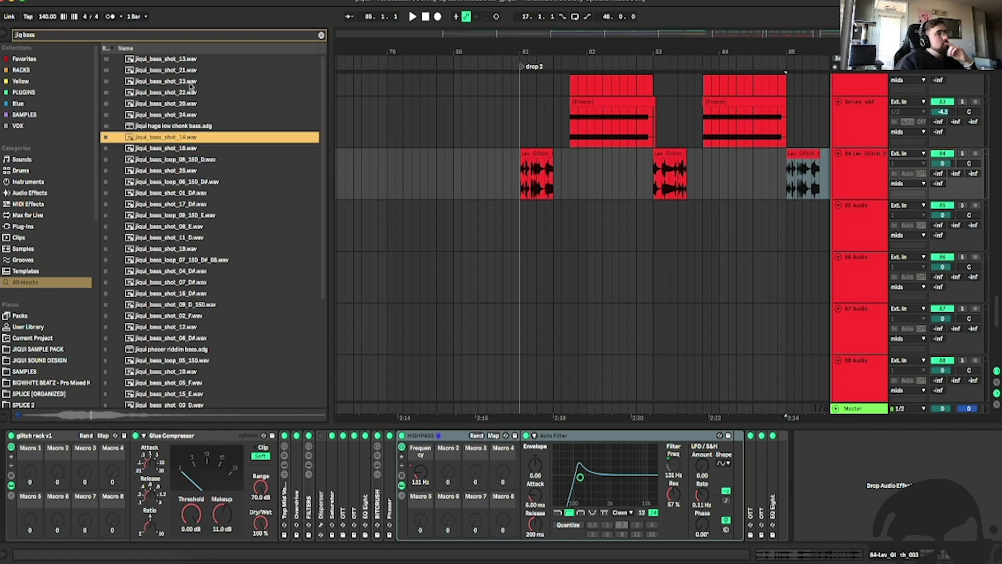
click(184, 93)
click(185, 114)
click(185, 103)
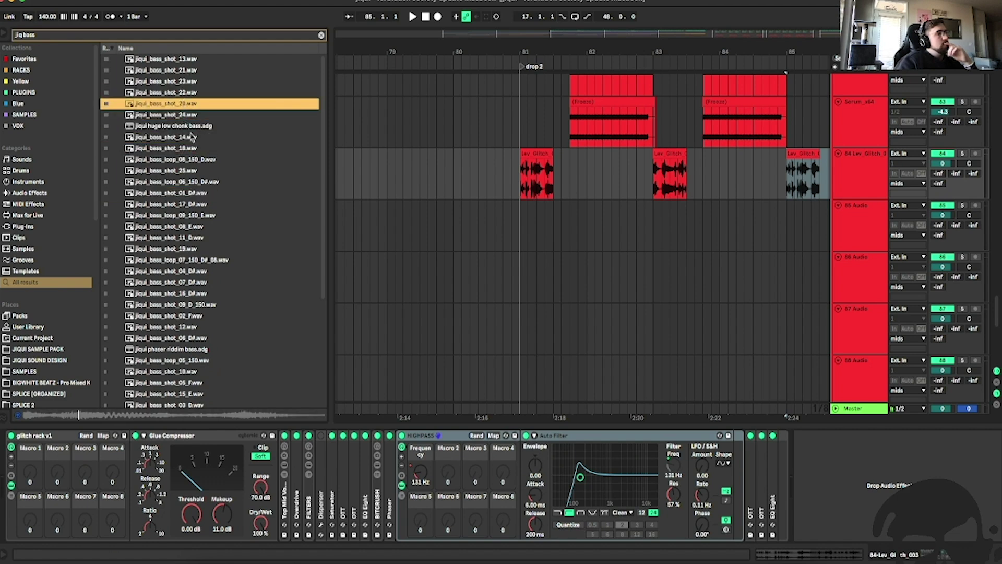
scroll(192, 183, down, 5)
click(189, 256)
scroll(191, 256, up, 5)
click(184, 208)
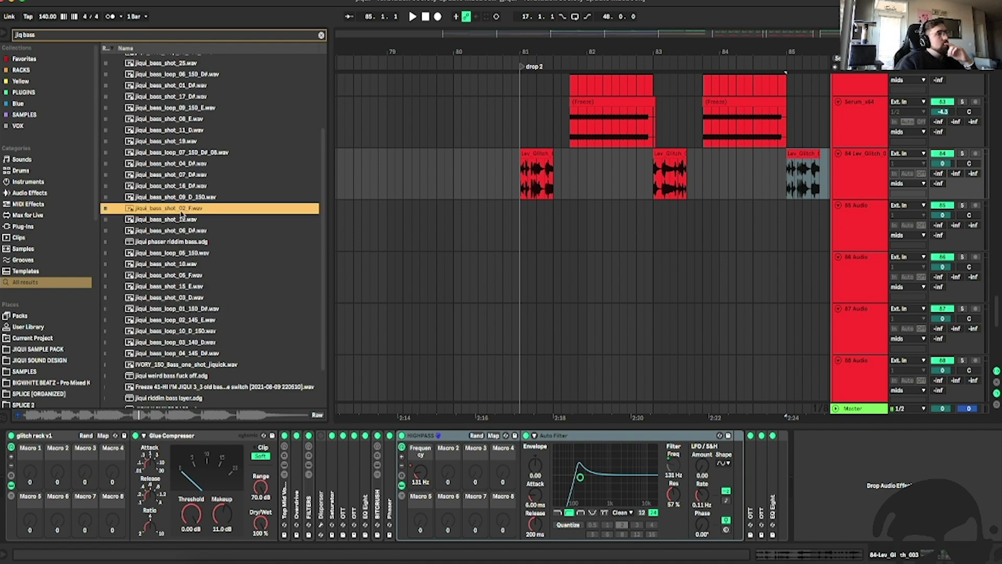
scroll(205, 230, up, 1)
scroll(205, 230, up, 3)
click(186, 272)
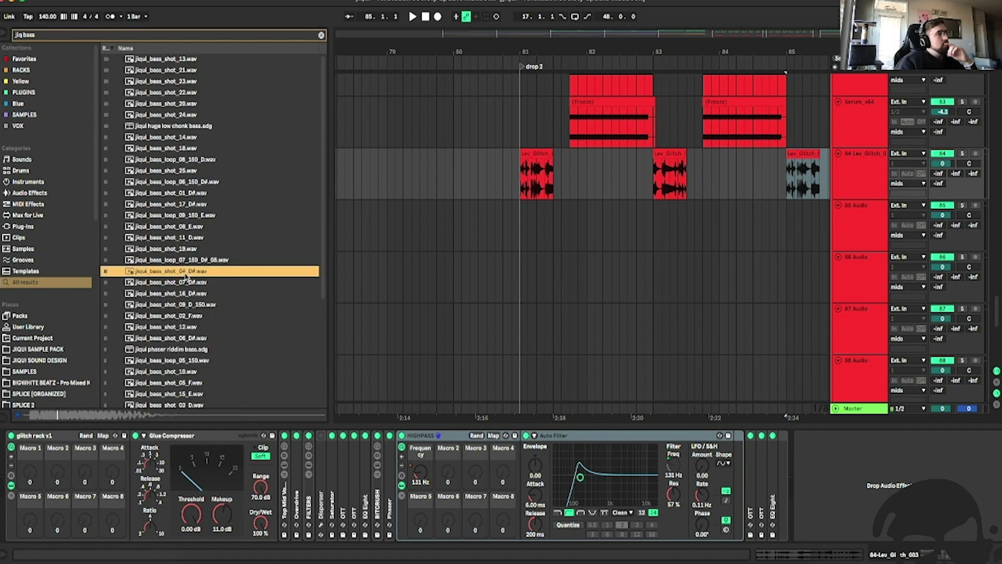
click(181, 237)
click(178, 228)
click(182, 216)
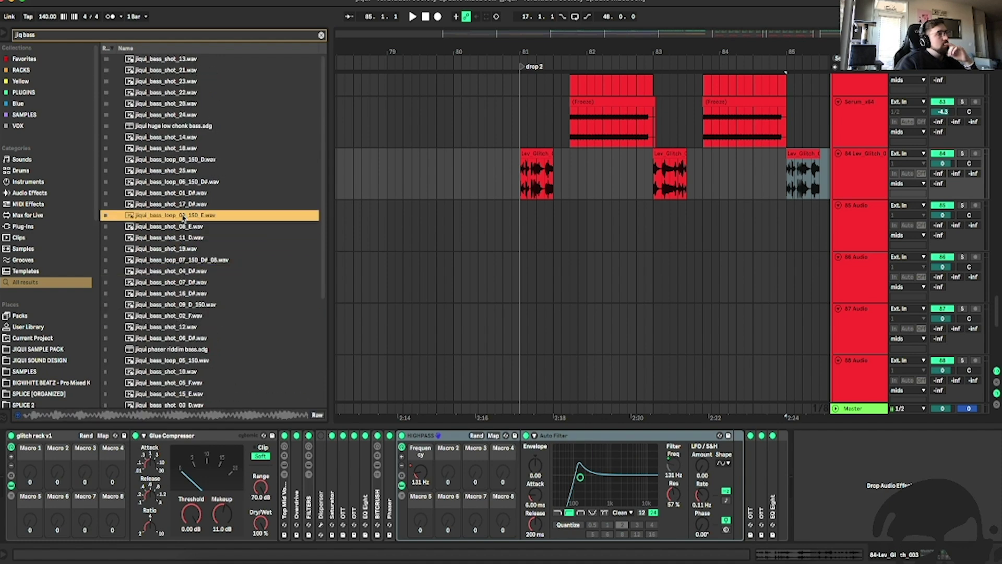
click(188, 204)
click(188, 159)
click(187, 149)
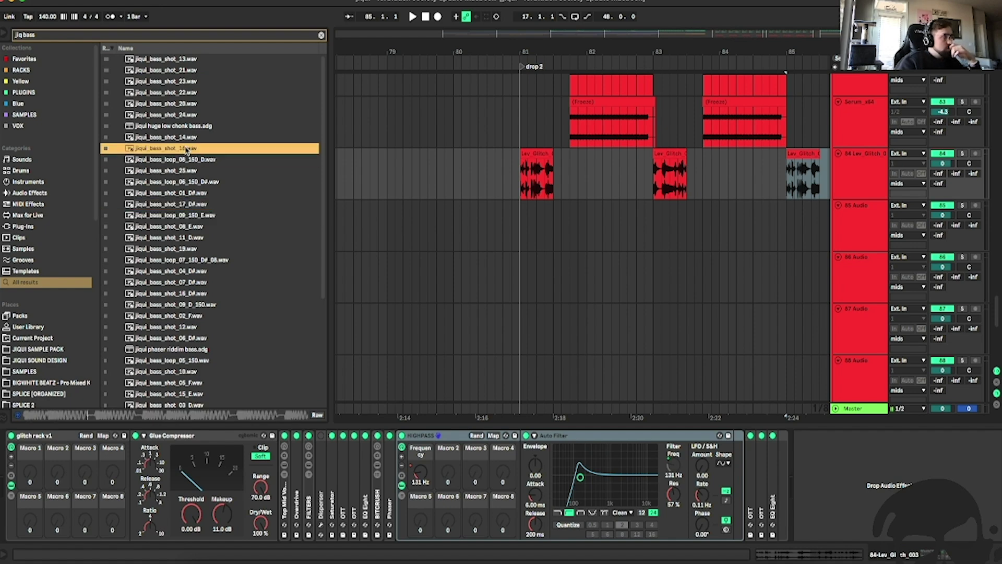
click(188, 137)
click(187, 113)
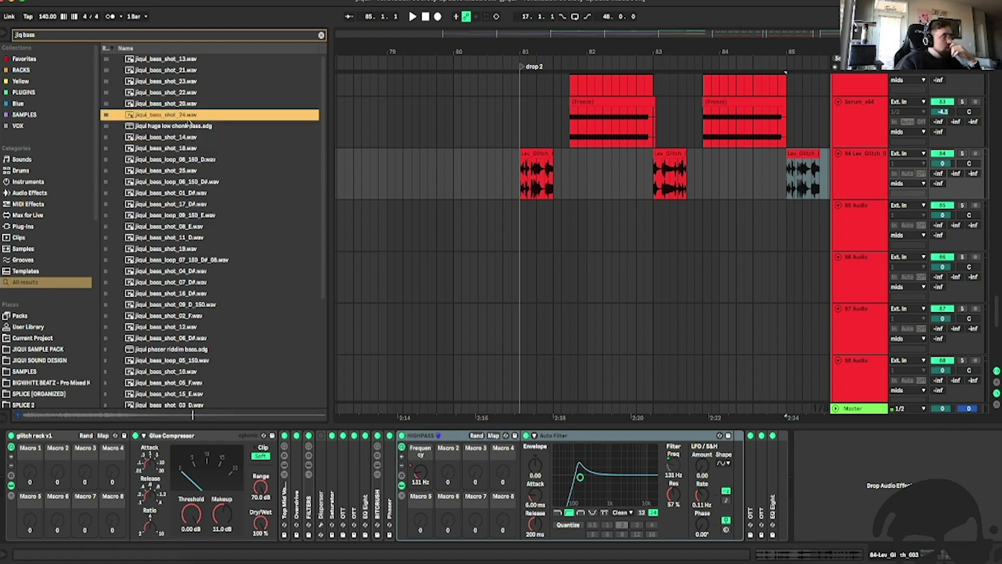
click(186, 95)
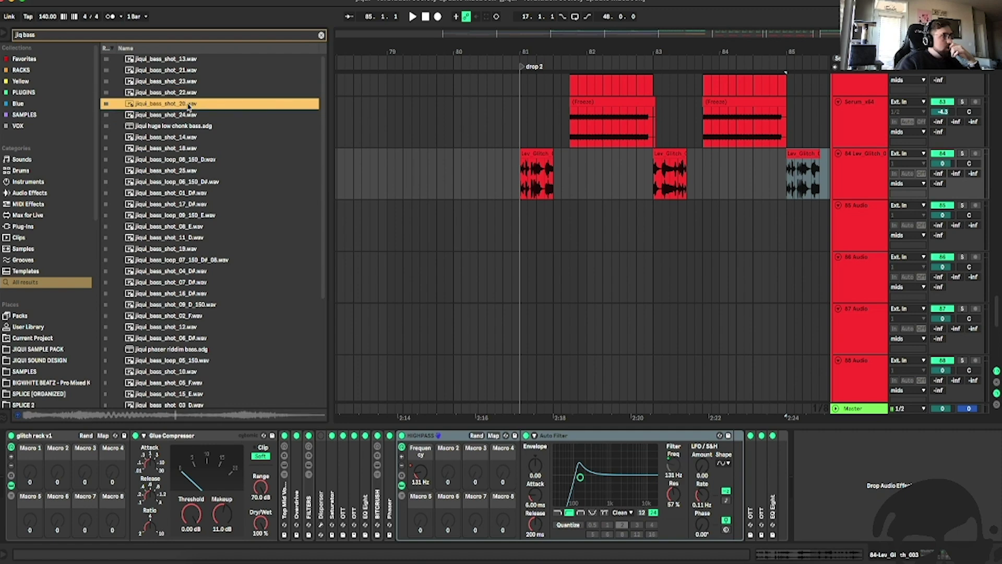
Place jiqui_bass_shot_23.wav on track 85 at 81.4.1 and play it in context.
click(176, 84)
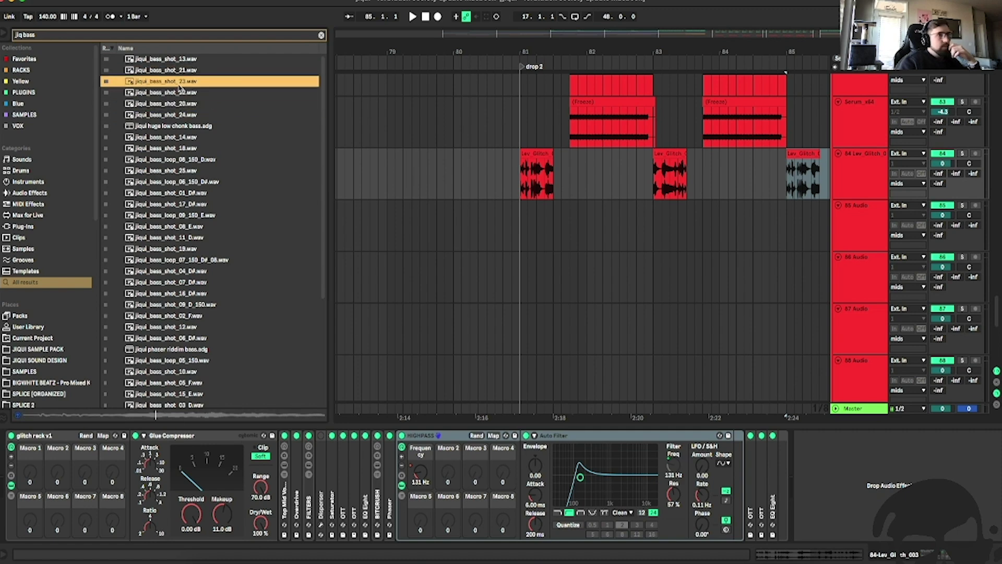
drag(179, 81, 673, 245)
drag(573, 233, 571, 234)
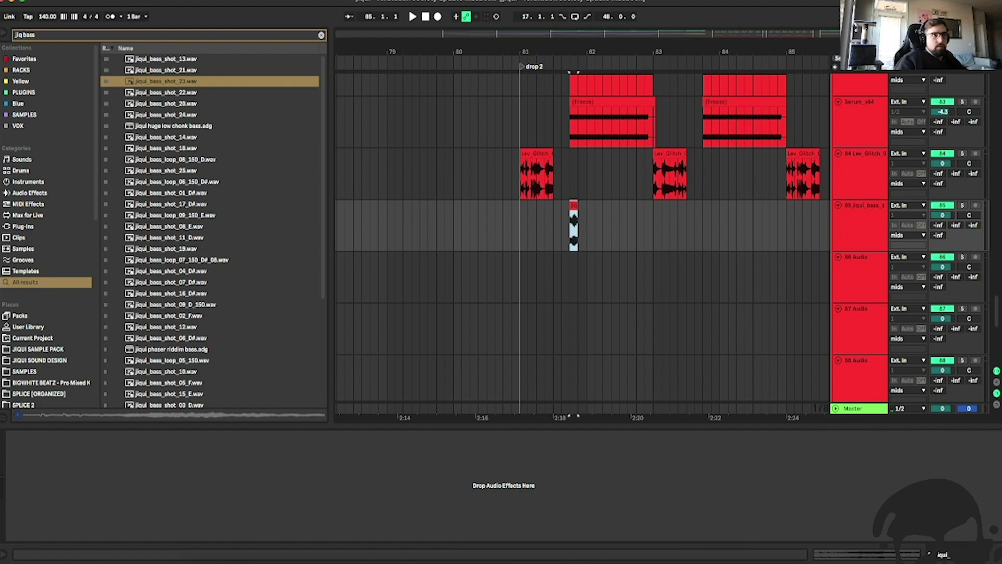
key(plus)
key(plus)
key(plus)
key(space)
key(space)
key(space)
key(space)
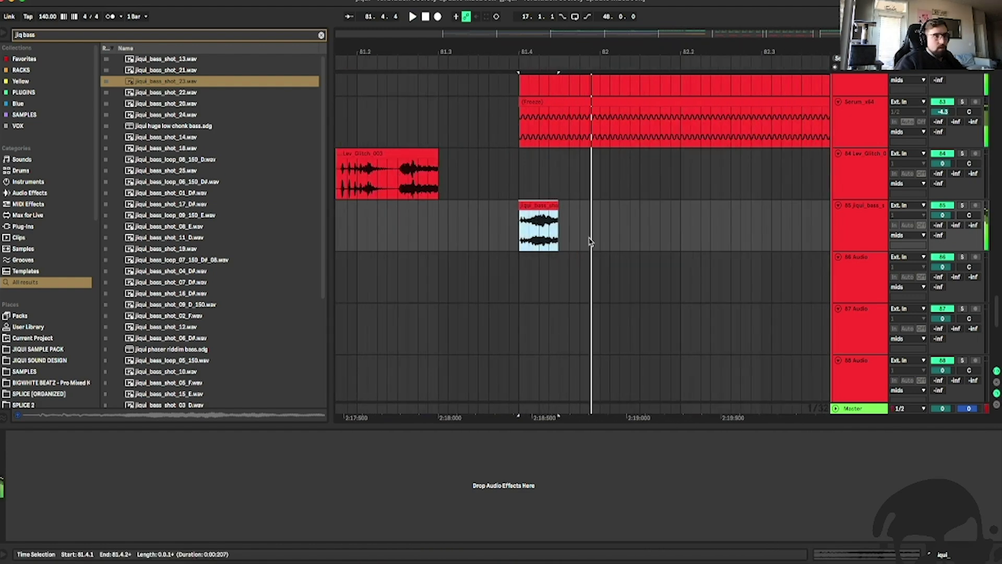
Solo track 85 and shorten the bass shot clip at 81.4.1 to about 153 ms, checking it by playback.
click(963, 206)
key(space)
key(space)
key(space)
drag(519, 205, 528, 205)
key(space)
key(space)
key(space)
key(space)
key(space)
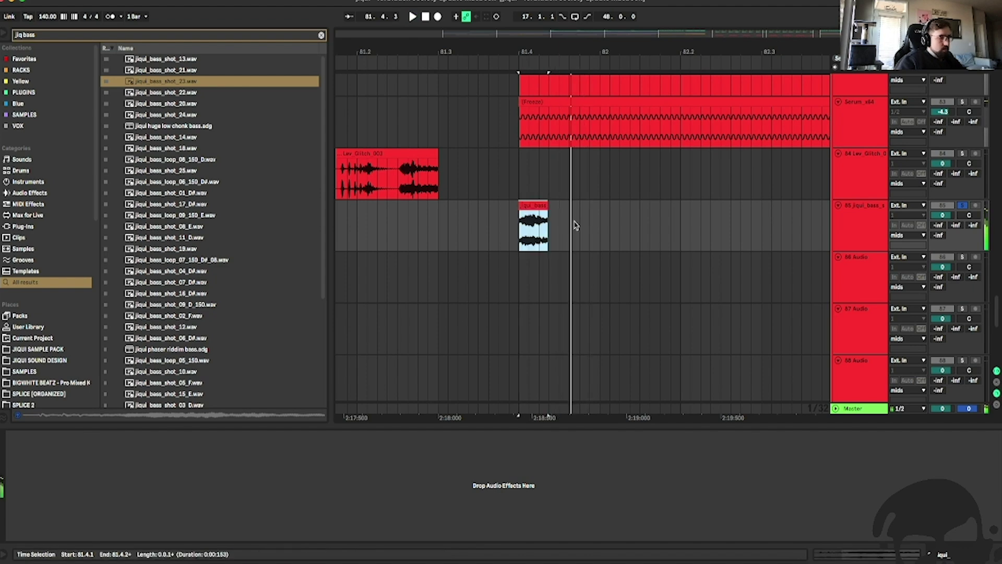
Add Frequency Shifter to track 85, set its Fine value to -500 Hz and play the shot.
key(super+f)
text(fre)
drag(157, 62, 651, 259)
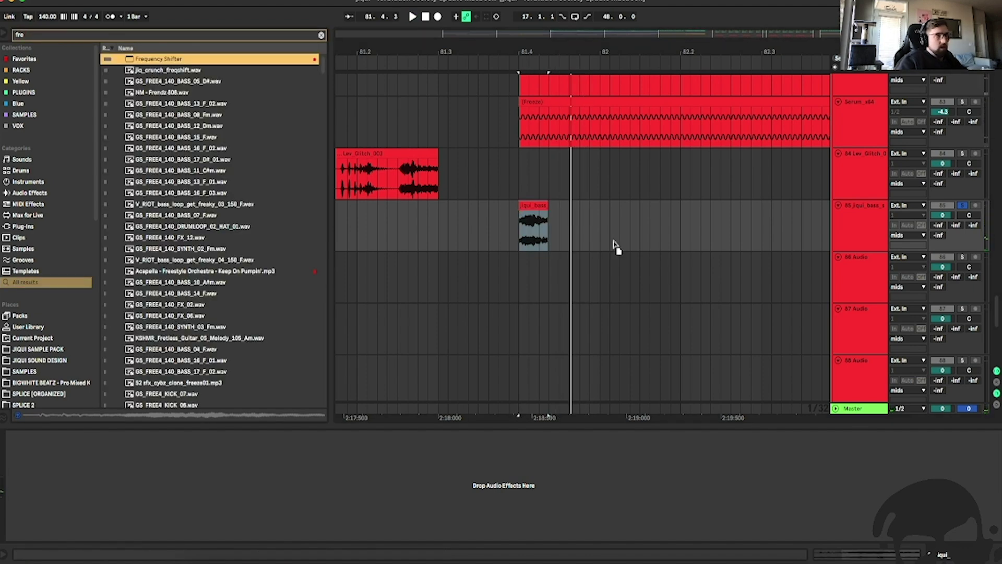
drag(469, 397, 470, 397)
key(space)
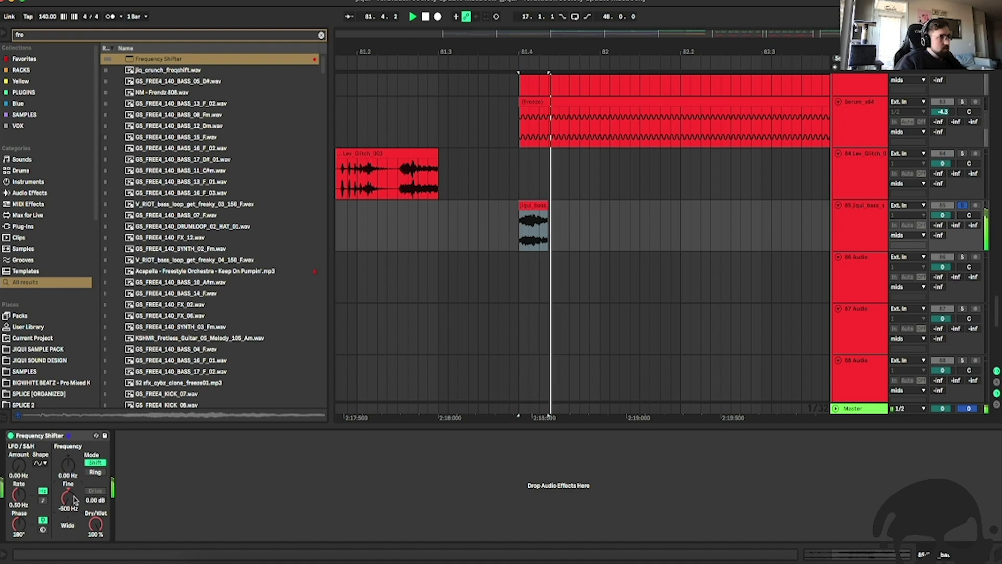
Add Compressed Room Reverb after Frequency Shifter with Room Amount at 27%, and raise the shifter's Frequency.
text(compress)
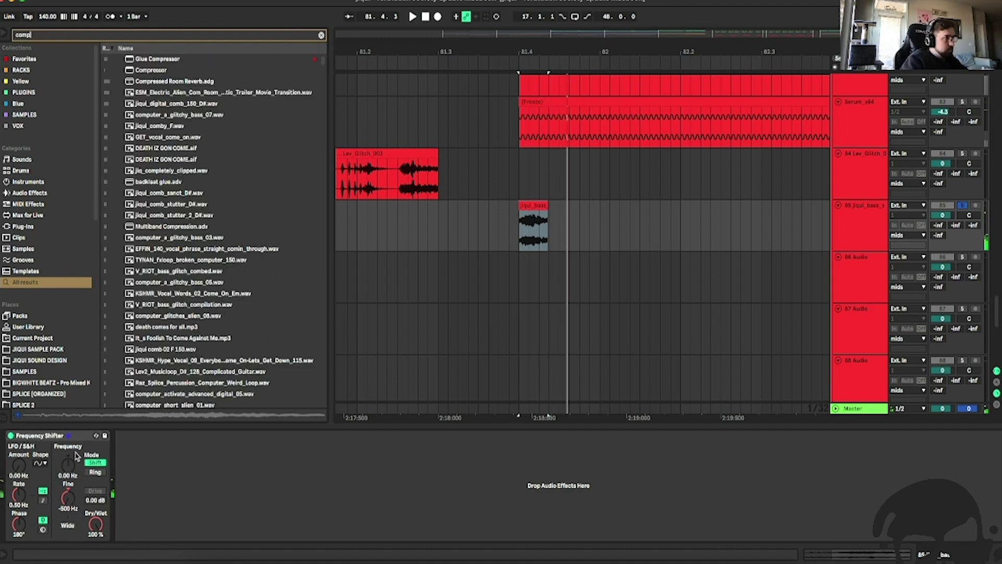
click(192, 84)
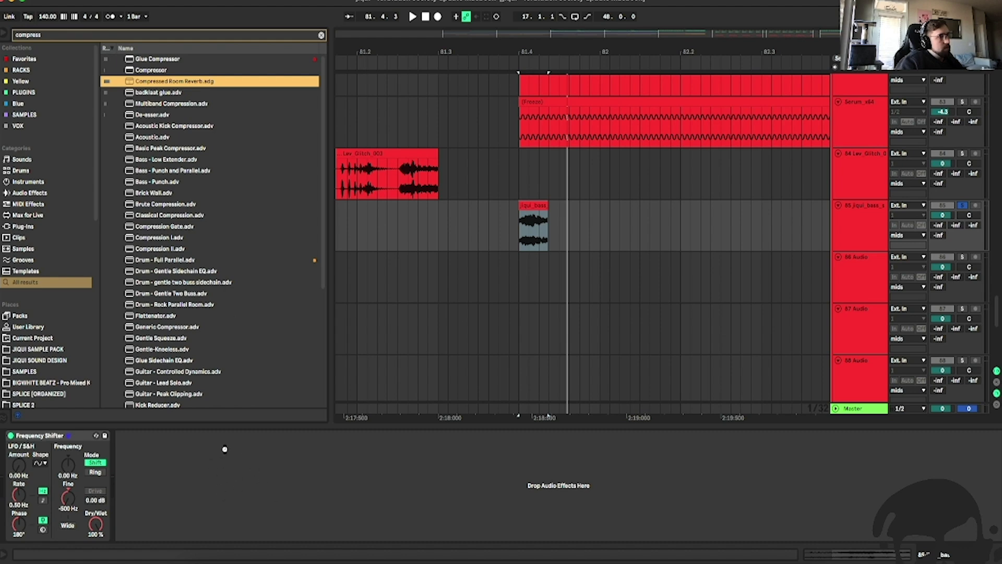
drag(214, 451, 214, 450)
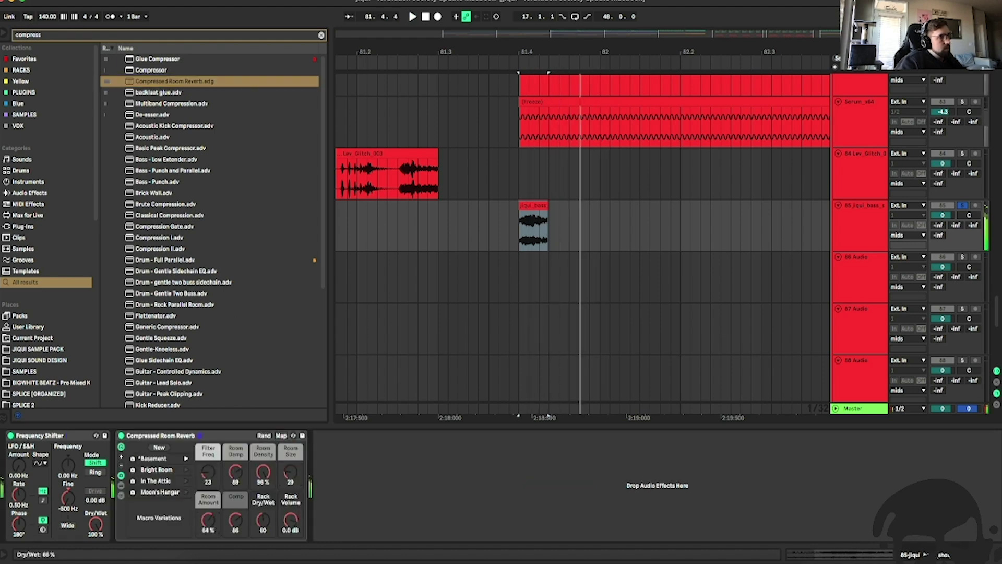
mouse_move(72, 466)
mouse_down()
mouse_move(72, 490)
mouse_move(71, 465)
mouse_up()
Enable Warp on the bass shot clip, change its warp mode and adjust its pitch while playing it back.
double_click(532, 204)
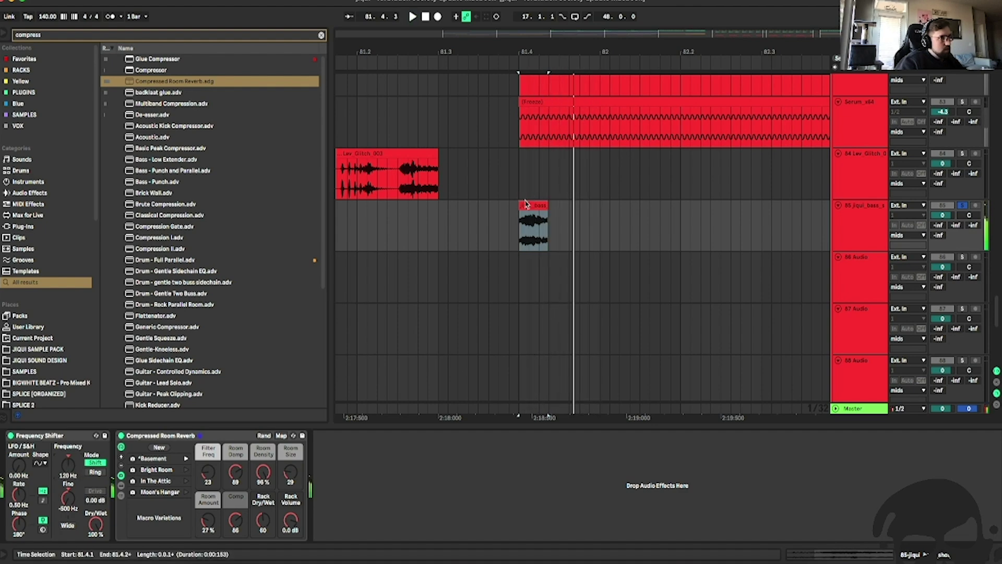
click(107, 181)
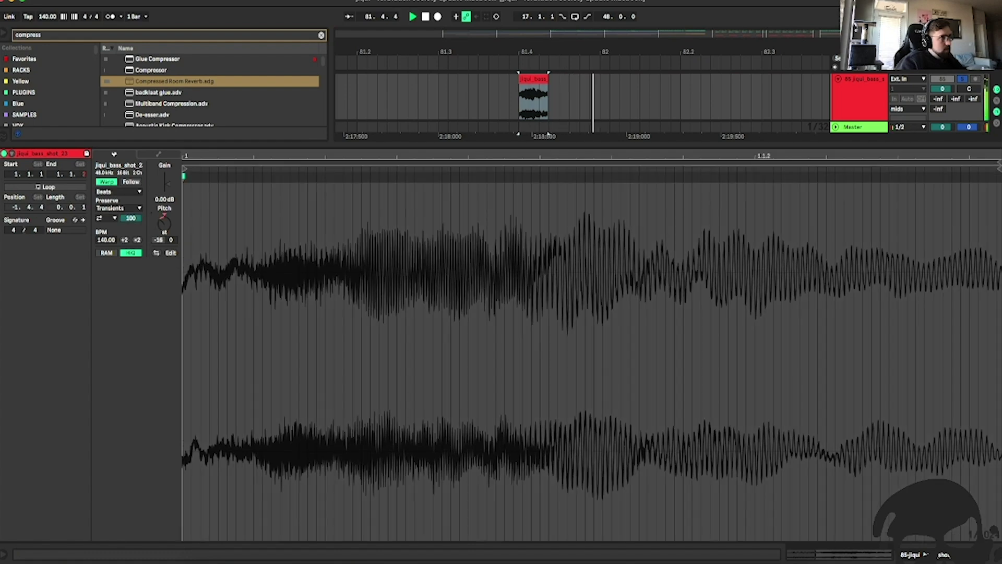
click(119, 191)
click(120, 250)
drag(168, 230, 168, 240)
key(space)
key(space)
key(space)
key(space)
Add EQ Eight after Compressed Room Reverb on track 85 and cut the lows at about 359 Hz.
double_click(848, 104)
key(super+f)
text(EQ)
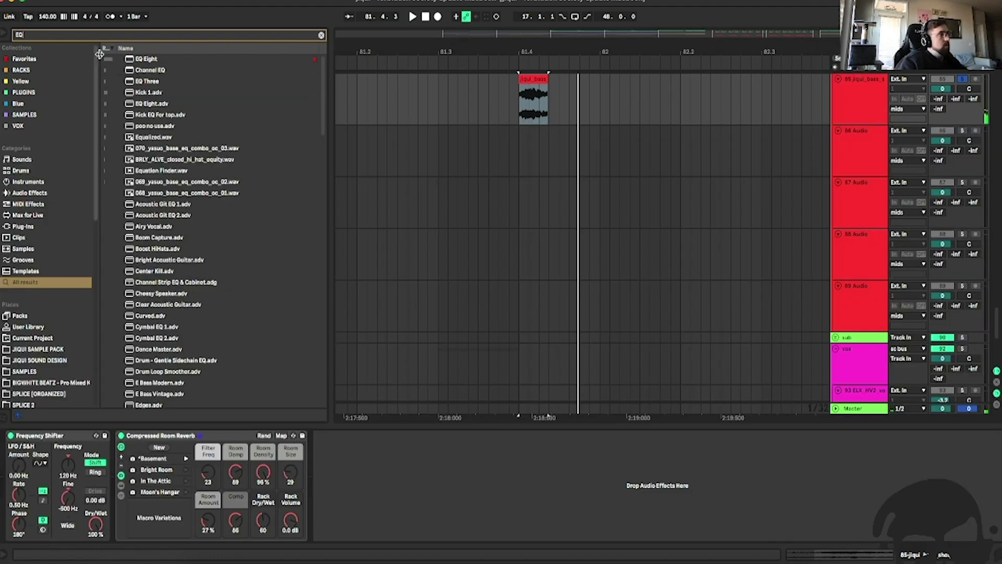
click(141, 61)
drag(358, 476, 429, 488)
key(space)
key(space)
key(space)
key(space)
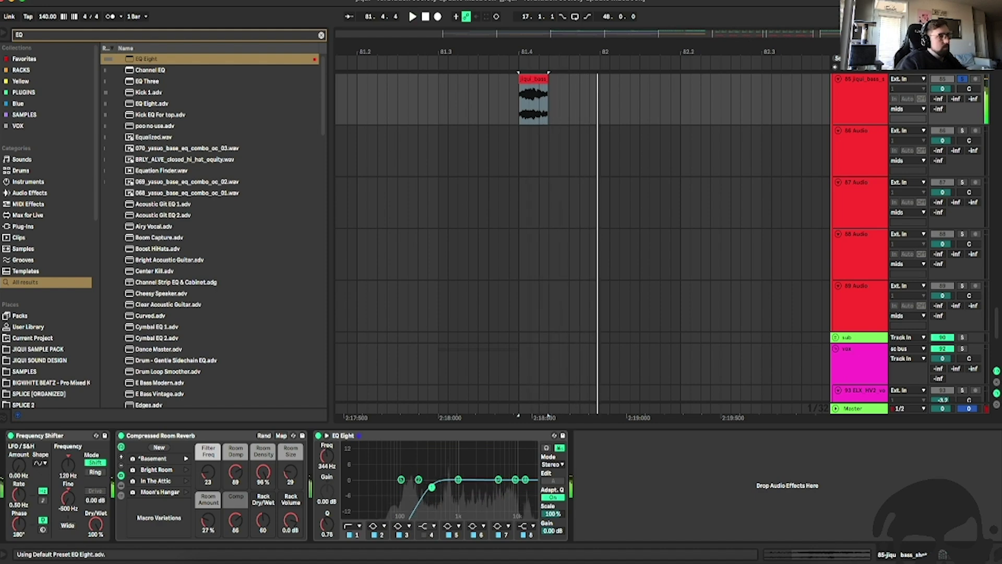
Insert Delay between Compressed Room Reverb and EQ Eight, with both channels in Time mode at 20.0 ms.
key(ctrl+f)
text(delay)
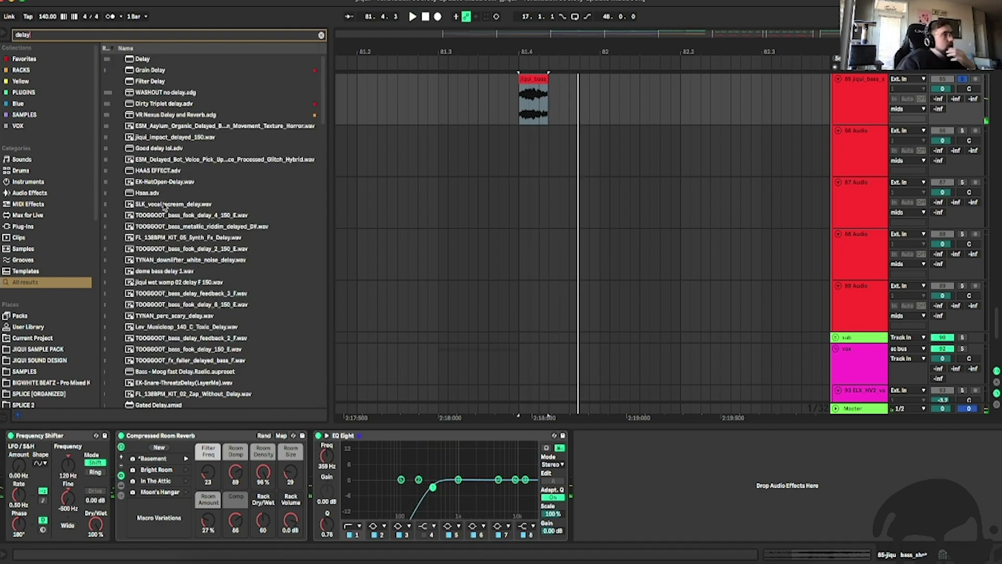
drag(139, 62, 404, 396)
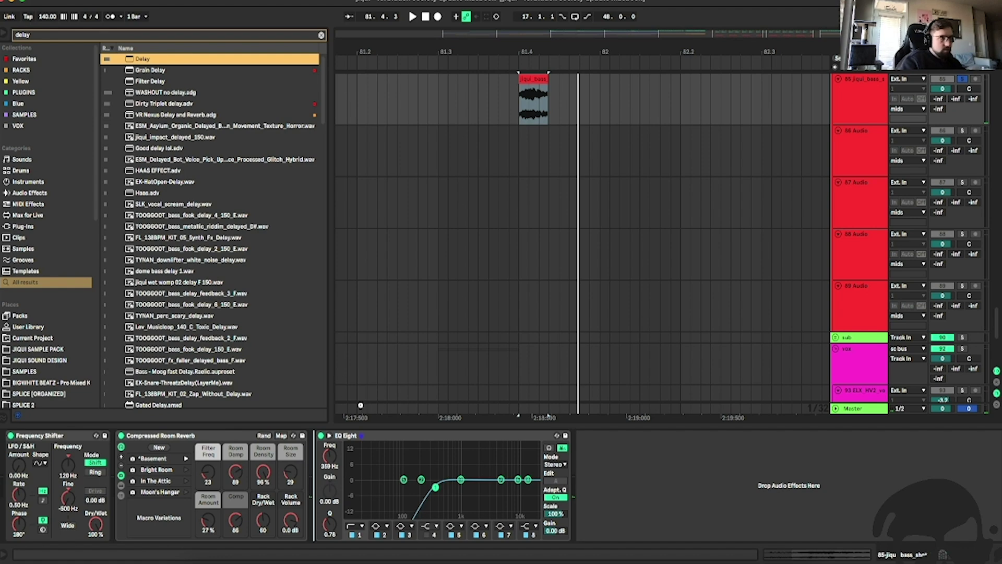
drag(360, 405, 341, 493)
click(373, 455)
key(space)
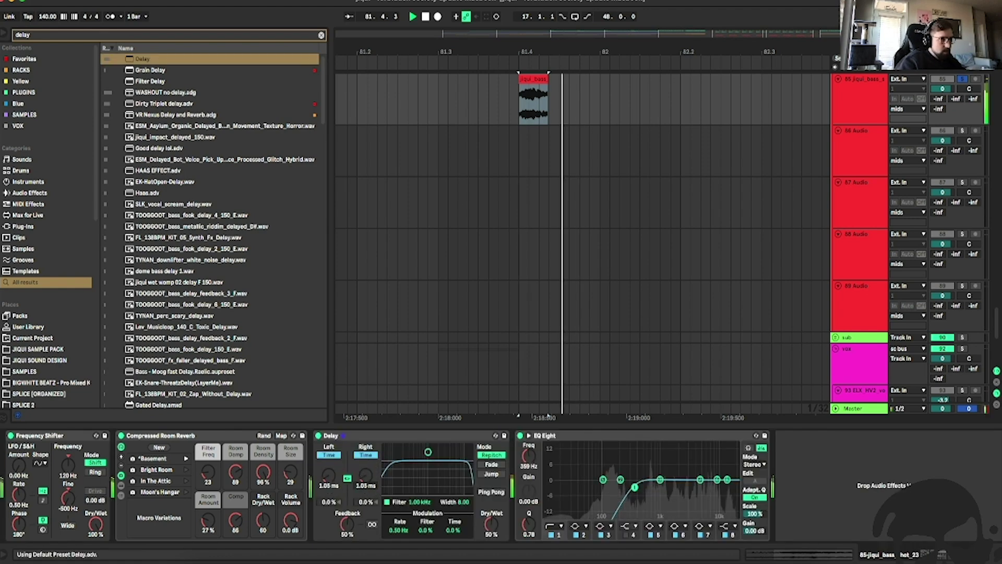
drag(365, 475, 365, 463)
key(space)
key(space)
key(space)
key(space)
key(space)
key(space)
key(space)
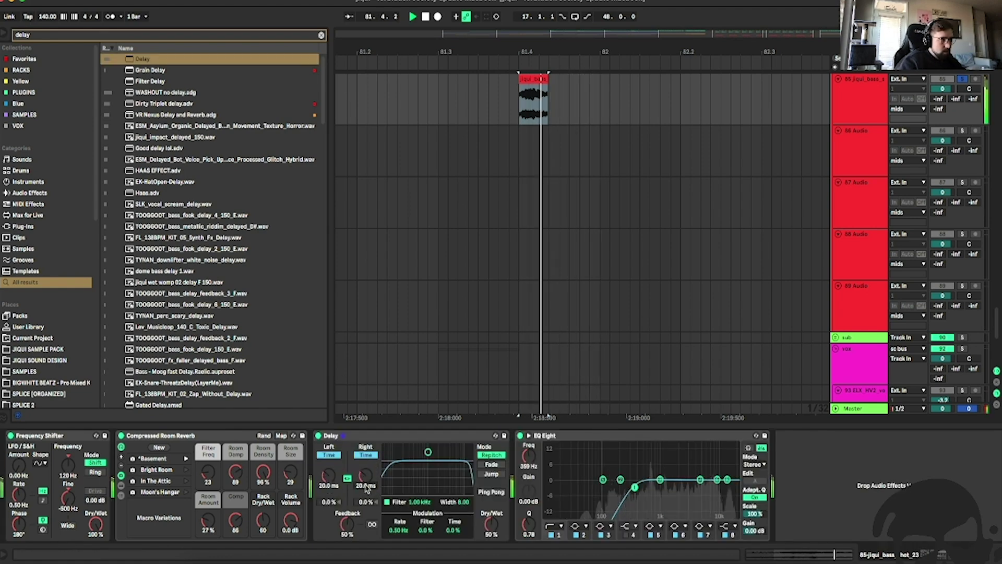
Lower the Delay's Feedback to 23% and its Dry/Wet to 25% while playing the shot.
drag(347, 527, 348, 543)
key(space)
key(space)
key(space)
key(space)
key(space)
key(space)
key(space)
key(space)
drag(491, 524, 491, 540)
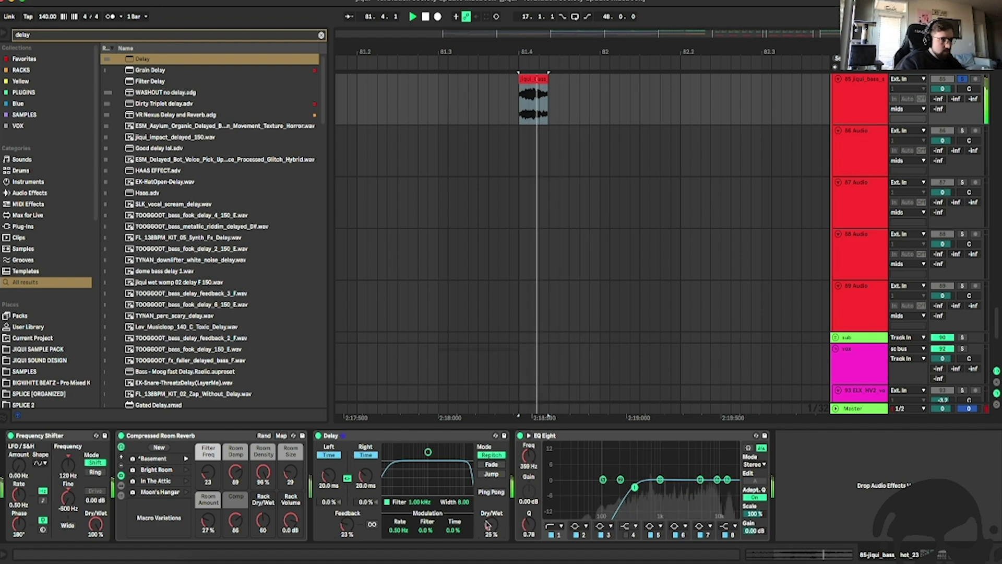
Set the Delay's left and right times to 24.1 ms and play the shot.
drag(365, 475, 366, 478)
key(space)
key(space)
key(space)
key(space)
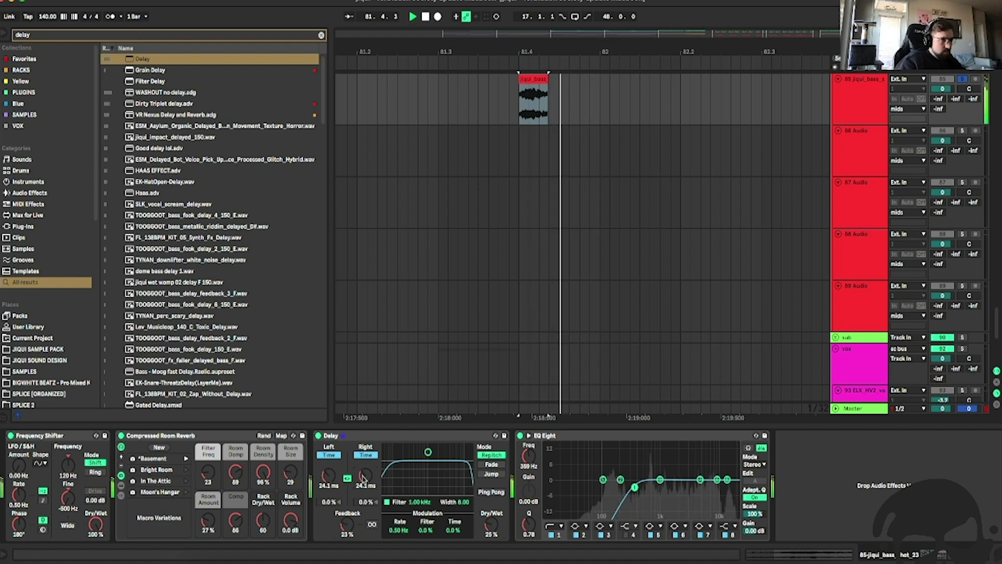
Insert MFreqShifter between Delay and EQ Eight, raise its Shift and play the shot.
key(super+f)
text(fmdf)
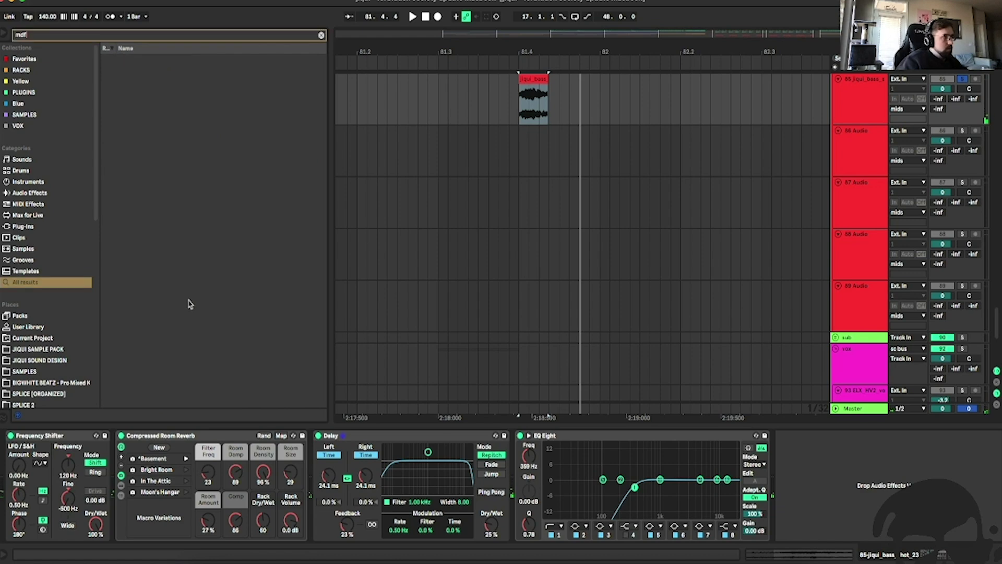
text(req)
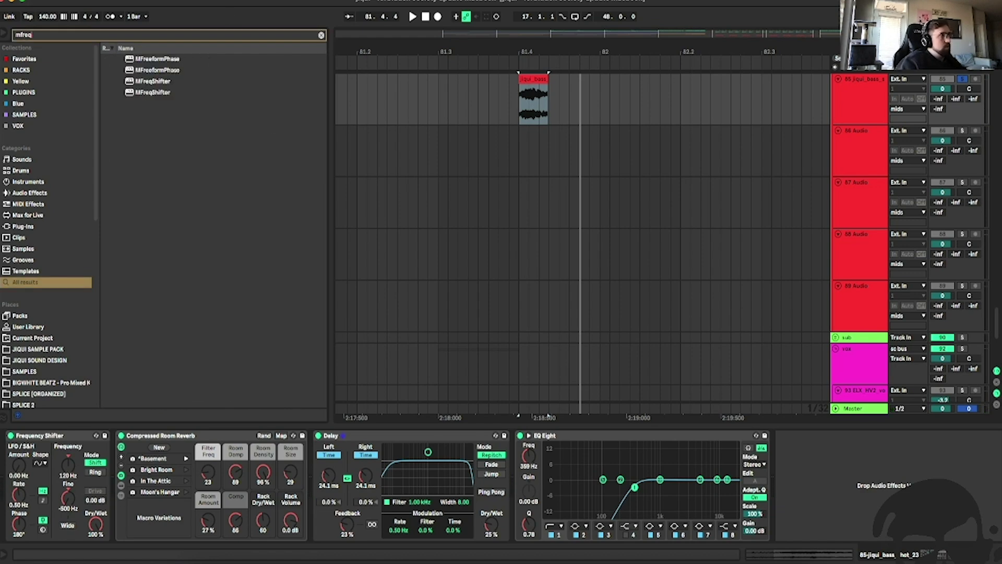
drag(151, 73, 533, 458)
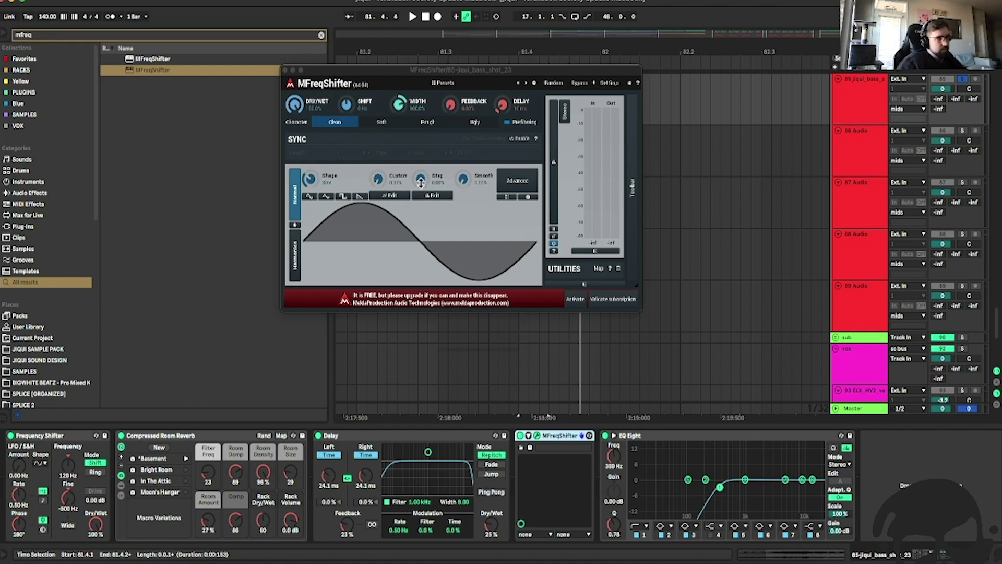
click(350, 94)
key(space)
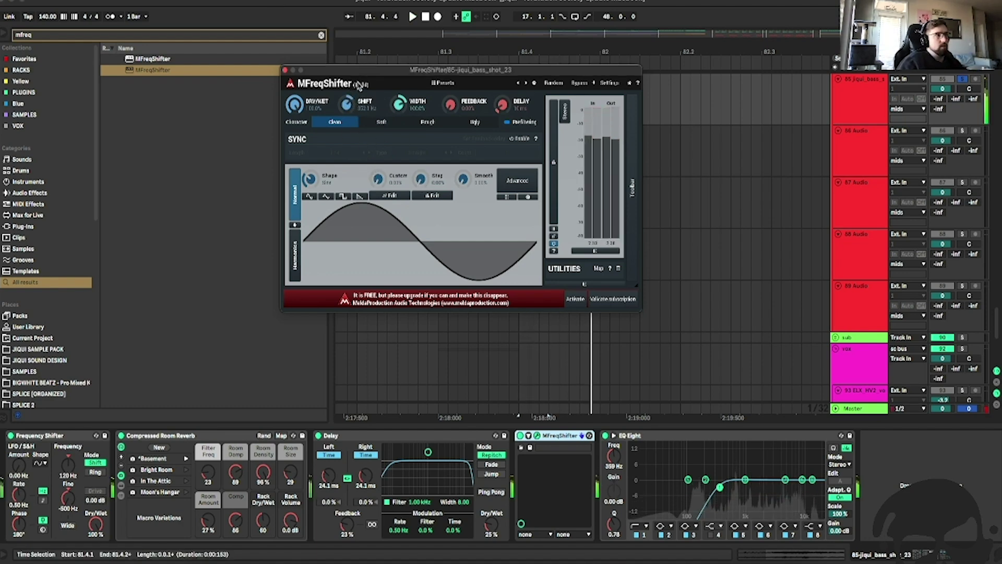
Adjust MFreqShifter's Step and Shift controls, close its window and play the shot in the mix.
drag(423, 179, 425, 164)
drag(352, 105, 353, 95)
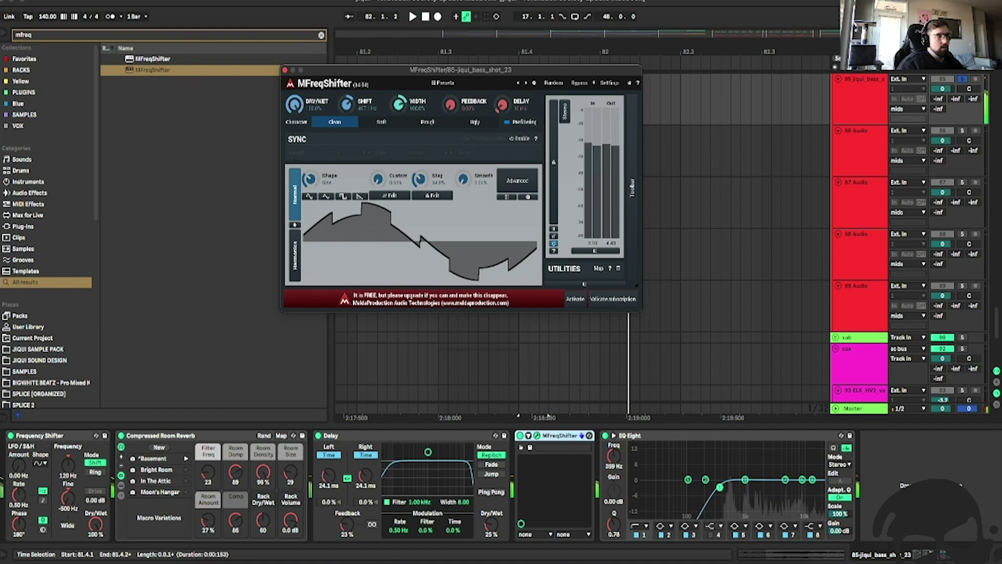
click(285, 70)
key(space)
scroll(459, 184, up, 2)
click(428, 183)
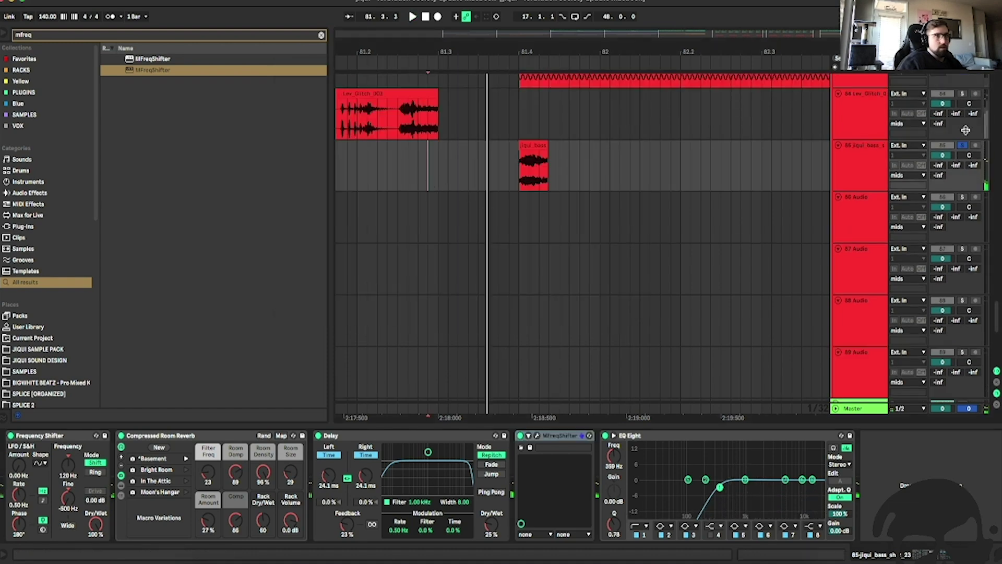
scroll(678, 172, up, 1)
Copy the 81.4 bass shot to the start of bar 82, duplicate it twice into a run of three and play it.
click(536, 156)
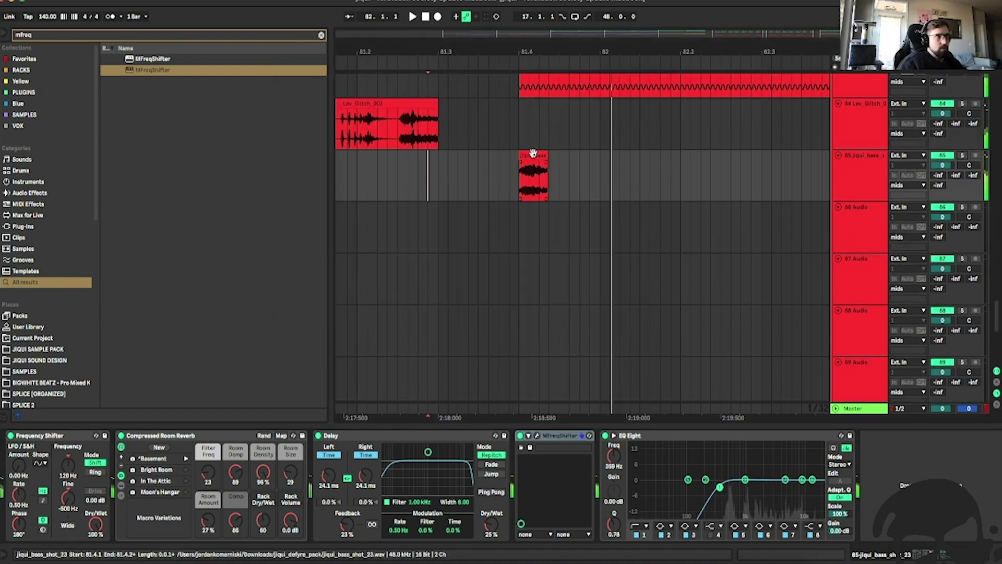
click(530, 156)
alt+drag(539, 157, 627, 162)
click(478, 123)
key(space)
key(space)
click(620, 155)
key(super+d)
key(super+d)
click(529, 124)
key(space)
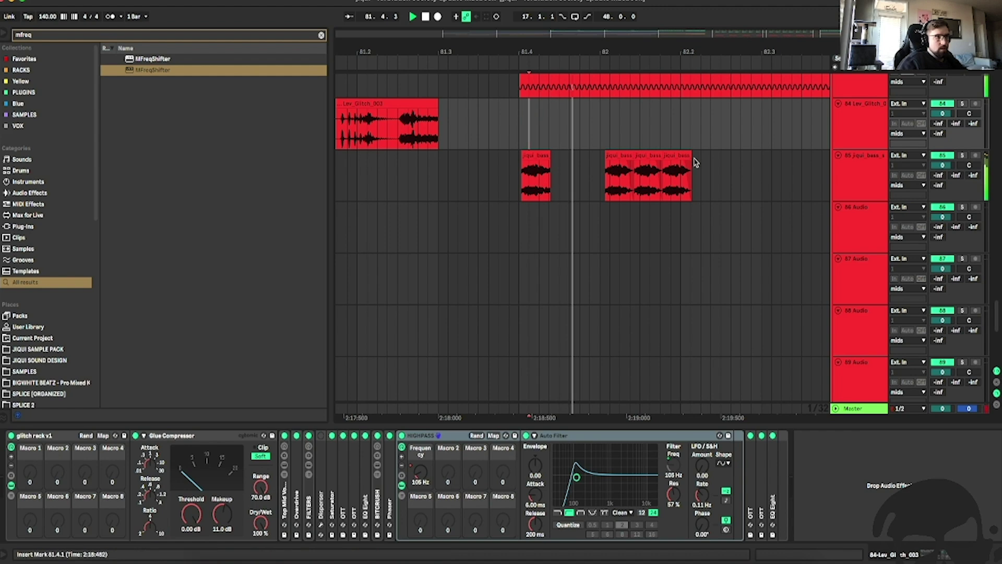
Align the first copy with the start of bar 82, shorten the first two copies to leave gaps and play them.
scroll(798, 219, up, 2)
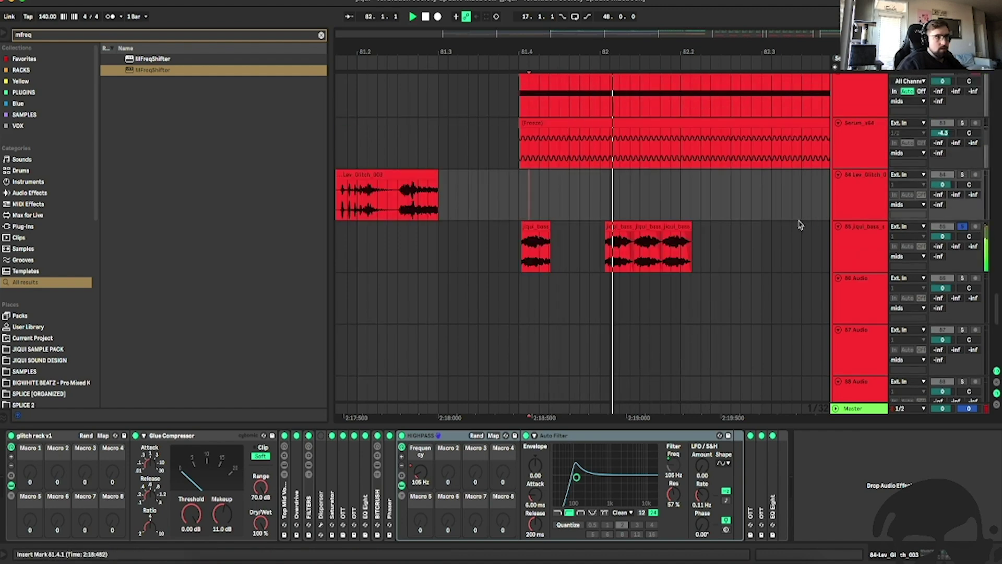
click(621, 224)
shift+click(648, 228)
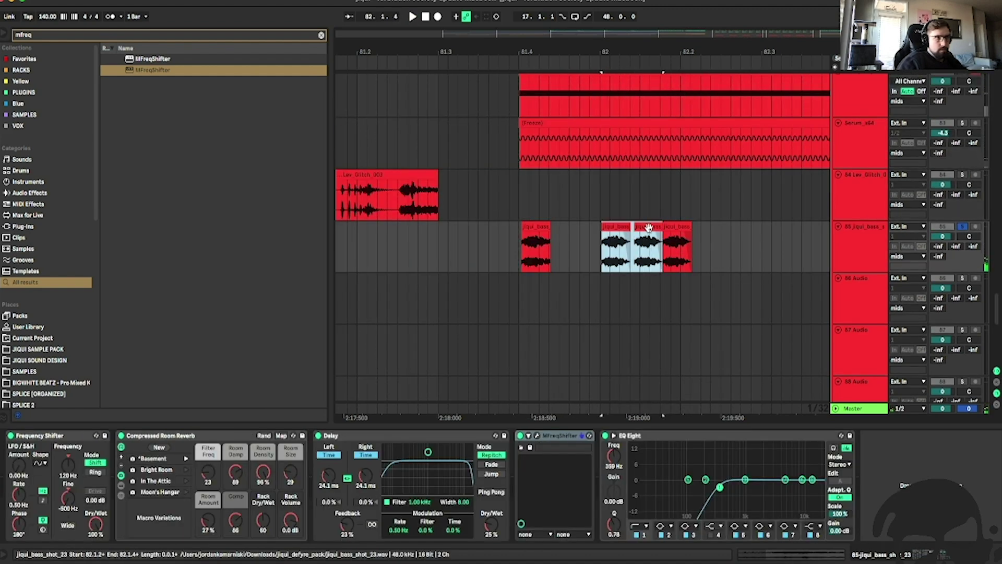
click(682, 228)
click(657, 225)
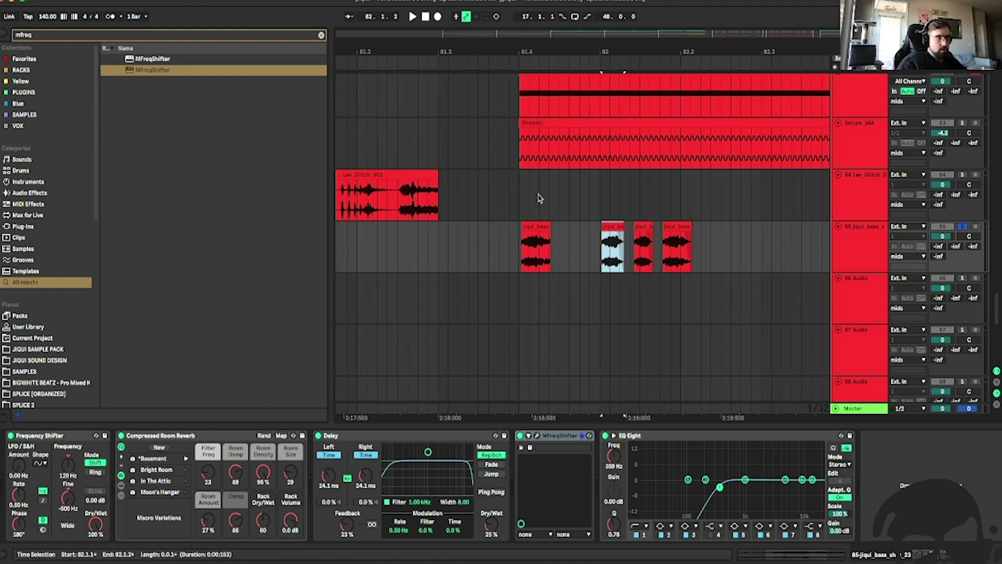
click(519, 191)
key(space)
Shorten the third copy, add two more short copies between 82.2 and 82.3 and play the pattern.
click(677, 224)
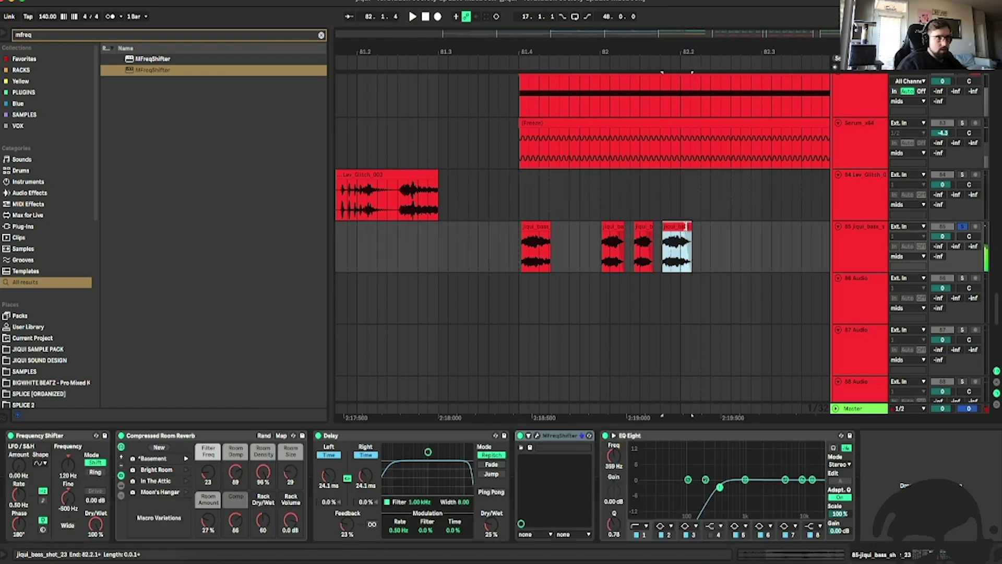
drag(676, 226, 750, 230)
click(478, 196)
key(space)
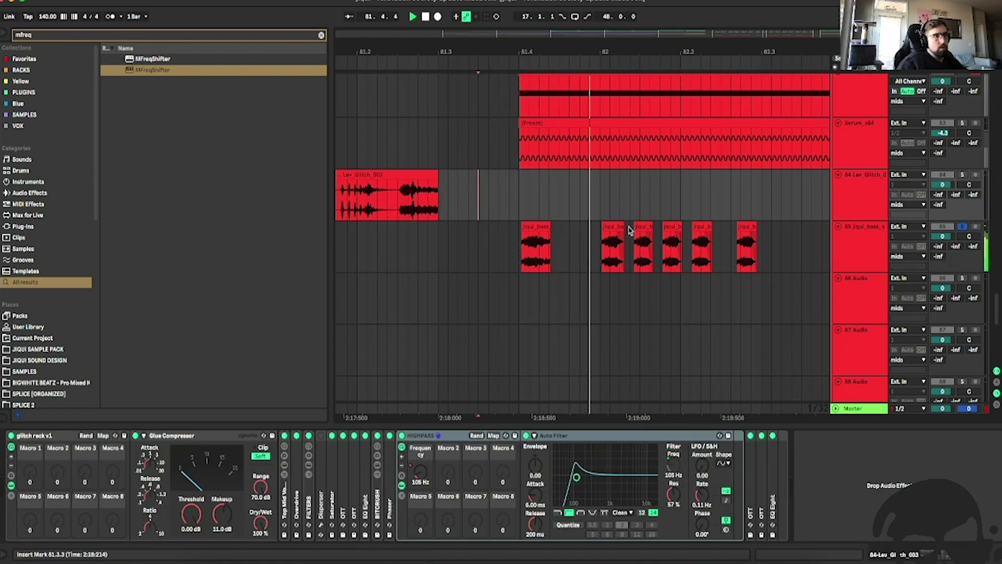
Lower the sc bus Volume Mid Mix automation to 0.72 across the two triggers around 82.2 and play the section.
click(476, 184)
scroll(676, 268, up, 20)
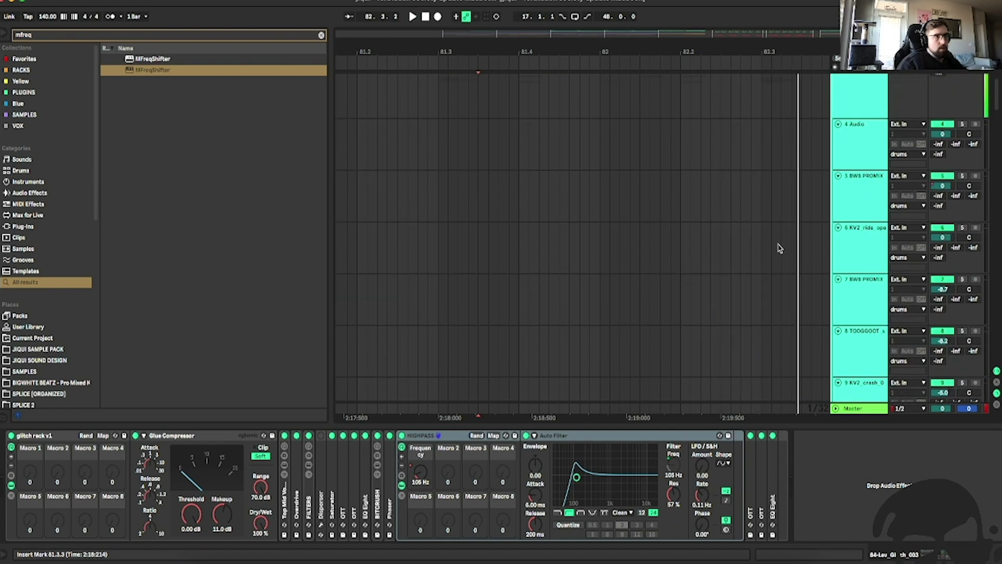
scroll(689, 156, up, 10)
click(835, 79)
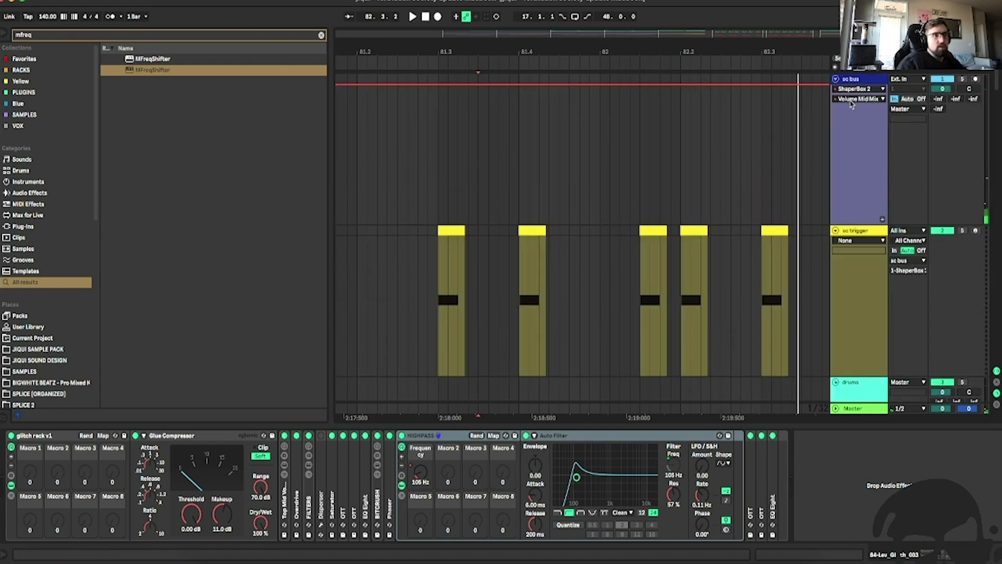
click(647, 121)
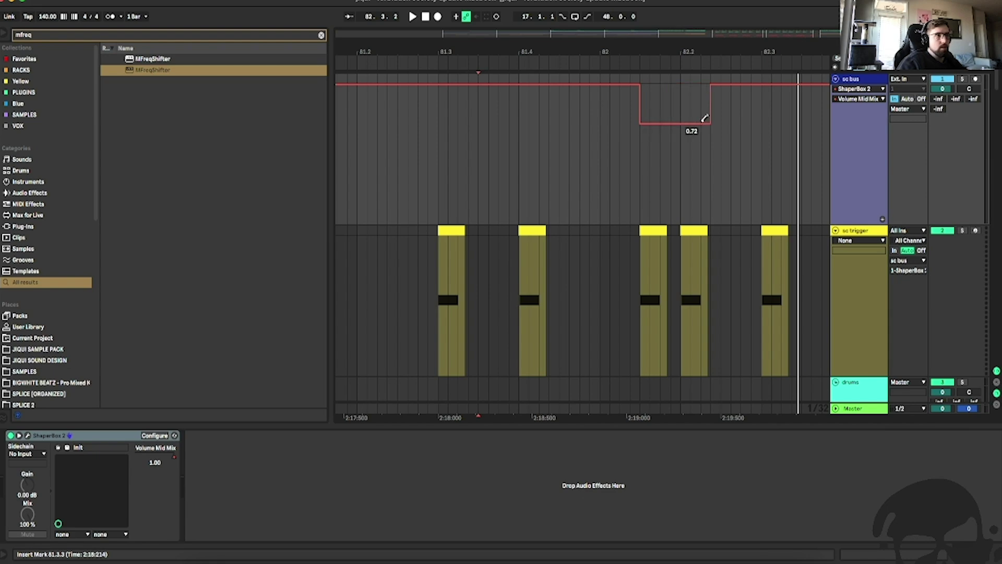
click(524, 152)
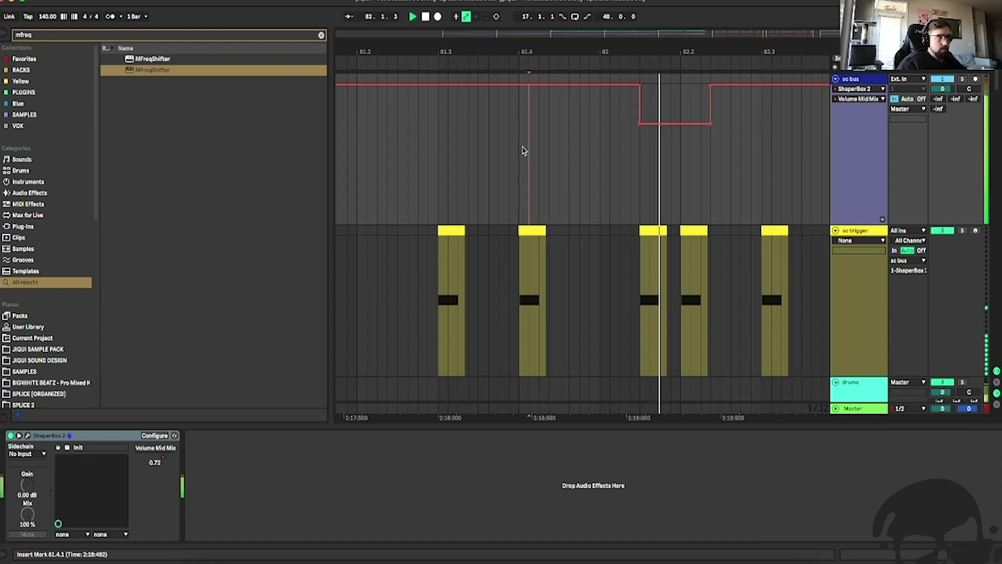
Solo the bass shot track, readjust its MFreqShifter settings during playback and close the plug-in window.
scroll(621, 165, down, 10)
scroll(621, 165, down, 20)
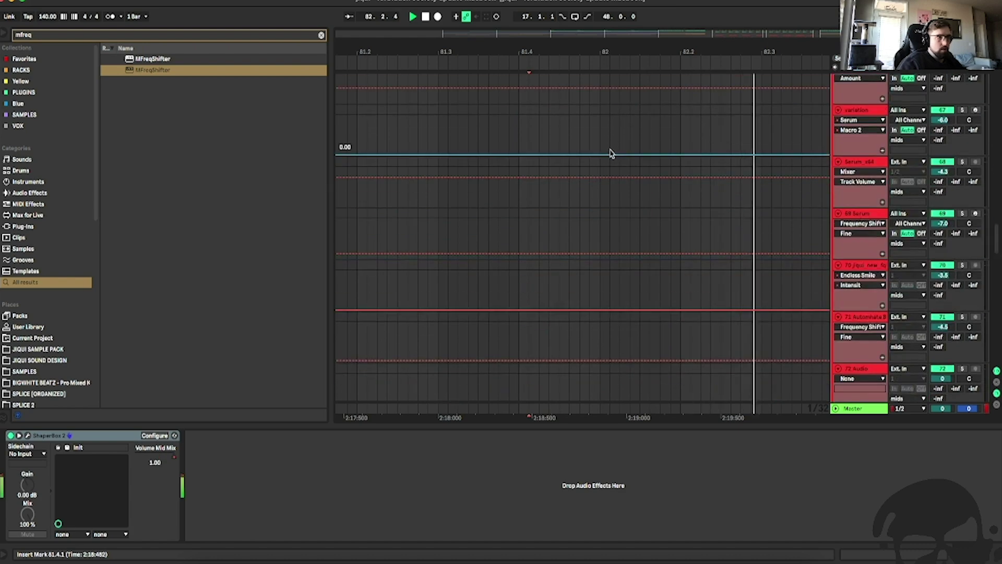
scroll(864, 241, down, 2)
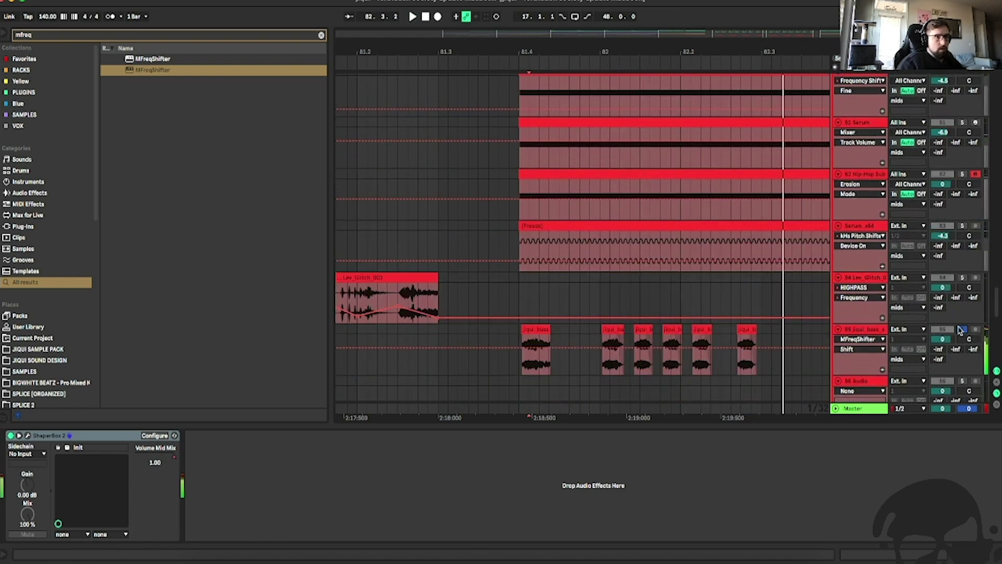
click(858, 333)
click(528, 435)
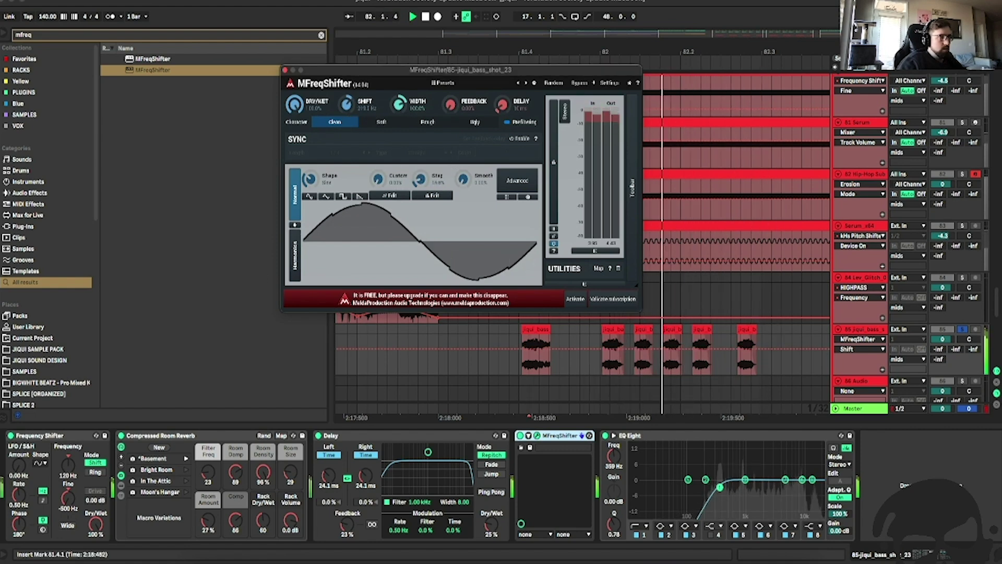
click(285, 70)
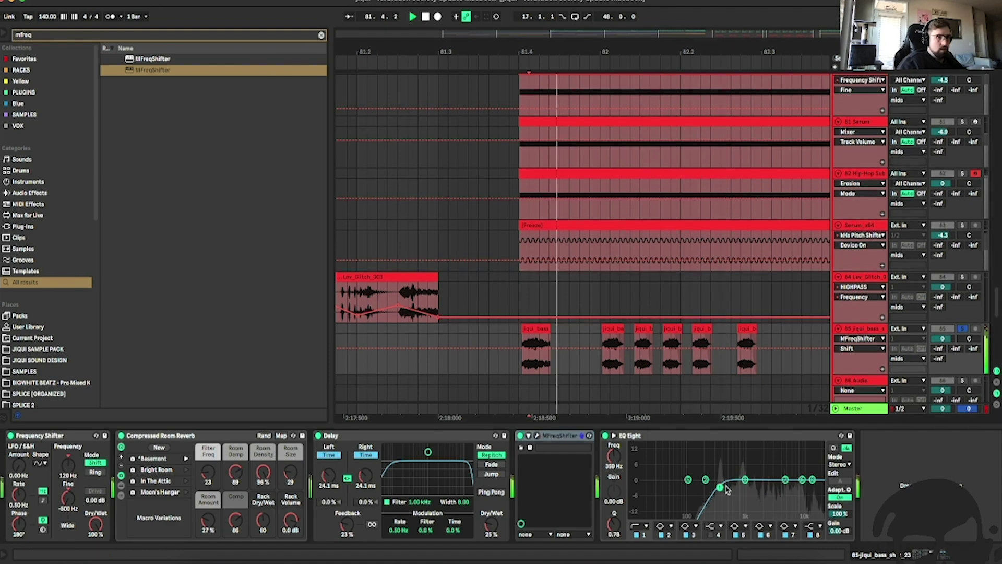
Notch two high-frequency bands and set the low cut to 352 Hz in EQ Eight, and play the drop unsoloed.
drag(328, 475, 328, 491)
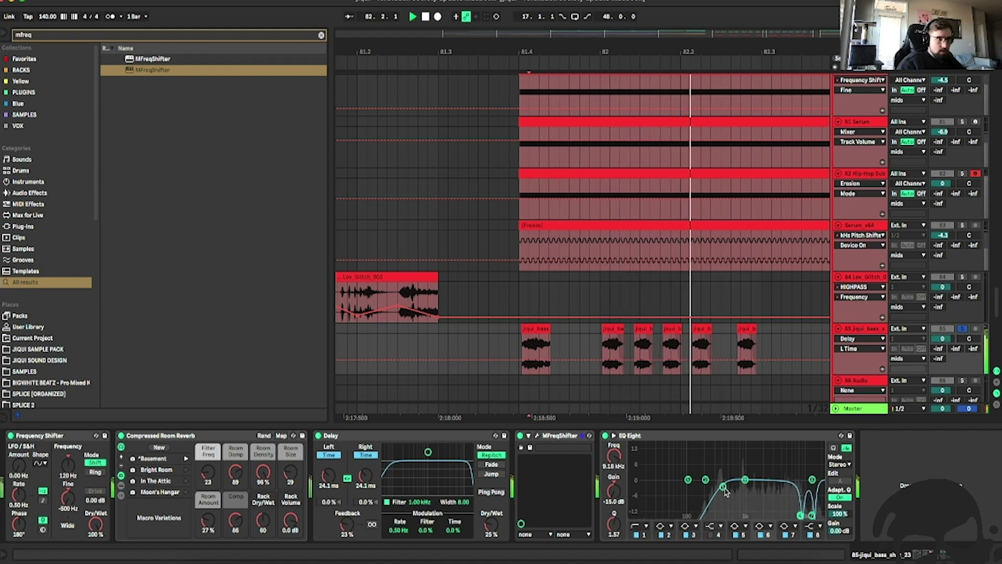
click(962, 329)
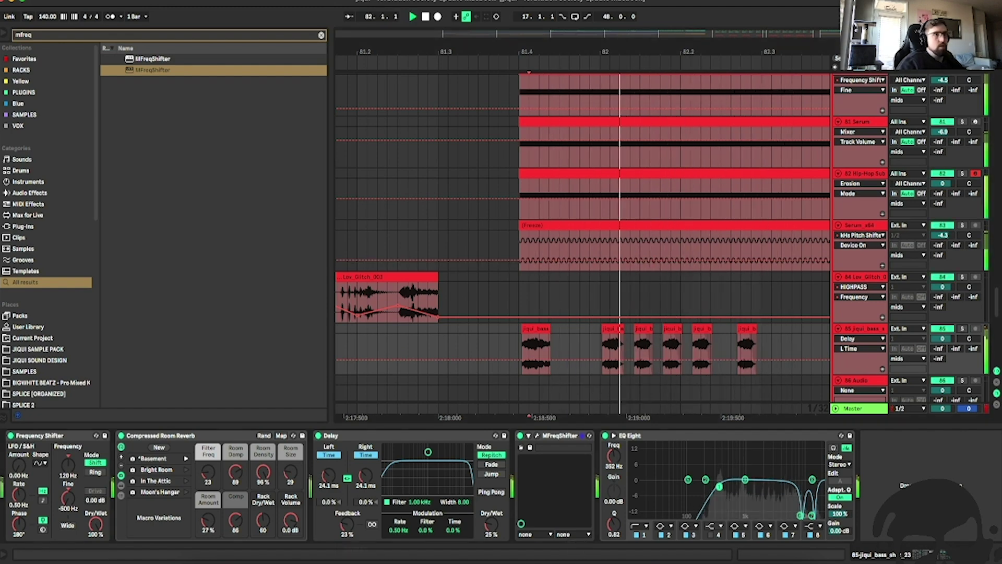
key(space)
scroll(555, 257, down, 3)
click(413, 291)
key(space)
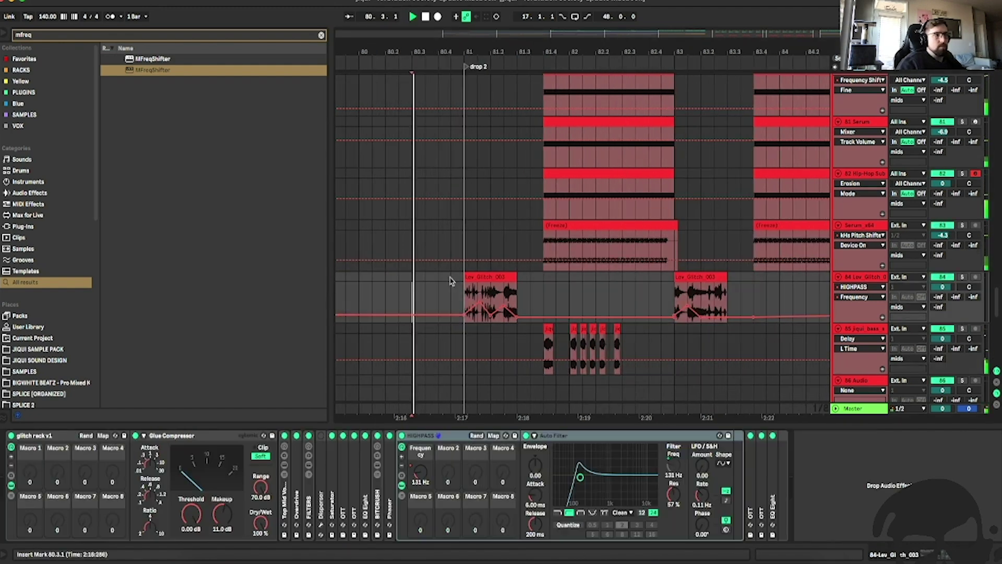
scroll(620, 278, up, 3)
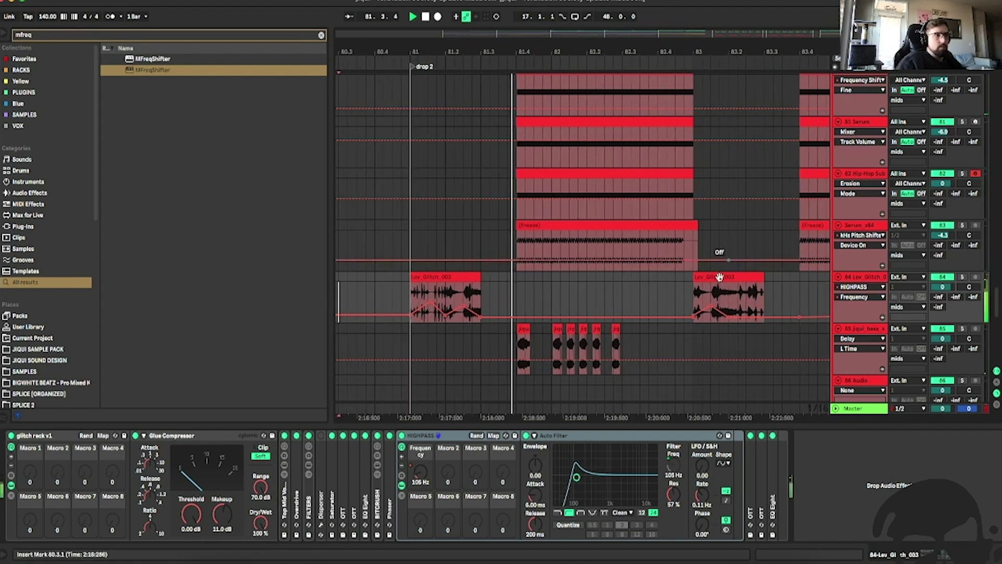
Duplicate the bass shot pattern between 82.2.1 and 82.3.1 directly after itself and play it from 81.4.
key(space)
drag(621, 342, 584, 332)
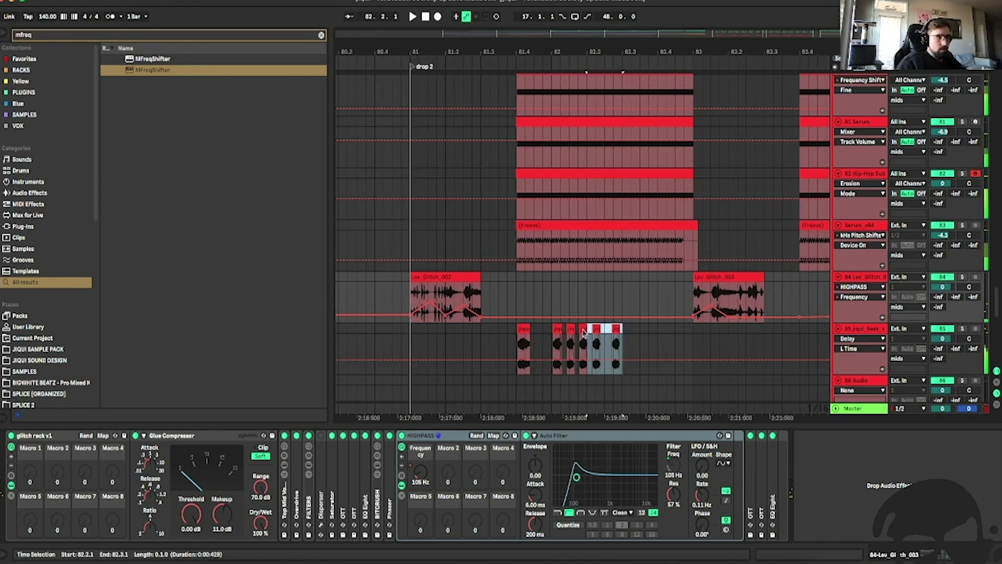
key(ctrl+d)
click(513, 282)
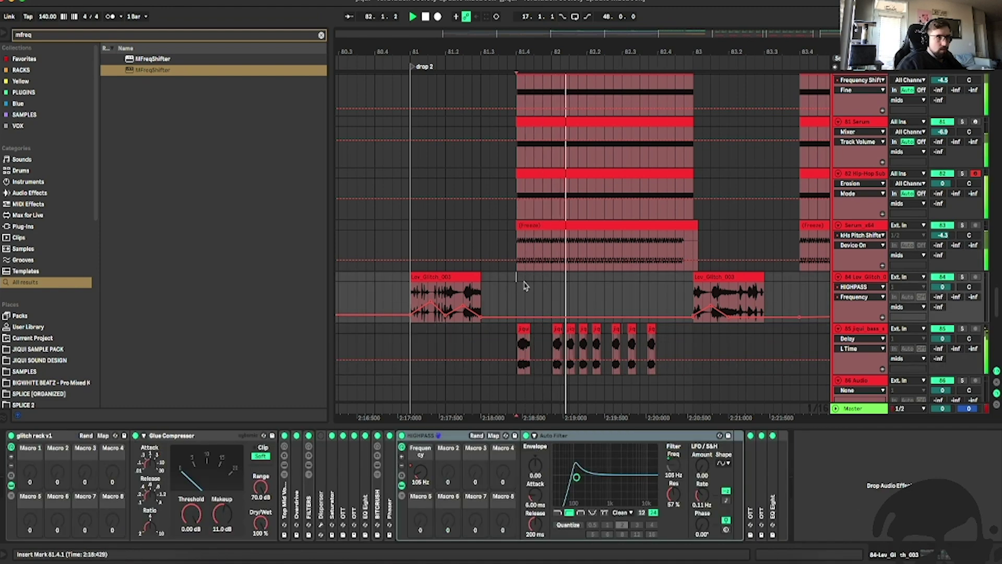
key(space)
Duplicate the bass shots between 82.2.4 and 82.4.1 to fill the bar up to the second glitch clip and play the drop.
drag(658, 334, 616, 332)
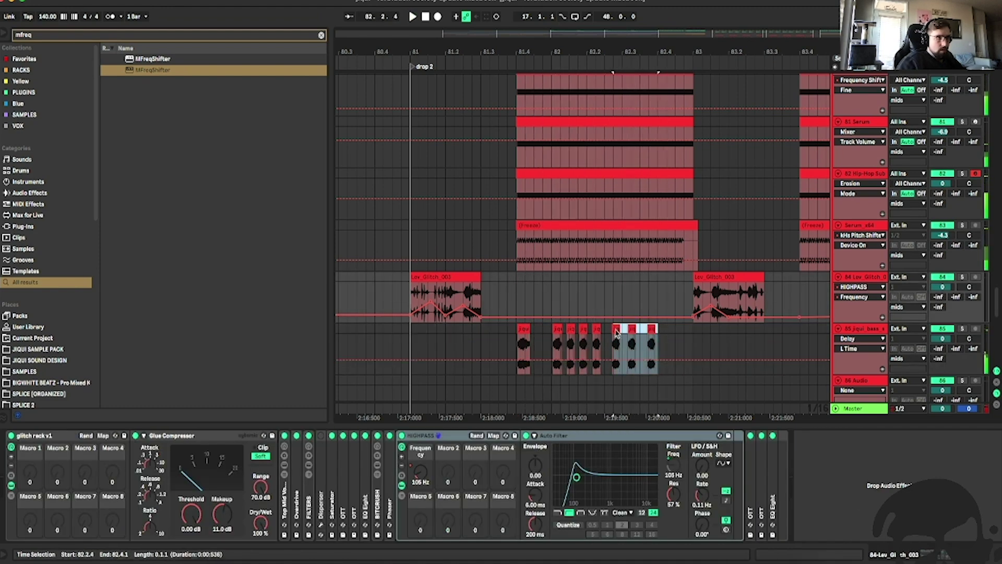
key(ctrl+d)
click(400, 224)
key(space)
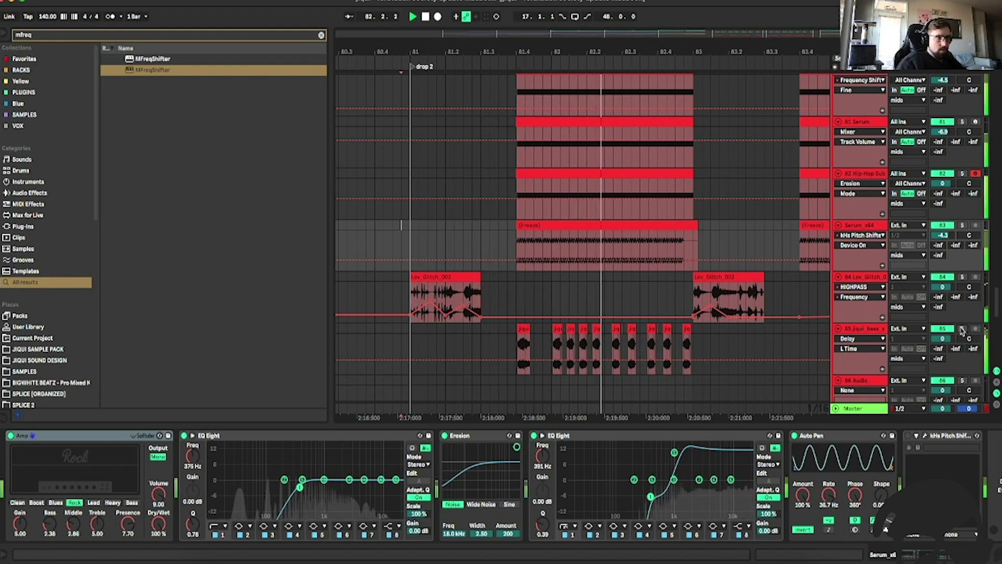
Solo the bass shot track, set the Frequency Shifter's coarse frequency to -360 Hz and play the shots.
click(962, 329)
click(864, 330)
key(space)
key(space)
drag(68, 486, 68, 453)
key(space)
key(space)
key(space)
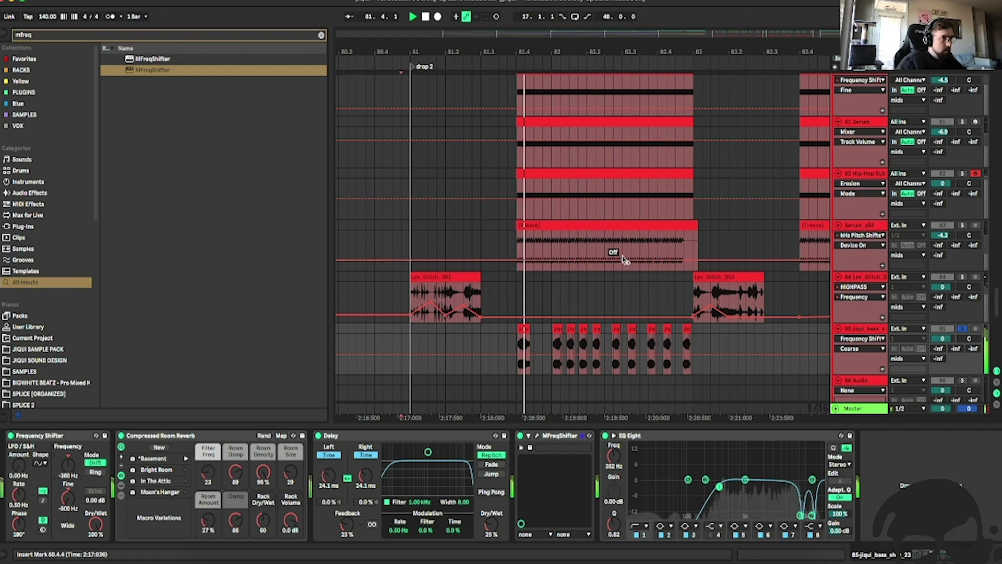
Set the bass shot track's volume to 0.7 dB and the reverb's Room Size to 40, playing the drop unsoloed.
key(space)
drag(942, 338, 942, 336)
key(space)
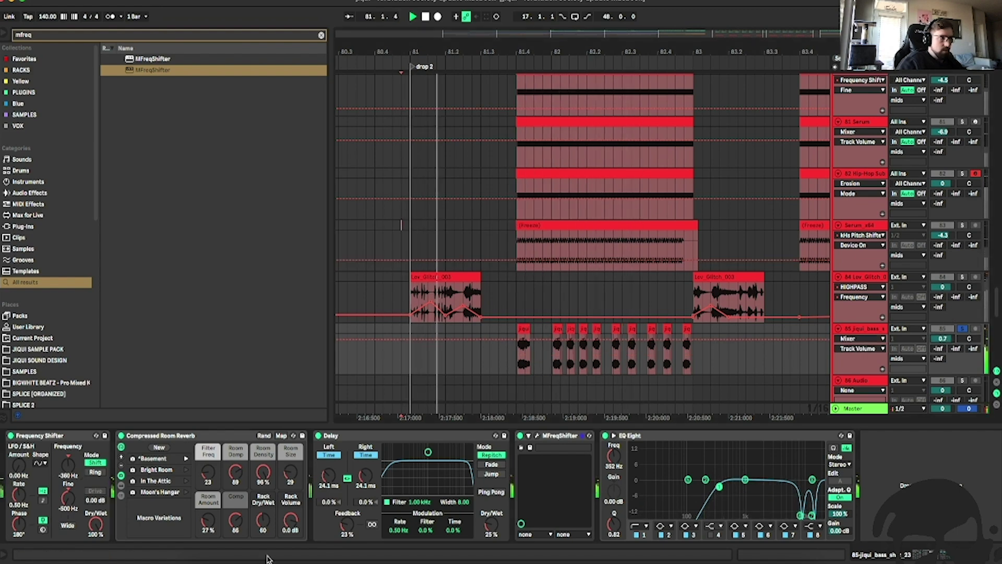
drag(290, 472, 290, 465)
click(961, 329)
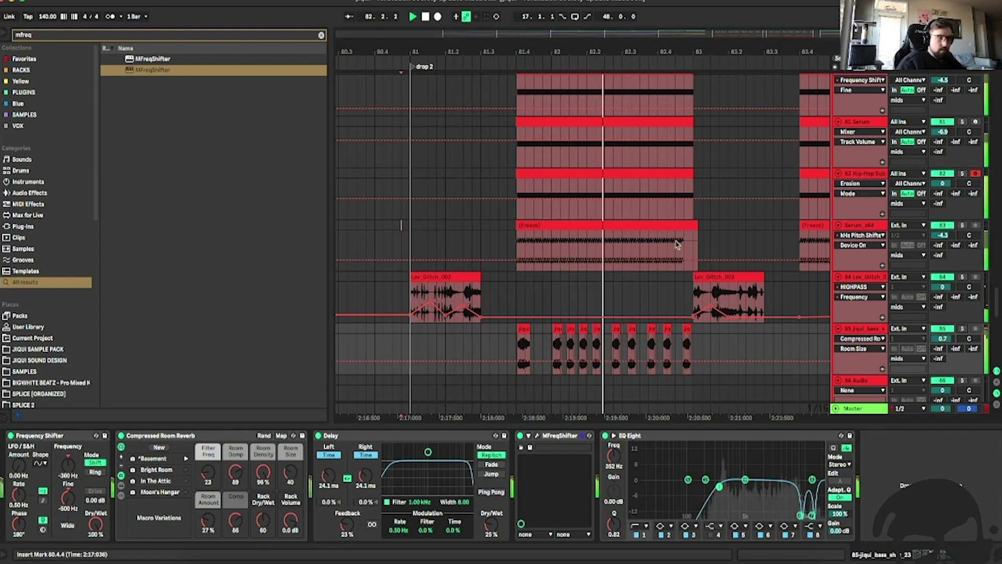
click(408, 253)
key(space)
key(space)
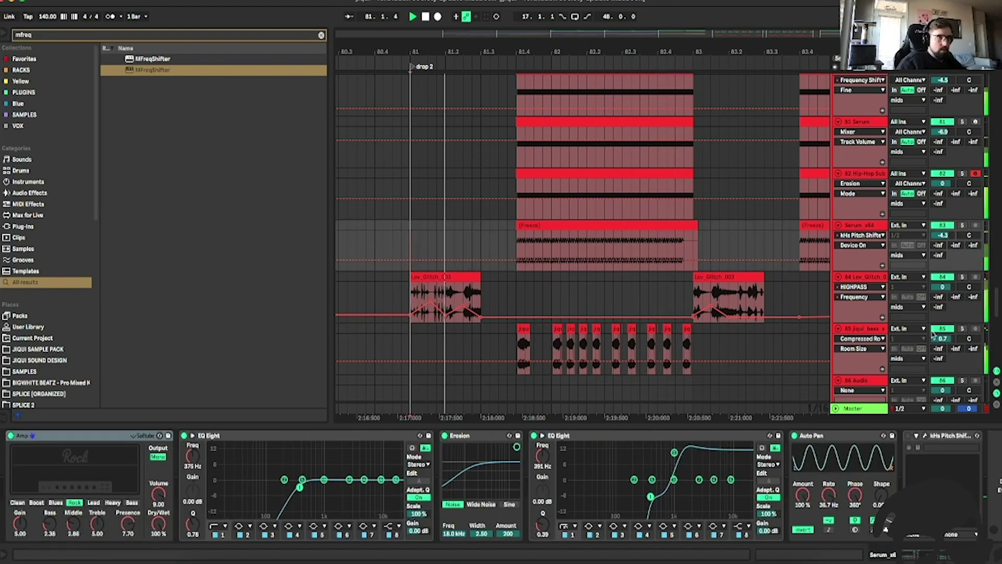
Solo the bass shot track, search for Disperser and insert it between MFreqShifter and EQ Eight.
click(874, 330)
scroll(651, 311, down, 5)
scroll(650, 311, up, 2)
key(space)
click(963, 248)
key(super+f)
text(disper)
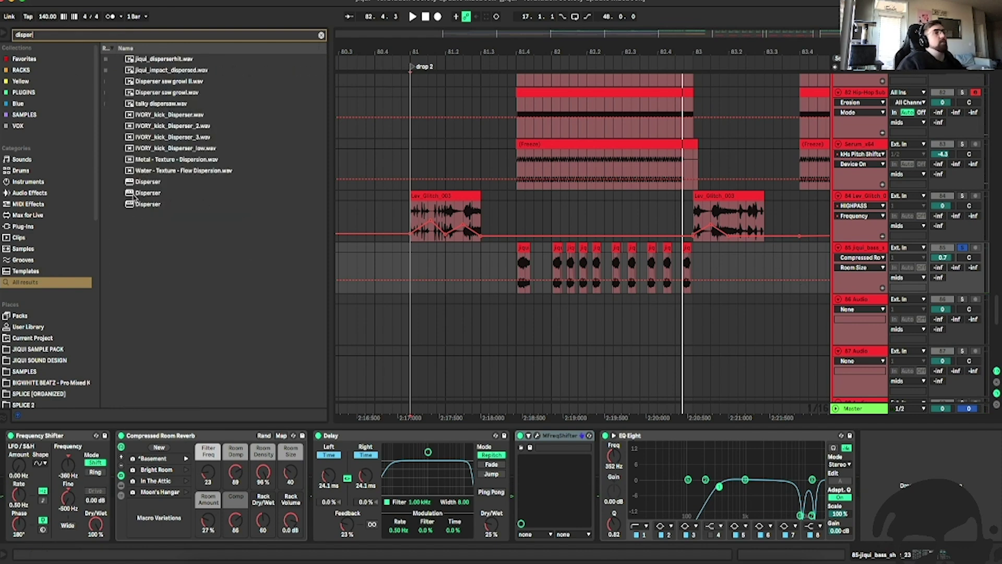
drag(135, 196, 658, 499)
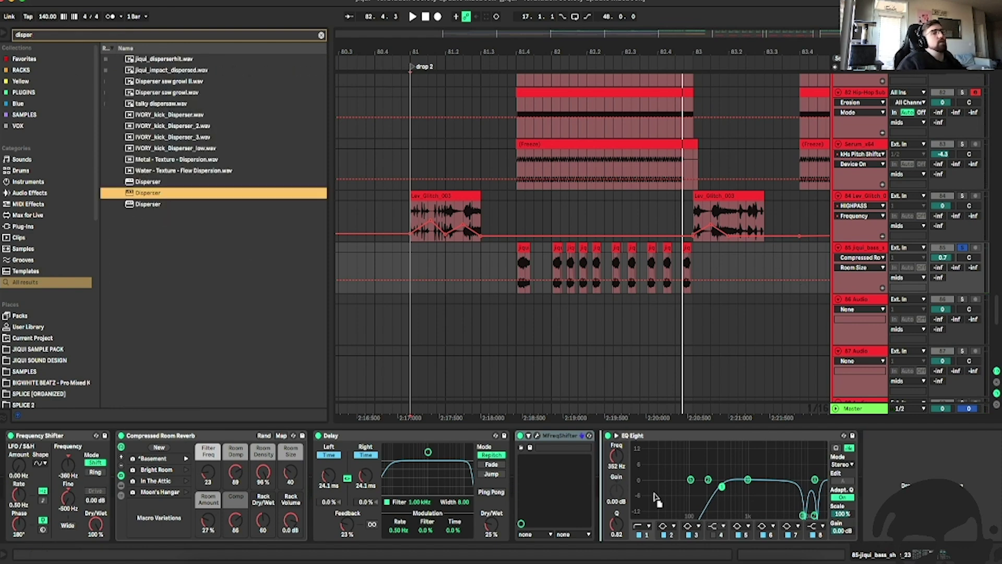
drag(577, 459, 577, 460)
Set Disperser's frequency to about 558 Hz, raise its Pinch and play the shots.
drag(396, 124, 440, 116)
key(space)
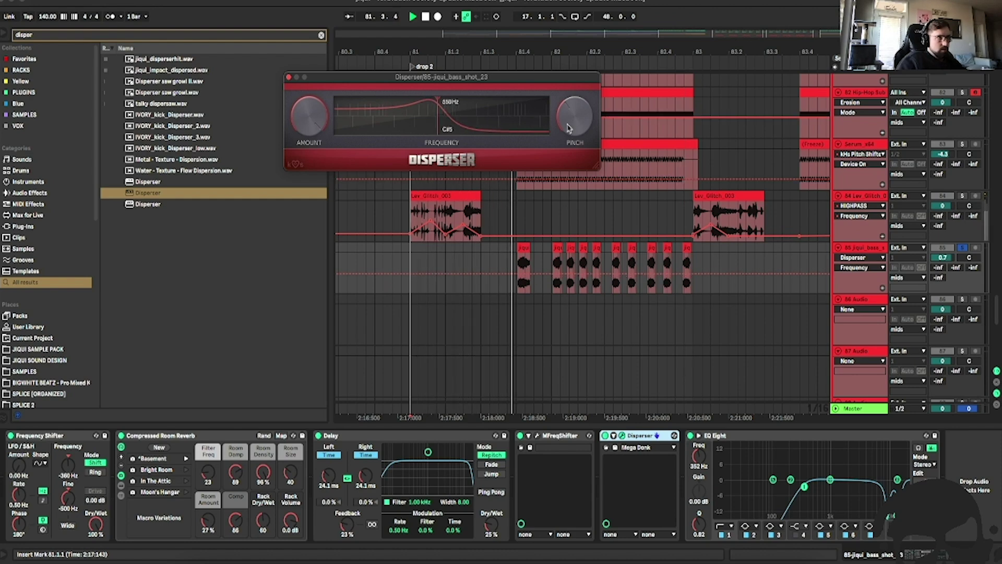
drag(569, 128, 571, 109)
key(space)
key(space)
Lower Disperser's Amount, tune its frequency to about 710 Hz, audition the shots and close the plug-in window.
drag(481, 127, 469, 127)
mouse_move(309, 128)
mouse_down()
mouse_move(308, 154)
mouse_move(308, 137)
mouse_up()
key(space)
key(space)
drag(455, 123, 475, 120)
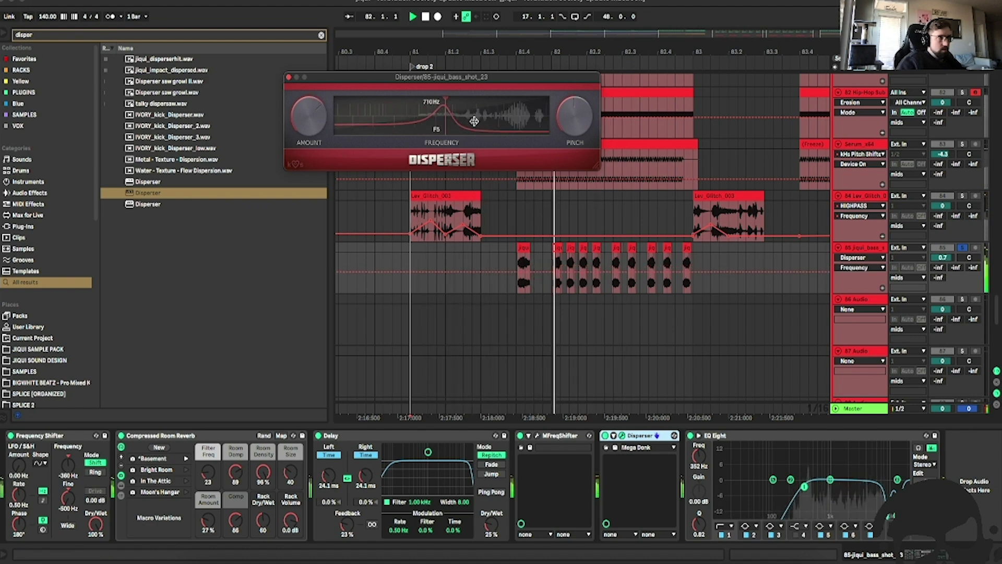
key(space)
key(space)
click(288, 77)
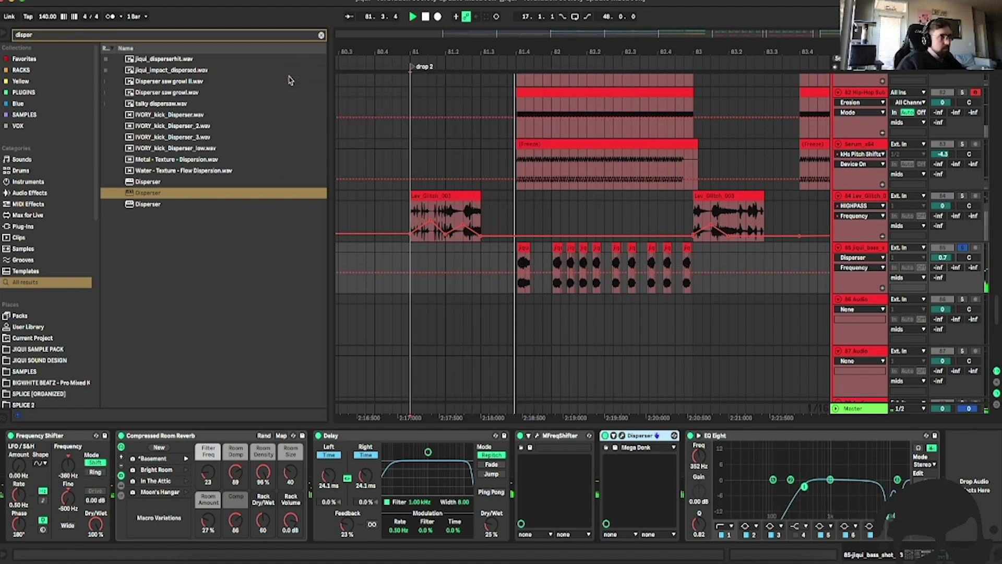
Search for formant and insert kHs Formant Filter between Disperser and EQ Eight on the bass shot track.
key(ctrl+f)
text(formant)
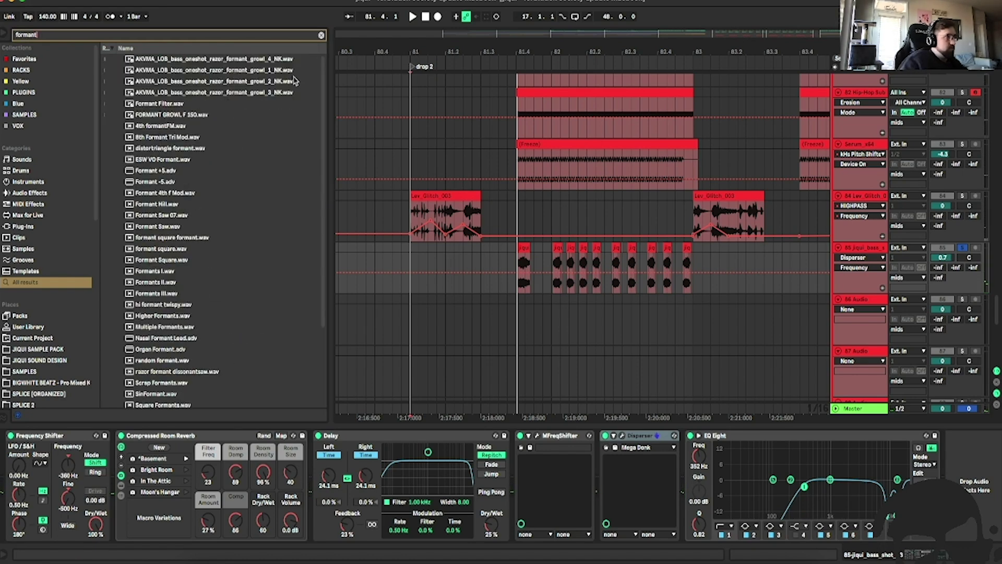
drag(134, 390, 735, 501)
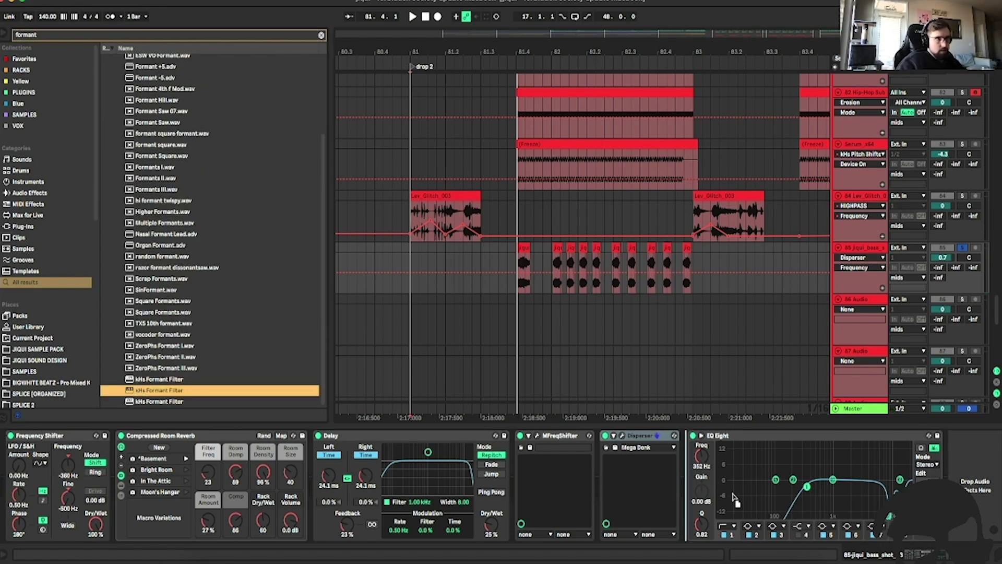
drag(890, 516, 887, 514)
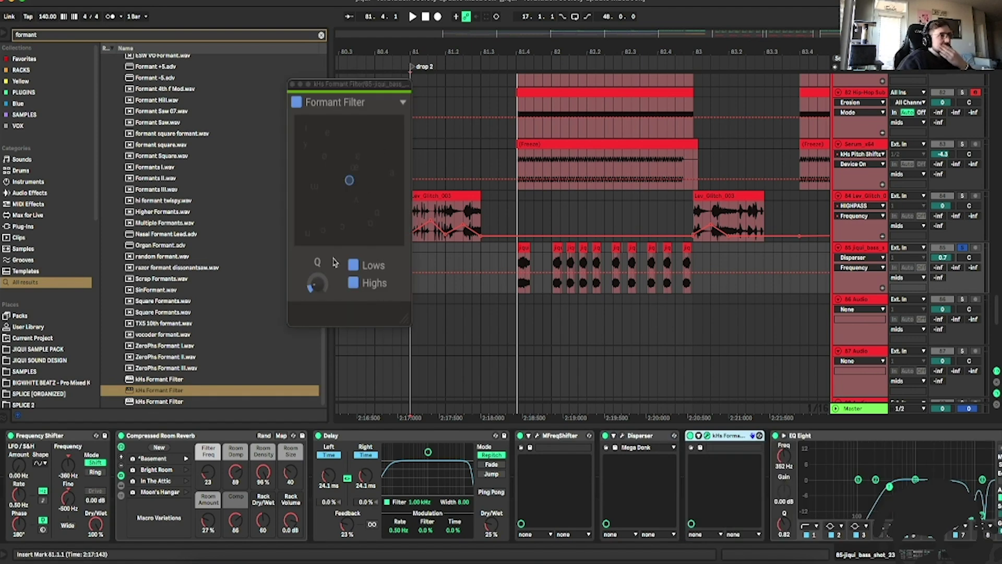
Shift the Formant Filter's vowel point slightly off centre and raise its Q while playing the soloed shots.
mouse_move(344, 200)
mouse_down()
mouse_move(350, 165)
mouse_move(328, 181)
mouse_move(345, 195)
mouse_up()
key(space)
key(space)
drag(315, 284, 316, 269)
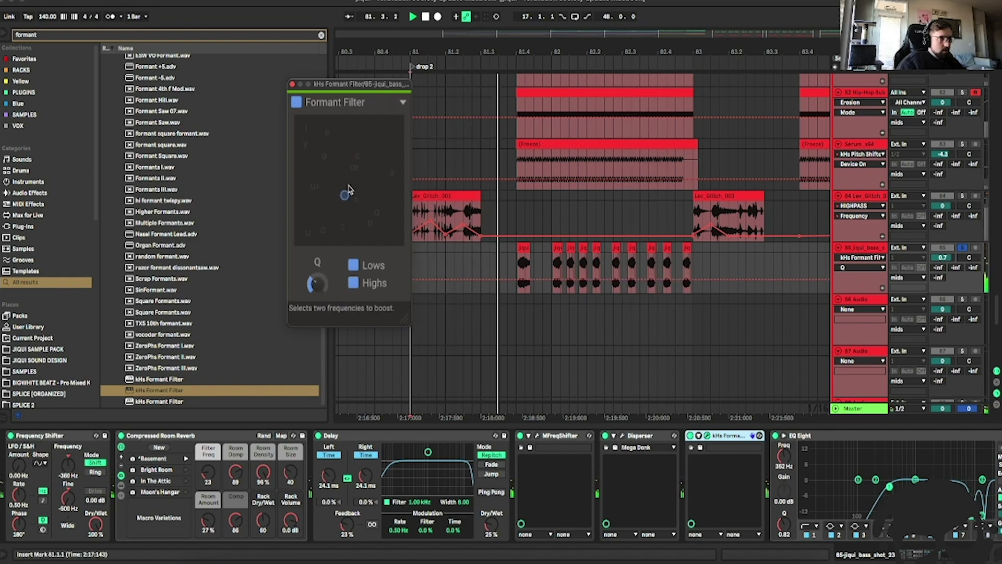
mouse_move(349, 189)
mouse_down()
mouse_move(362, 205)
mouse_move(359, 173)
mouse_move(340, 187)
mouse_up()
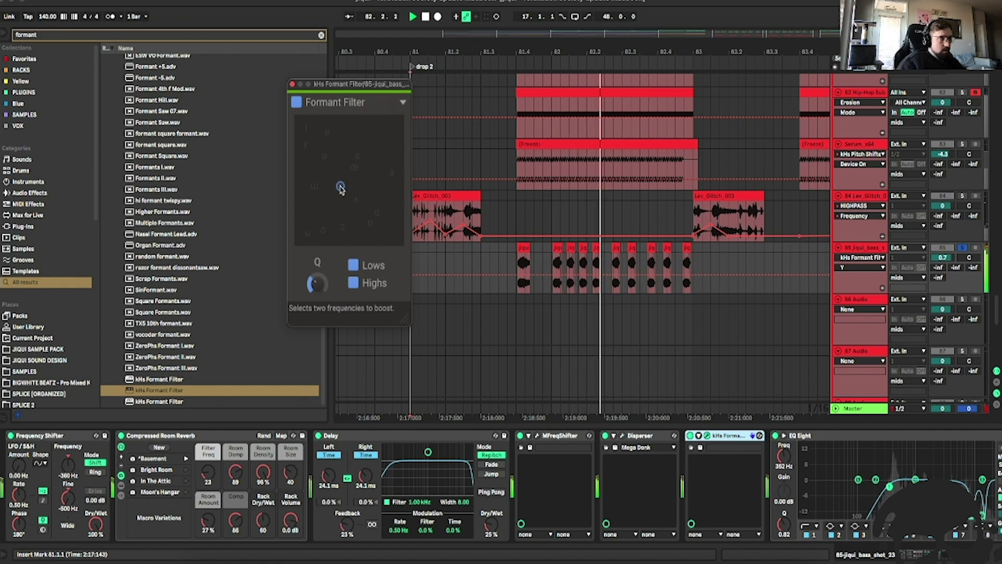
key(space)
key(space)
click(320, 282)
Pull an EQ Eight band down to -6.57 dB at 505 Hz, unsolo the bass shot track, play the drop and close the plug-in window.
drag(914, 478, 898, 497)
key(space)
key(space)
click(961, 247)
key(space)
key(space)
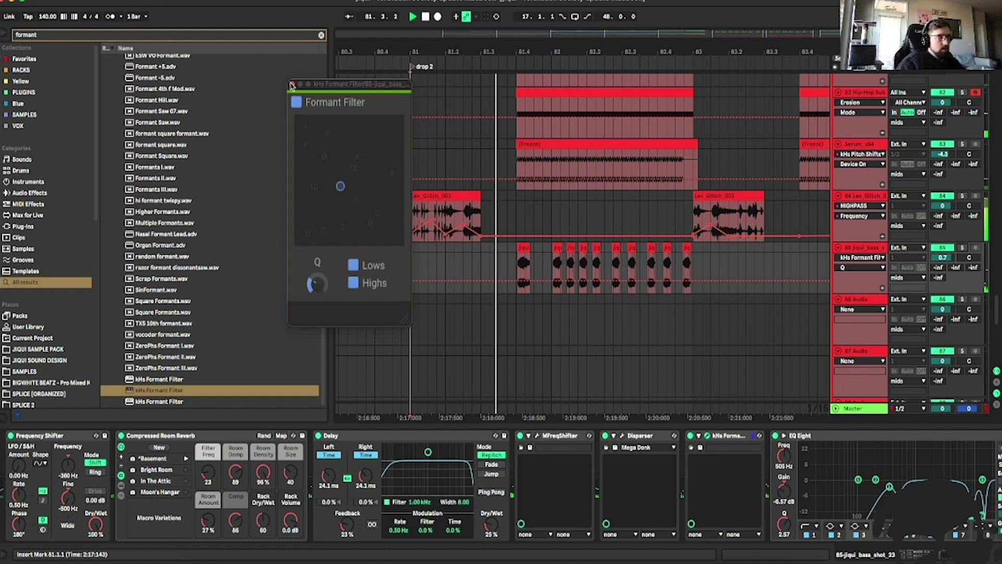
click(292, 84)
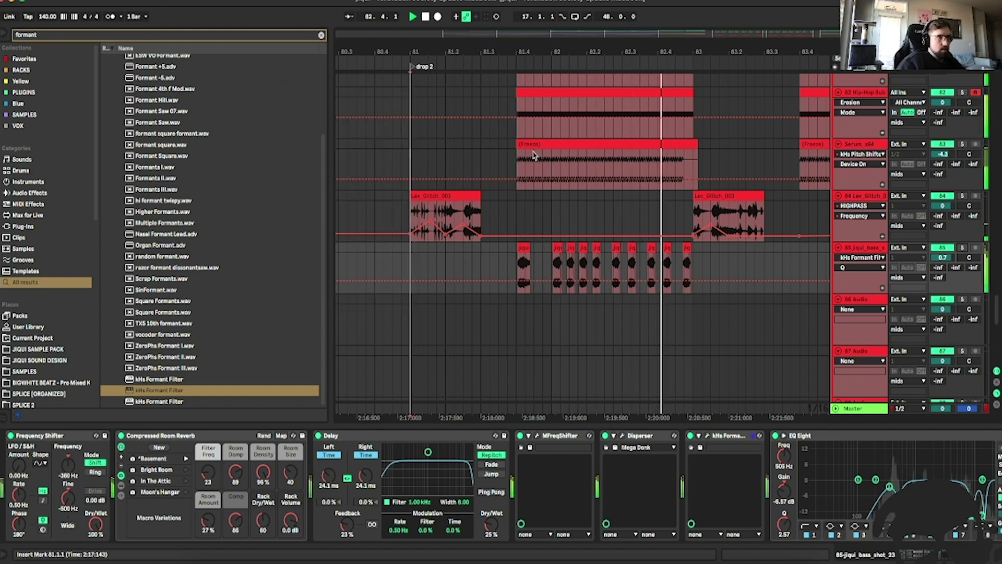
Search for fre and insert a second Frequency Shifter between kHs Formant Filter and EQ Eight.
scroll(592, 197, down, 4)
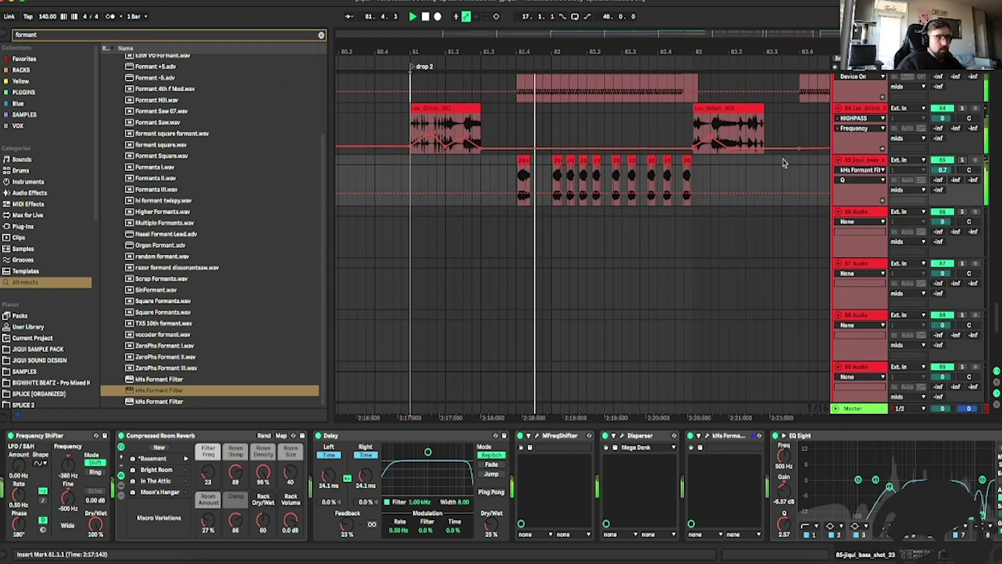
scroll(693, 334, up, 6)
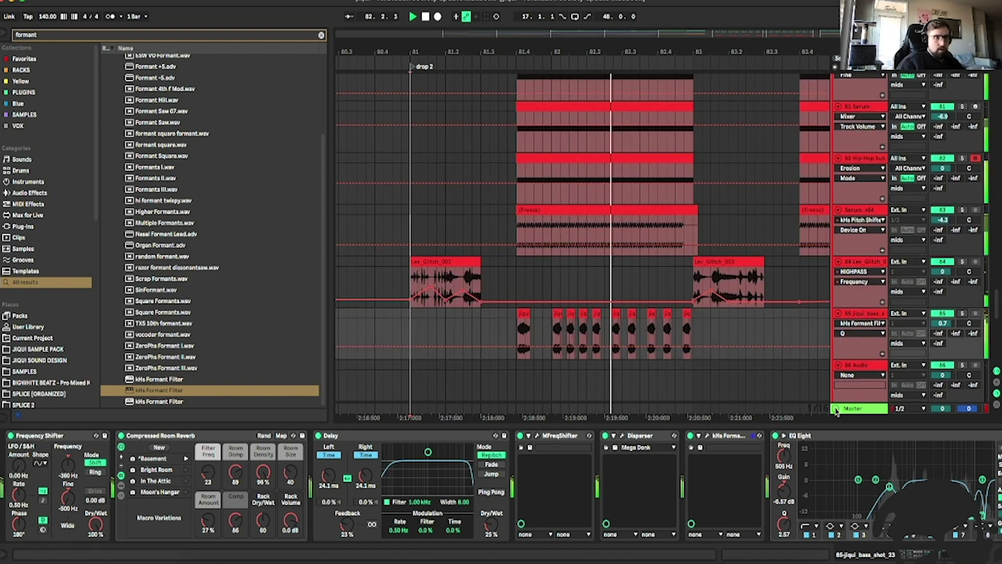
key(super+f)
text(fre)
click(151, 61)
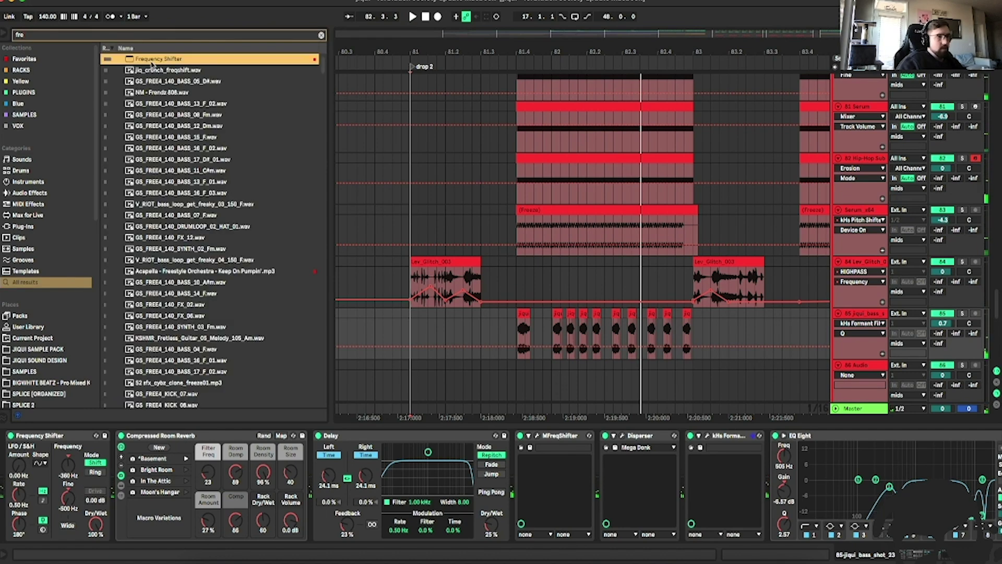
drag(152, 63, 745, 491)
Set the second Frequency Shifter's Fine to 187 Hz and EQ Eight's cut to -4.34 dB at 653 Hz, auditioning soloed and unsoloed.
click(962, 313)
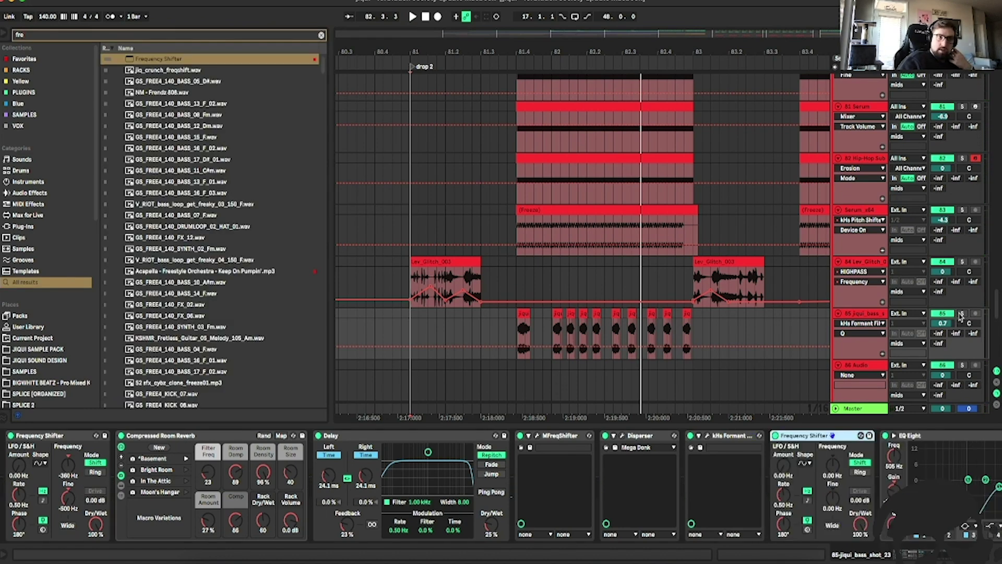
click(516, 284)
key(space)
click(868, 315)
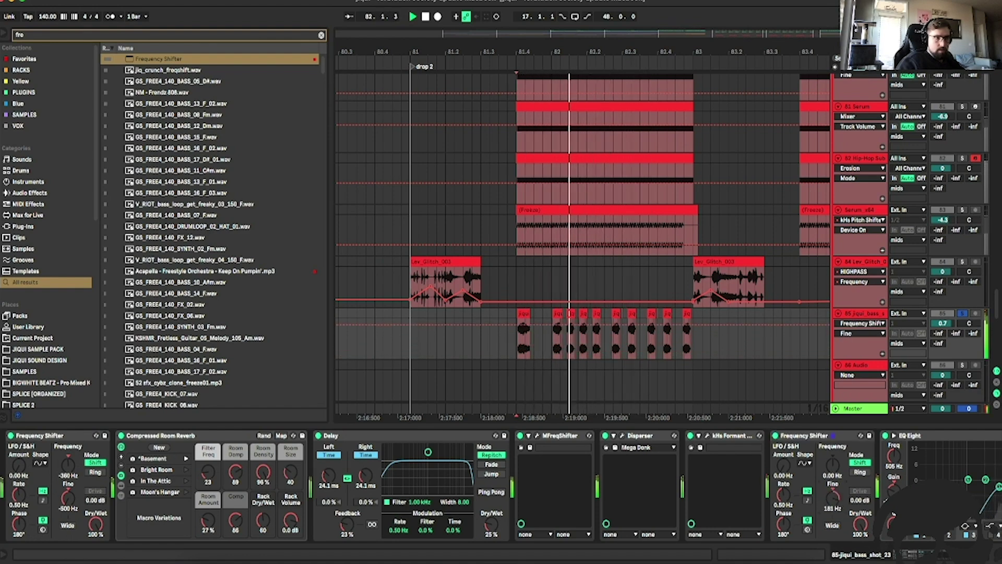
click(962, 313)
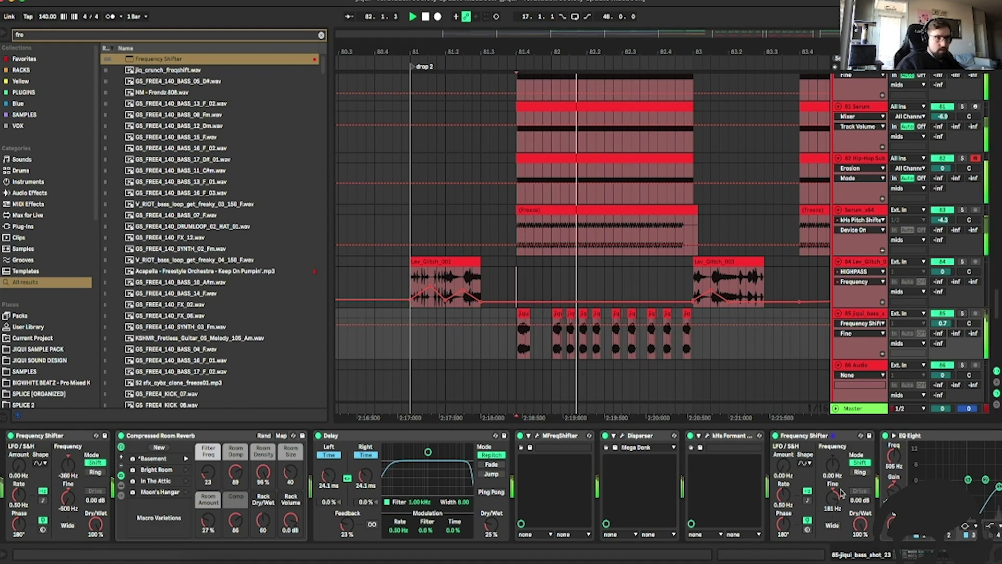
scroll(833, 501, right, 5)
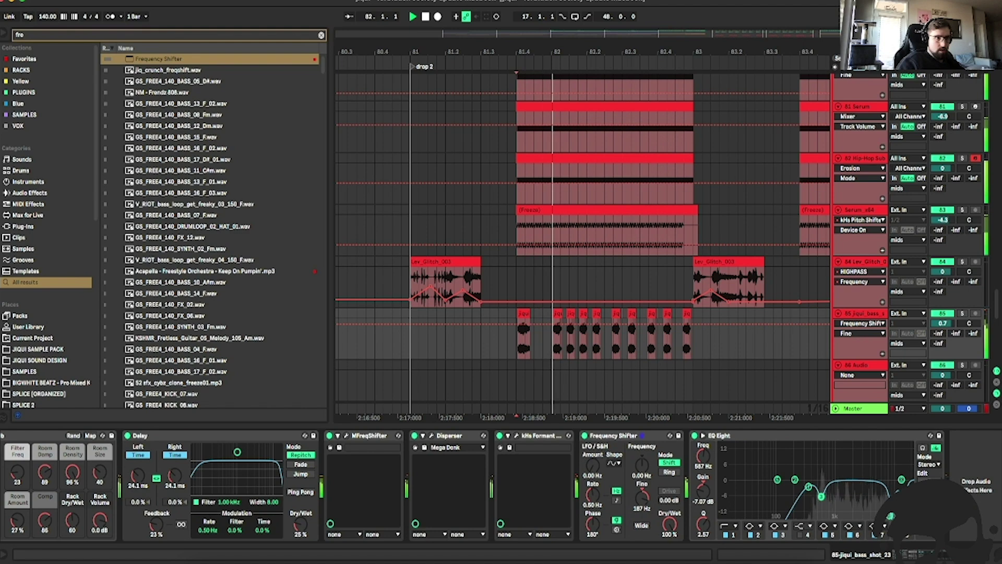
drag(822, 492, 823, 490)
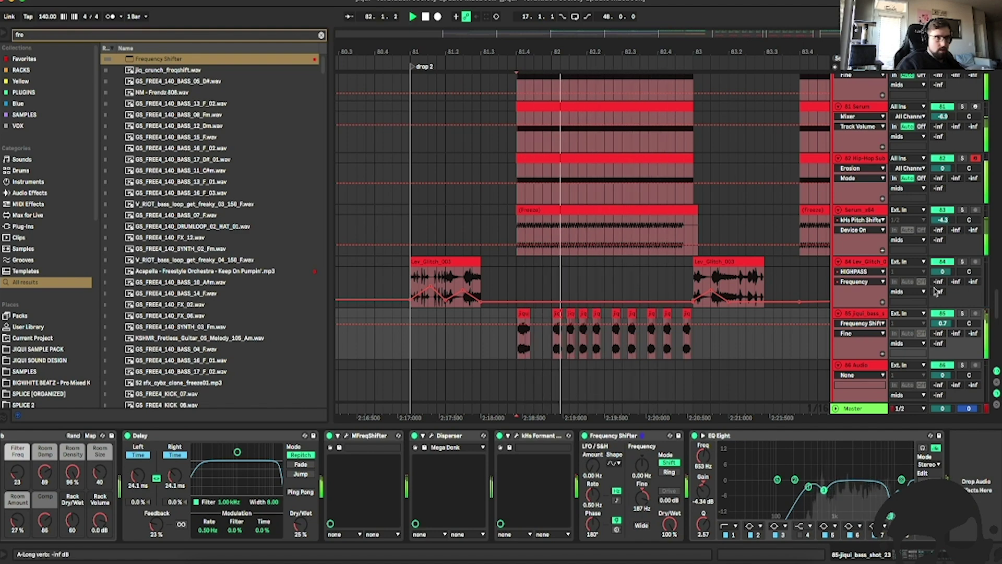
Solo the bass shot track, search for Wider and insert it between the second Frequency Shifter and EQ Eight.
click(962, 313)
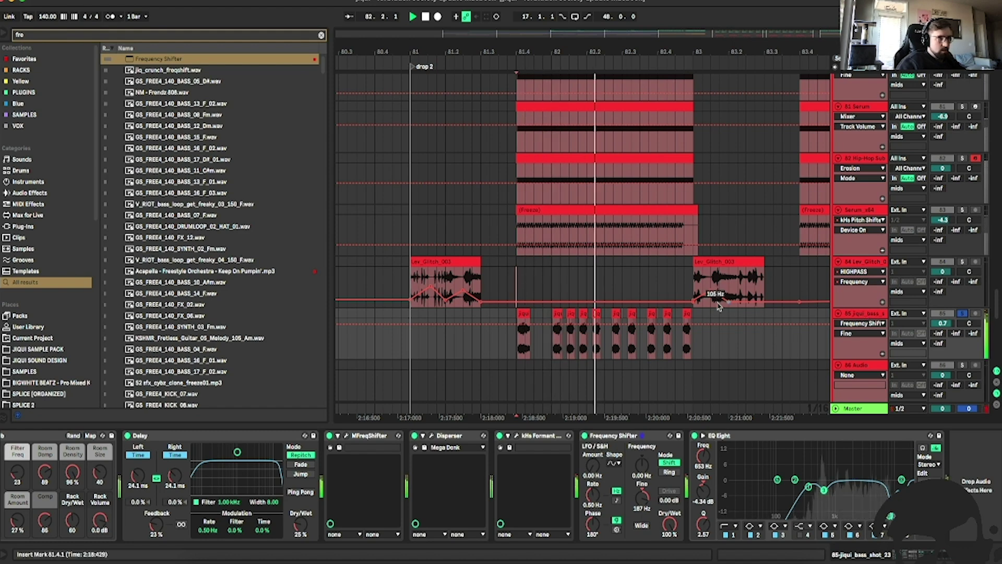
key(super+f)
text(wider)
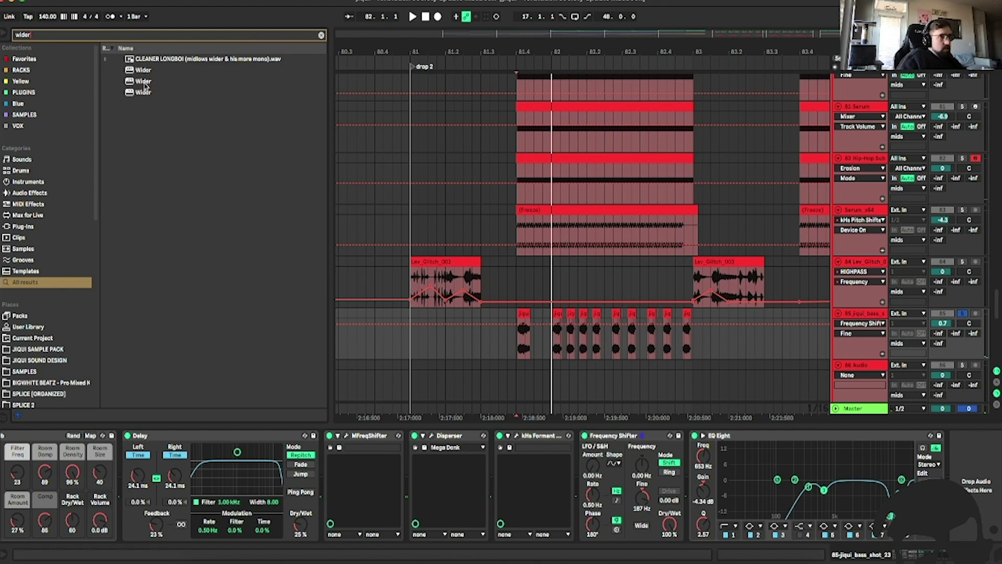
drag(144, 83, 688, 465)
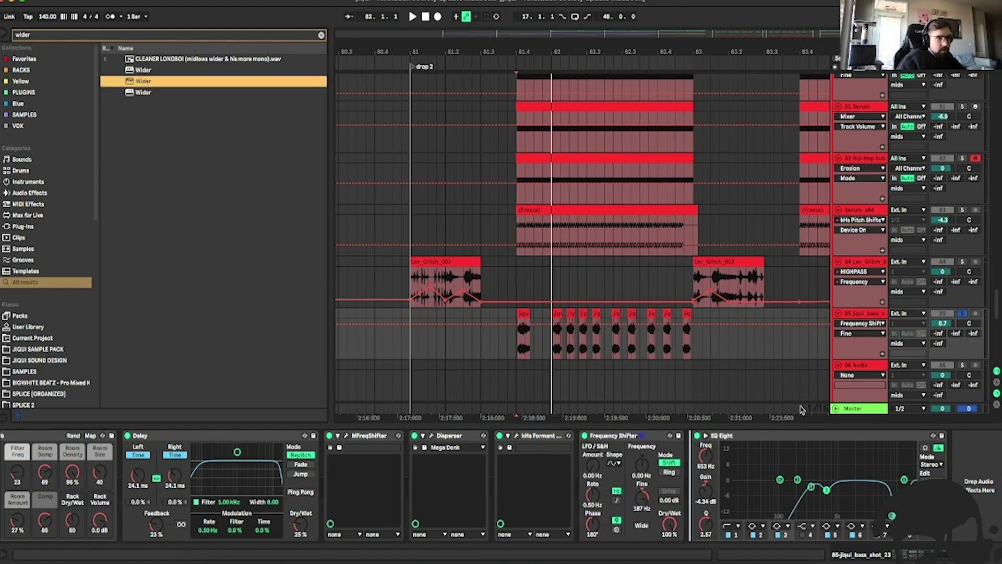
Set Wider's amount to 58%, audition the shots and close the plug-in window.
key(space)
drag(473, 186, 496, 134)
key(space)
key(space)
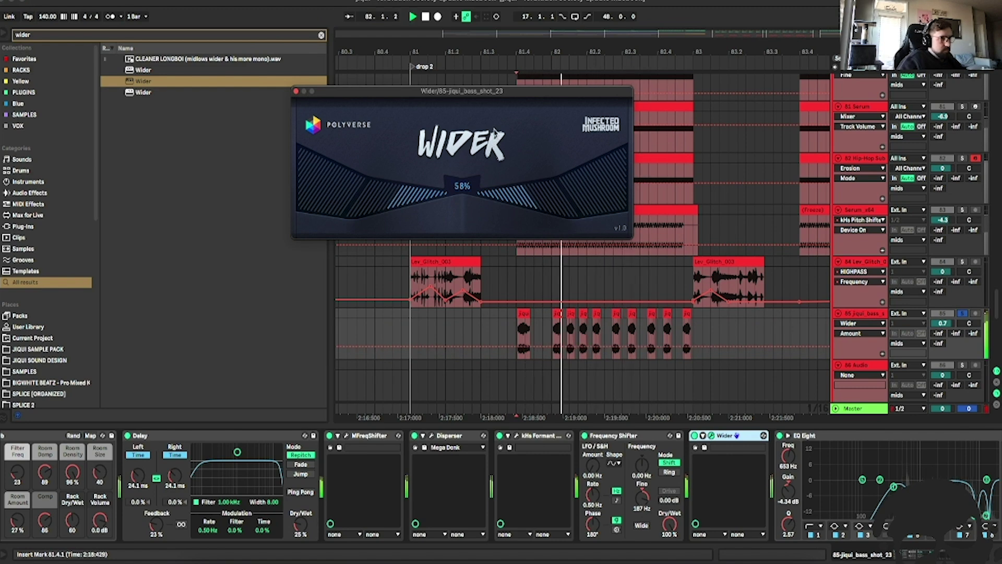
click(296, 92)
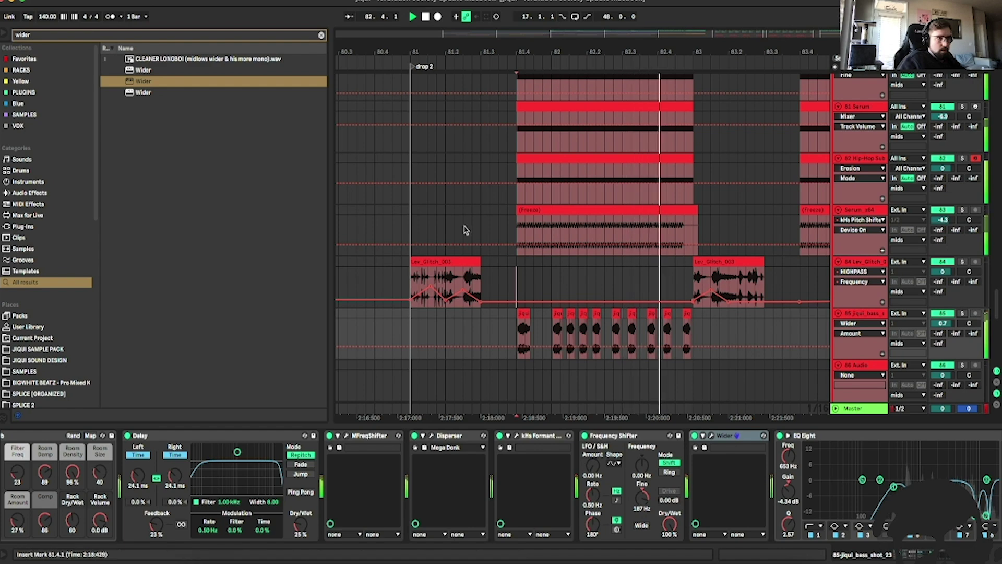
Duplicate the two-bar bass shot pattern starting at 81.1 to 83.1 and play the copy.
scroll(739, 279, down, 3)
drag(417, 260, 667, 251)
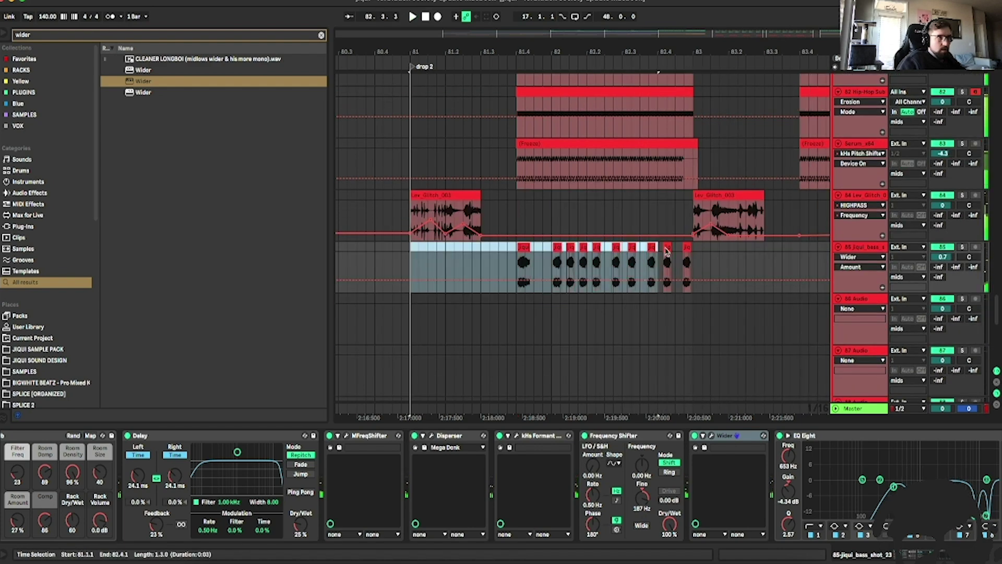
key(super+d)
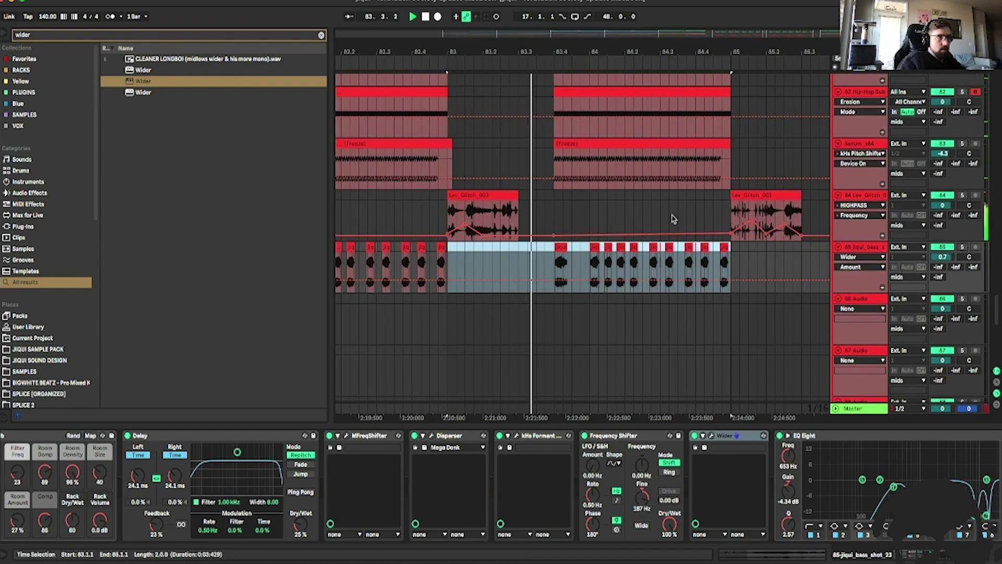
key(z)
key(space)
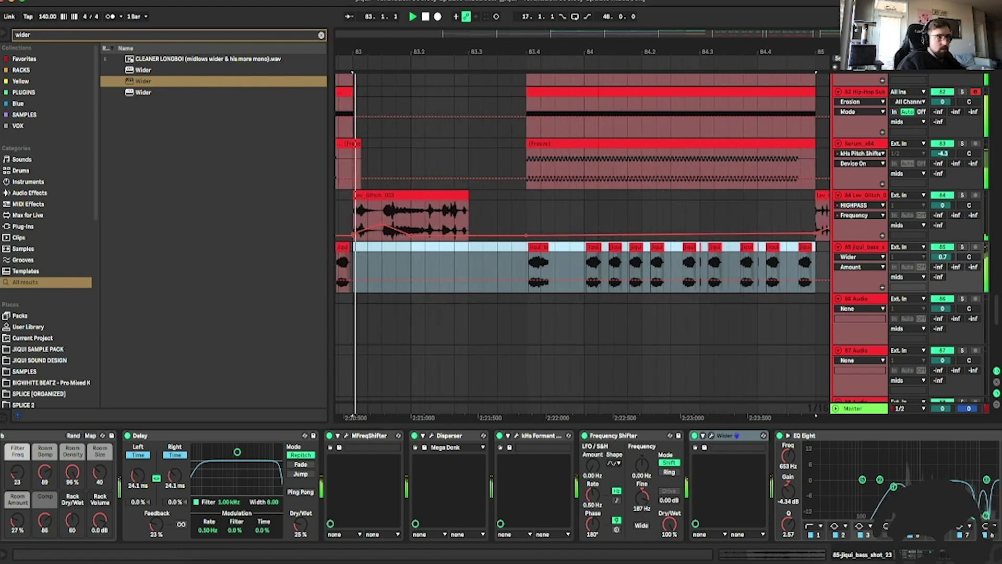
key(space)
key(space)
Paste three copies of a short bass shot from 83.3, space the last two out before 83.4, and play the result.
click(593, 247)
click(466, 251)
key(super+v)
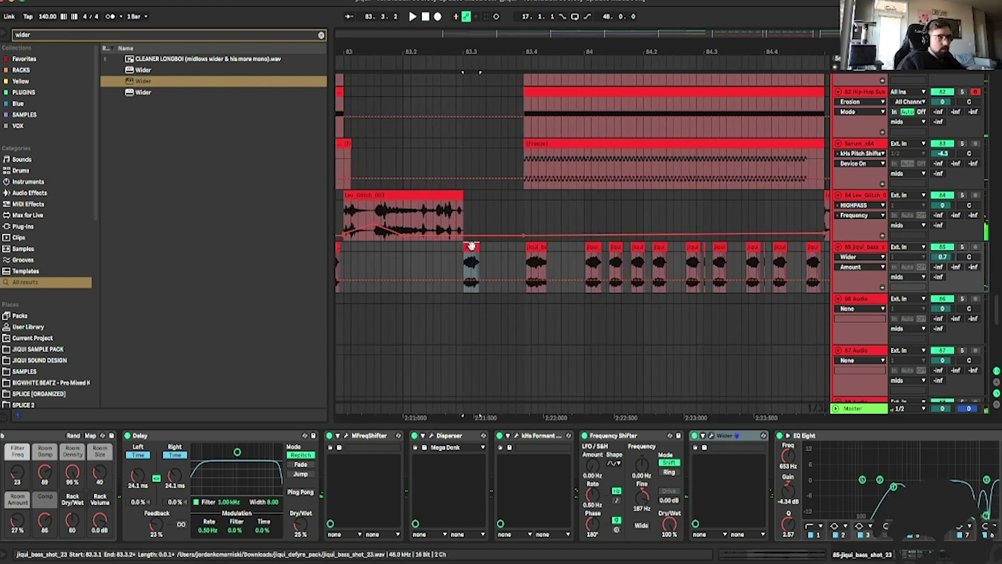
key(super+v)
key(super+v)
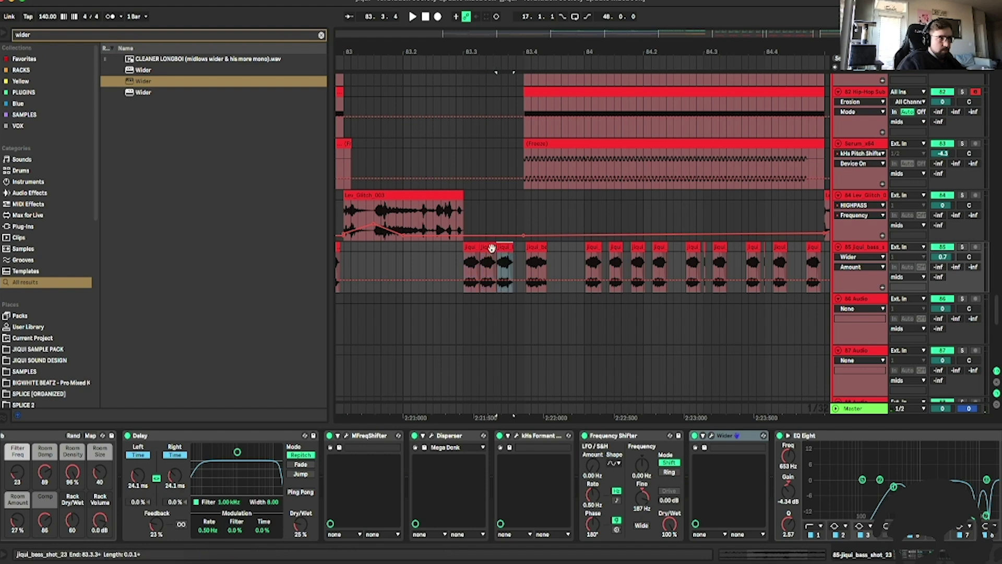
click(507, 247)
shift+click(493, 246)
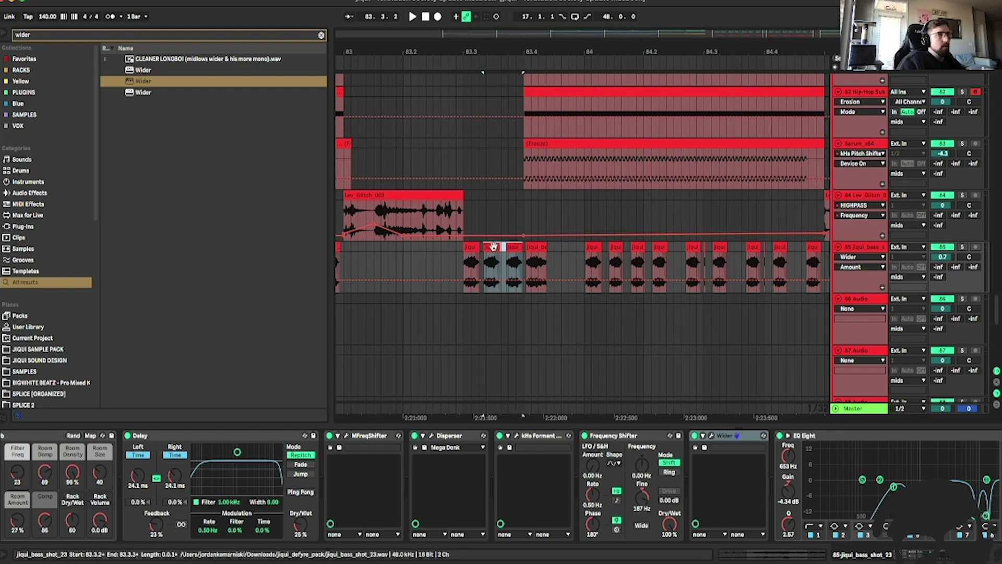
key(space)
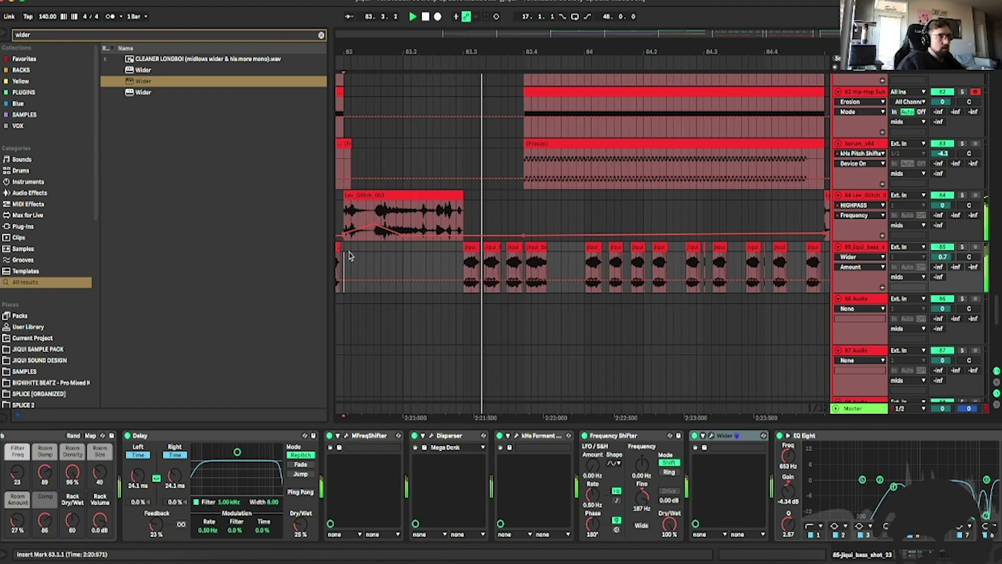
Duplicate the bass shot at 83.4, move the copy to just before bar 84 and play the pattern.
click(544, 247)
key(super+d)
key(space)
drag(559, 246, 570, 256)
click(436, 156)
key(space)
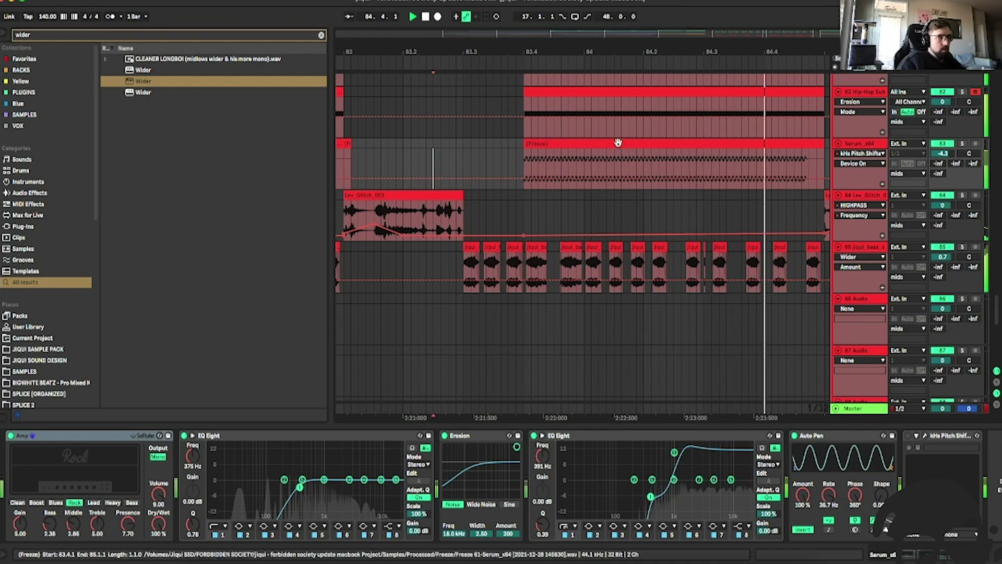
Copy the sc bus's Volume Mid Mix automation dip from 82.1–82.3 to 84.1 and play from 83.4.3.
scroll(608, 192, up, 20)
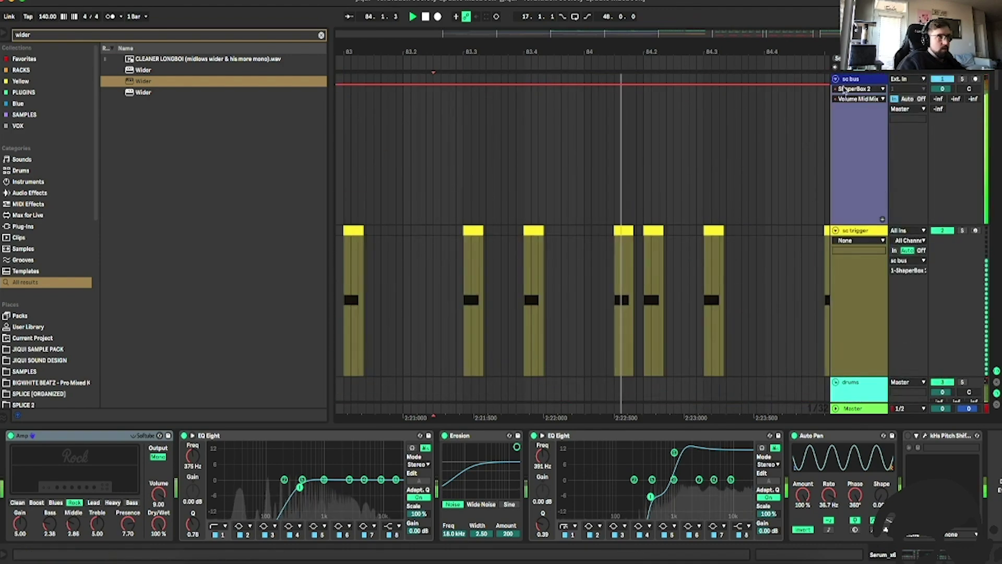
drag(514, 52, 534, 20)
drag(390, 172, 433, 169)
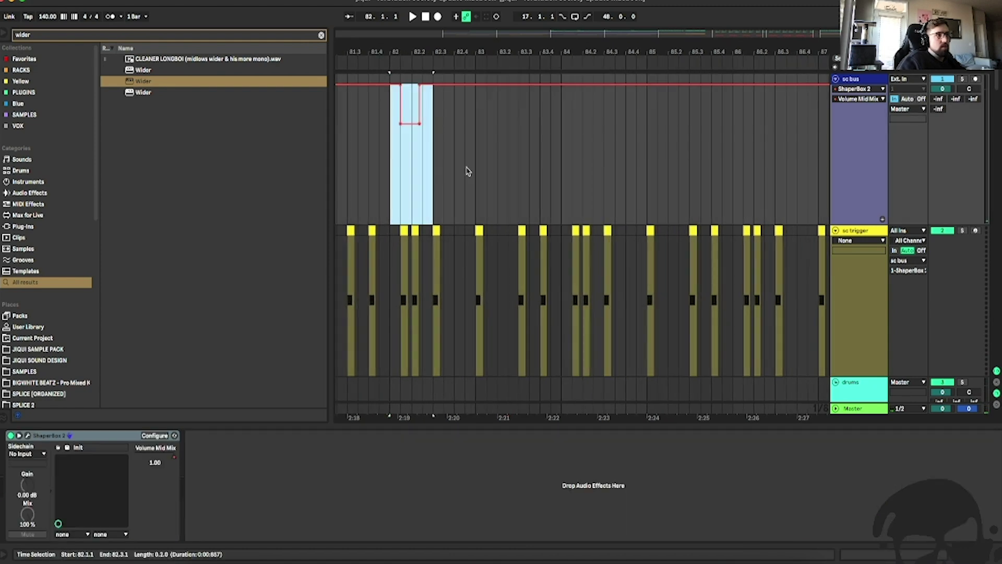
click(561, 148)
key(ctrl+v)
key(space)
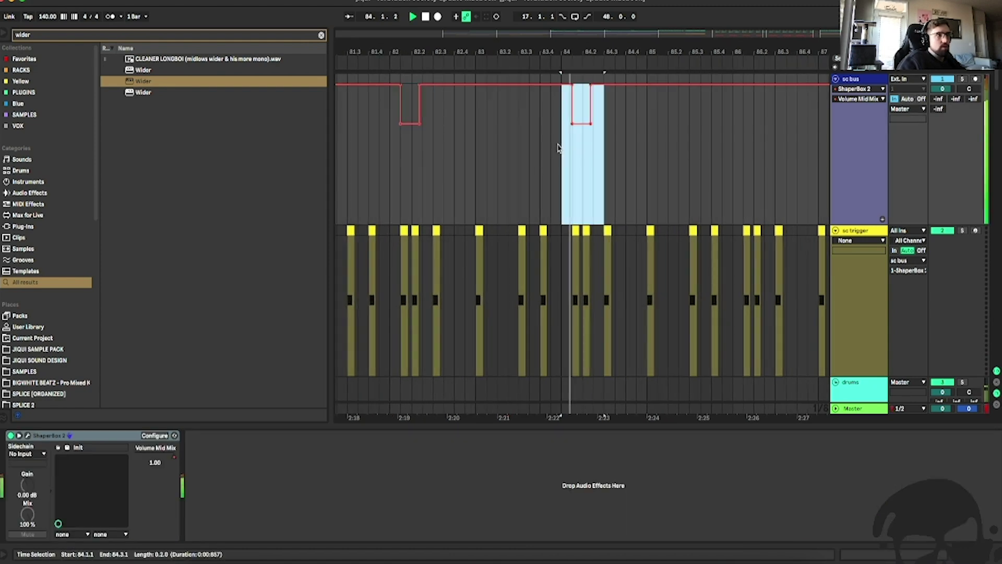
click(552, 164)
Play the second drop from 80.2 and review the bass shot patterns against the other bass layers.
scroll(805, 239, down, 15)
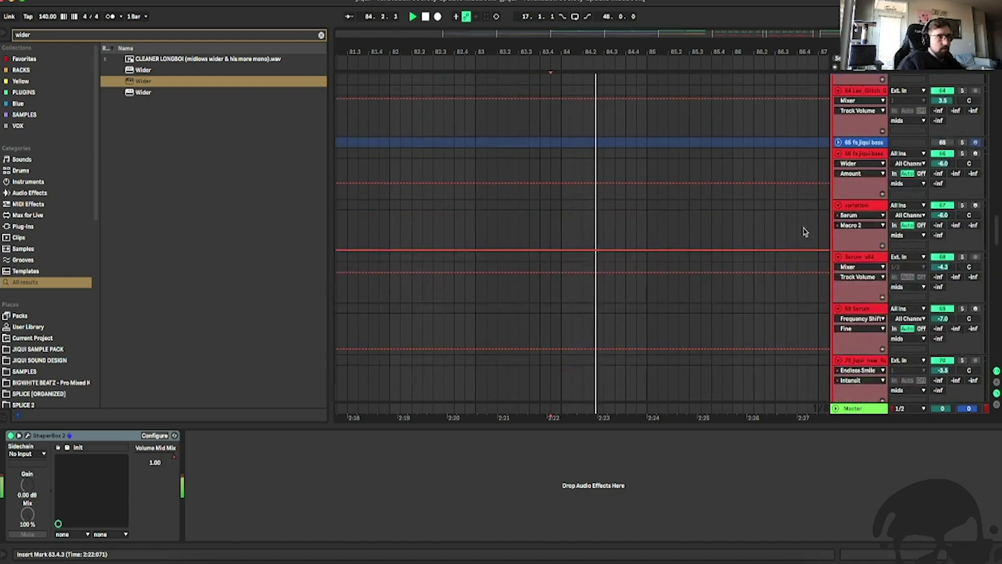
scroll(799, 219, down, 5)
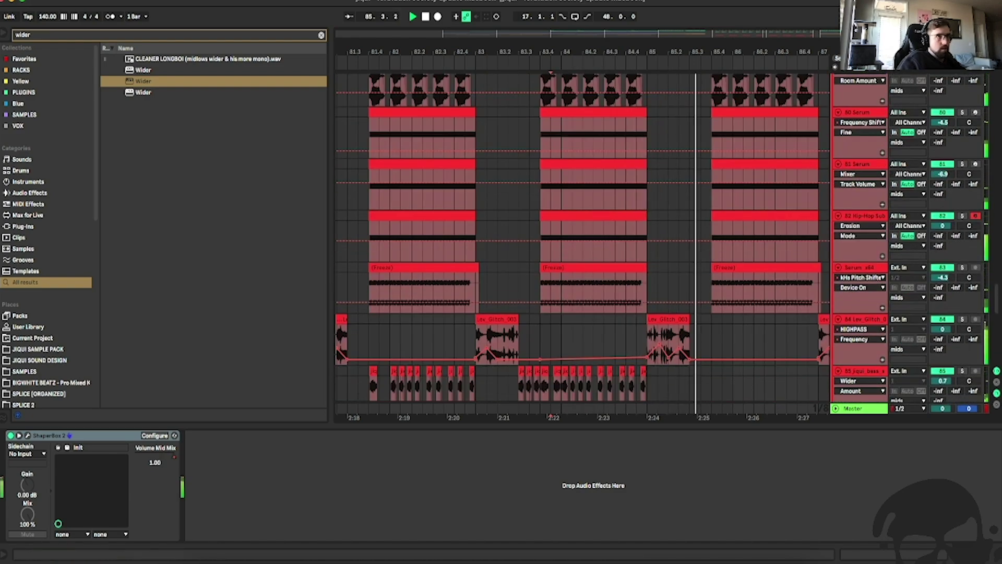
drag(594, 51, 593, 21)
click(428, 292)
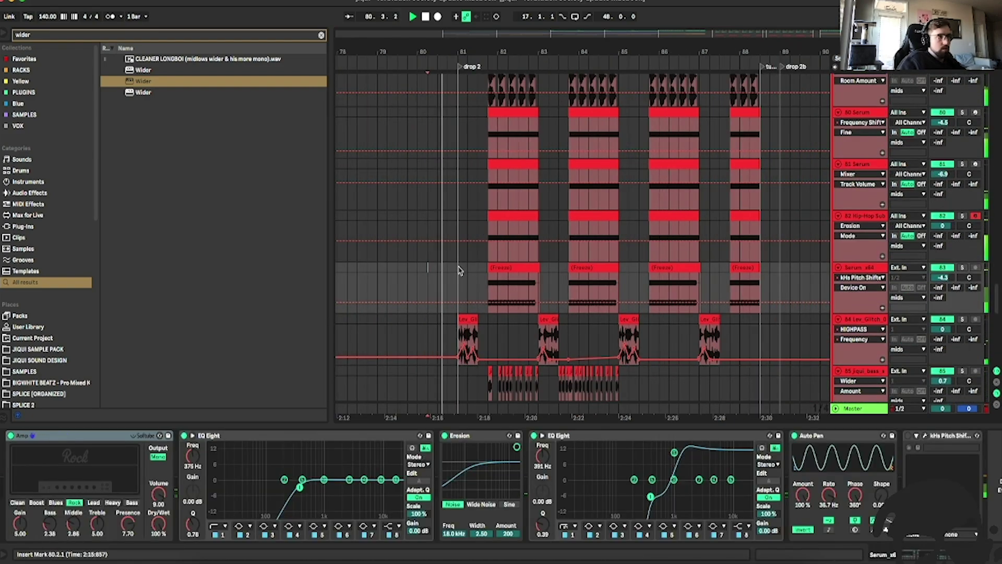
scroll(461, 270, down, 3)
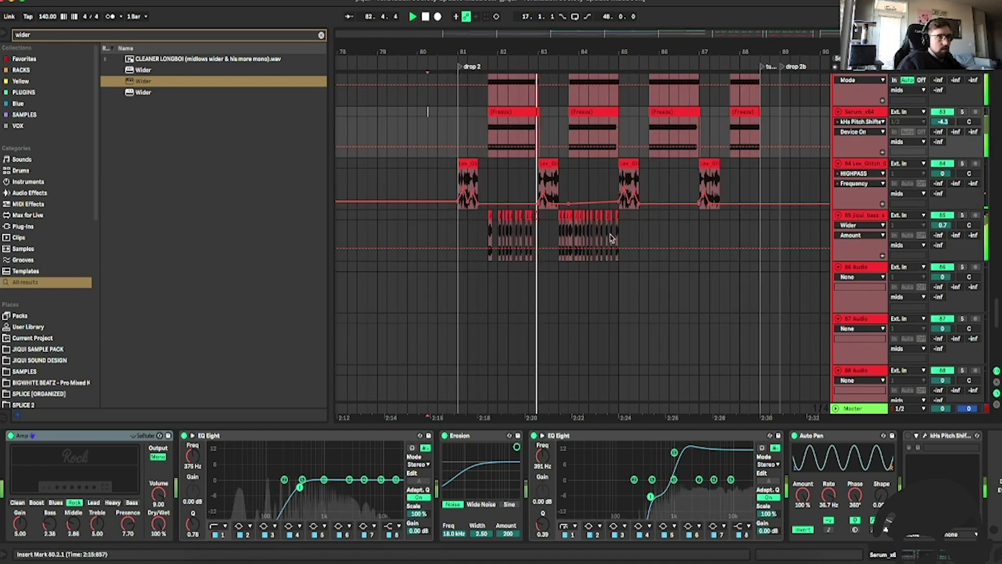
Delete the second bass shot after 83.3 on track 85 and play the gap from bar 83.
drag(635, 52, 635, 42)
mouse_move(841, 30)
mouse_down()
mouse_move(840, 42)
mouse_move(836, 35)
mouse_up()
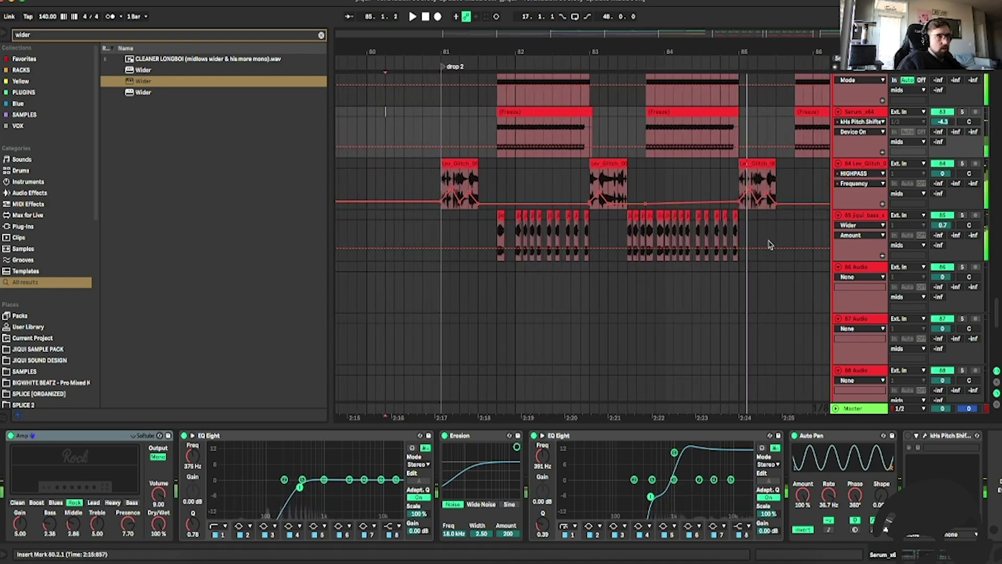
scroll(647, 226, up, 5)
scroll(647, 226, right, 1)
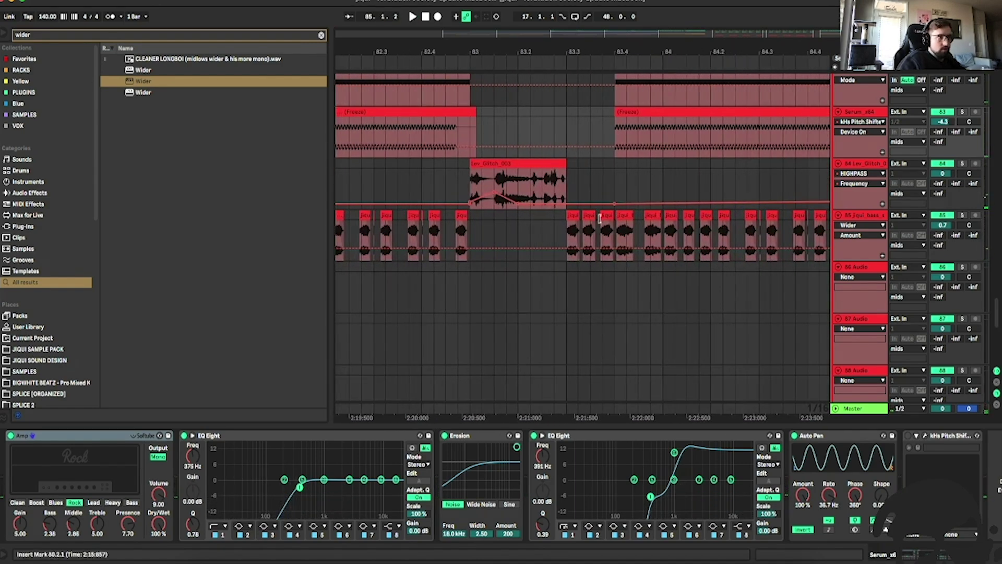
click(589, 214)
key(Delete)
click(471, 121)
key(space)
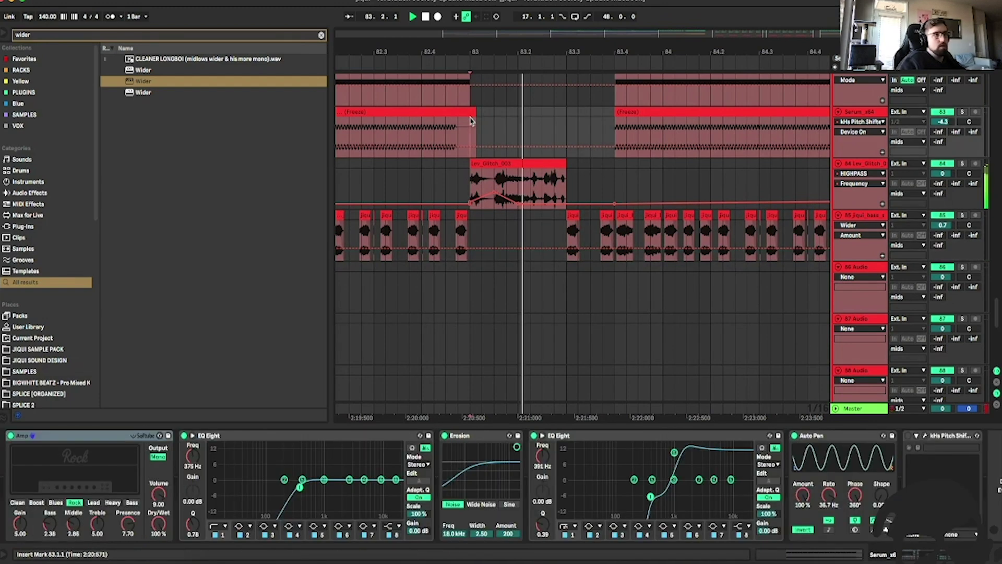
Delete the hi-hat hit at 83.2 on track 27 and play the drop from 82.4.4.
key(space)
key(space)
scroll(671, 209, up, 20)
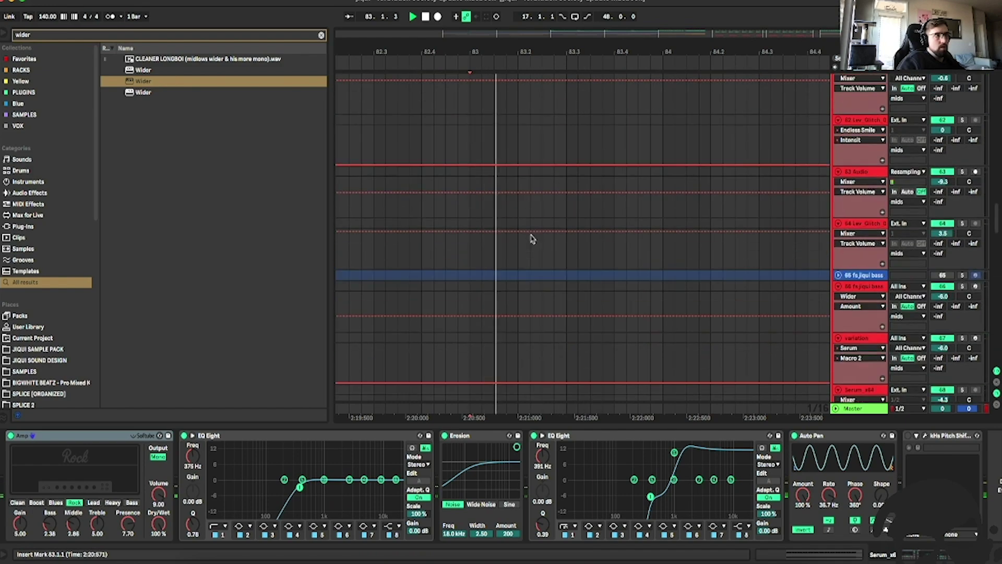
scroll(538, 239, down, 10)
key(space)
key(space)
scroll(537, 241, up, 4)
key(space)
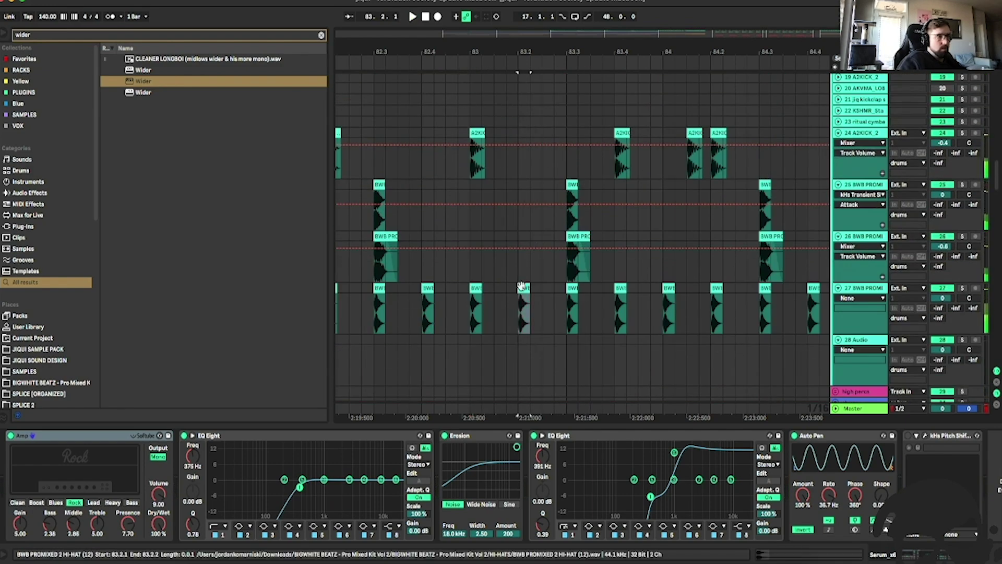
click(523, 287)
key(Delete)
click(458, 225)
key(space)
scroll(526, 217, down, 15)
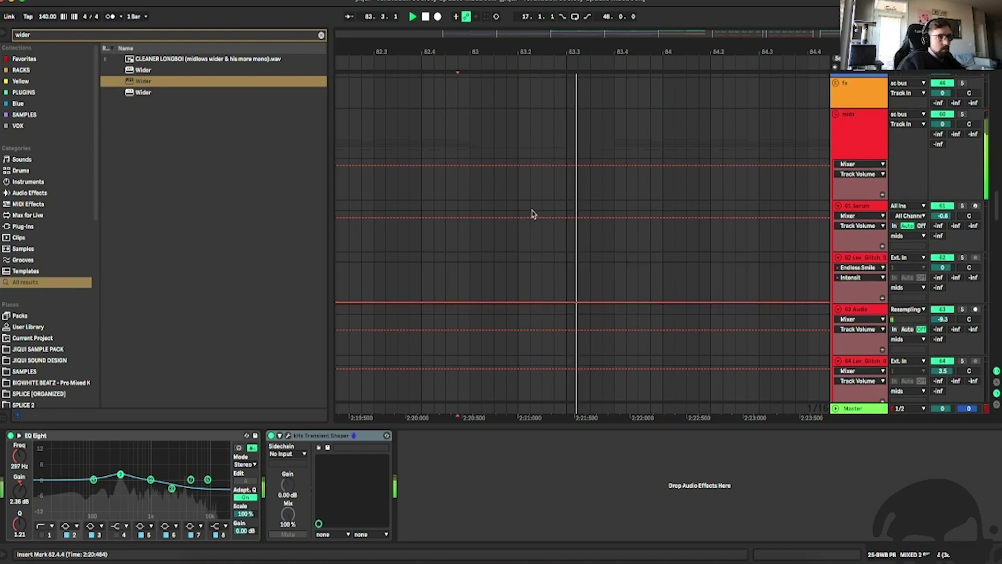
scroll(572, 235, down, 10)
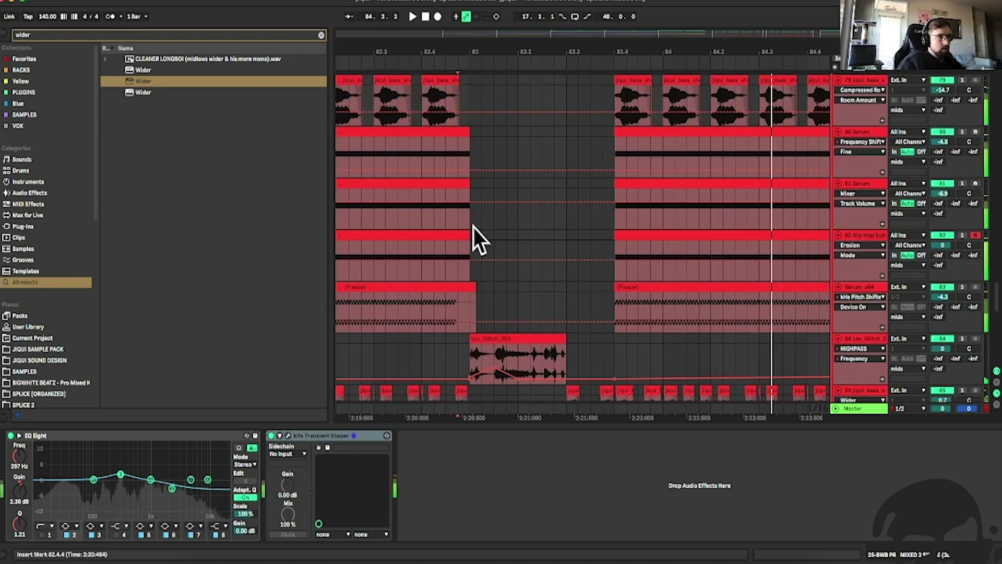
scroll(472, 230, up, 15)
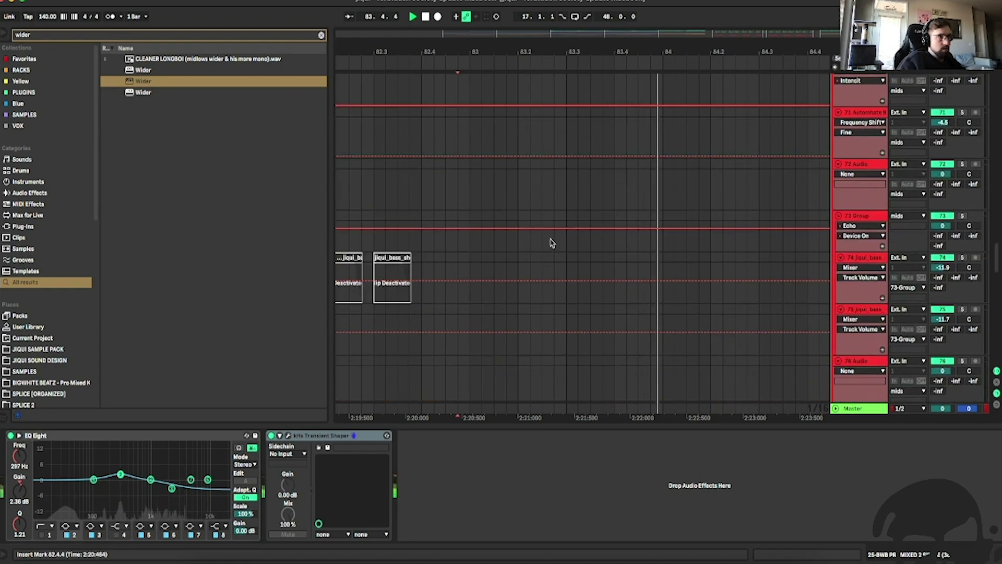
scroll(712, 205, down, 15)
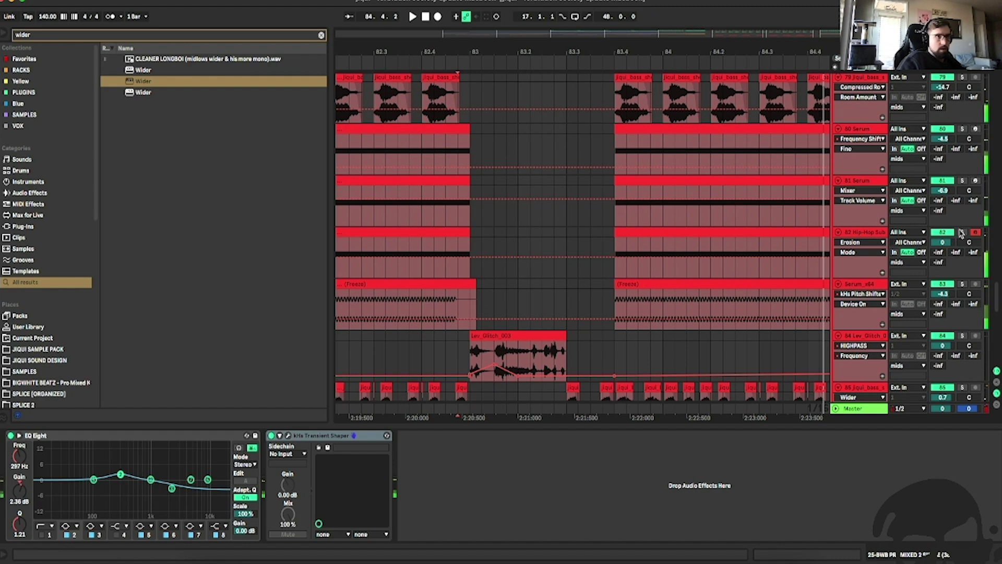
Automate track 81 Serum's Frequency Shifter Fine with a rising ramp from 83.4 to just after bar 84, and play it soloed and in the mix.
click(612, 221)
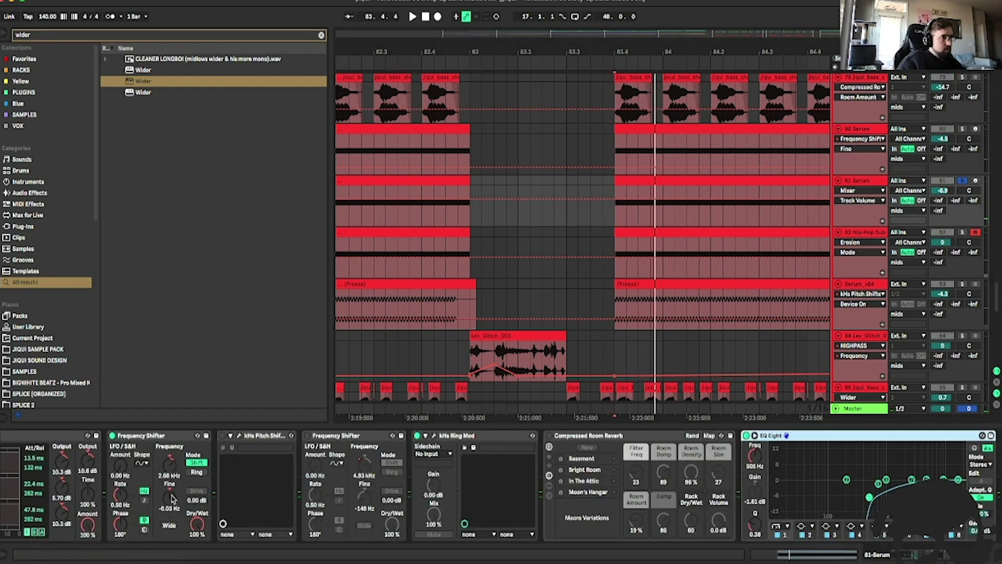
right_click(171, 498)
click(213, 504)
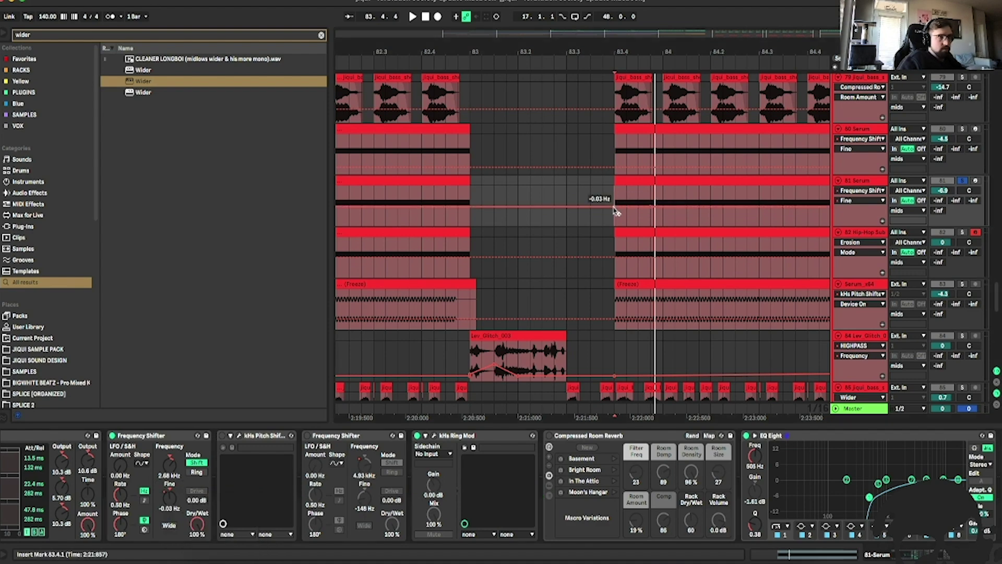
key(space)
drag(620, 207, 675, 207)
key(space)
key(space)
key(space)
key(space)
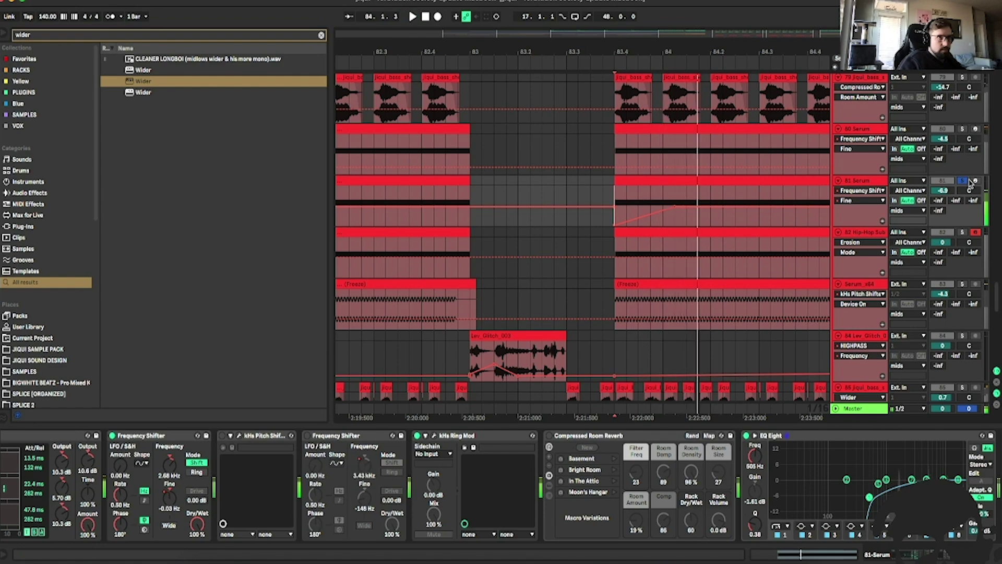
key(space)
click(962, 180)
key(space)
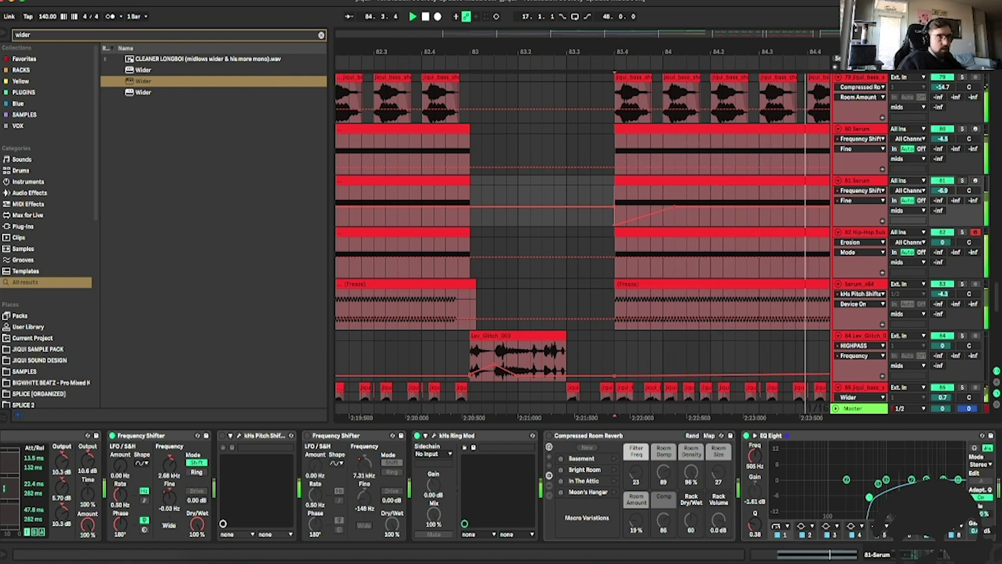
Transpose all the bass shots on track 85 across bars 81–84 to -12 st and play the result.
scroll(716, 168, down, 5)
click(559, 234)
scroll(559, 233, down, 3)
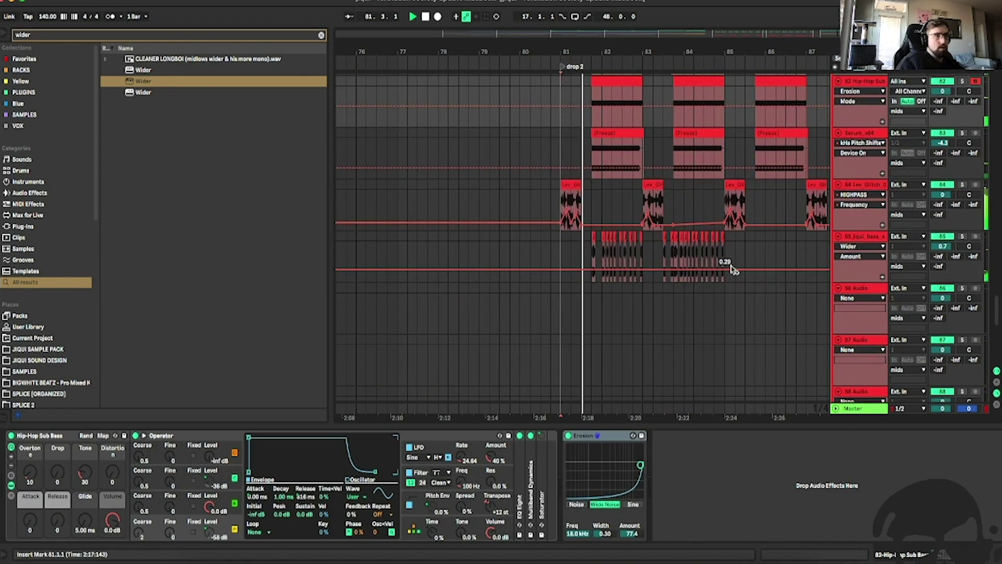
drag(722, 252, 587, 235)
double_click(594, 234)
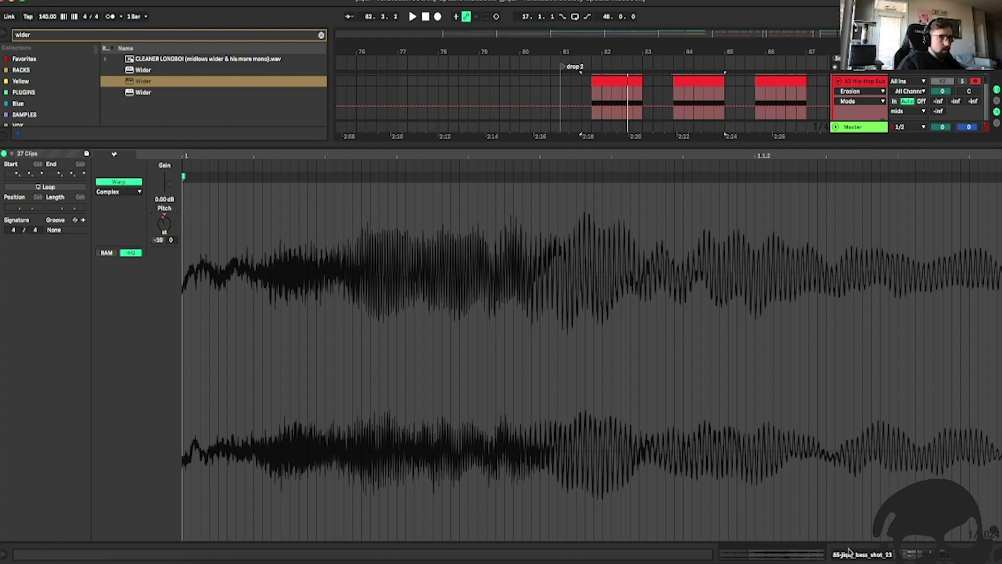
click(994, 549)
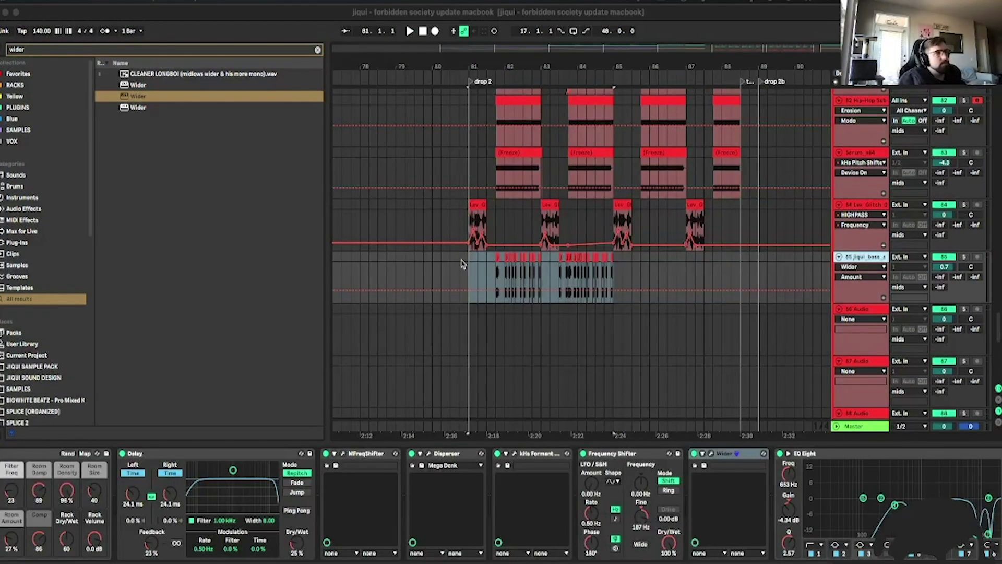
click(593, 273)
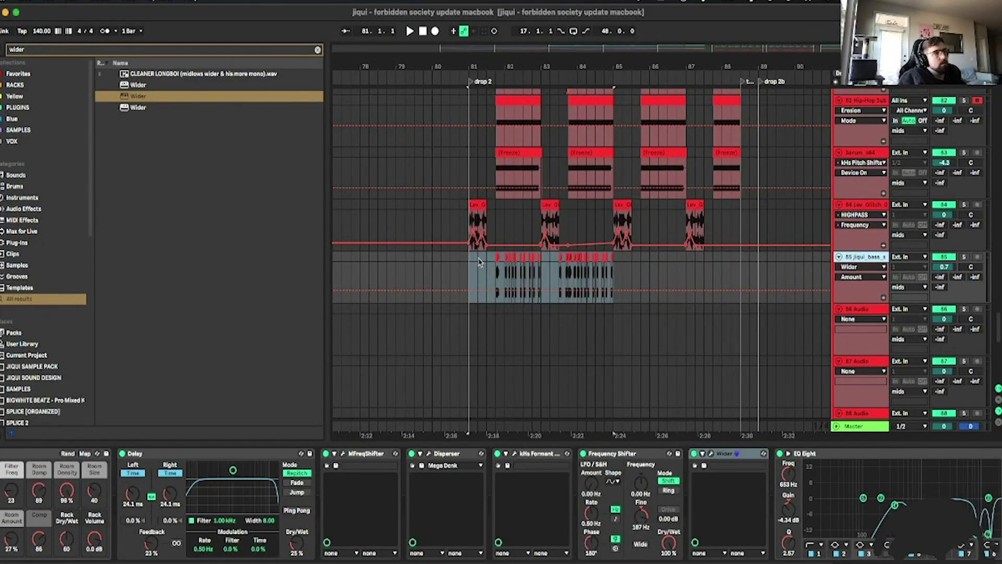
drag(584, 270, 613, 270)
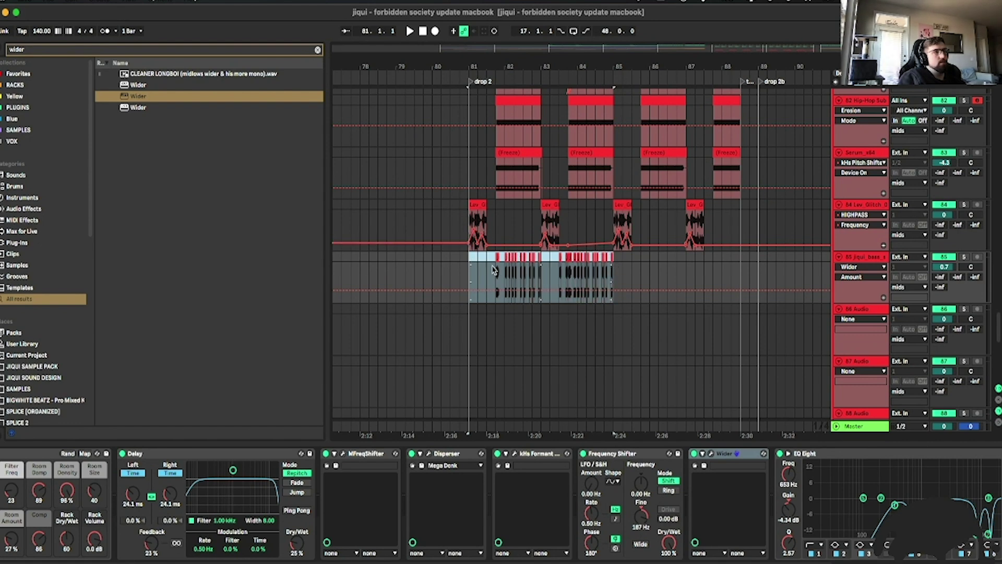
double_click(497, 257)
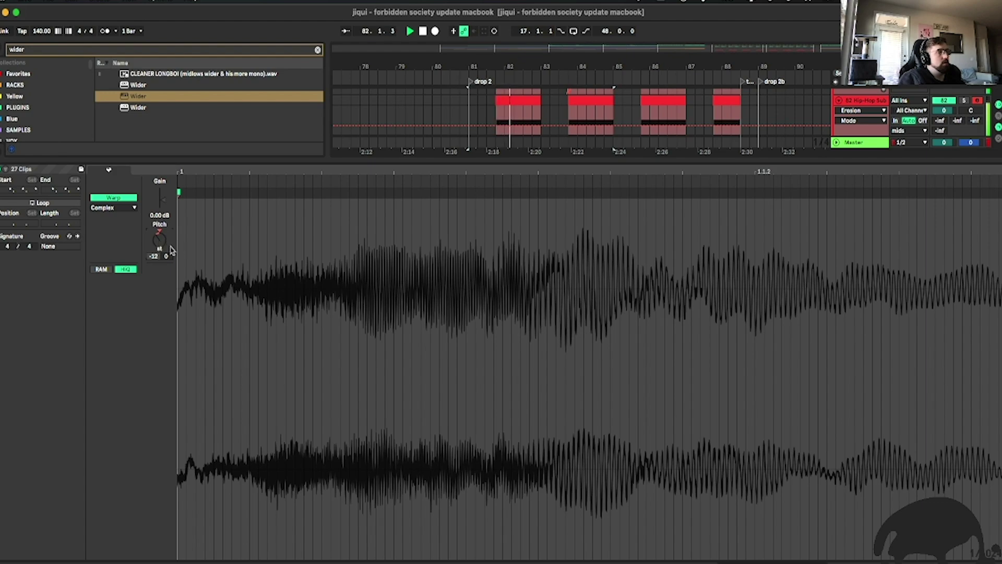
key(super+alt+l)
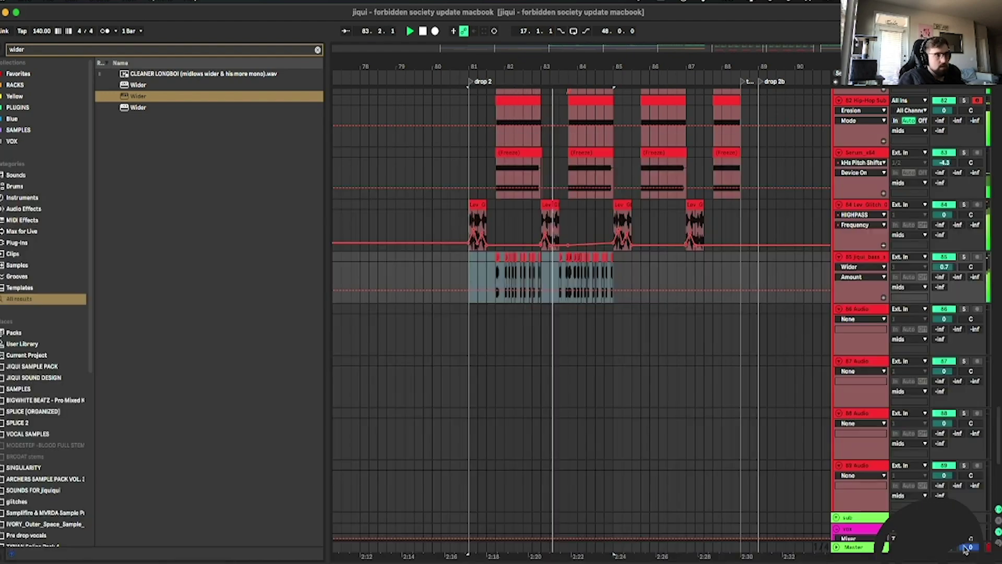
Review the mid bass layers and play track 80 Serum in solo from 81.4.
scroll(633, 320, up, 5)
scroll(637, 306, down, 4)
scroll(635, 308, up, 4)
scroll(635, 308, down, 5)
scroll(626, 284, up, 6)
key(space)
click(487, 316)
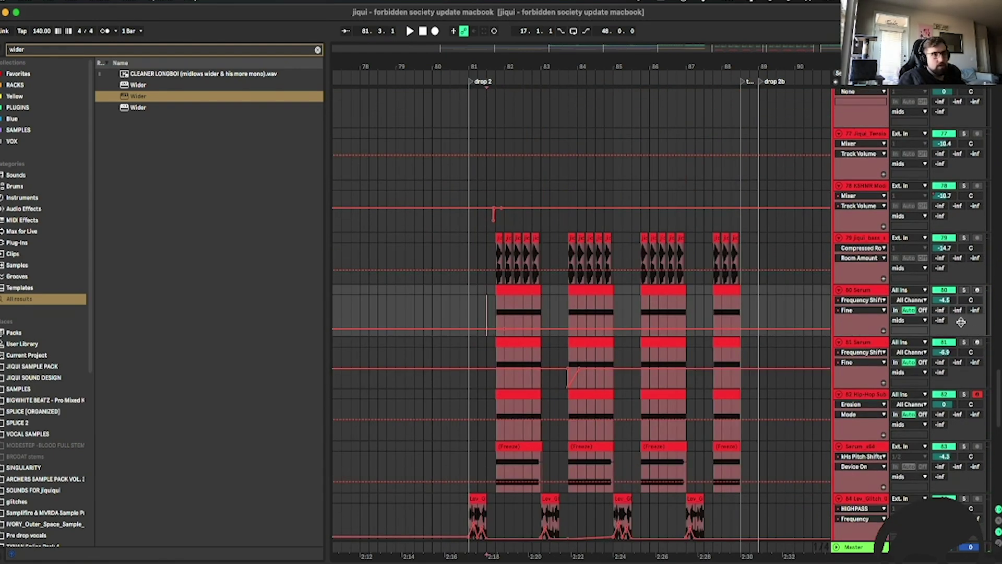
click(494, 306)
key(space)
double_click(861, 290)
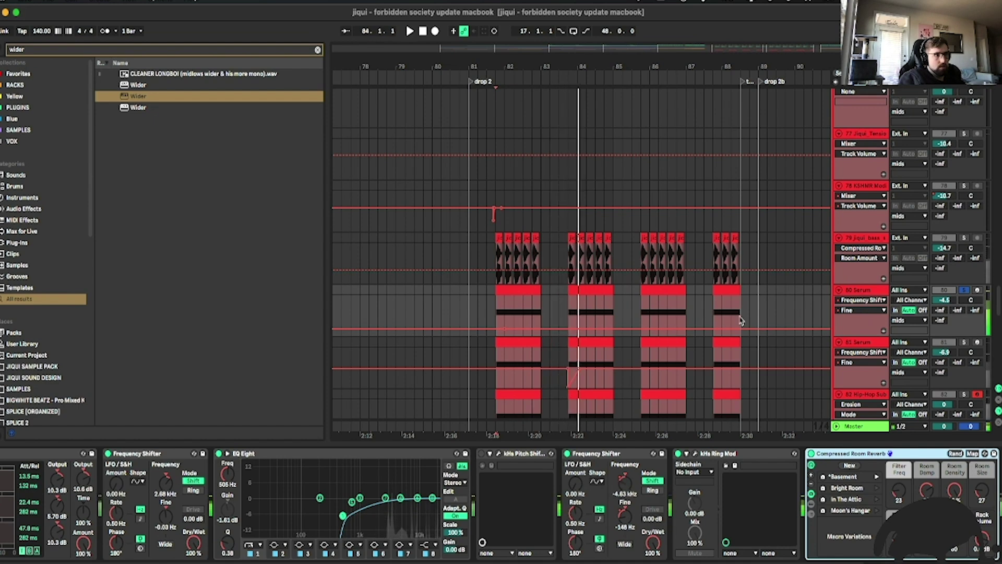
click(868, 288)
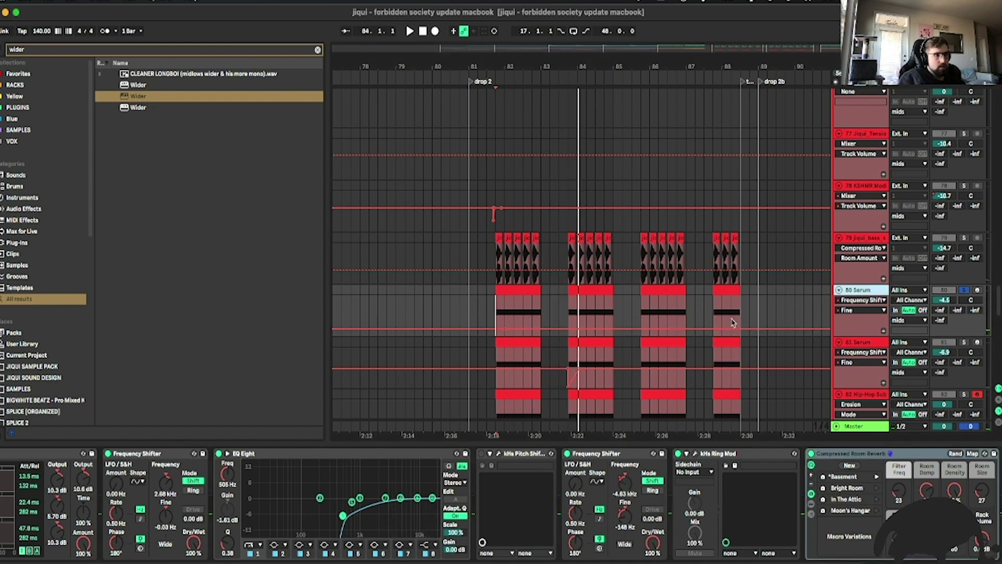
Drop track 80 Serum's Frequency Shifter Fine automation to -500 Hz at 85.4 and play it in solo and in the mix.
drag(641, 329, 641, 335)
key(space)
click(641, 308)
key(space)
key(space)
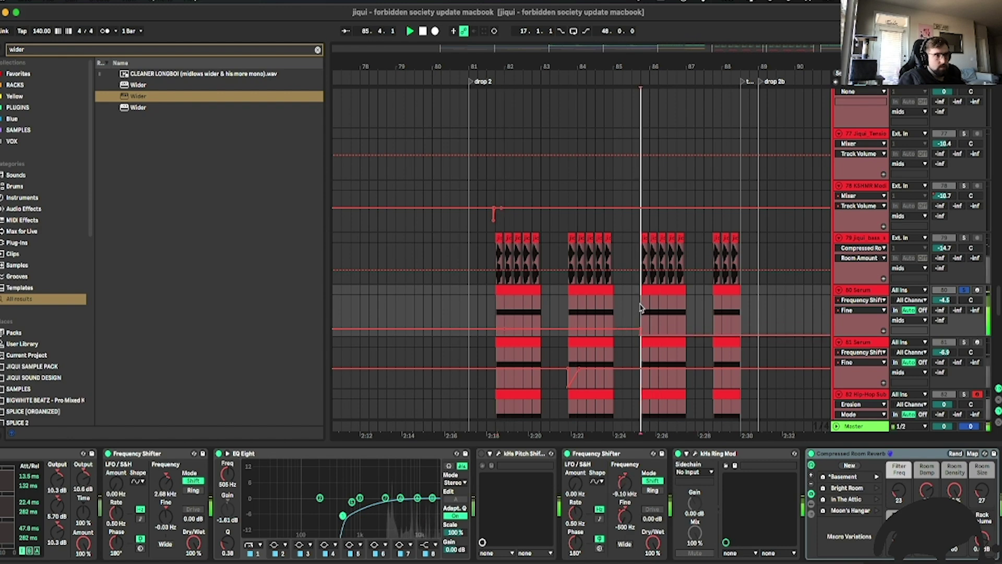
click(642, 338)
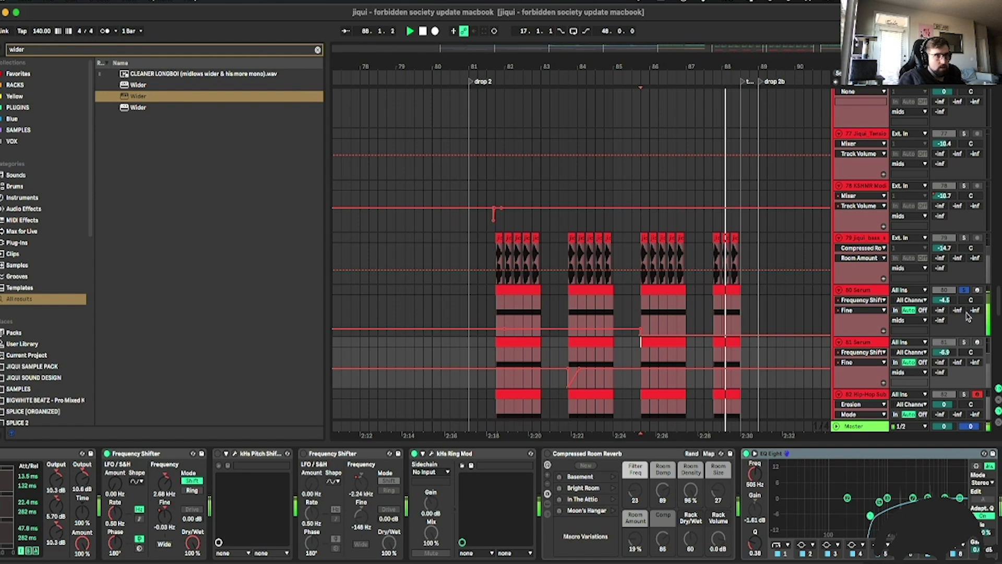
click(964, 290)
key(space)
key(space)
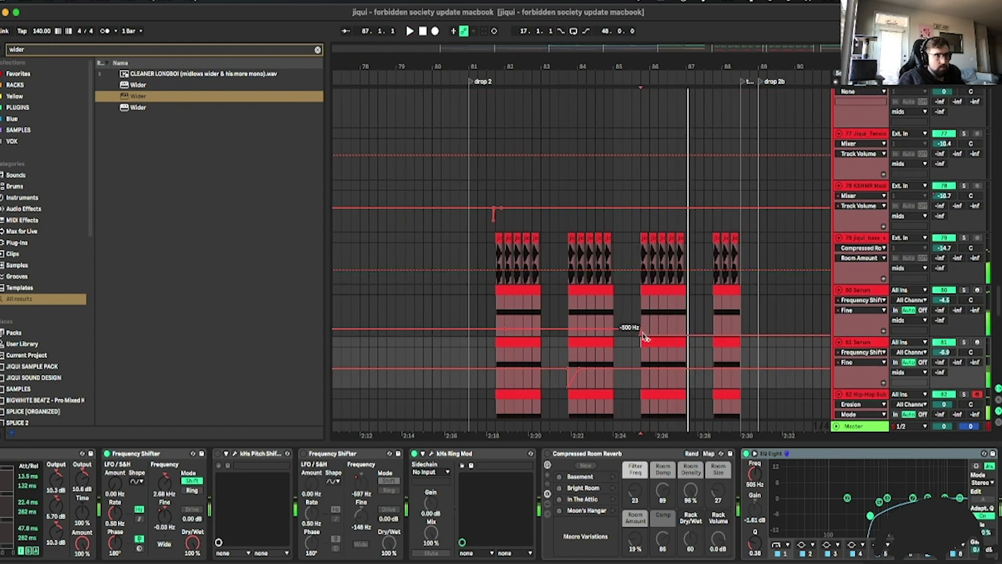
Raise track 80 Serum's Frequency Shifter Fine automation from 85.4 onward to -324 Hz while playing the section.
drag(641, 335, 640, 332)
key(space)
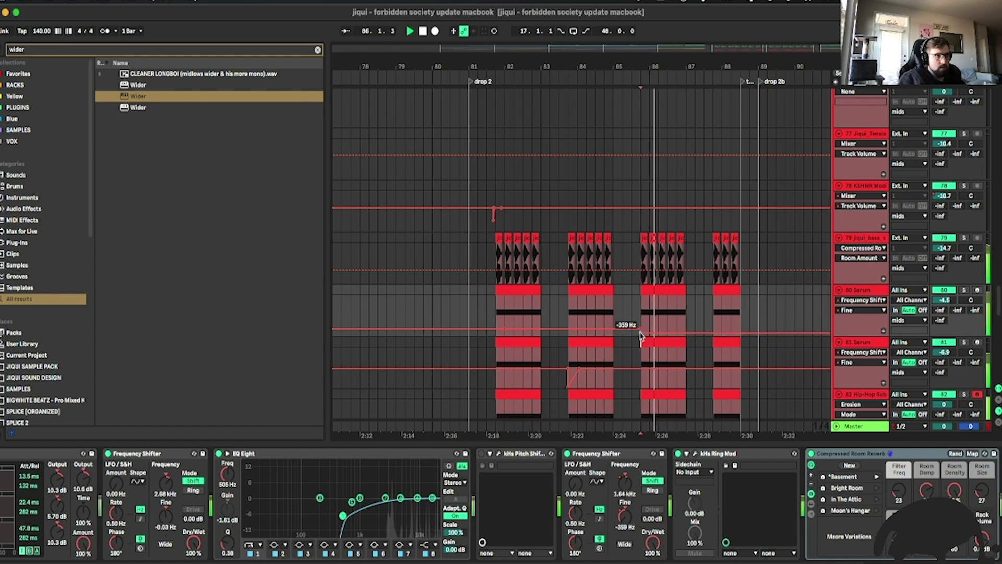
drag(641, 337, 641, 301)
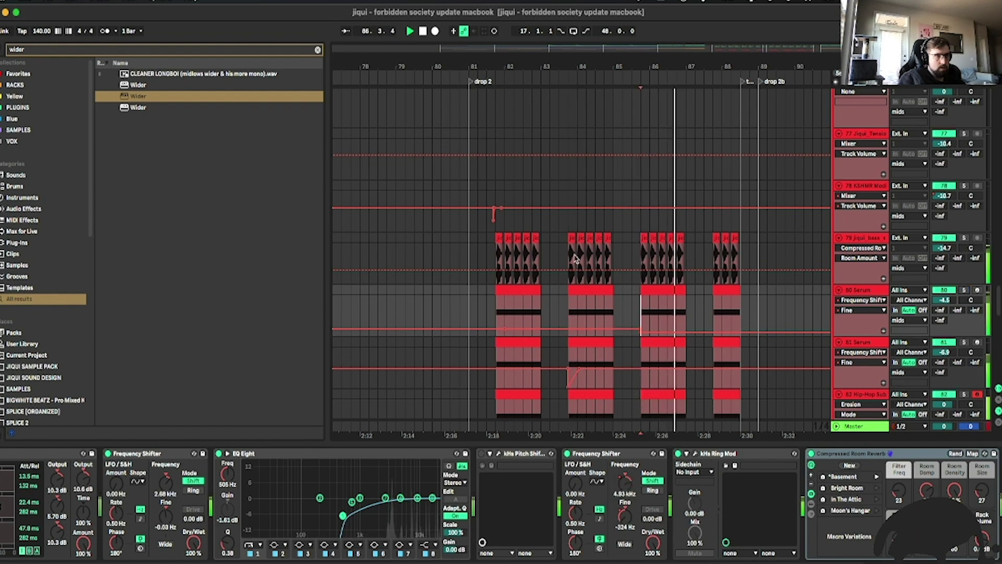
Duplicate track 85's bass shot pattern from bars 81–84 into bars 85–88 and play it against the other bass layers.
scroll(463, 295, down, 8)
scroll(497, 288, up, 1)
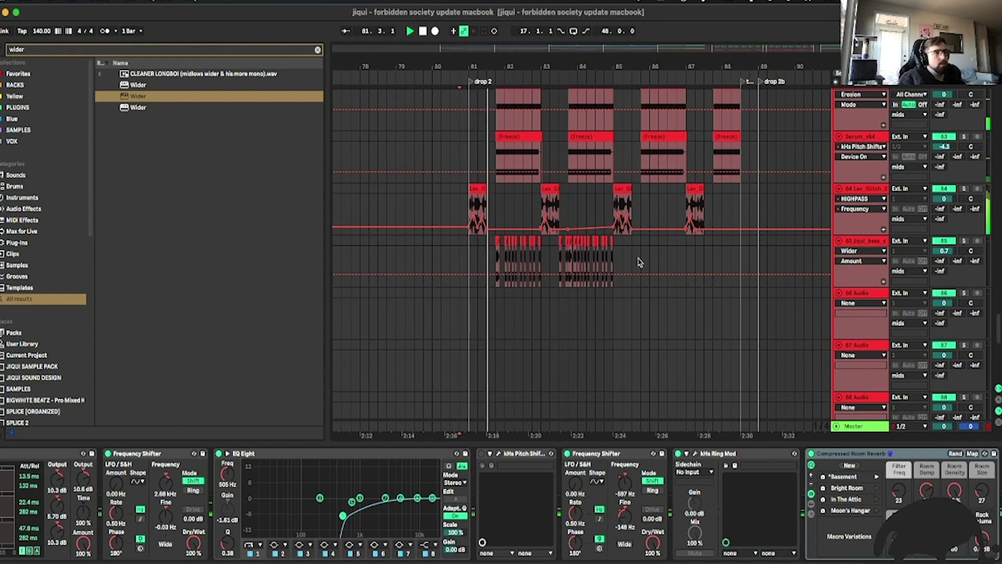
drag(614, 245, 471, 244)
key(super+d)
scroll(607, 301, up, 7)
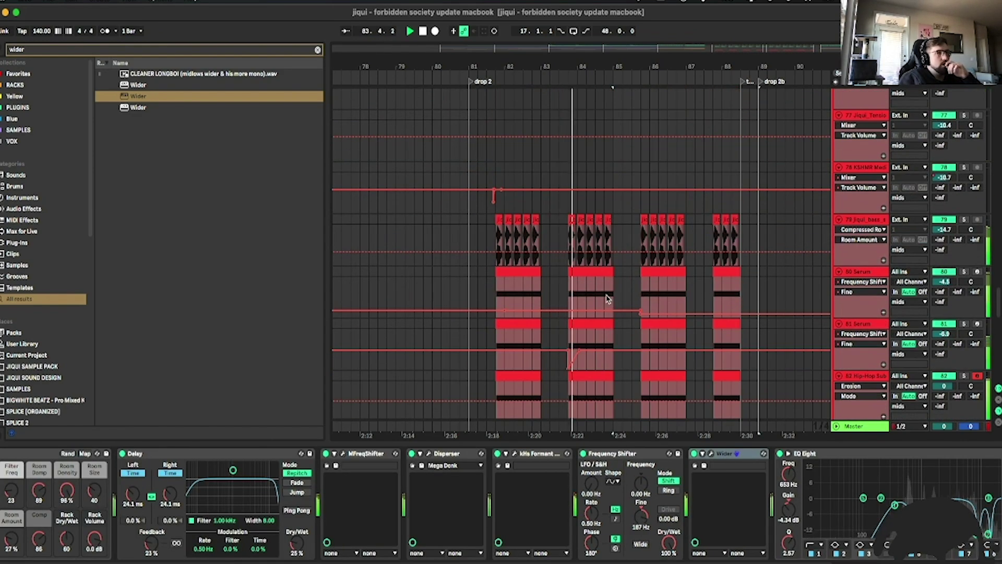
scroll(611, 297, down, 7)
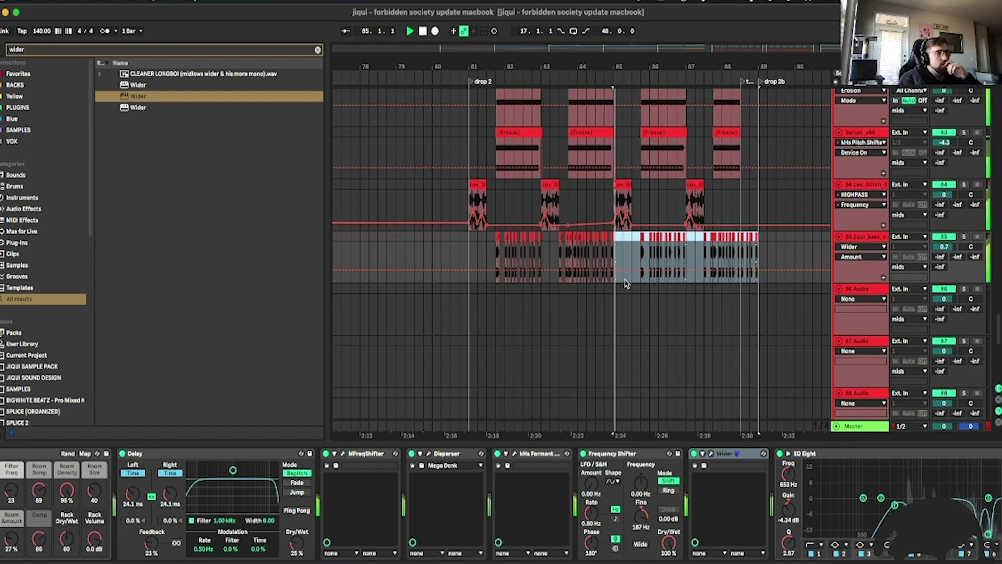
scroll(647, 286, up, 2)
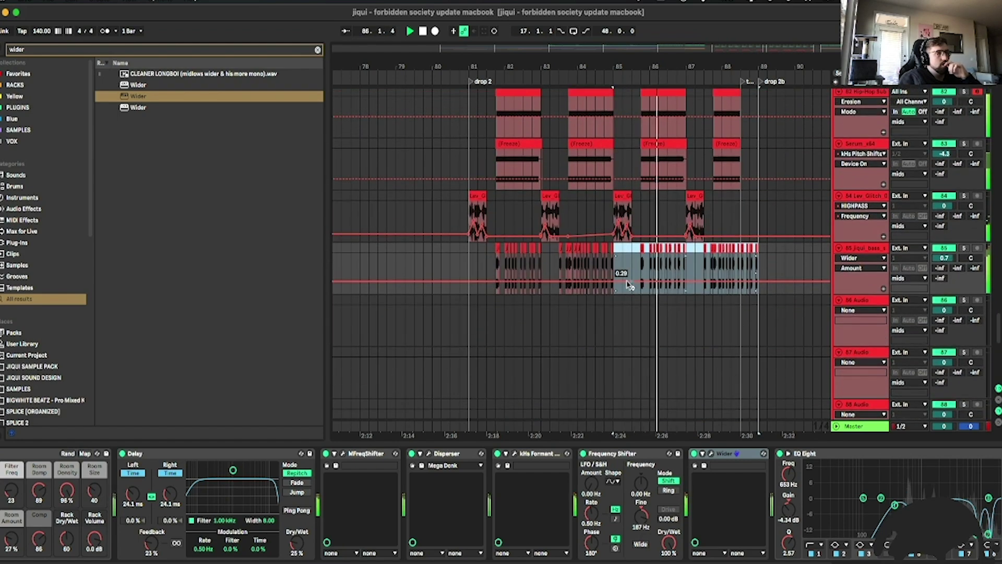
scroll(673, 290, up, 3)
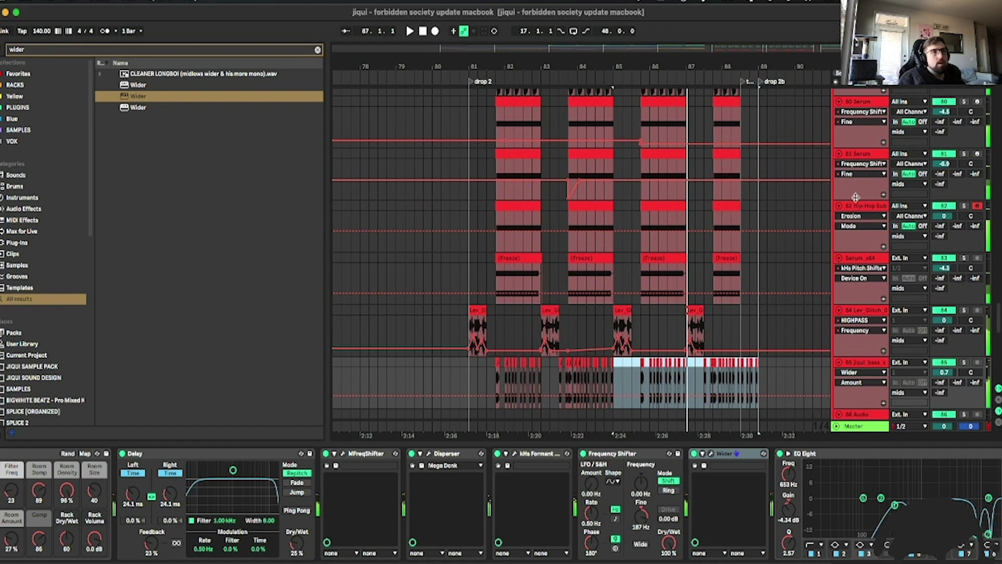
Drop track 81 Serum's Frequency Shifter Fine automation to -112 Hz at 85.4 and play the full mix from 80.3.
click(643, 182)
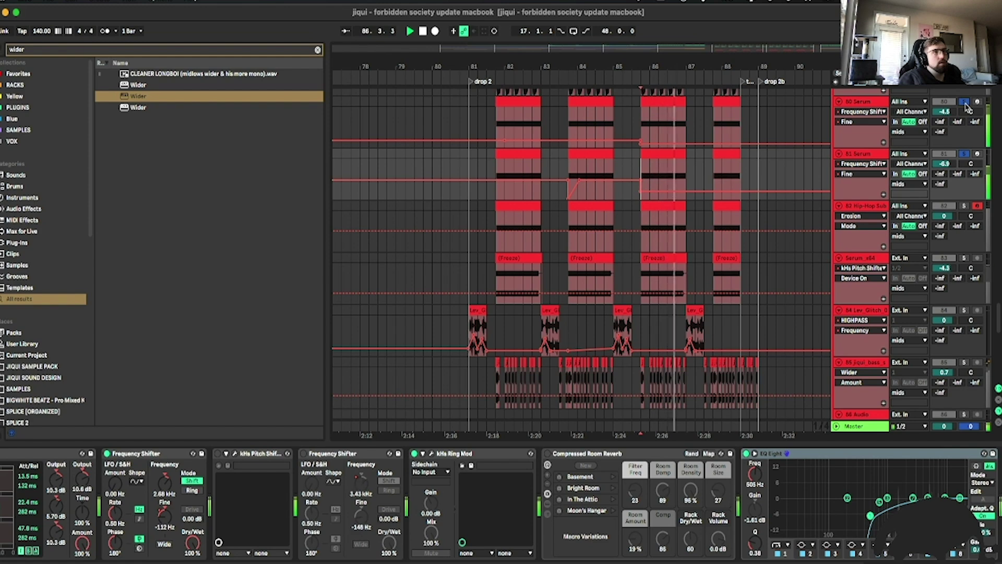
click(450, 205)
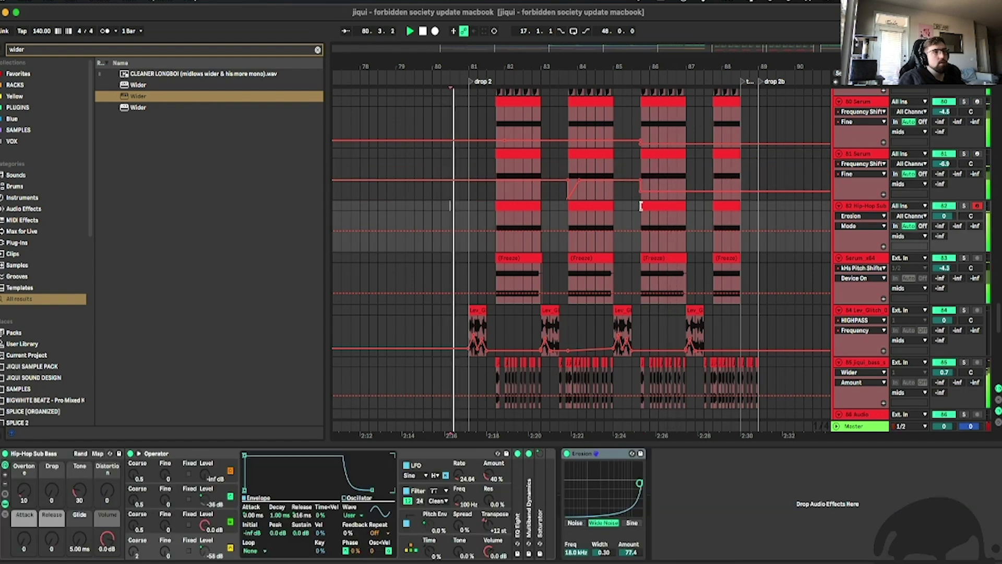
Lower track 81 Serum's Frequency Shifter Fine automation from 85.4 onward to -192 Hz and play it against the other bass layers.
scroll(653, 313, down, 5)
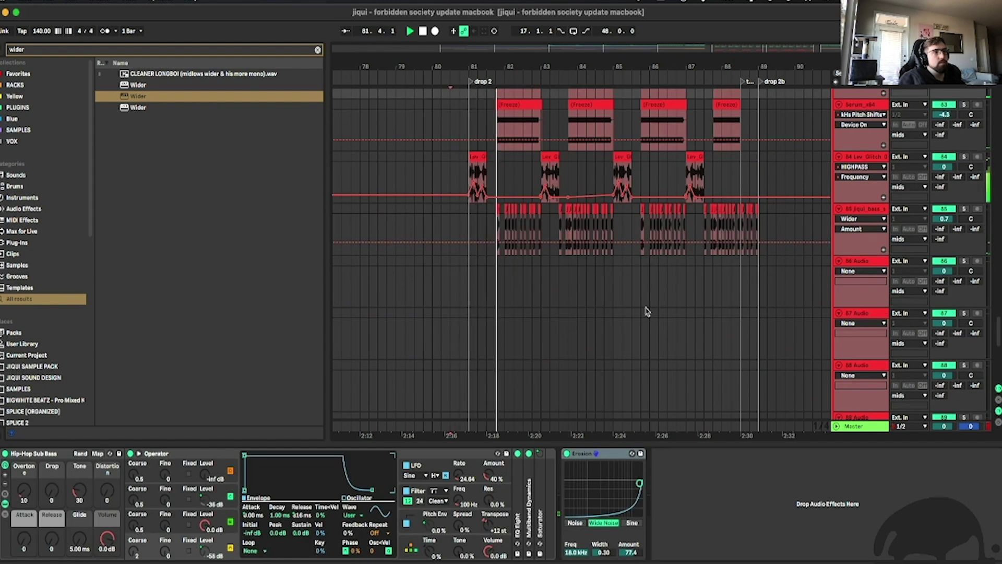
scroll(647, 311, up, 5)
scroll(562, 233, down, 5)
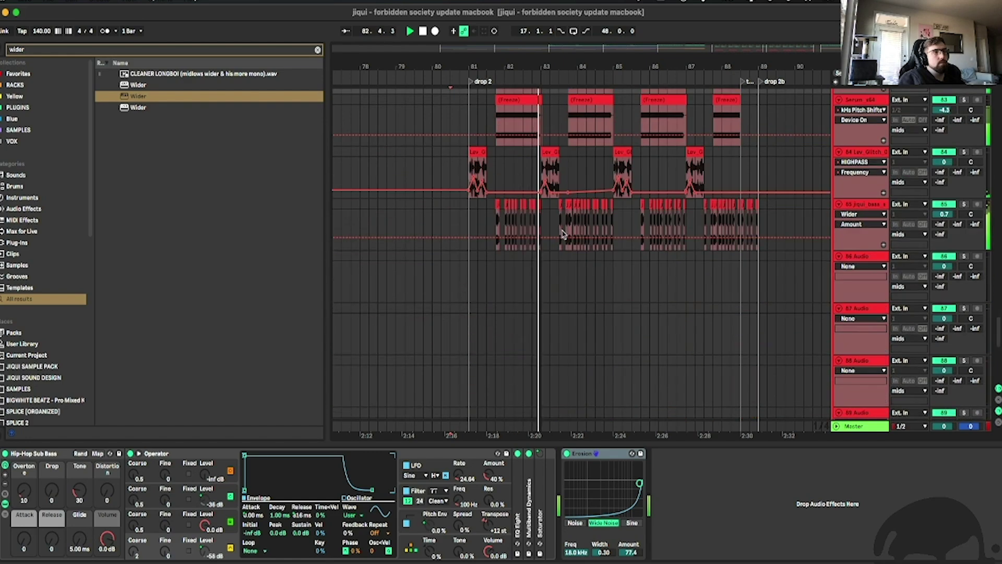
scroll(563, 233, up, 5)
scroll(647, 230, down, 3)
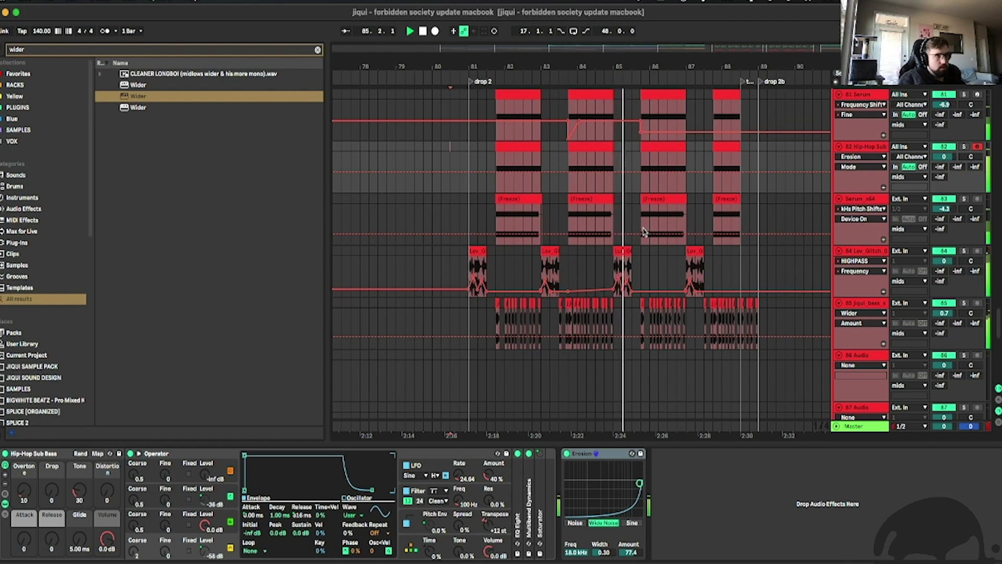
scroll(646, 232, down, 3)
scroll(646, 232, up, 6)
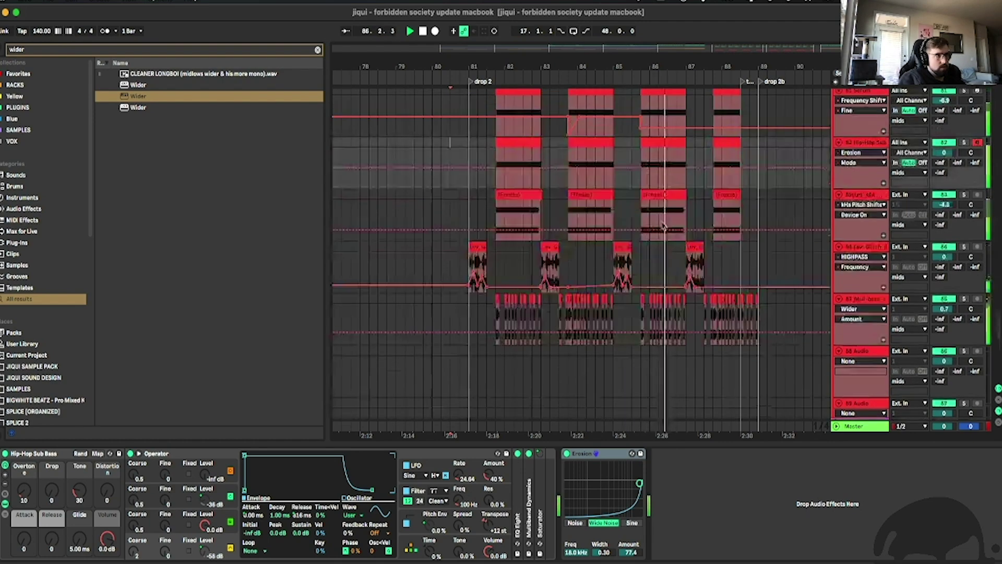
mouse_move(642, 282)
mouse_down()
mouse_move(635, 247)
mouse_move(641, 284)
mouse_up()
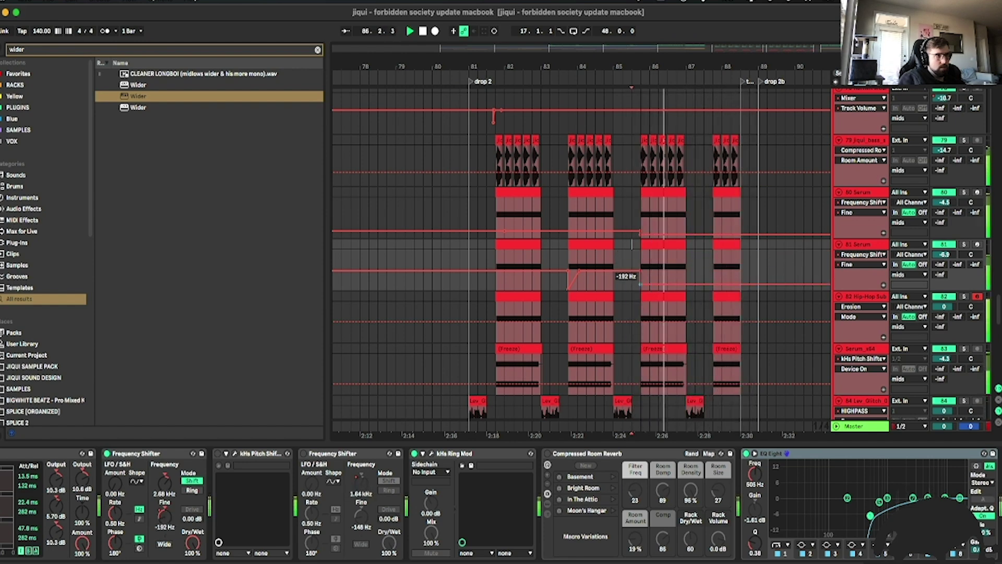
click(604, 196)
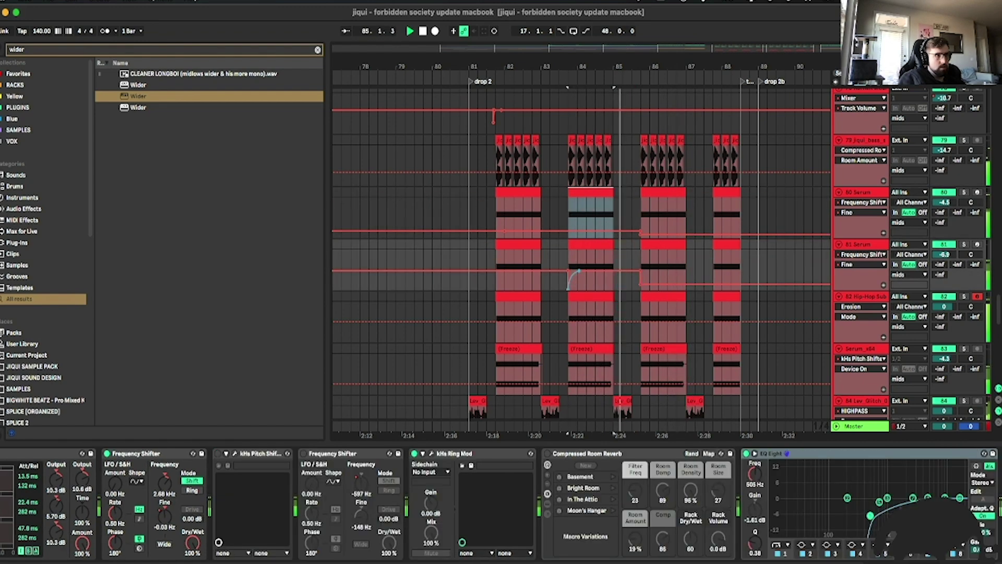
scroll(673, 219, down, 5)
scroll(673, 219, down, 10)
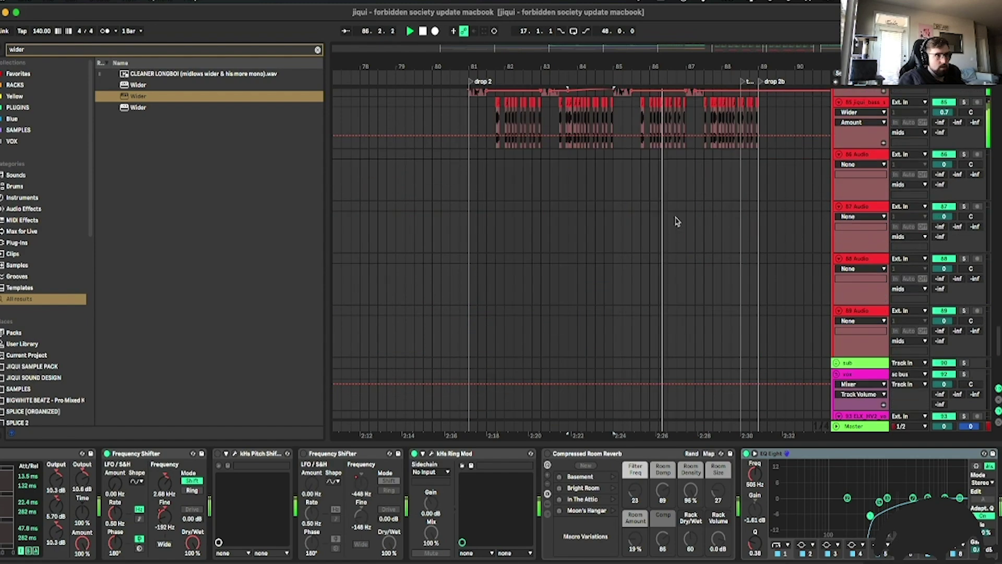
Copy two bars of track 93's vocal shots from the b section to bar 81 at drop 2 and play them.
scroll(877, 234, up, 6)
drag(765, 56, 804, 21)
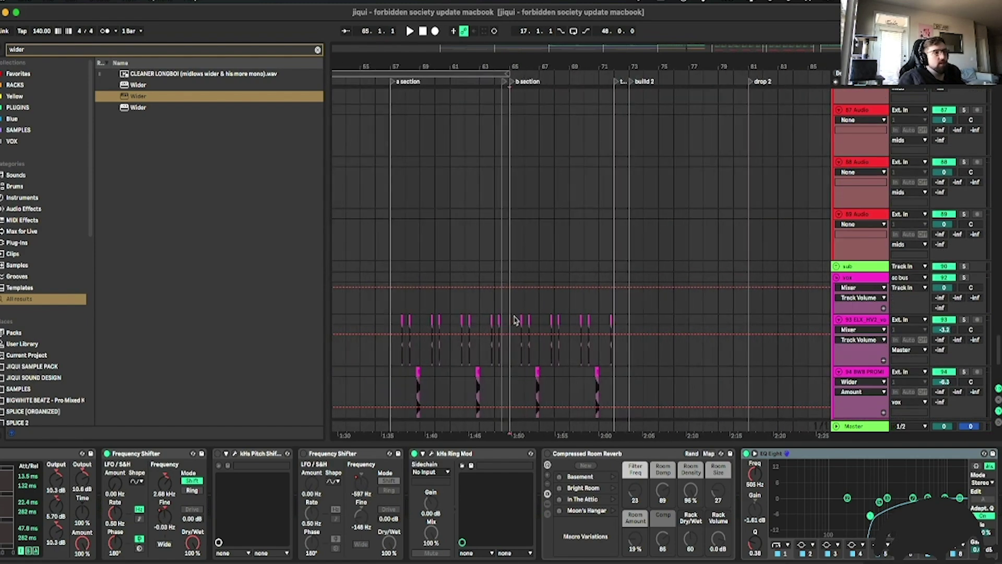
click(688, 316)
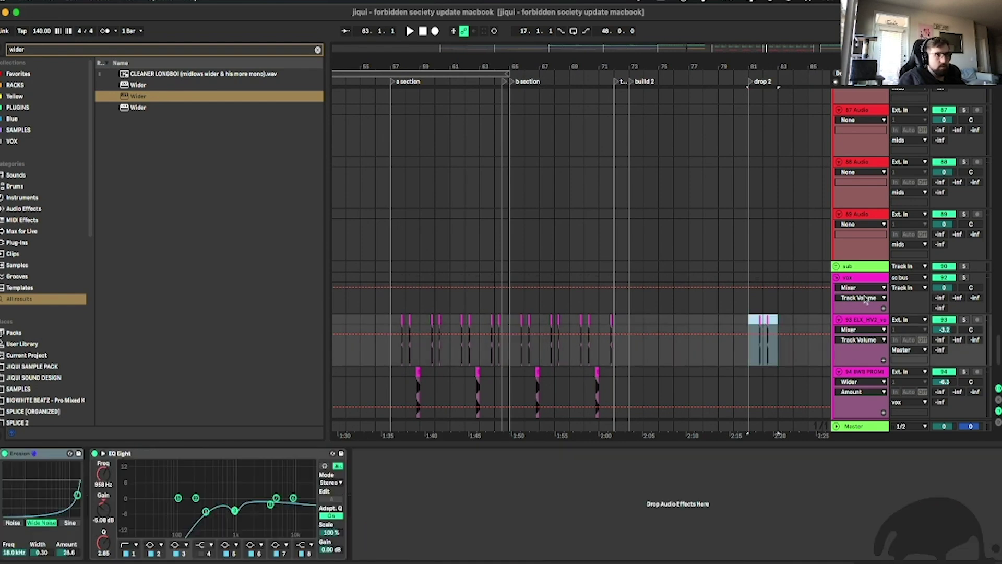
drag(763, 66, 596, 104)
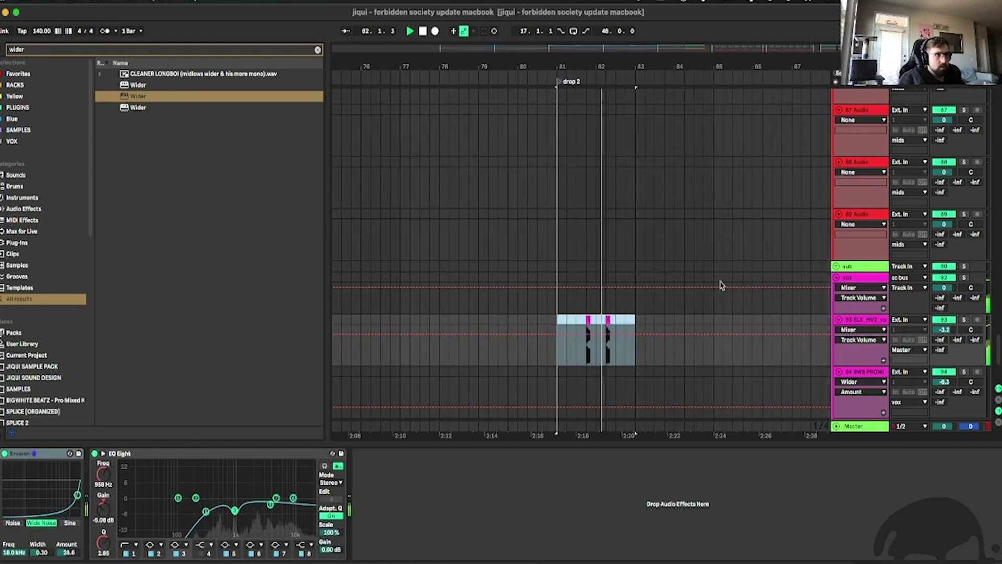
key(space)
Add a third vocal shot at 82.4 on track 93 and play the phrase from just before the first shot.
click(598, 320)
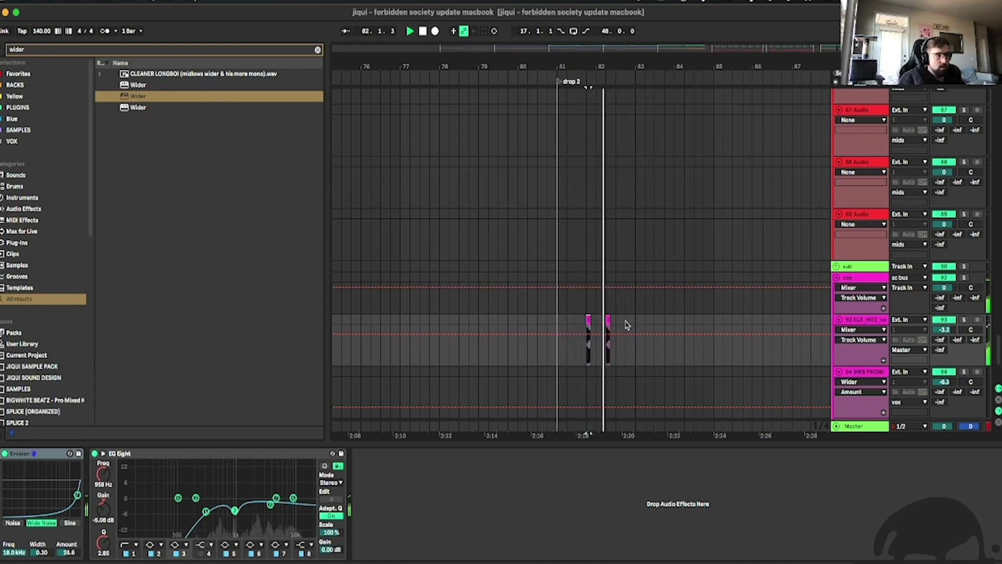
key(space)
click(606, 326)
key(space)
click(579, 307)
key(space)
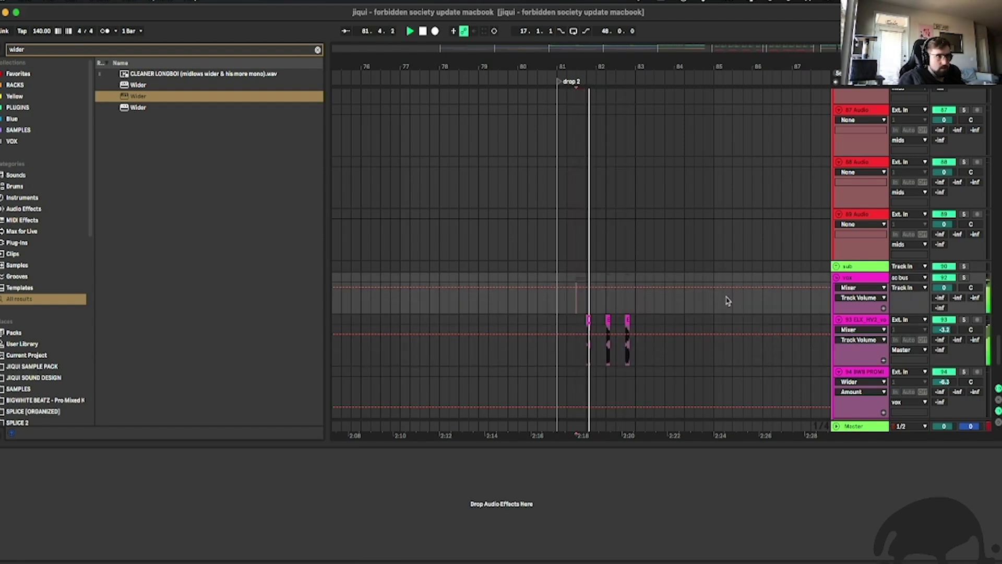
Duplicate track 93's two-bar vocal pattern into bars 83–84, and the resulting four bars into bars 85–88.
drag(635, 327, 559, 327)
key(ctrl+d)
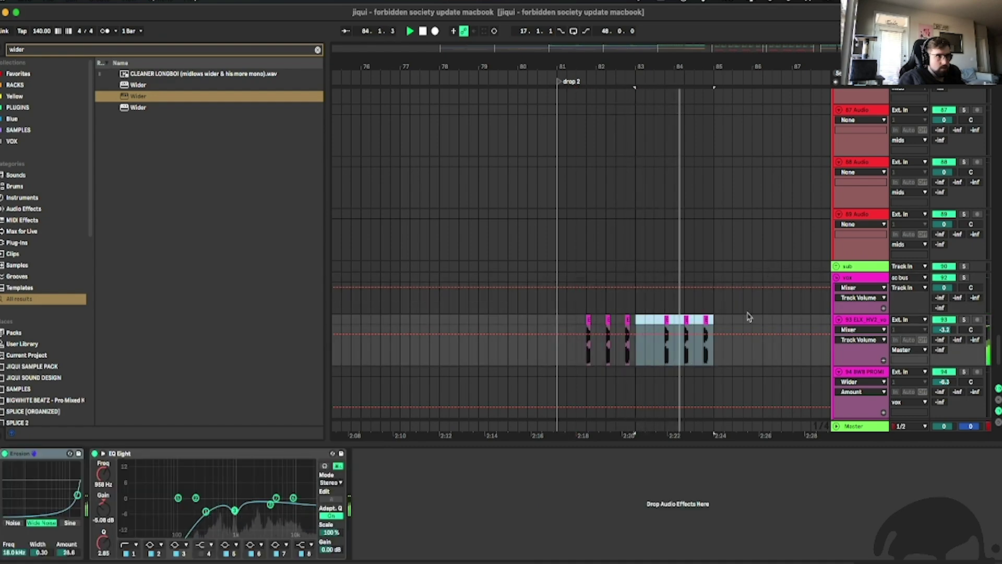
scroll(750, 313, down, 1)
key(space)
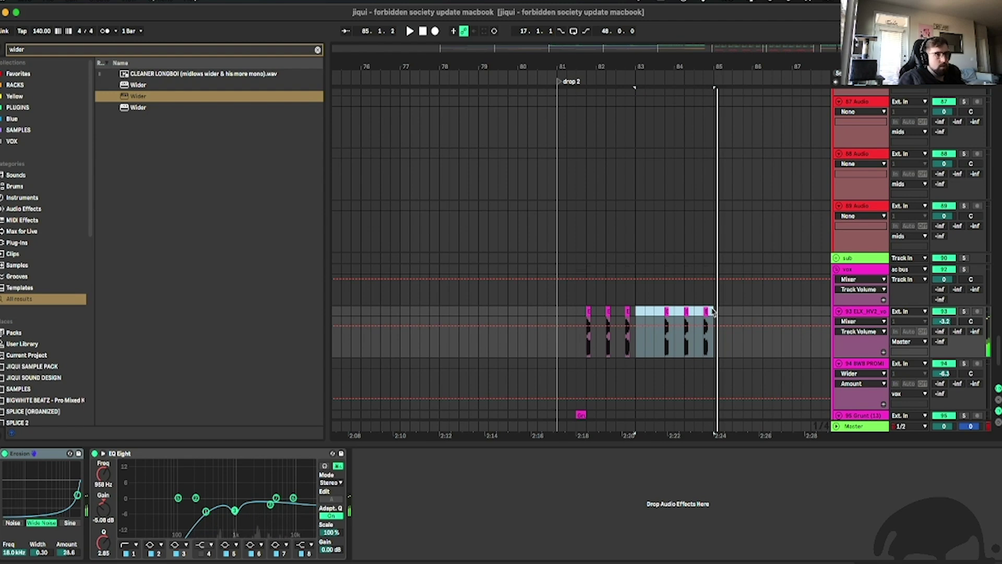
drag(714, 312, 570, 312)
key(ctrl+d)
scroll(847, 268, down, 1)
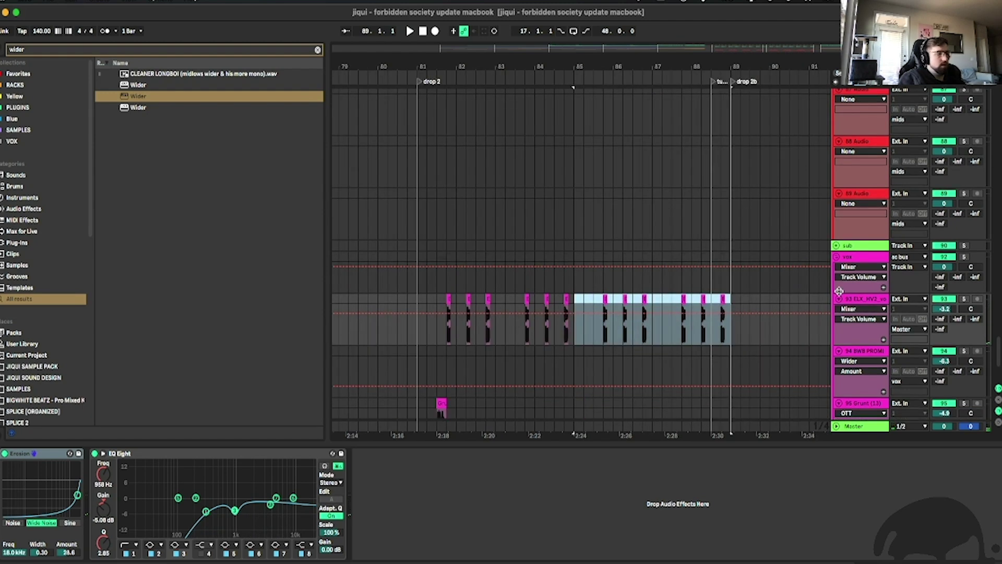
Add a Utility after track 93's EQ Eight, set its gain to -3 dB and switch the device off.
key(super+f)
text(uti)
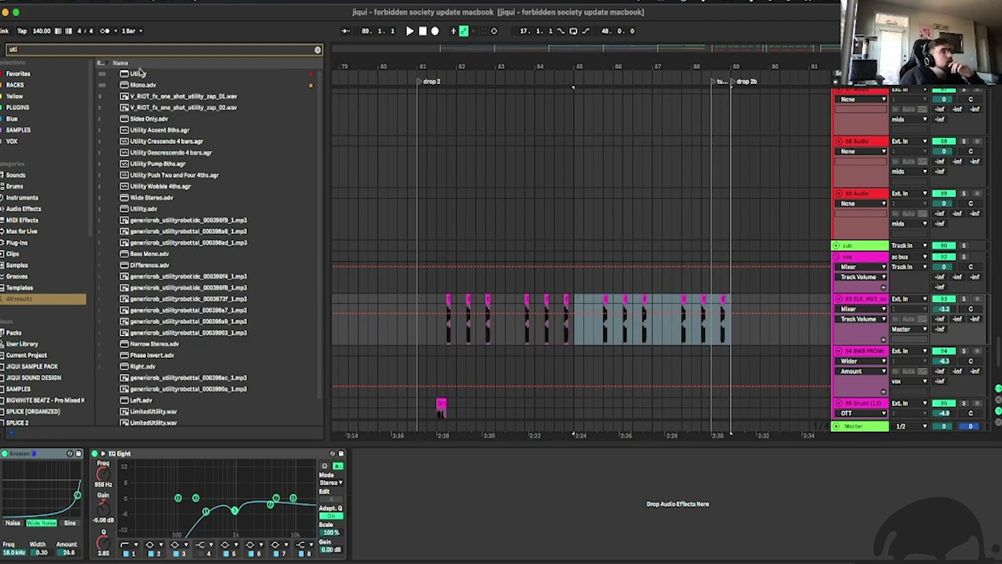
drag(139, 73, 629, 310)
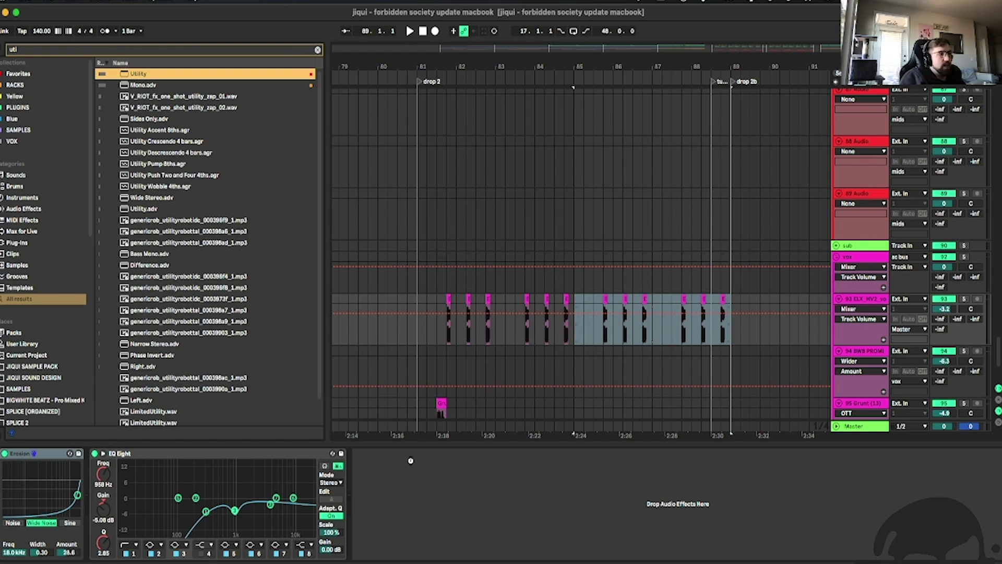
drag(411, 460, 386, 496)
click(407, 493)
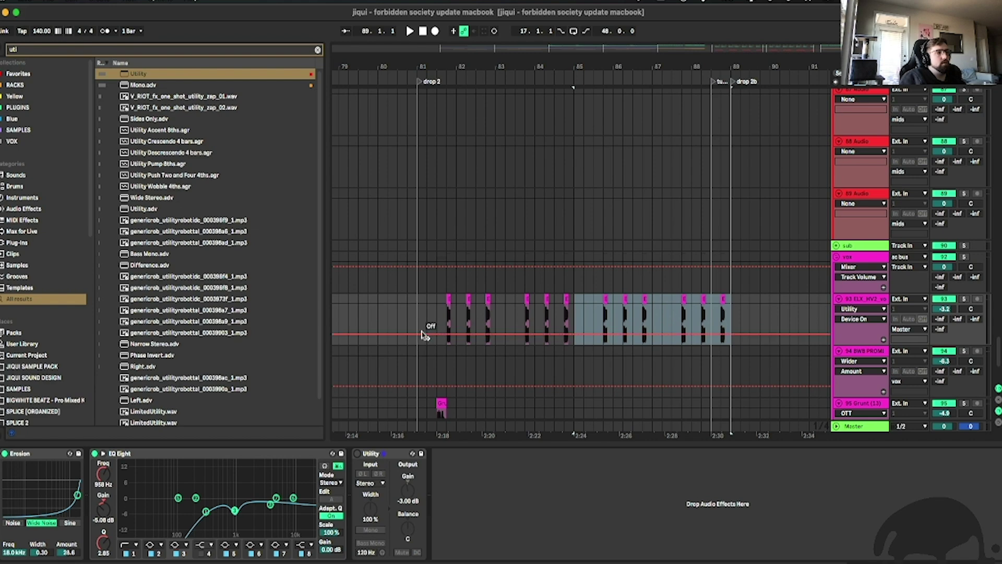
Automate track 93's Utility to be on only across bars 81–88, and delete the last vocal shot before drop 2b.
drag(424, 335, 443, 325)
key(space)
drag(735, 314, 729, 331)
click(722, 298)
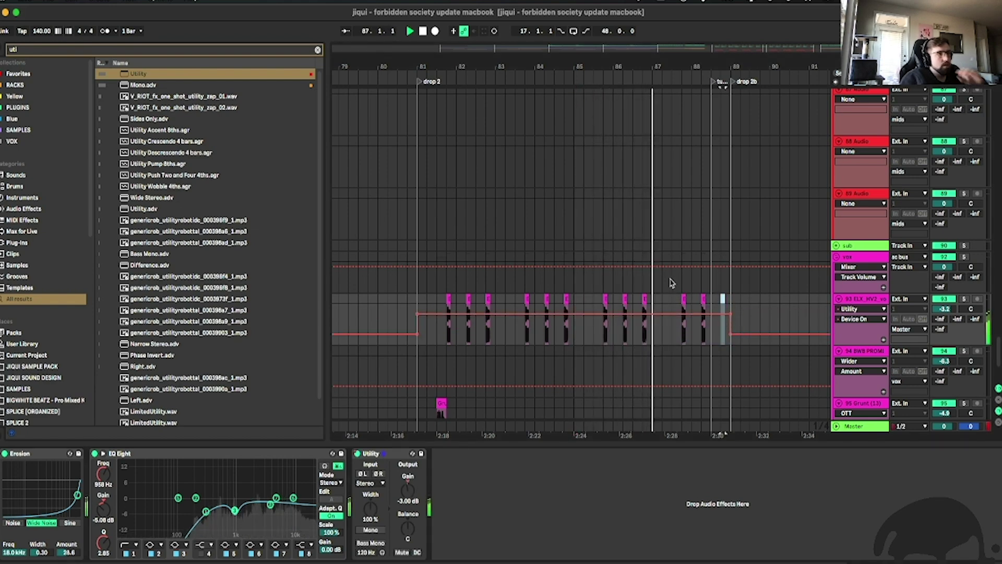
Delete track 85's bass shots between the turnaround marker at the end of drop 2 and drop 2b.
scroll(633, 268, up, 10)
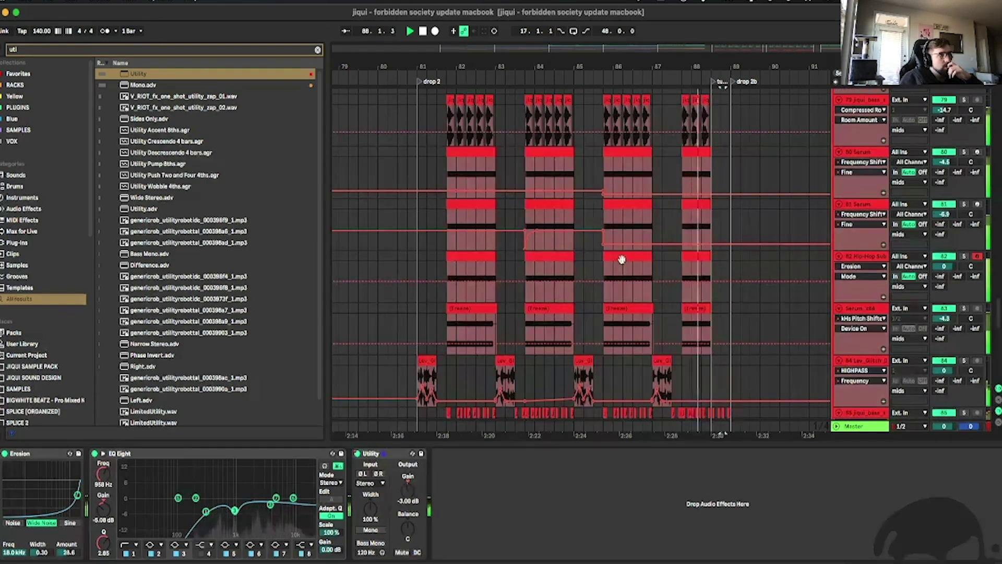
scroll(647, 264, down, 5)
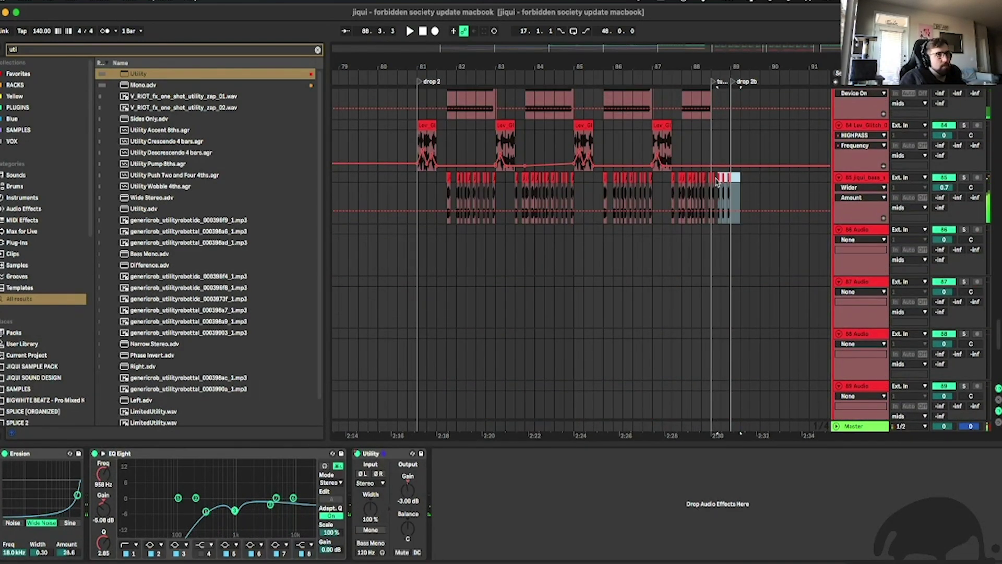
click(713, 182)
scroll(853, 238, up, 10)
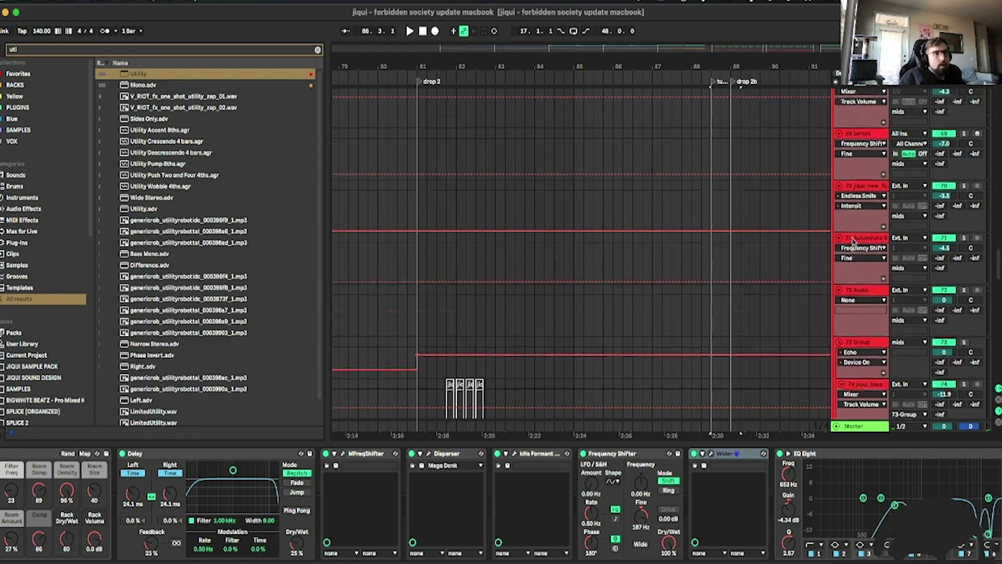
Fold the mids group and duplicate its bars 81–88 into drop 2b at bars 89–96.
click(837, 172)
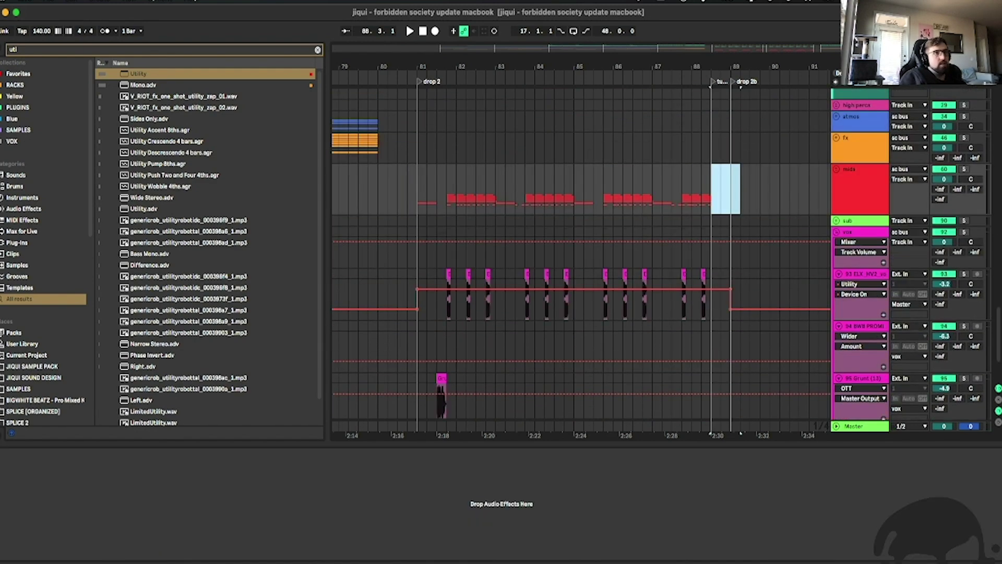
scroll(562, 260, right, 2)
scroll(562, 260, up, 3)
drag(634, 252, 338, 261)
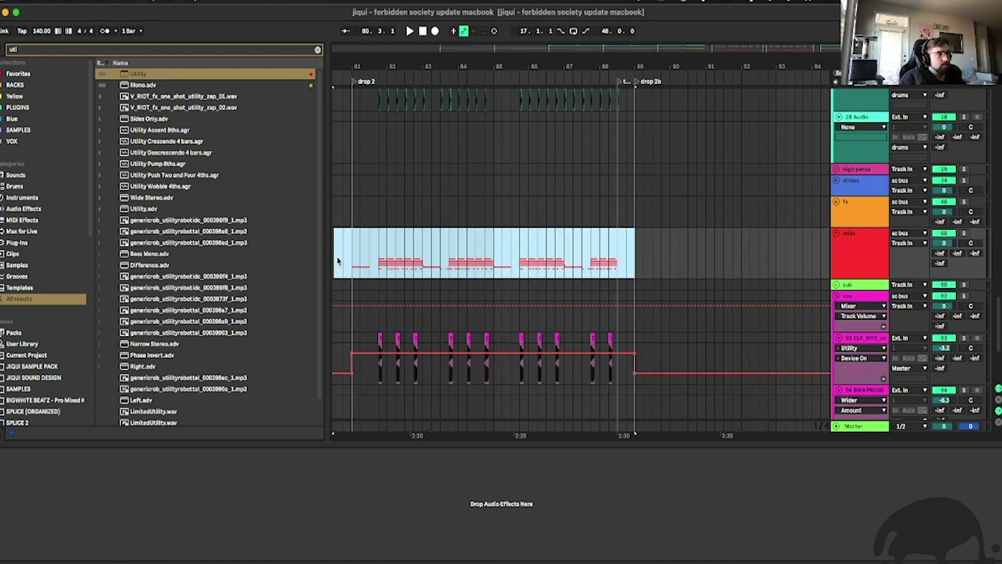
key(super+d)
Duplicate track 93's vocal shots and Utility automation from bars 81–88 into bars 89–96.
scroll(496, 258, down, 3)
scroll(547, 266, right, 3)
scroll(574, 325, left, 4)
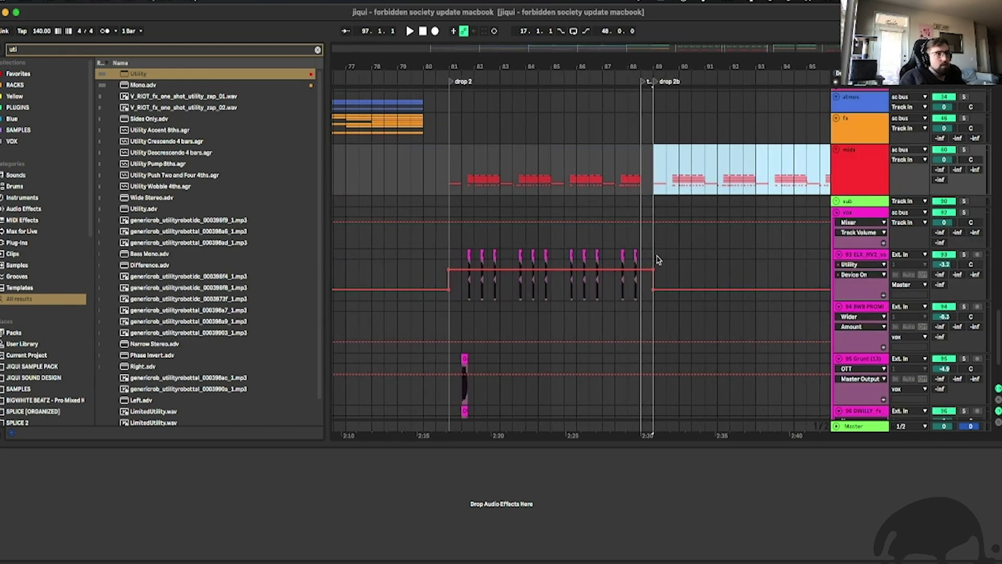
drag(657, 260, 480, 258)
key(super+d)
Add a locator named turnaround at 96.3, where the duplicated mids pattern ends.
scroll(713, 282, up, 5)
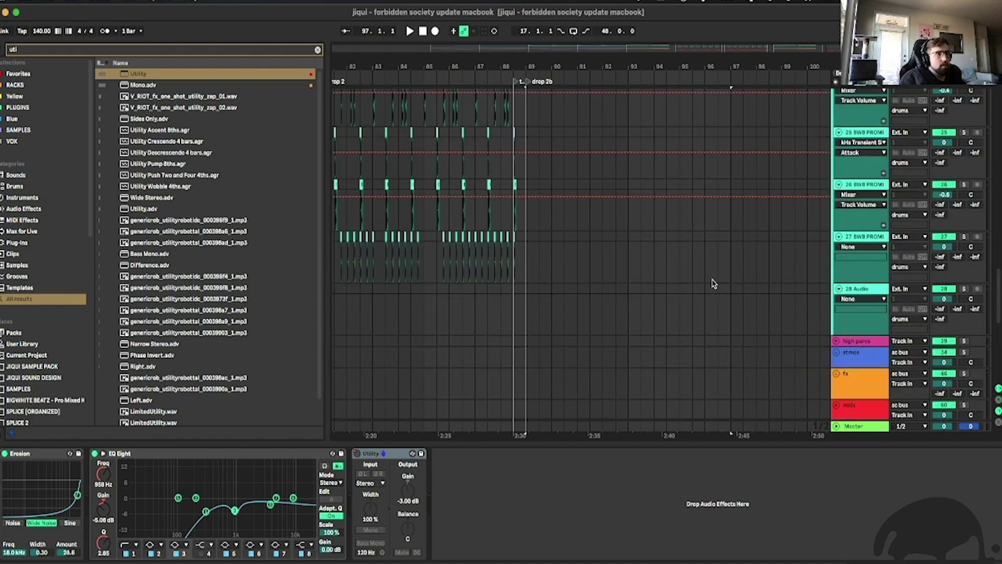
scroll(712, 264, down, 2)
click(718, 260)
scroll(720, 260, up, 2)
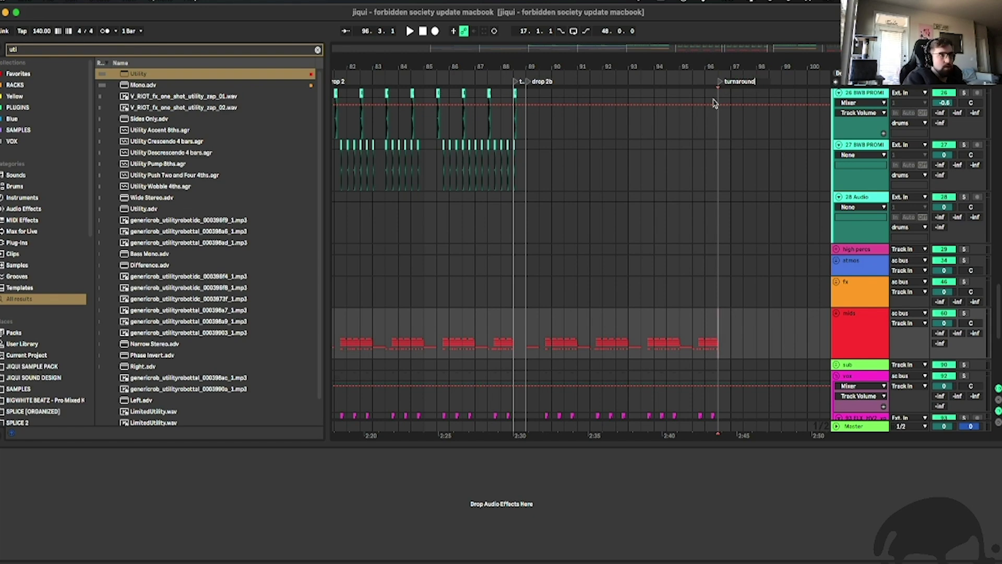
scroll(577, 213, down, 3)
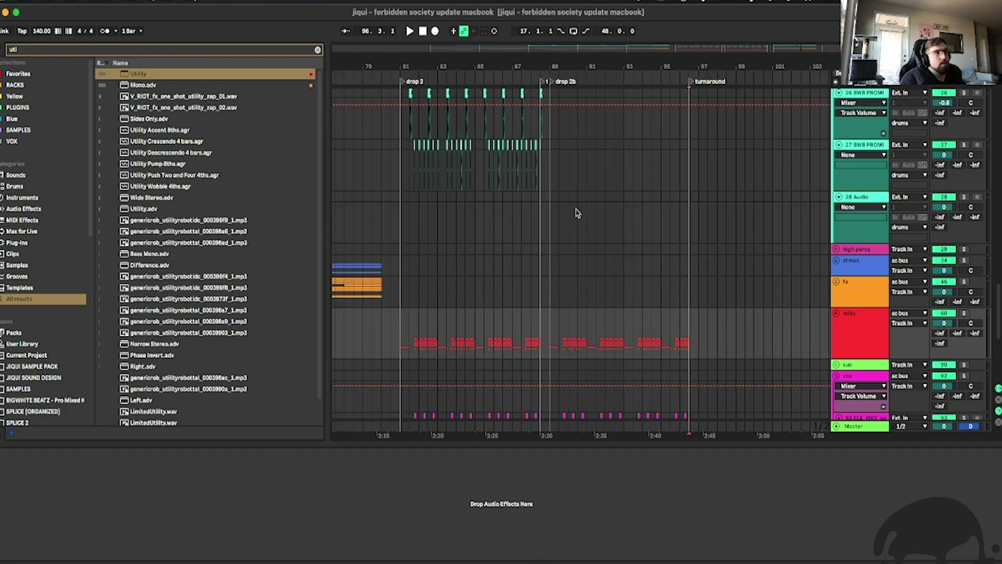
Play the arrangement from drop 2 and look through the drums, unfolded mids group and vocal tracks up to drop 2b.
key(space)
scroll(705, 275, up, 10)
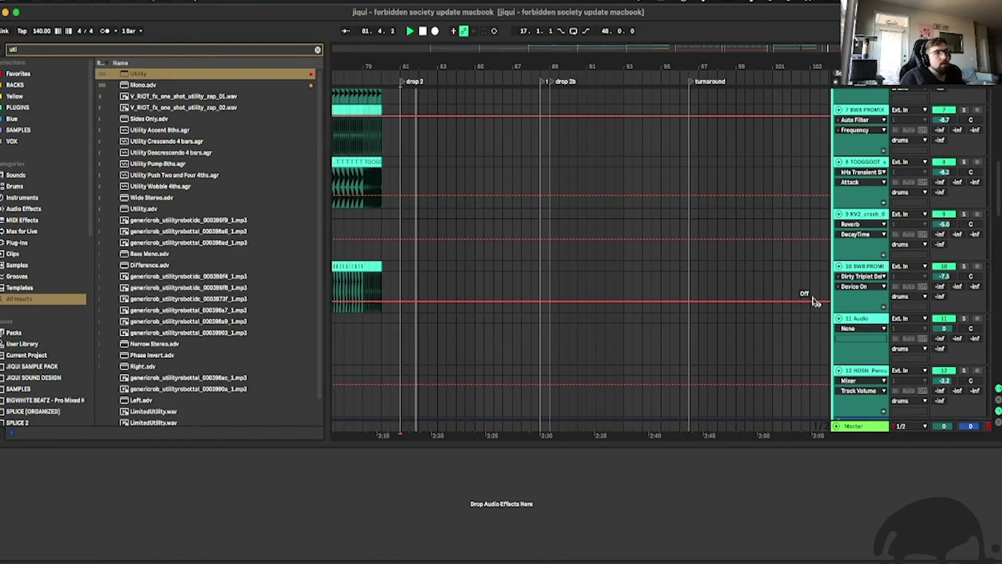
scroll(817, 301, down, 10)
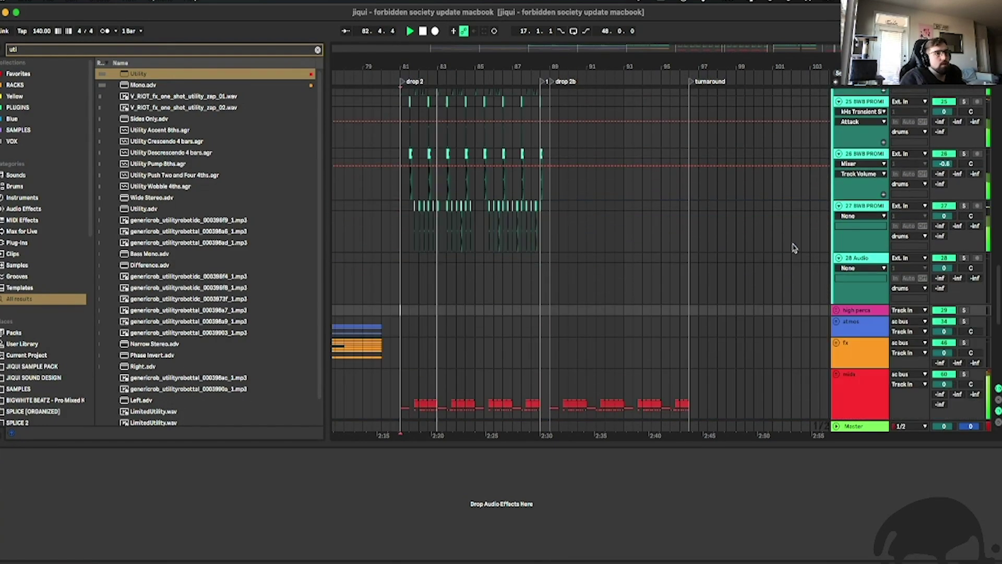
scroll(830, 264, down, 3)
click(838, 249)
scroll(783, 239, down, 3)
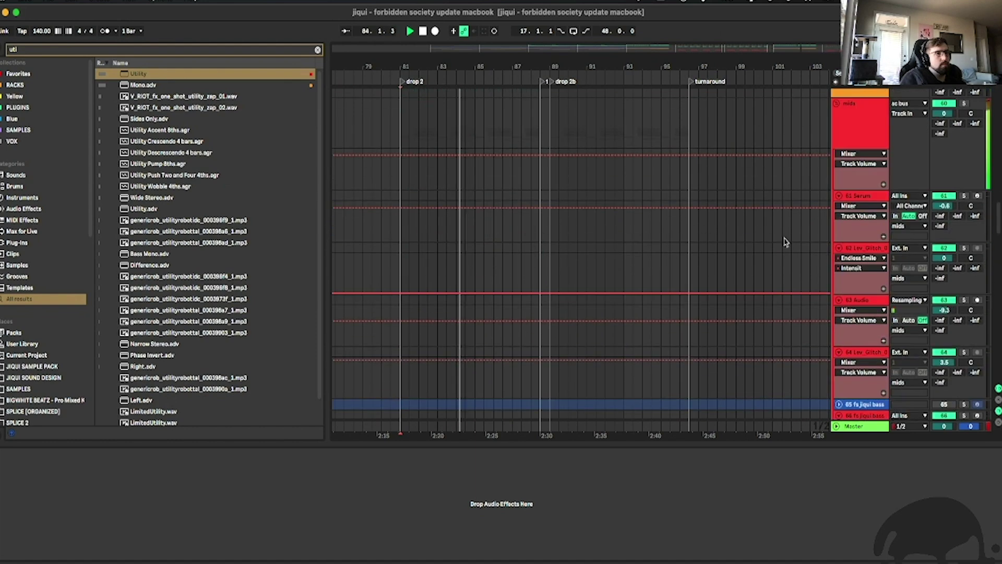
scroll(844, 213, up, 2)
scroll(834, 172, down, 10)
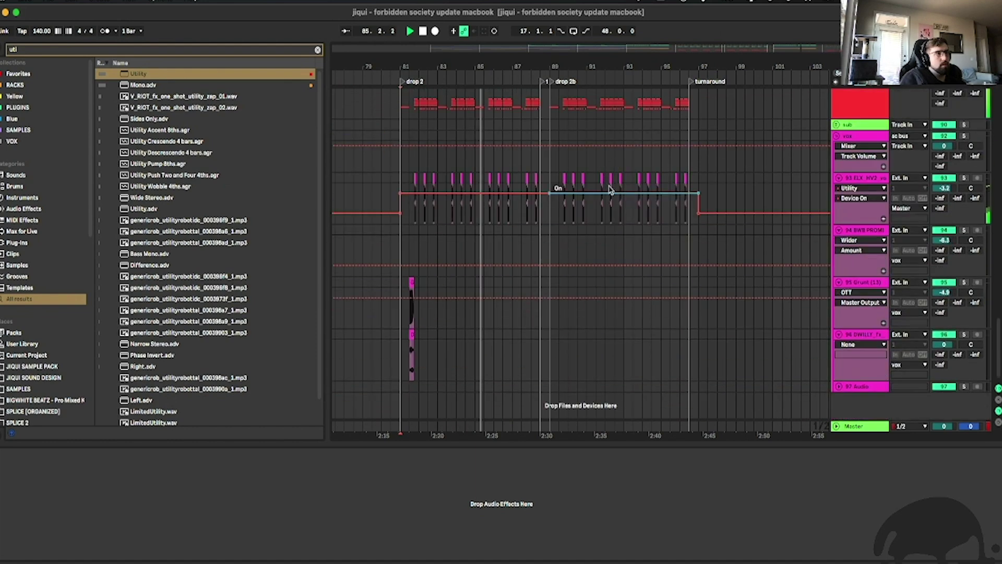
scroll(577, 174, up, 1)
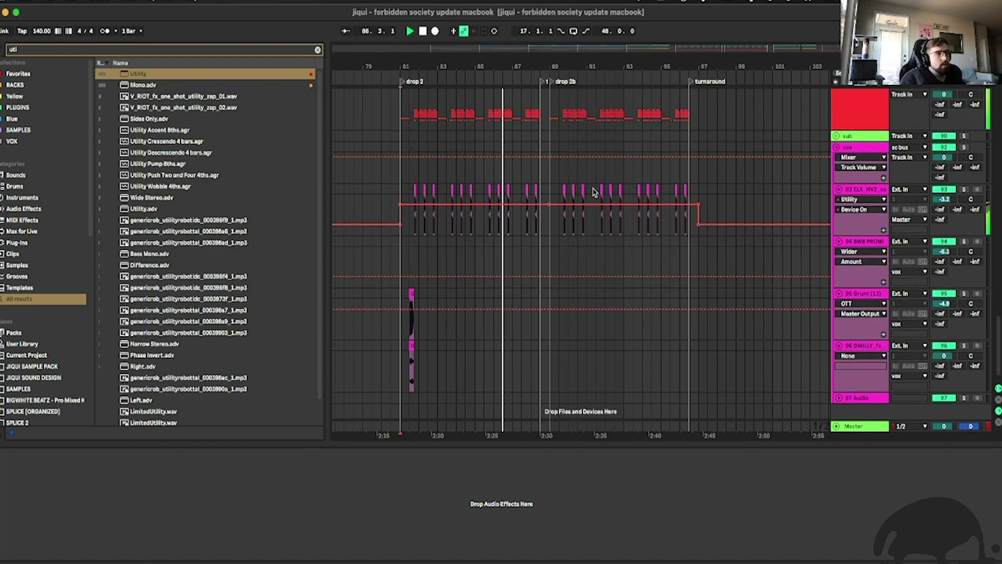
scroll(568, 198, up, 5)
scroll(521, 245, down, 5)
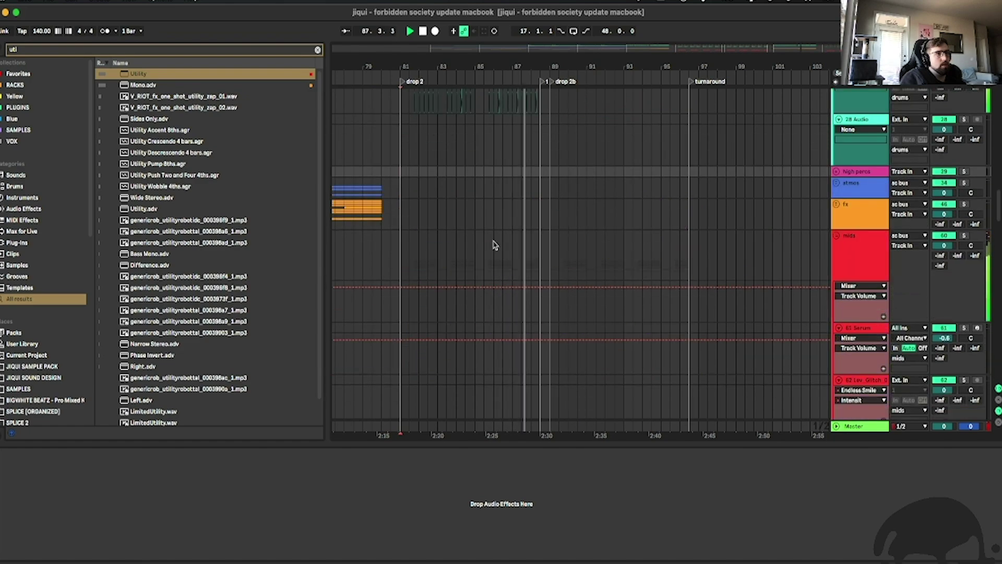
scroll(542, 256, down, 10)
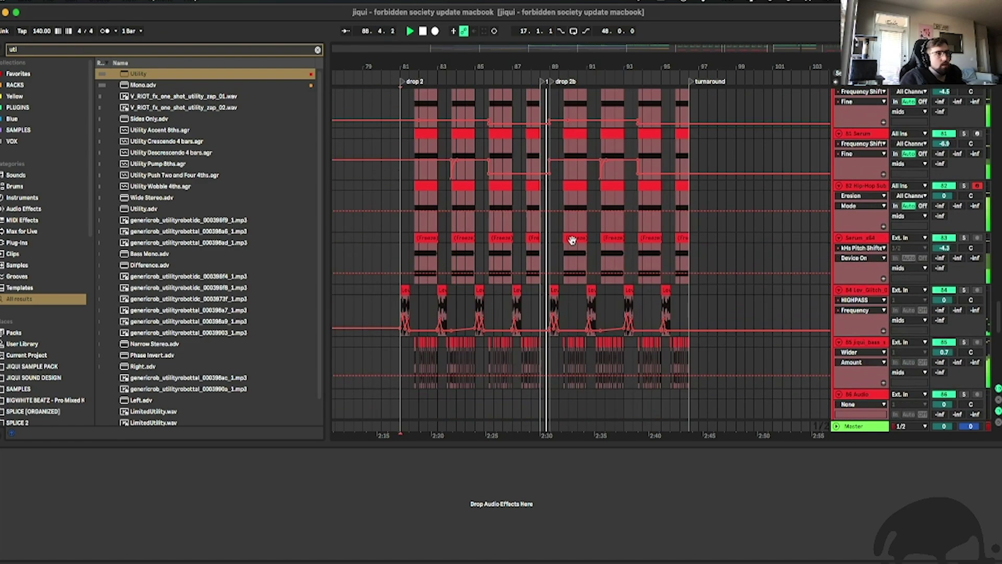
Add a second Frequency Shifter before Wider on the track 85 bass shots and set its Fine to -139 Hz.
click(887, 342)
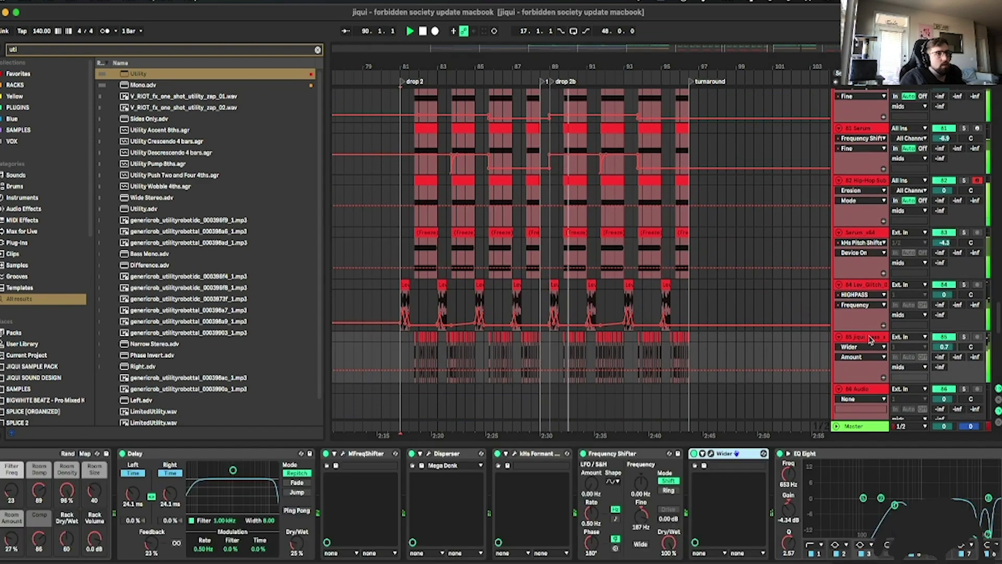
scroll(962, 254, down, 3)
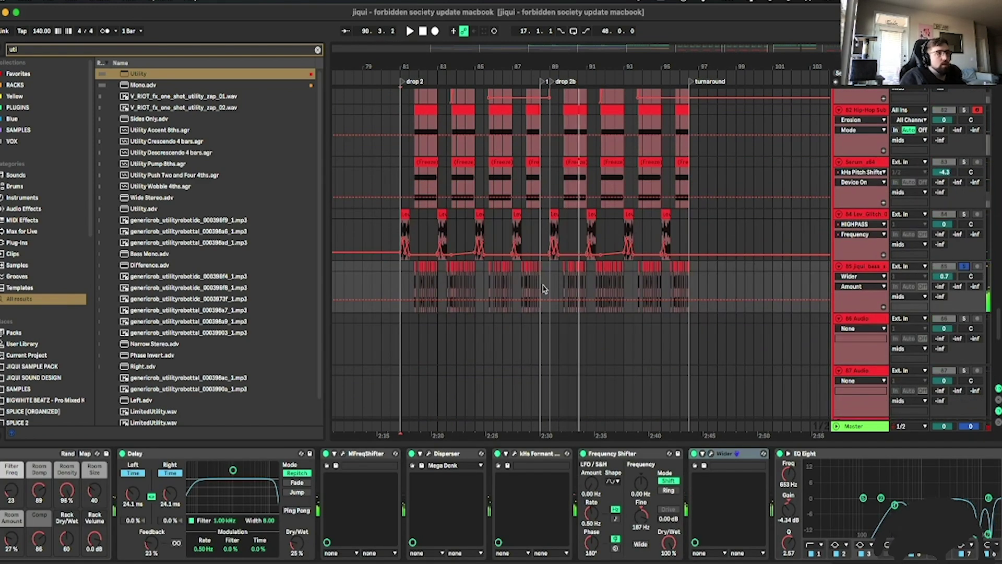
scroll(592, 261, up, 6)
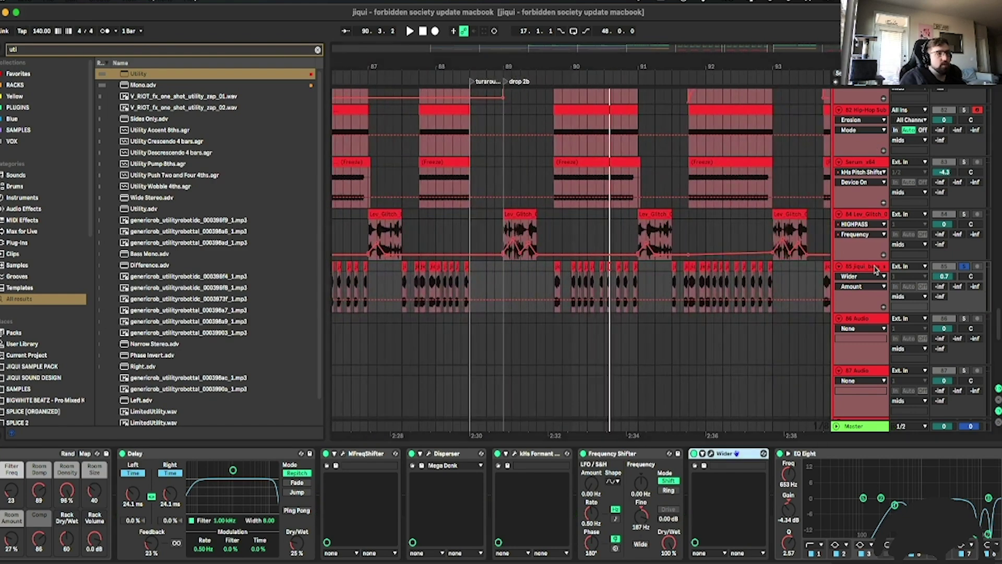
text(fre)
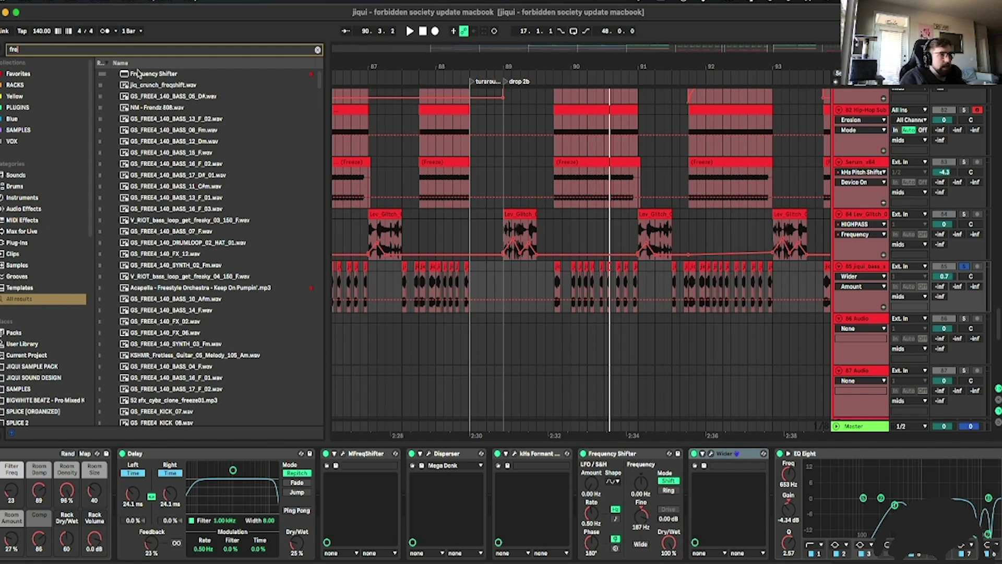
key(Return)
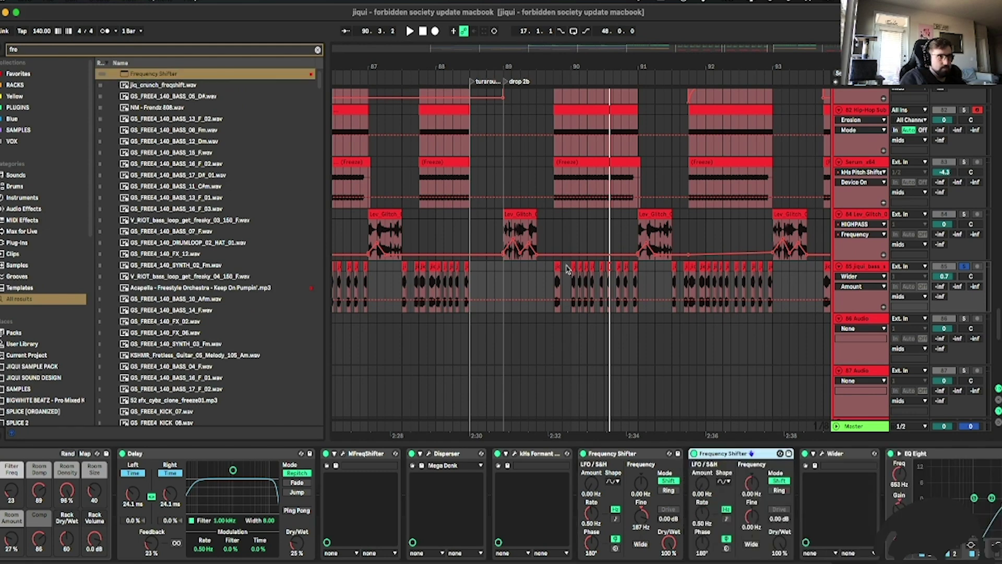
key(space)
drag(751, 515, 751, 534)
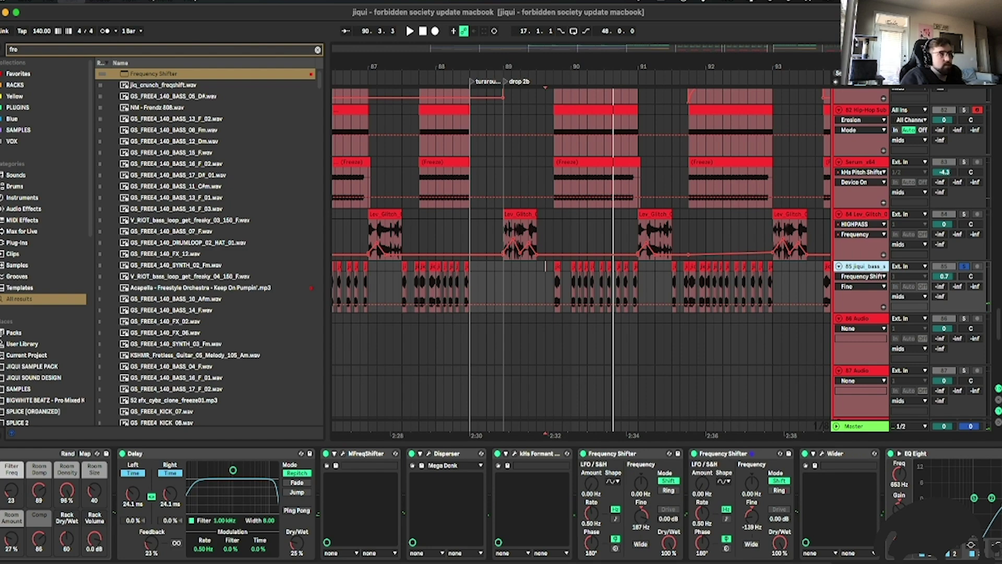
Duplicate track 85, removing the drop 2b bass shots from the original and the bars 81–88 shots from the copy.
key(super+d)
scroll(532, 292, down, 3)
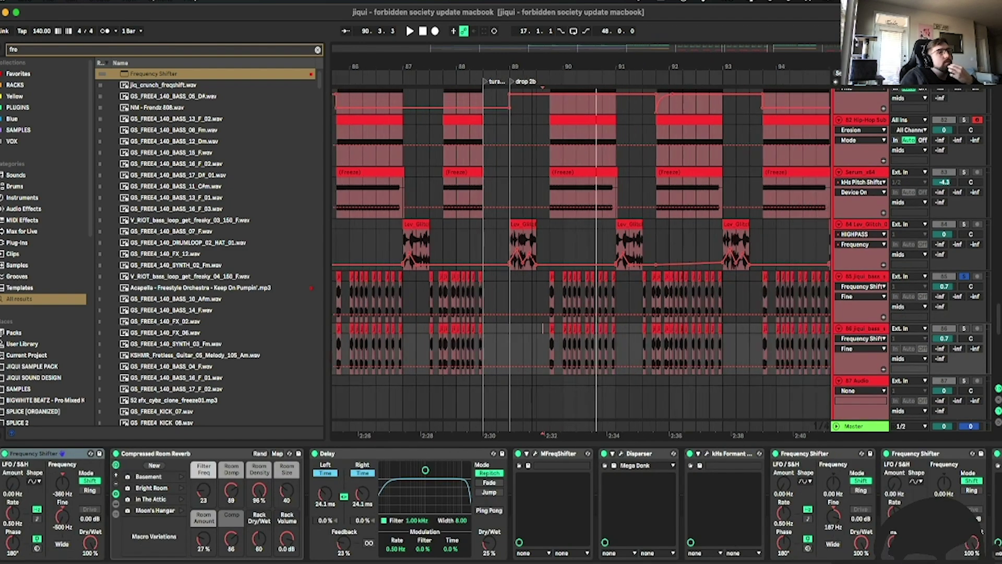
click(886, 453)
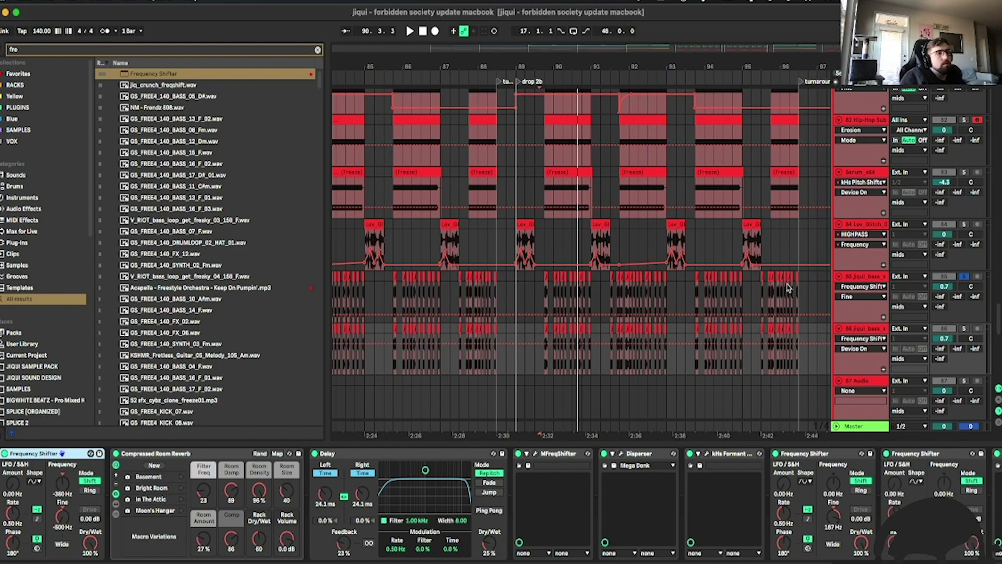
drag(788, 287, 506, 297)
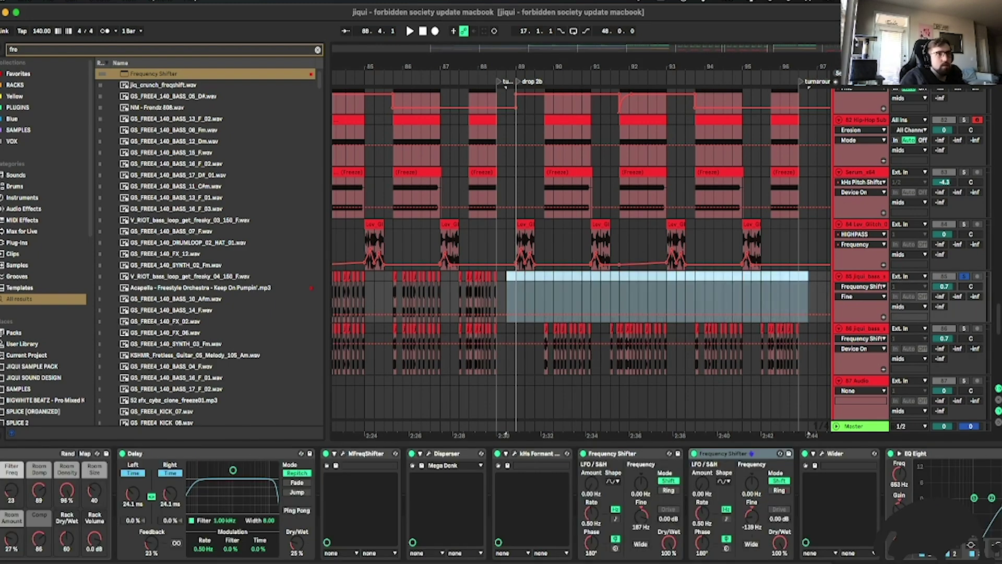
key(minus)
drag(542, 331, 337, 336)
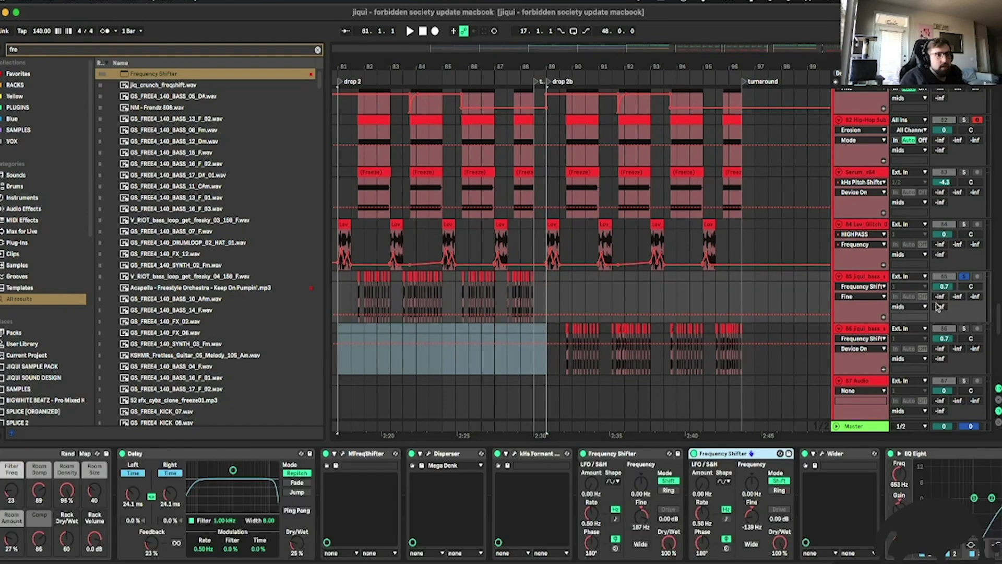
Set track 86's volume to -2.7 dB and shift its EQ Eight cut to 505 Hz at -6.08 dB while auditioning drop 2b.
click(942, 340)
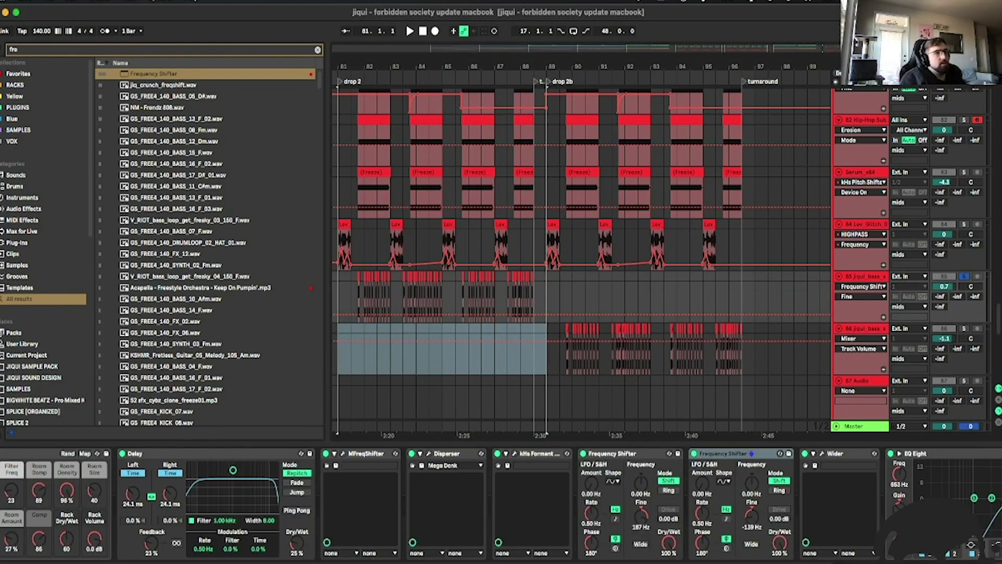
scroll(500, 503, right, 3)
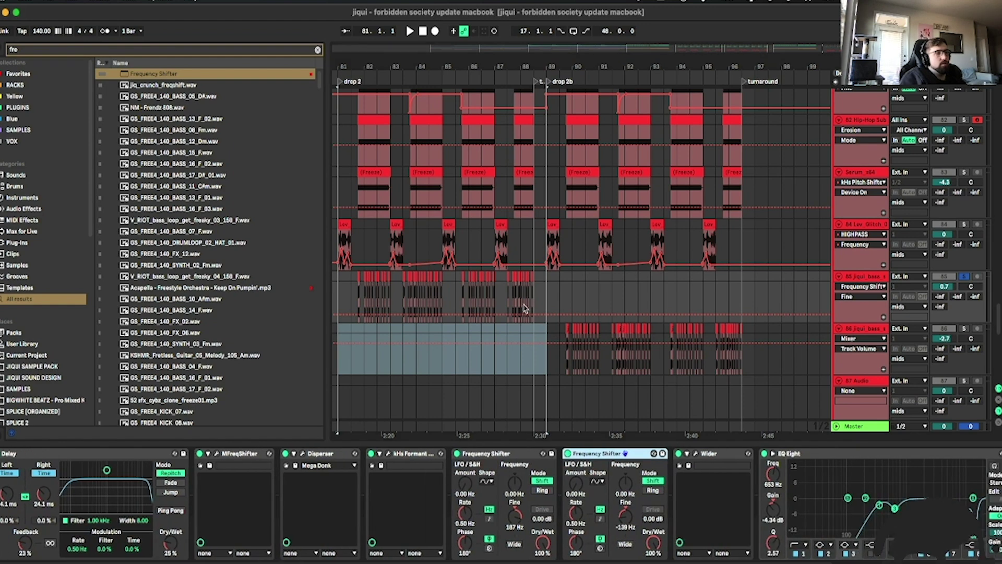
click(566, 301)
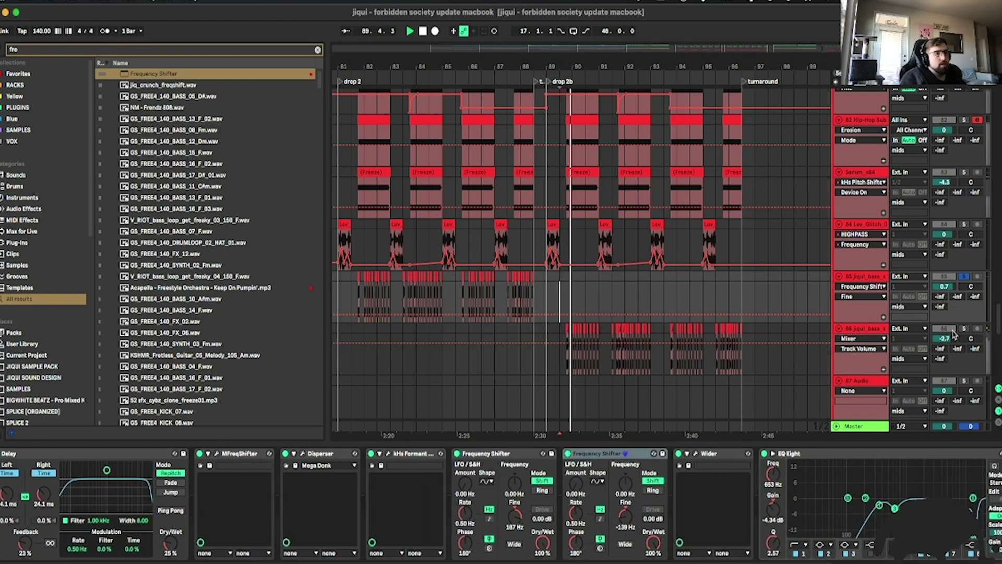
double_click(871, 328)
key(space)
key(space)
scroll(501, 504, right, 8)
drag(820, 516, 814, 521)
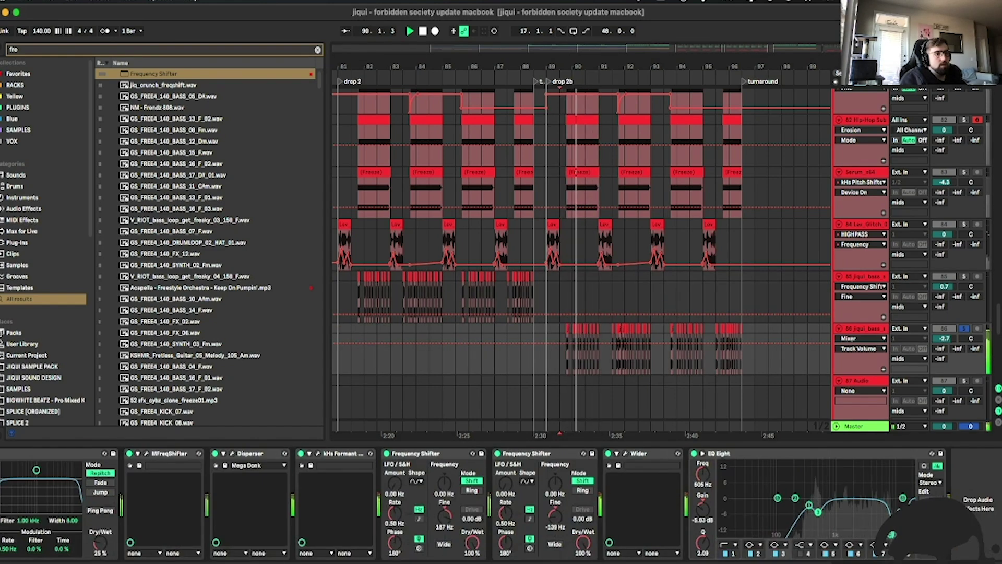
key(space)
key(space)
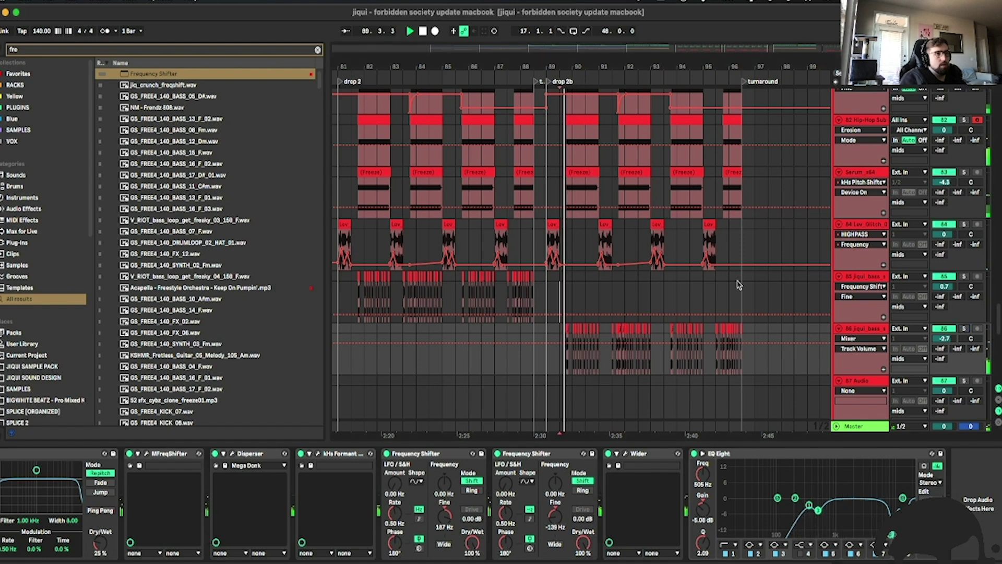
Fold the track groups and duplicate the sc trigger and drums clips from bars 81–88 into bars 89–96.
scroll(626, 315, down, 2)
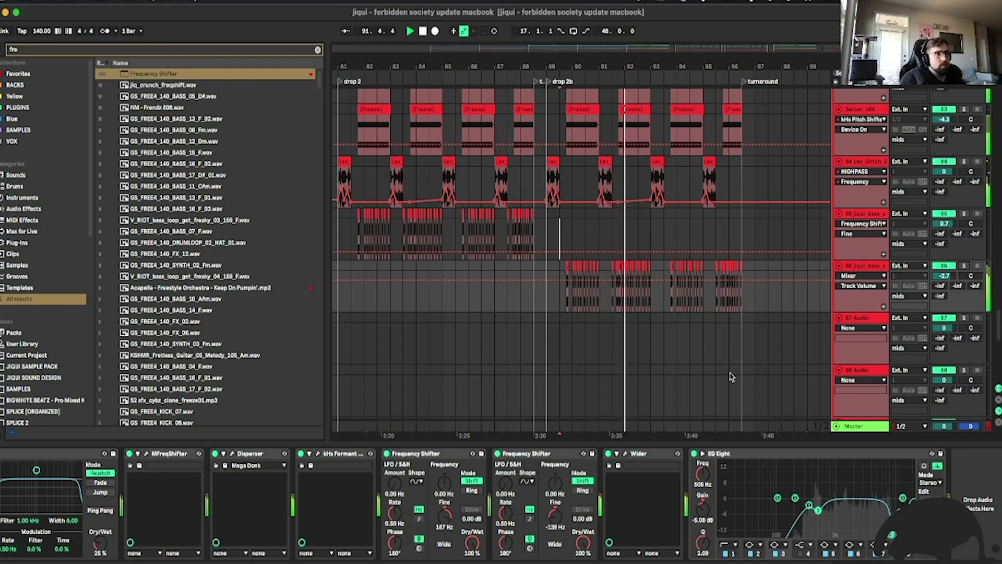
drag(620, 66, 669, 45)
scroll(800, 265, up, 20)
scroll(767, 256, up, 20)
click(835, 247)
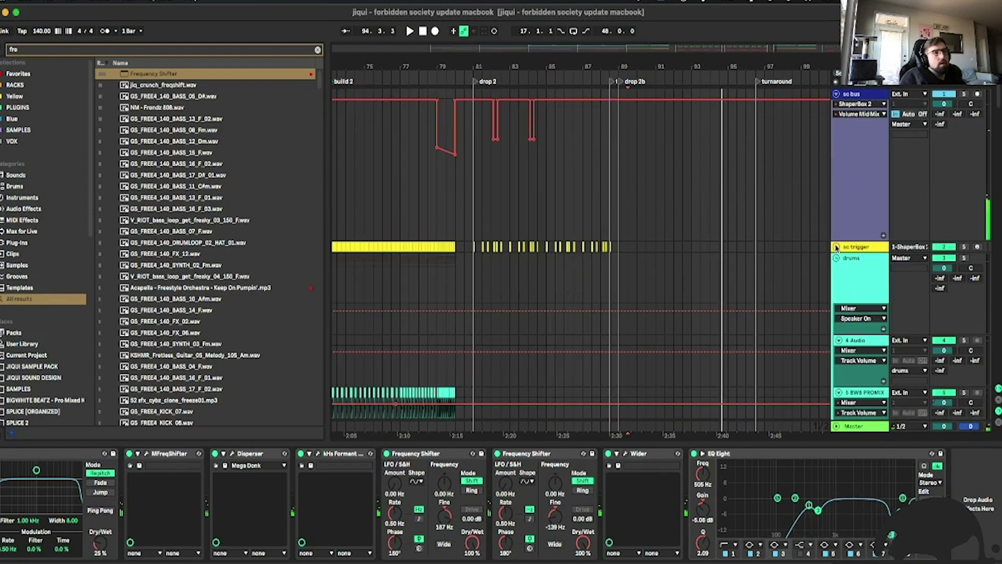
click(837, 258)
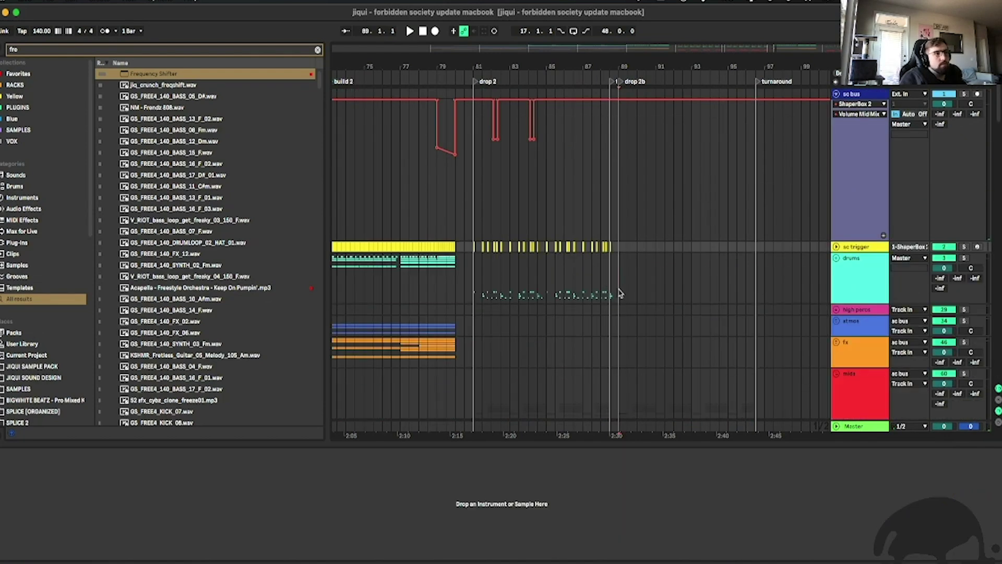
drag(620, 294, 472, 249)
key(super+d)
Repeat the sc bus Volume Mid Mix automation of bars 81–84 every four bars through bar 96.
drag(618, 134, 473, 152)
key(super+d)
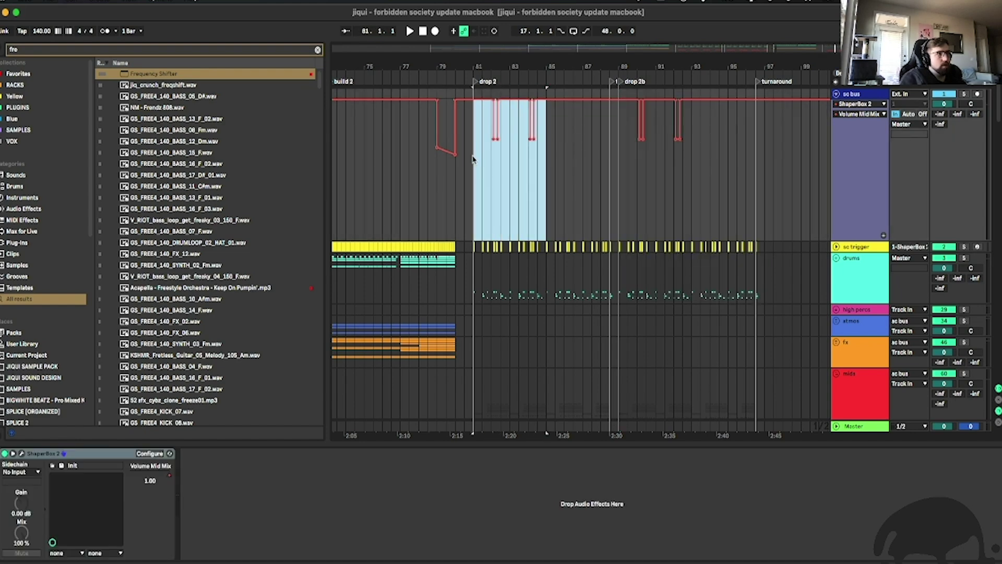
key(super+d)
key(super+d)
key(super+d)
Play drop 2b from bar 91 and look through the mids tracks up to the turnaround.
click(655, 176)
key(space)
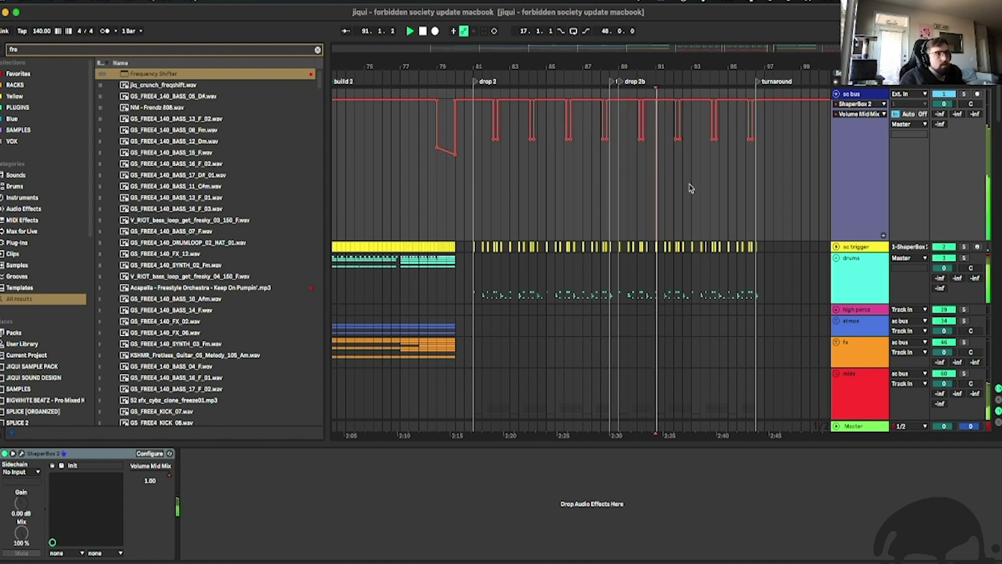
scroll(757, 166, down, 15)
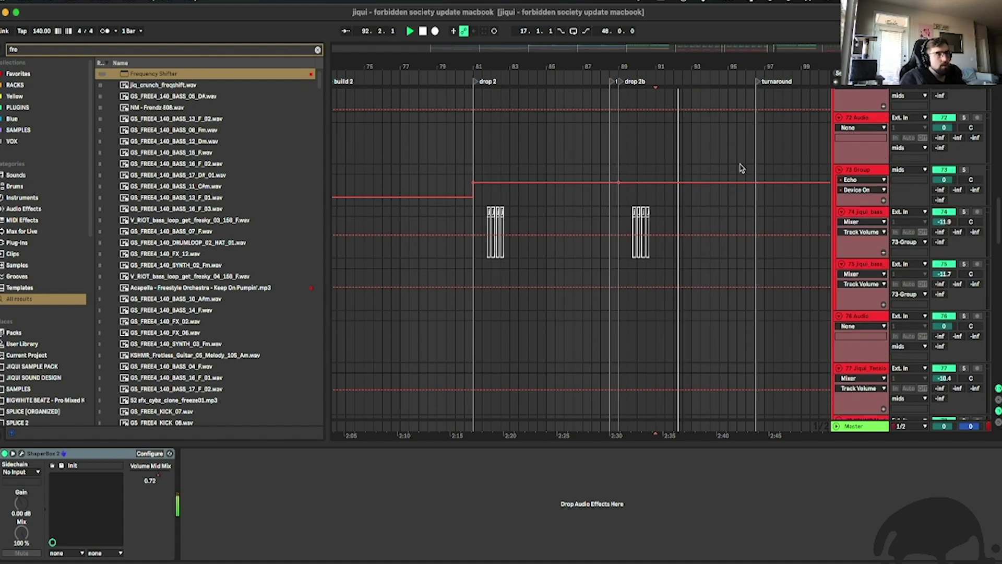
scroll(668, 263, up, 15)
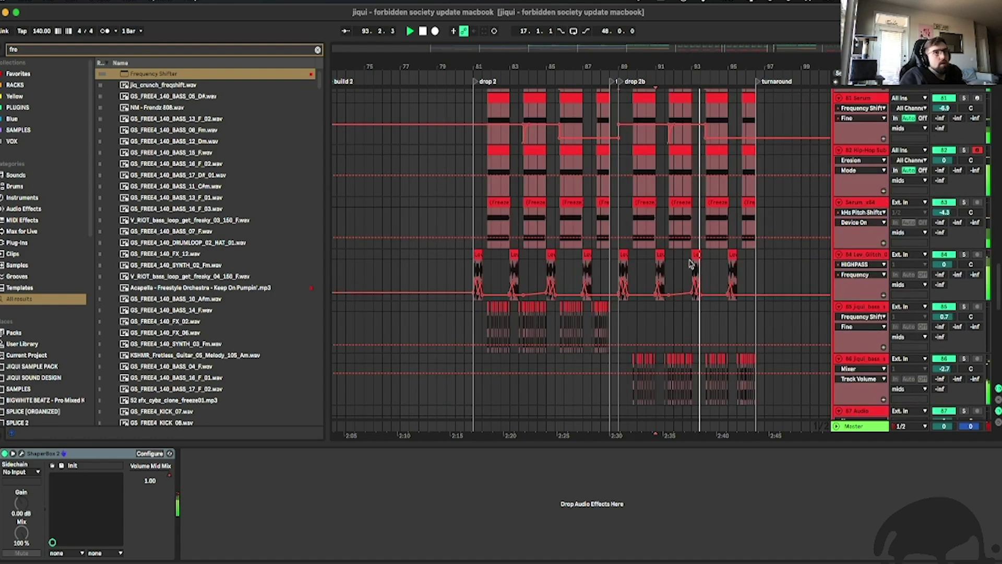
scroll(743, 267, down, 15)
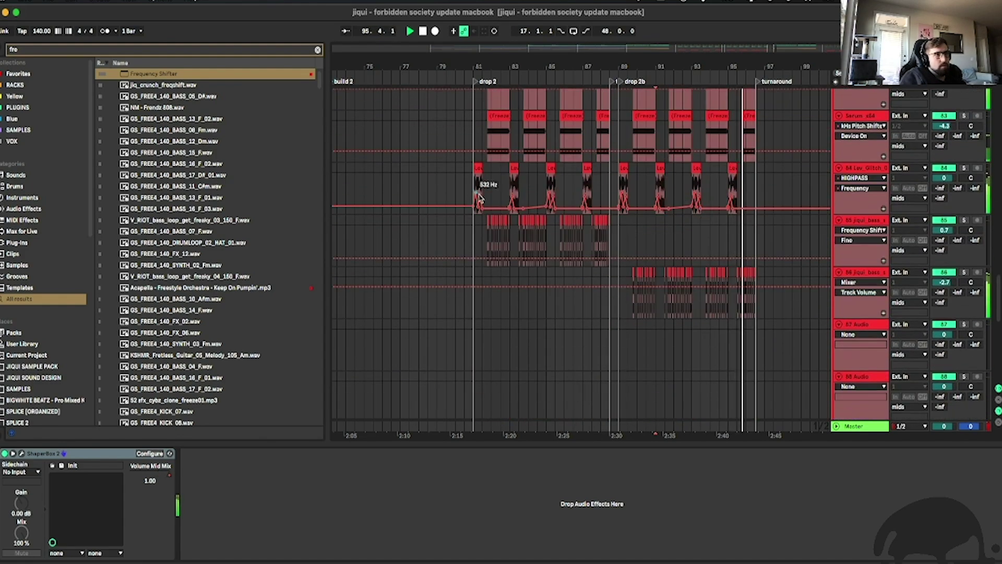
scroll(480, 197, up, 6)
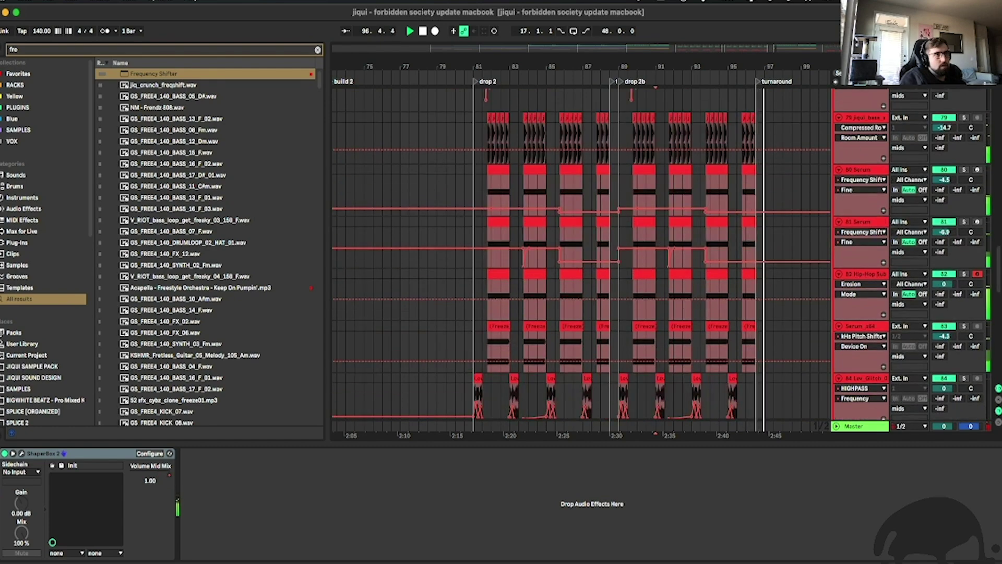
scroll(747, 379, down, 5)
scroll(746, 380, up, 12)
Fold the mids group and copy bars 17–24 of the sc bus through fx tracks to bar 97 for the turnaround.
key(super+alt+l)
scroll(742, 201, up, 15)
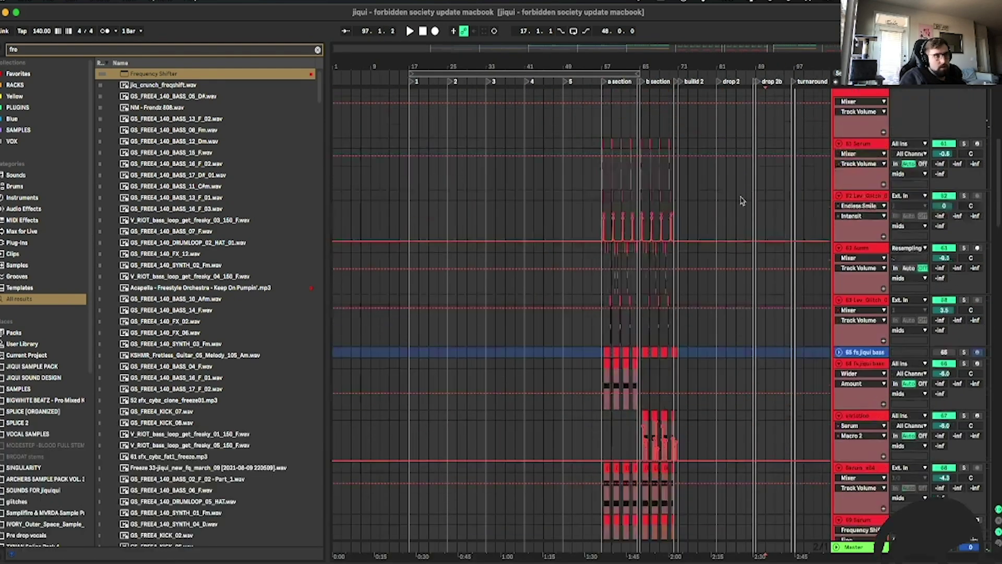
click(836, 374)
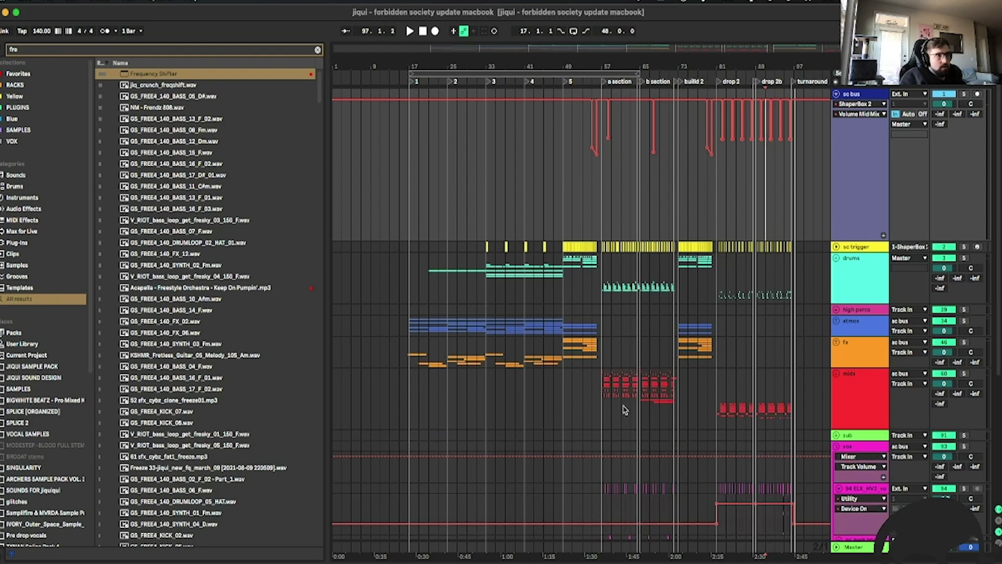
drag(447, 366, 405, 70)
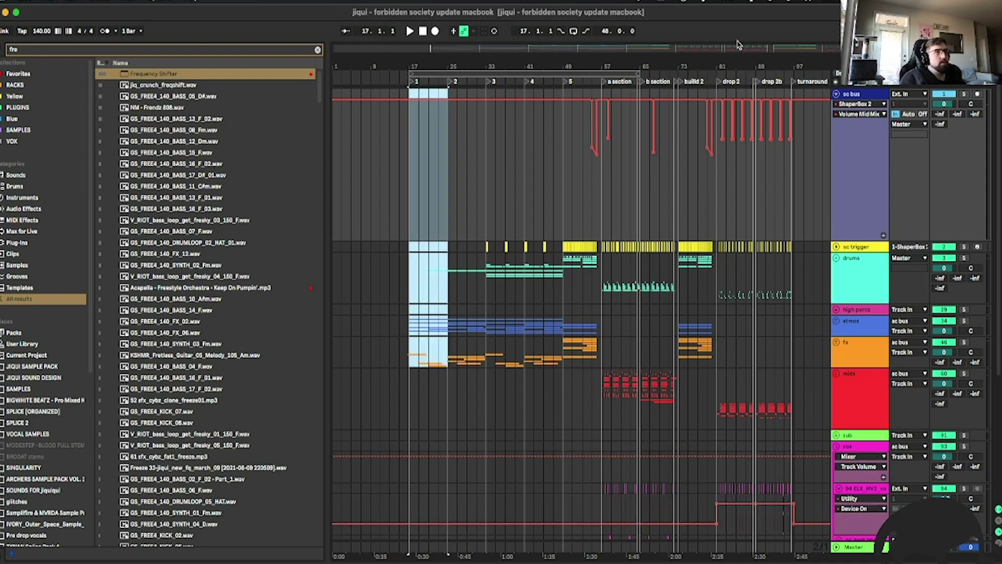
drag(785, 66, 719, 132)
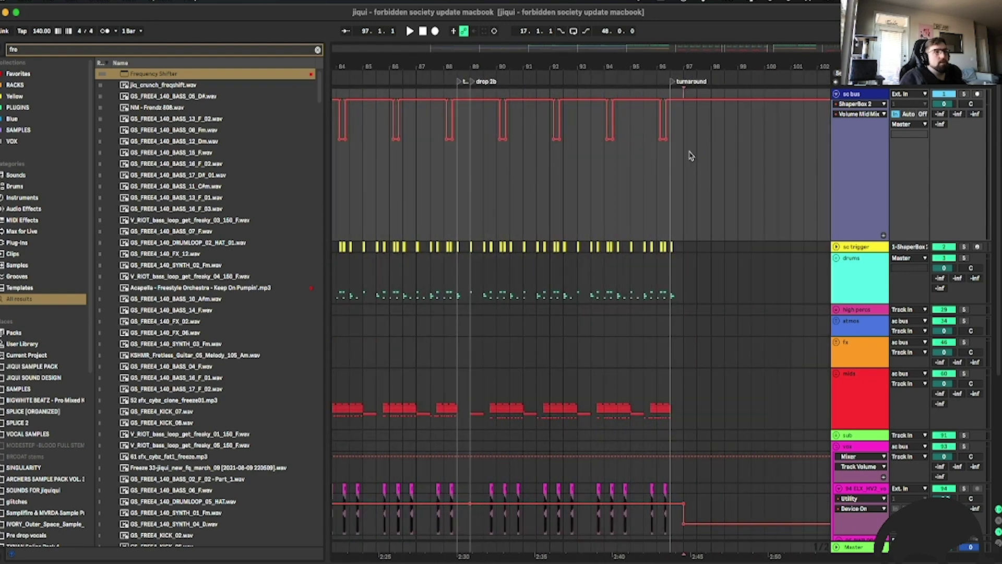
key(ctrl+v)
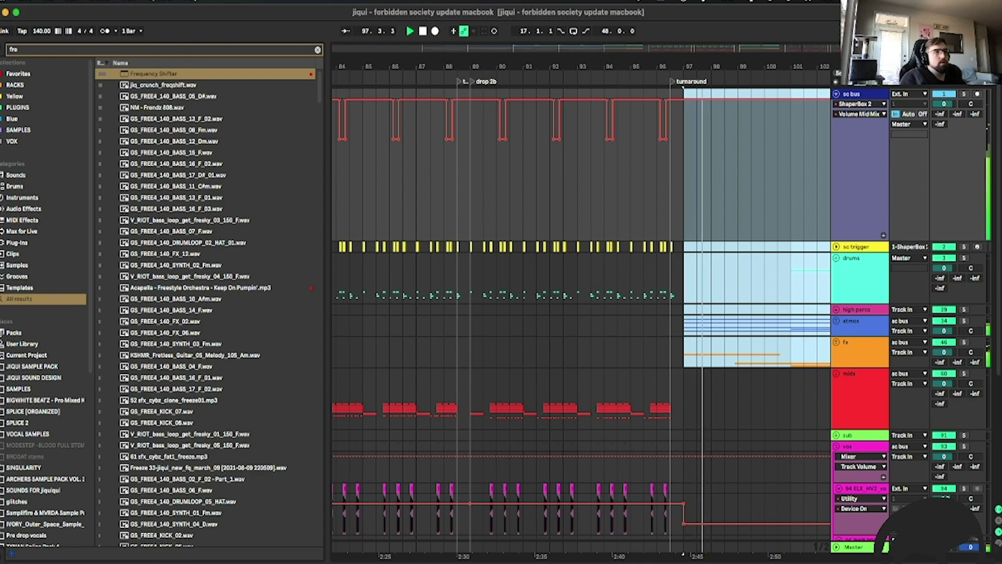
Delete the Staysick ambience clip on track 39 in the atmos group from the turnaround and replay the section.
click(838, 321)
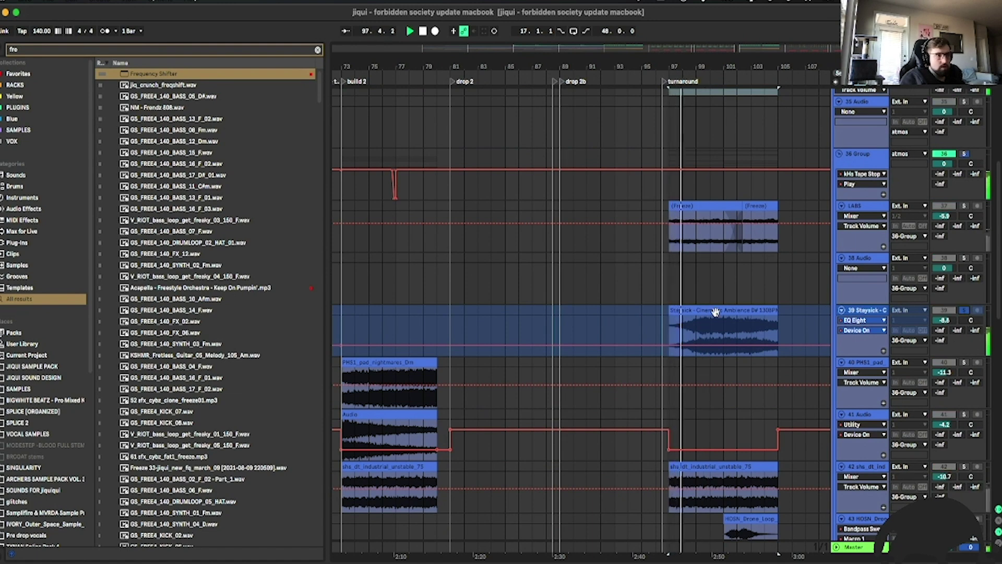
key(Delete)
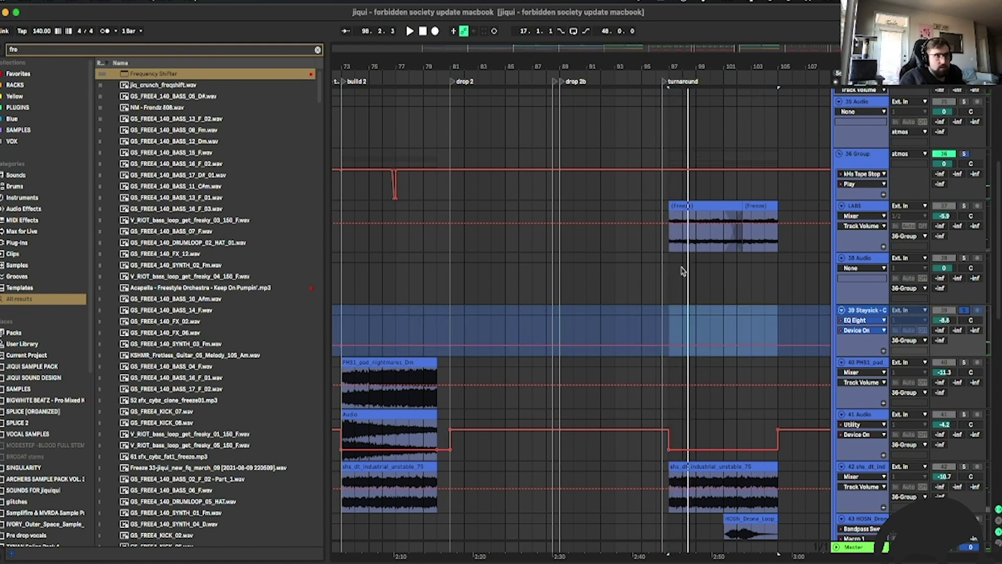
click(670, 277)
scroll(975, 298, down, 5)
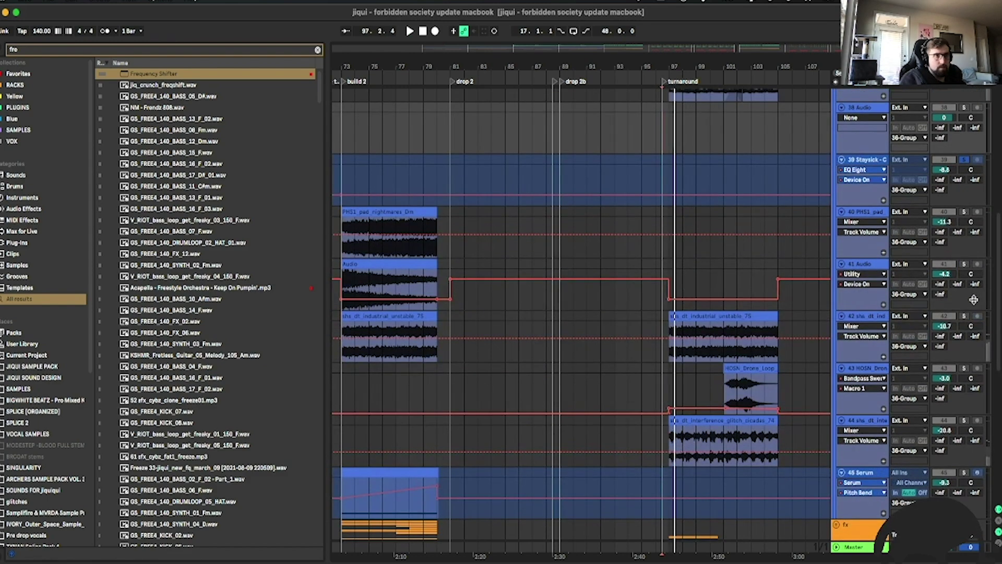
key(space)
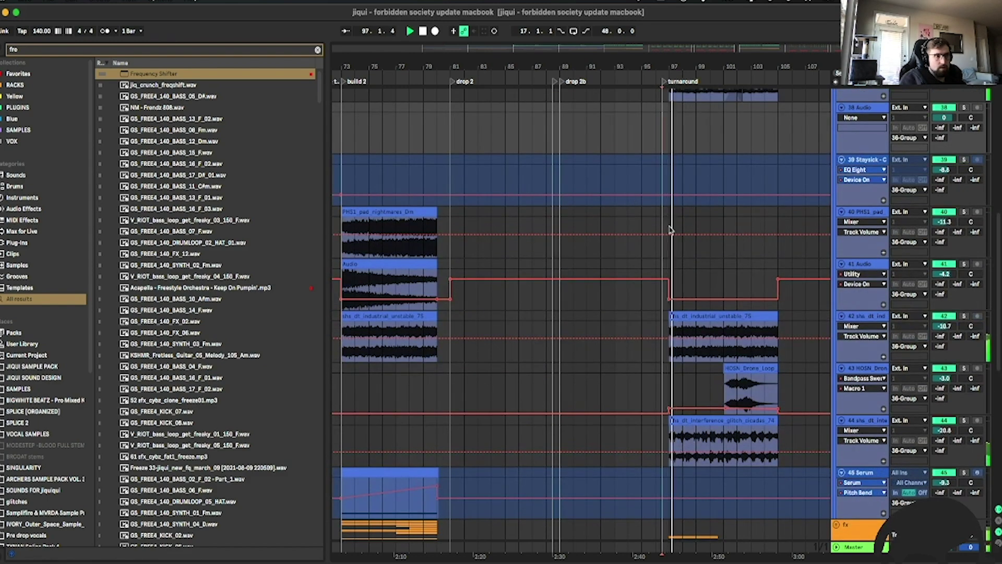
scroll(767, 219, up, 4)
scroll(781, 225, up, 5)
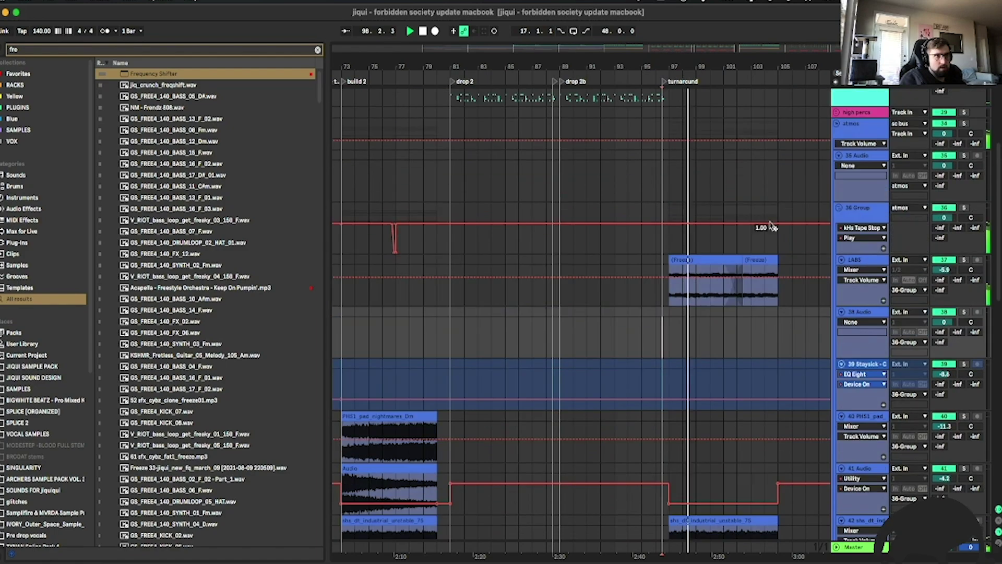
drag(669, 66, 612, 68)
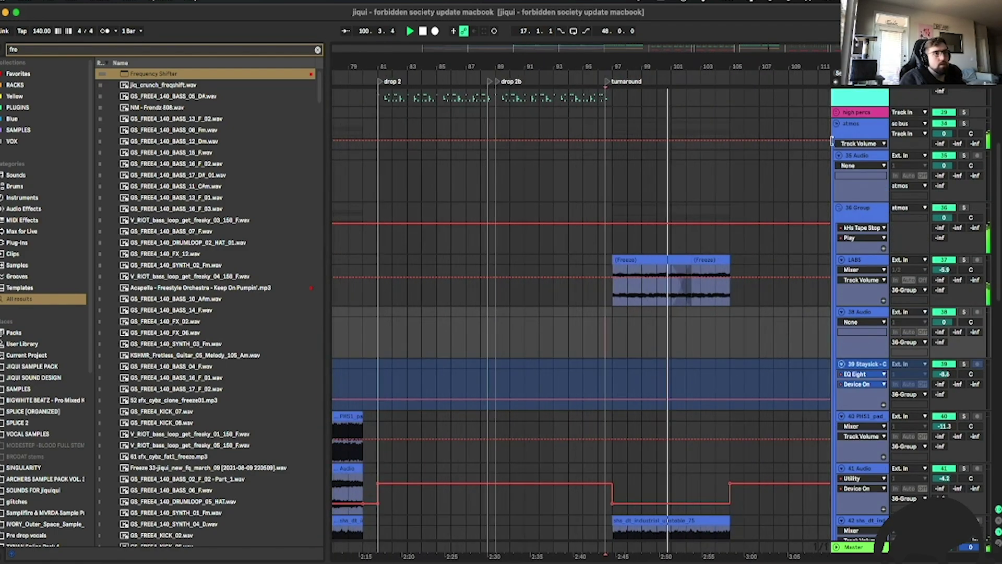
Fold the atmos group and duplicate the turnaround's atmos and fx clips from bars 97–104 to bar 105.
click(836, 124)
scroll(741, 220, up, 6)
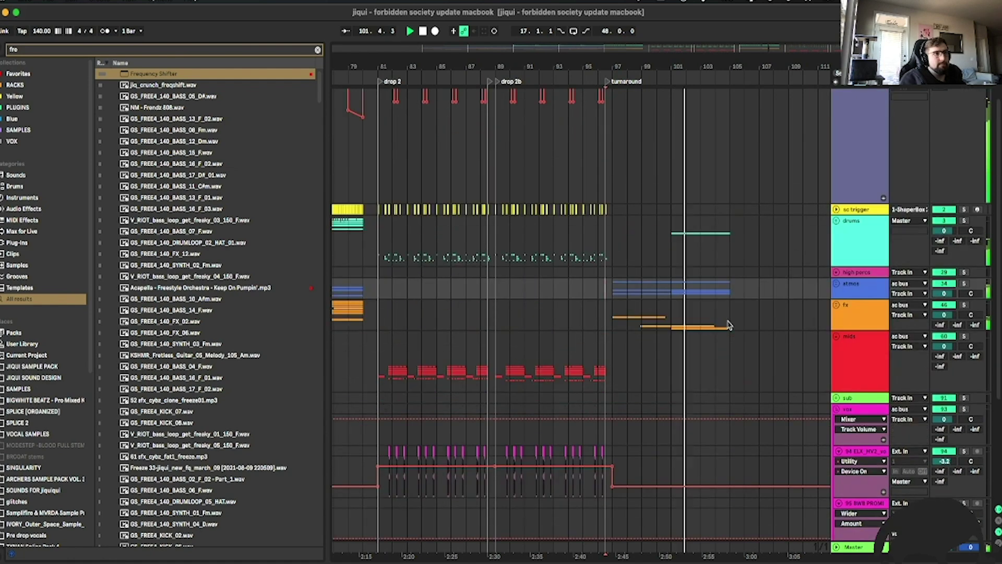
drag(730, 328, 617, 290)
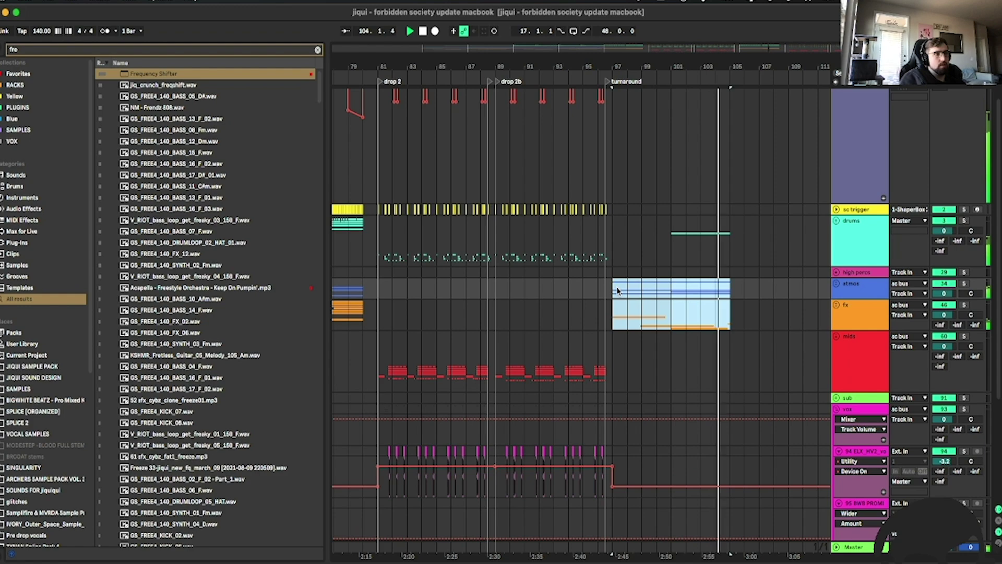
key(super+d)
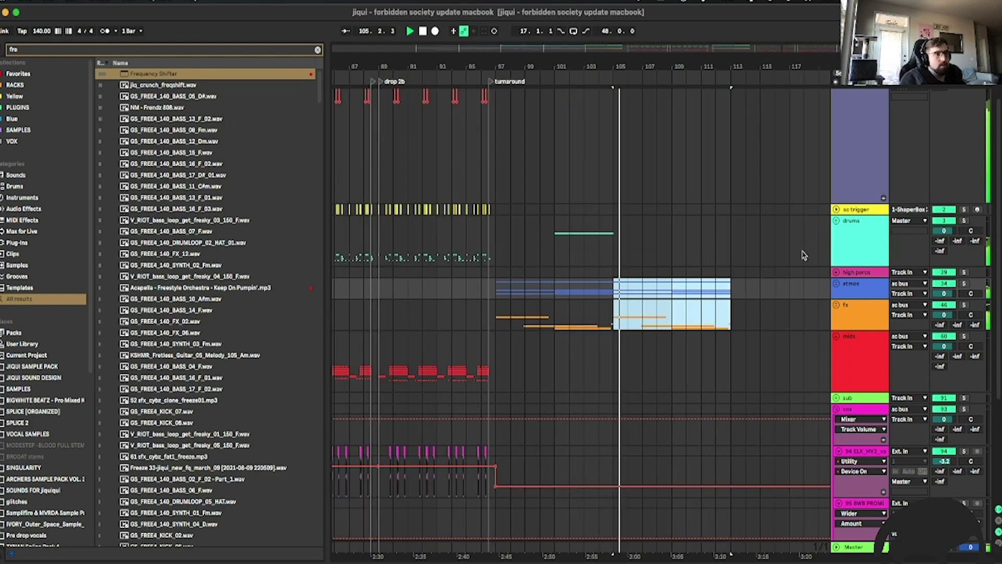
scroll(799, 286, down, 1)
scroll(869, 163, down, 5)
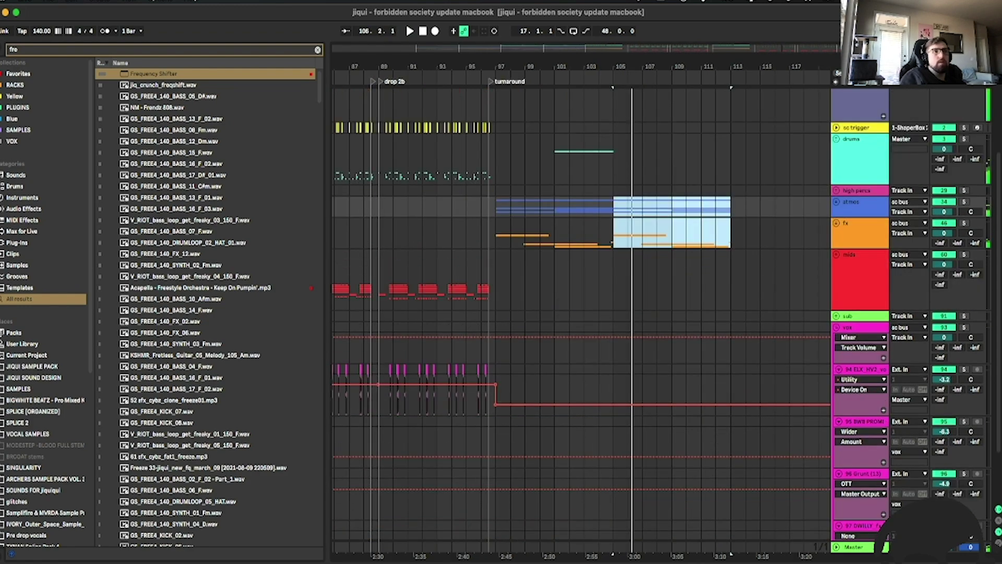
Look over the whole arrangement from the intro to the turnaround and fold the vox group.
scroll(815, 286, down, 3)
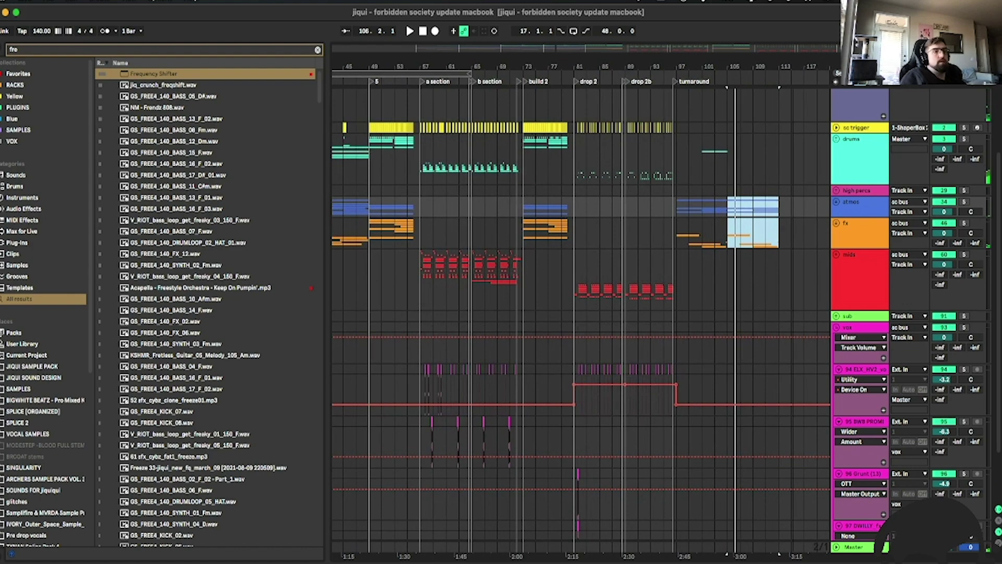
scroll(657, 338, down, 2)
scroll(679, 334, down, 5)
scroll(726, 348, up, 5)
scroll(725, 365, down, 5)
scroll(717, 355, up, 10)
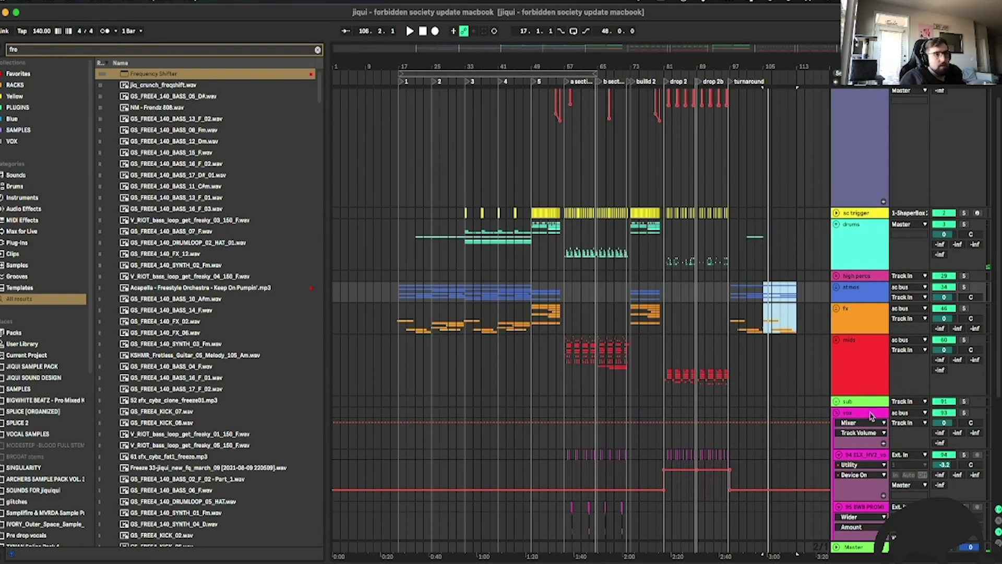
click(836, 413)
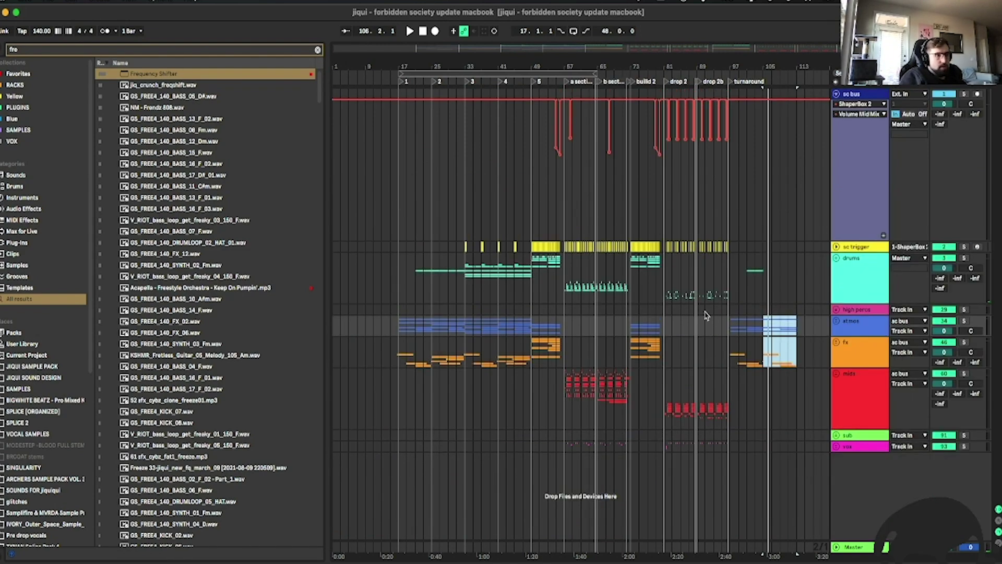
key(plus)
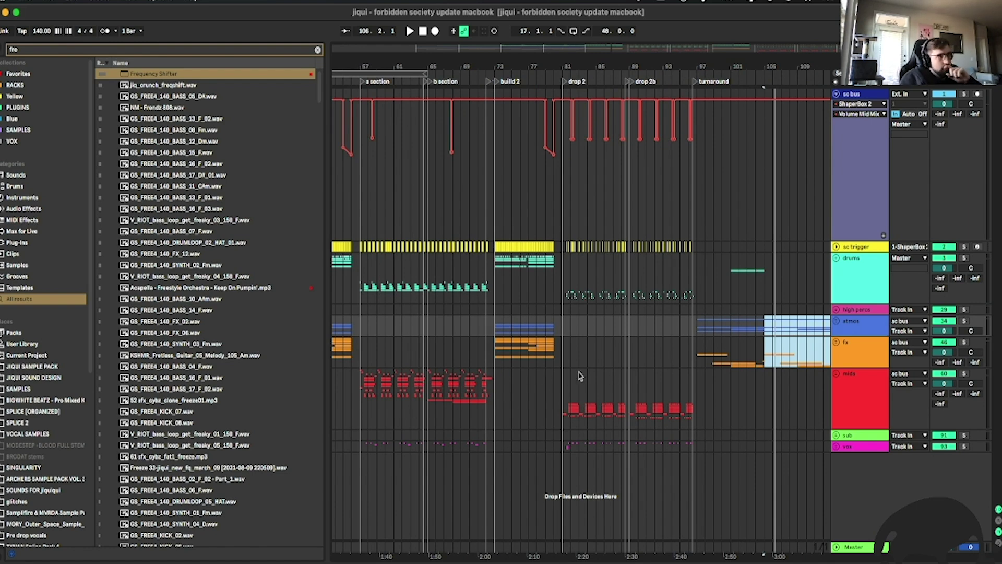
Unfold the mids group and play drop 2 from just before bar 81, examining its bass tracks and their automation.
click(837, 375)
scroll(743, 355, down, 10)
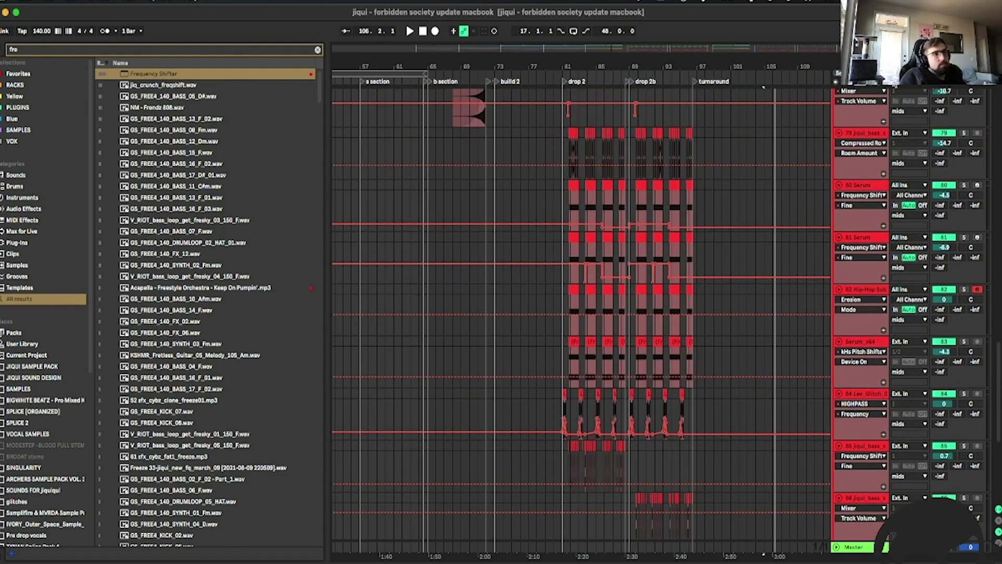
mouse_move(760, 68)
mouse_down()
mouse_move(761, 120)
mouse_move(932, 111)
mouse_up()
click(455, 186)
key(space)
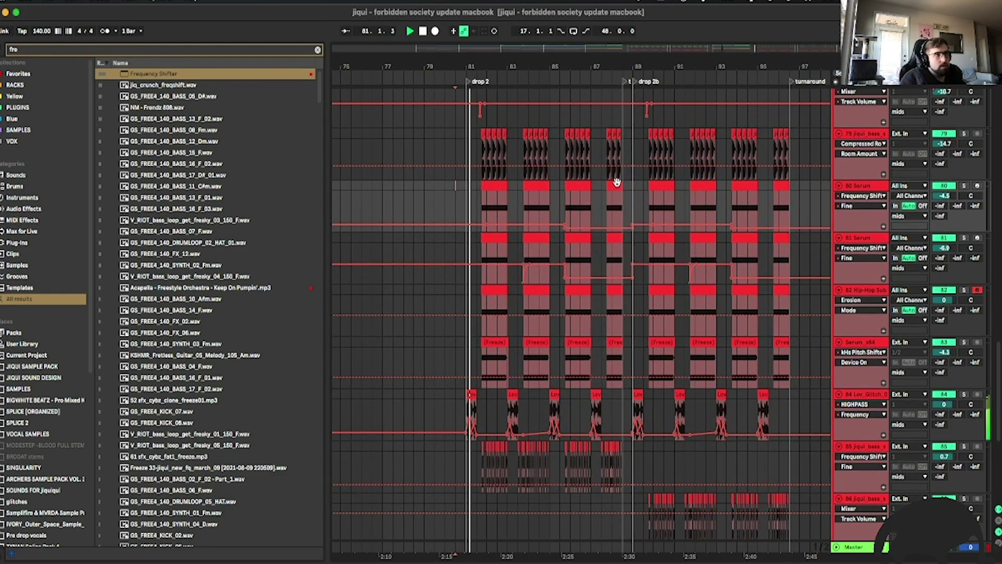
scroll(620, 209, down, 5)
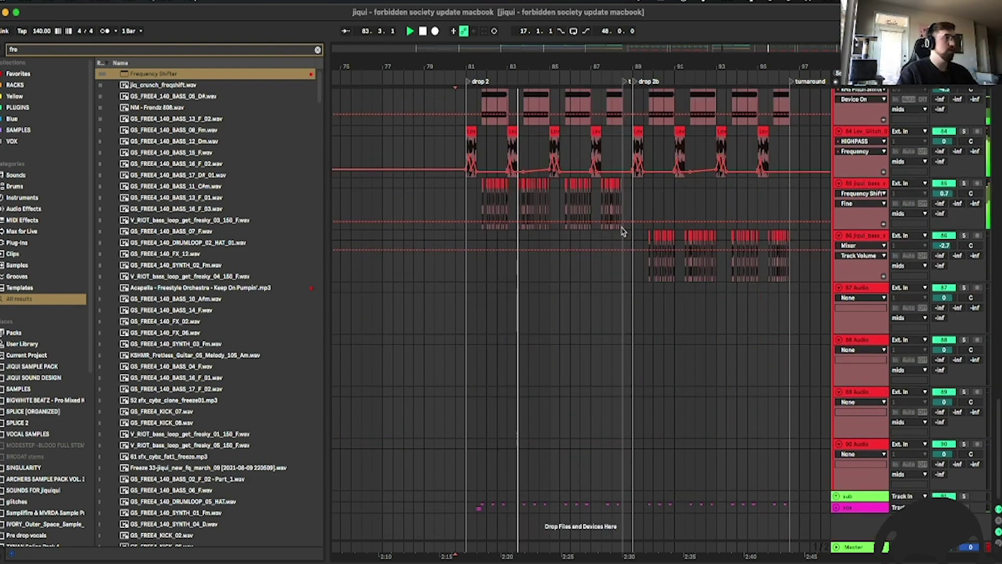
scroll(622, 231, up, 3)
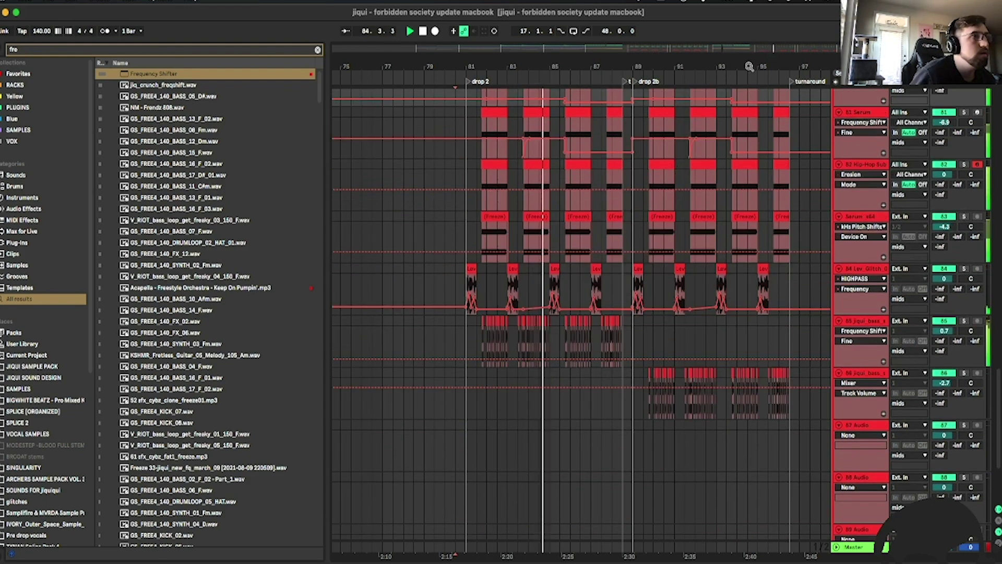
drag(580, 66, 641, 283)
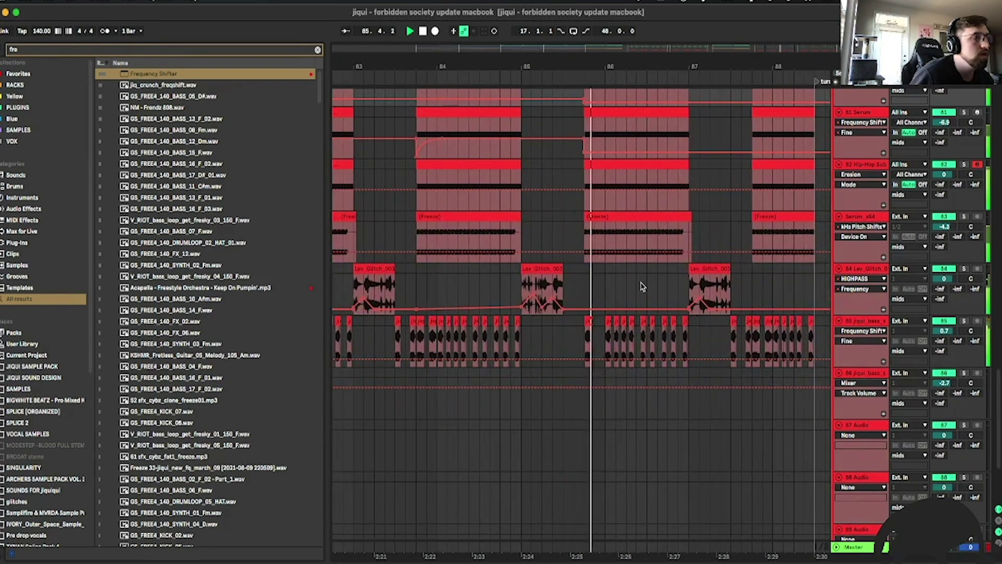
scroll(642, 286, up, 4)
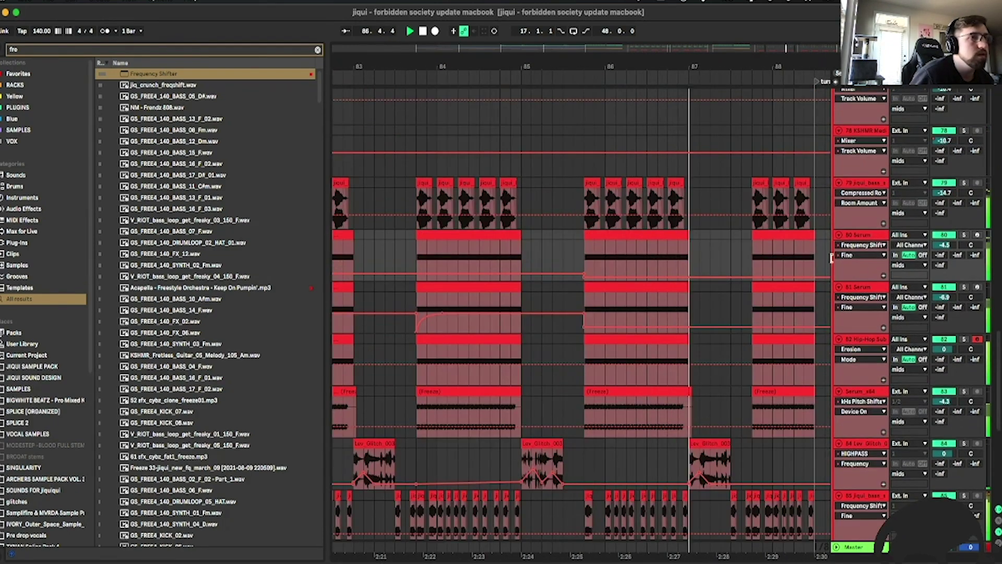
mouse_move(584, 278)
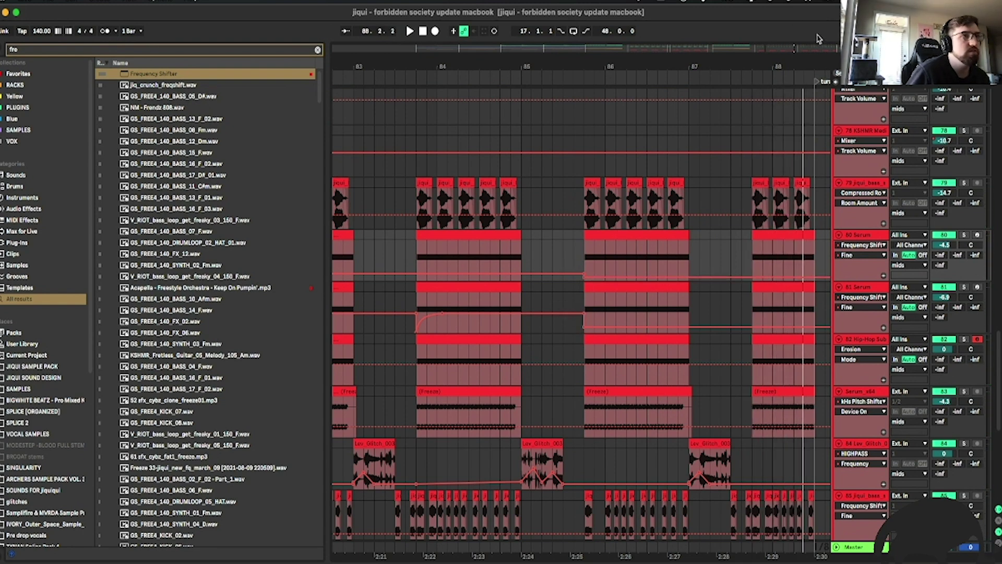
Copy the lowered Fine automation on track 80 Serum from bar 85.4 to bar 89.4 in drop 2b and duplicate it once.
key(minus)
key(minus)
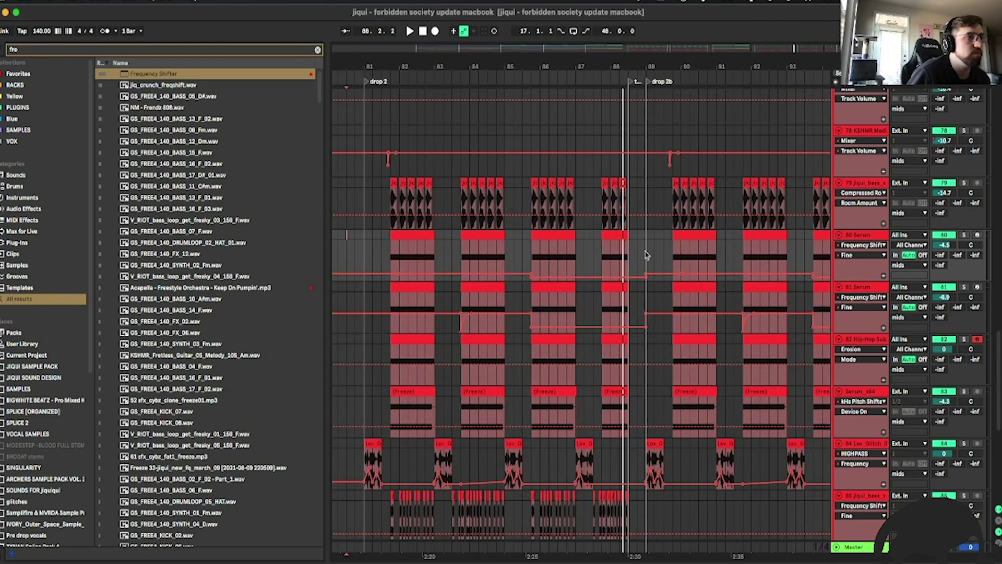
drag(645, 254, 525, 261)
click(676, 256)
key(super+v)
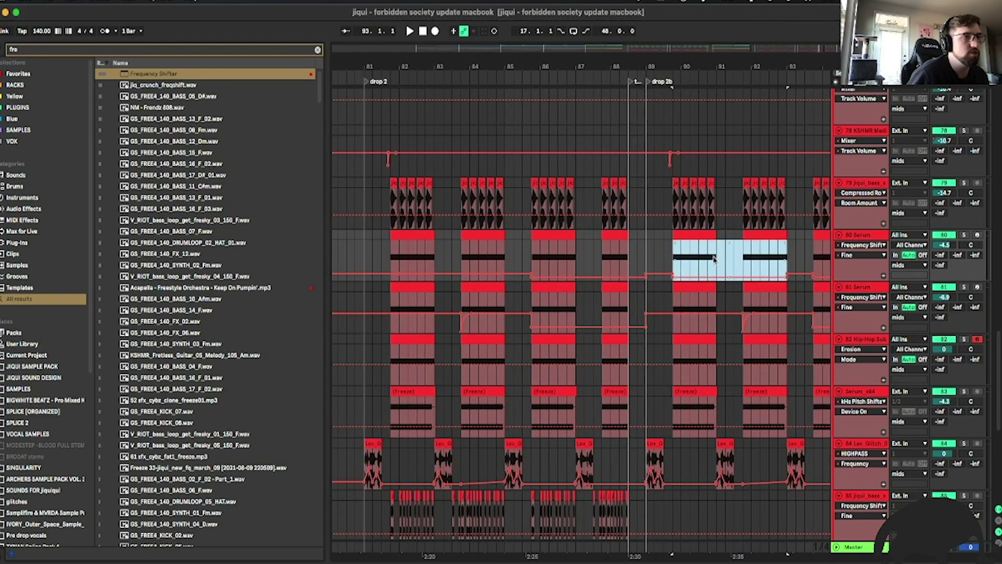
key(super+d)
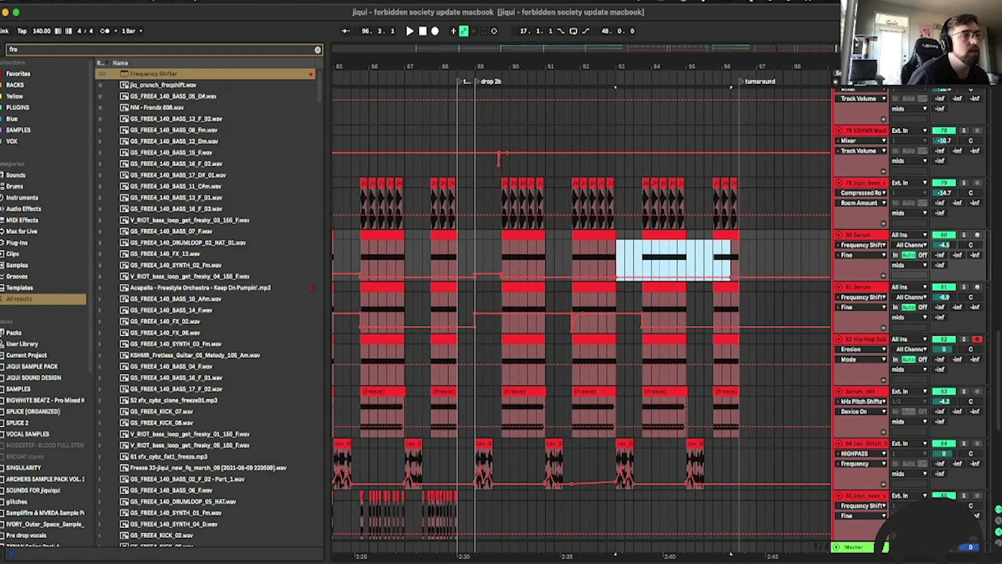
Flatten the Fine automation dips on 80 Serum in drop 2 and on 81 Serum, and copy 81 Serum's curve from bar 83.4 to 87.4.
scroll(528, 299, left, 5)
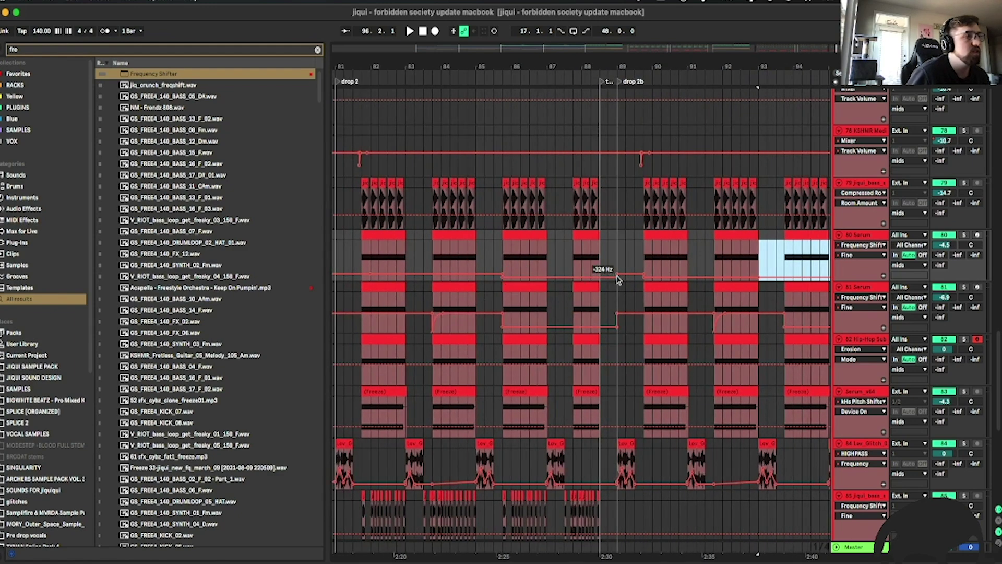
drag(502, 318, 502, 328)
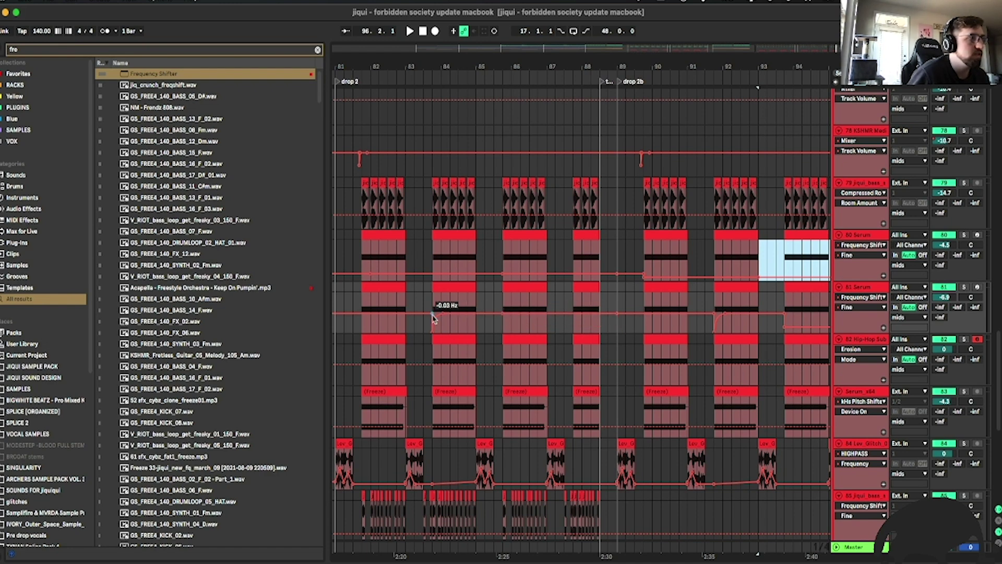
drag(476, 307, 426, 308)
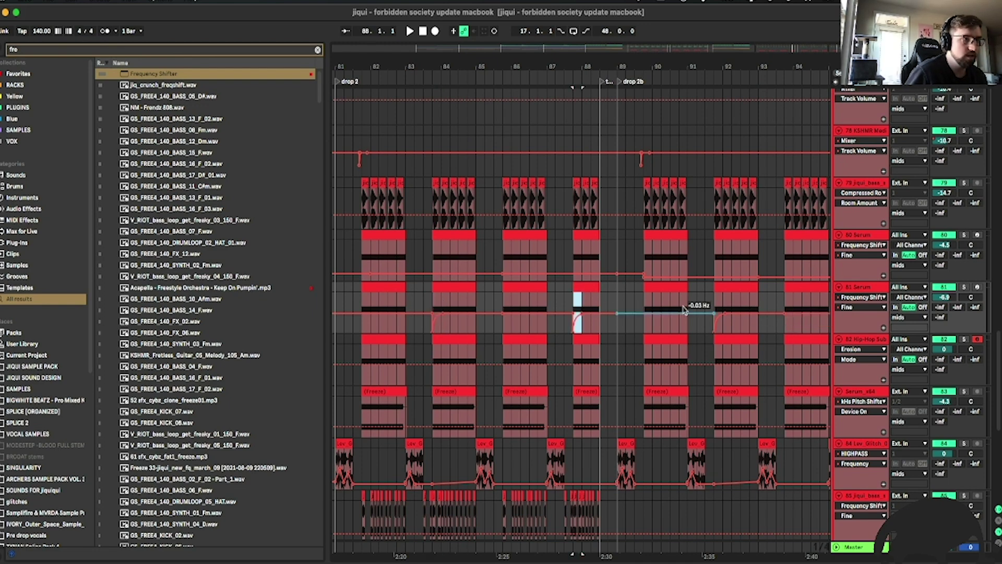
Add a Frequency Shifter after the Compressed Room Reverb on 81 Serum with Fine at -500 Hz, and audition the track soloed in drop 2b.
double_click(860, 289)
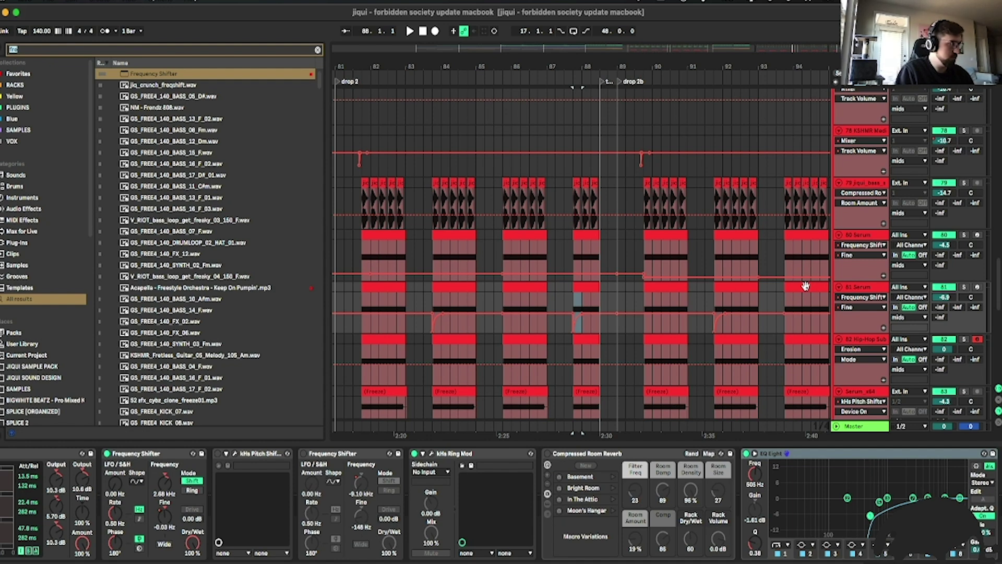
drag(150, 77, 742, 495)
key(space)
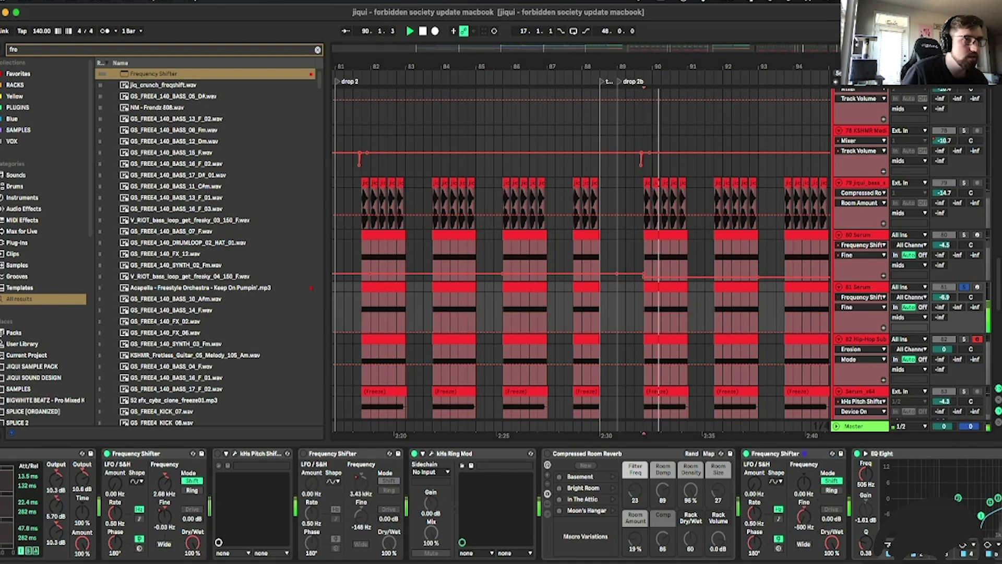
click(963, 287)
key(space)
key(space)
mouse_move(648, 67)
mouse_down()
mouse_move(648, 78)
mouse_move(549, 91)
mouse_up()
key(space)
key(space)
key(space)
Show the Coarse automation of track 80 Serum's second Frequency Shifter at the first bass shots of drop 2b.
click(868, 244)
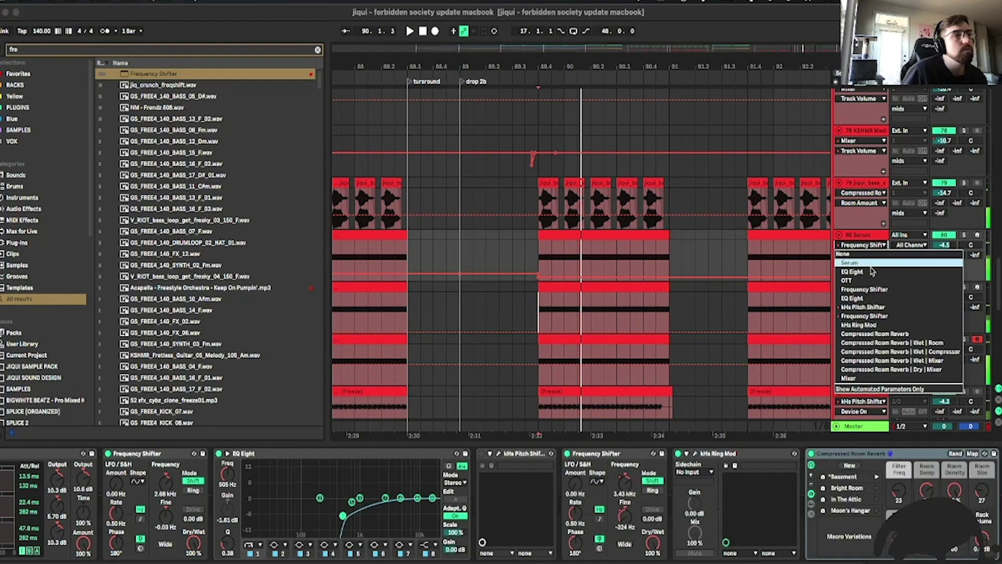
click(870, 318)
click(873, 254)
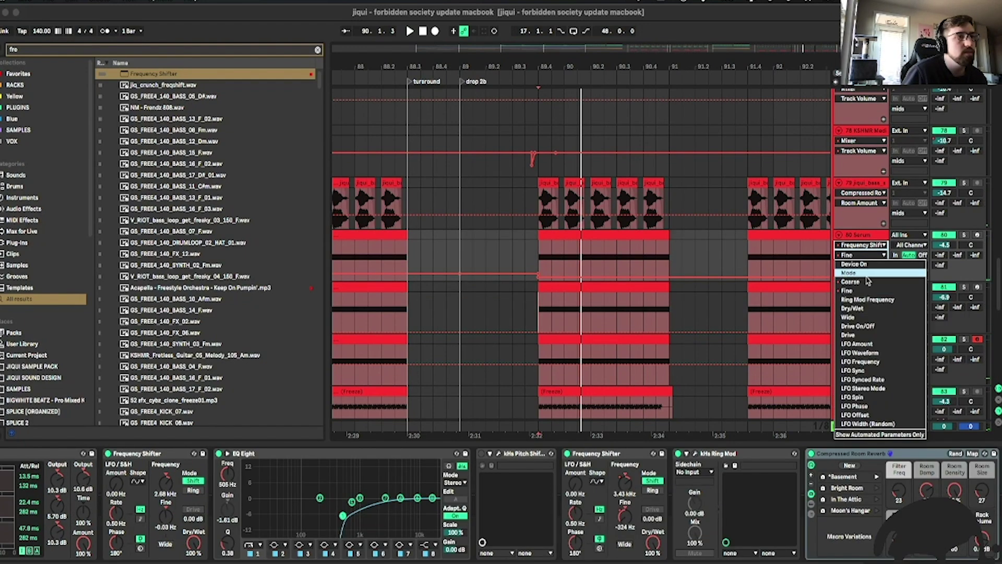
click(850, 282)
drag(781, 48, 628, 291)
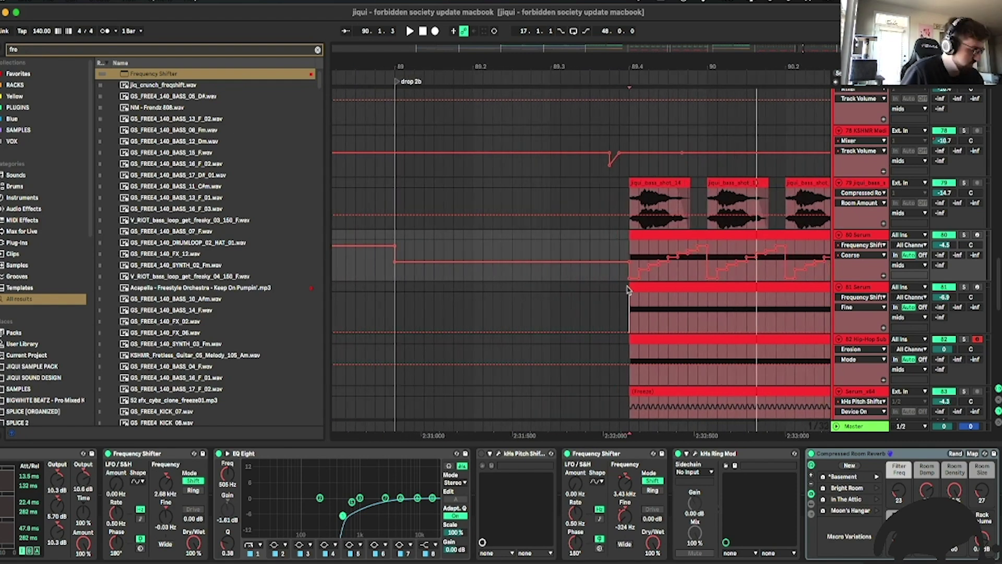
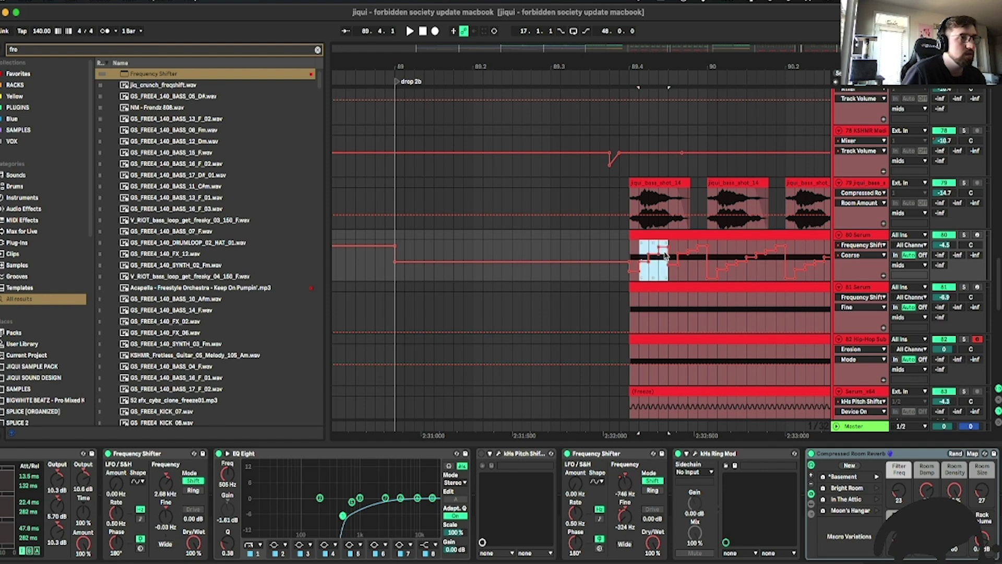
Try repeating a short stepped segment of 80 Serum's Coarse automation three times from bar 89.4 and audition it.
key(super+d)
key(super+d)
key(super+d)
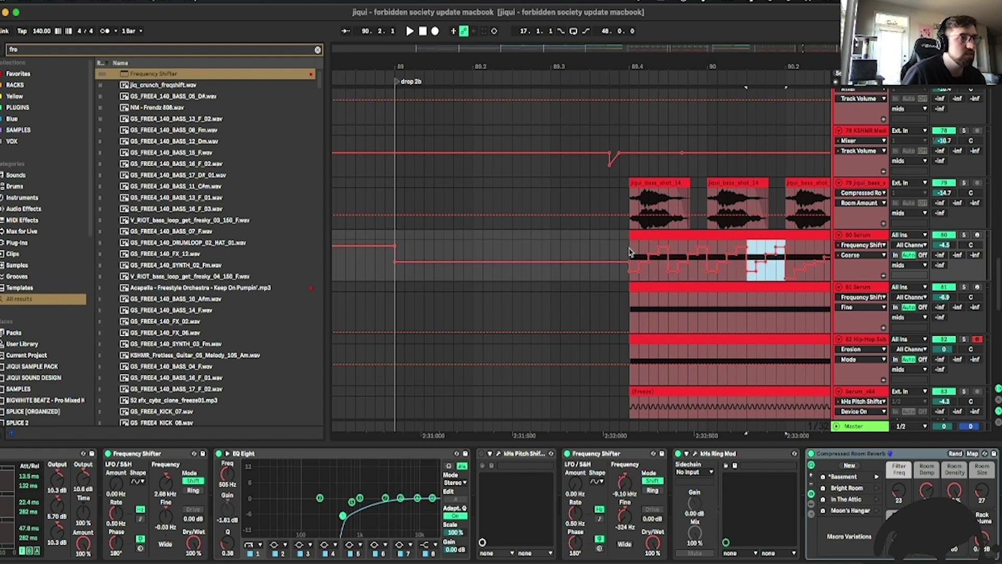
key(space)
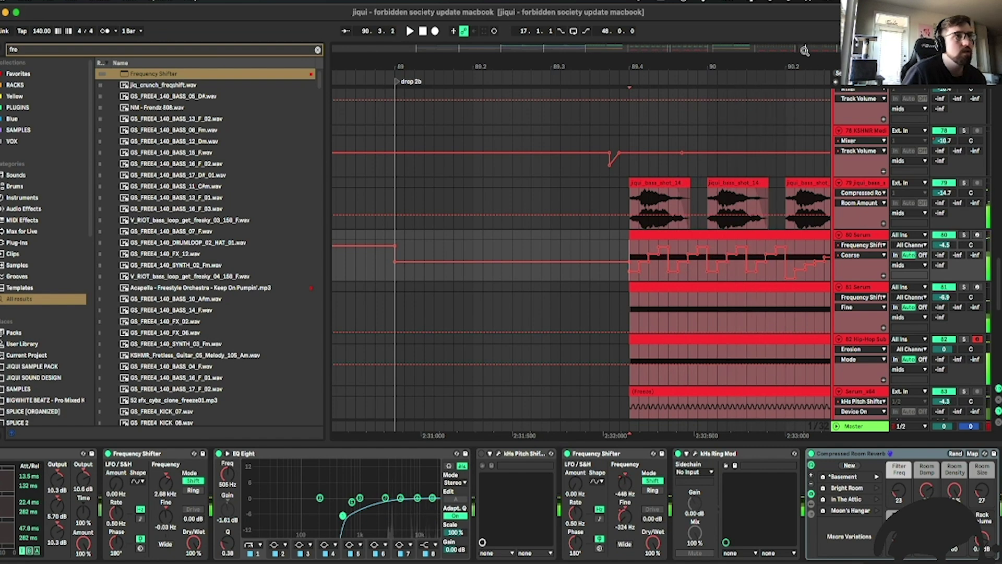
drag(804, 50, 802, 49)
key(Left)
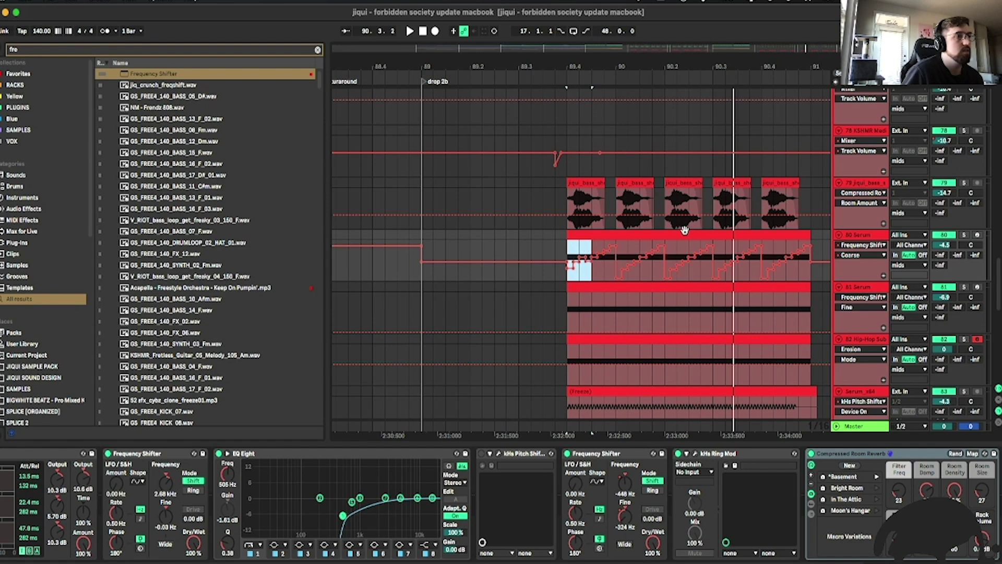
Copy 80 Serum's Coarse automation ramp from bar 90 over the first bass shot at bar 89.4 and play it back.
drag(627, 249, 665, 253)
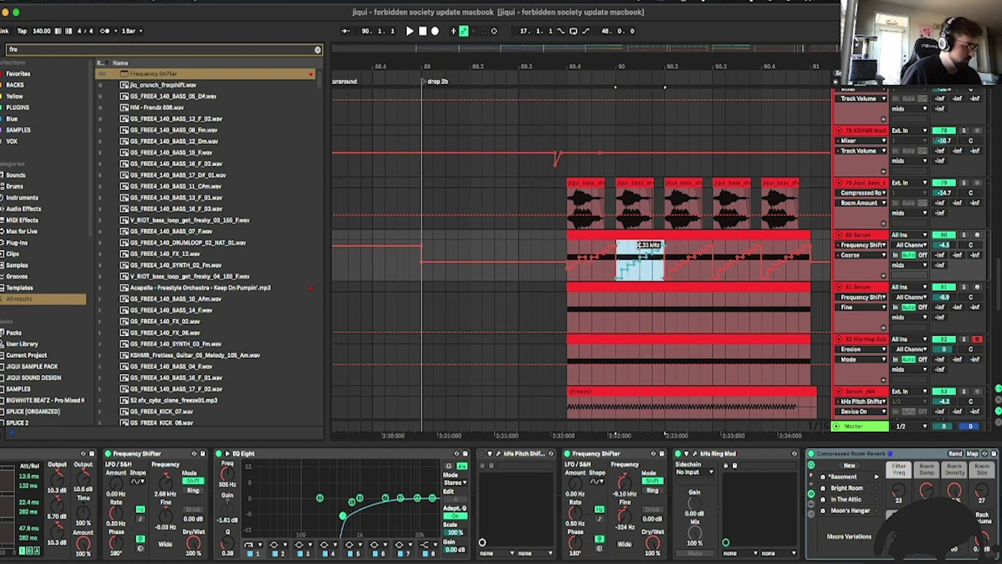
click(565, 250)
key(super+v)
click(562, 250)
key(space)
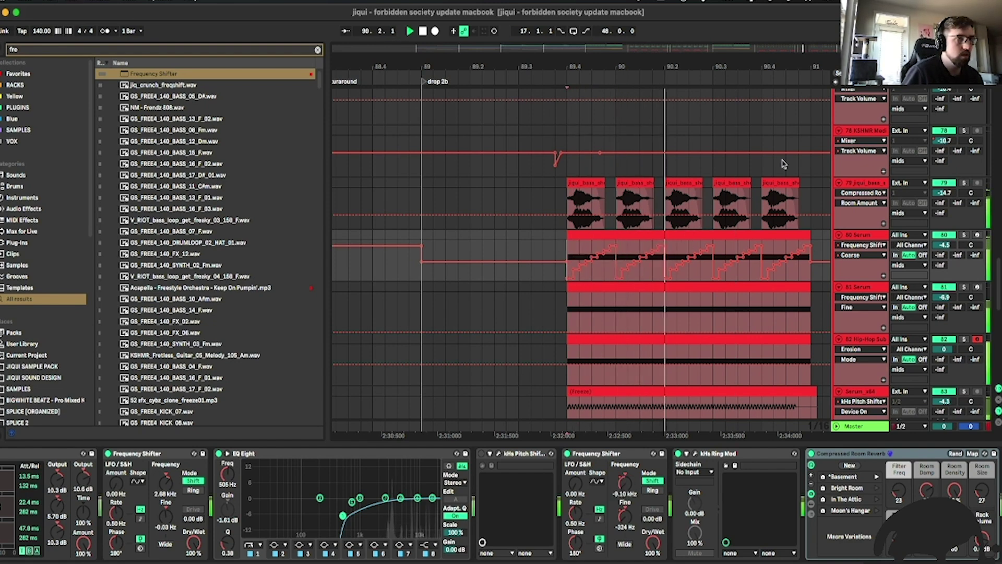
Play on through drop 2b, then examine the mids tracks back to the a section's bass shots.
drag(803, 54, 752, 32)
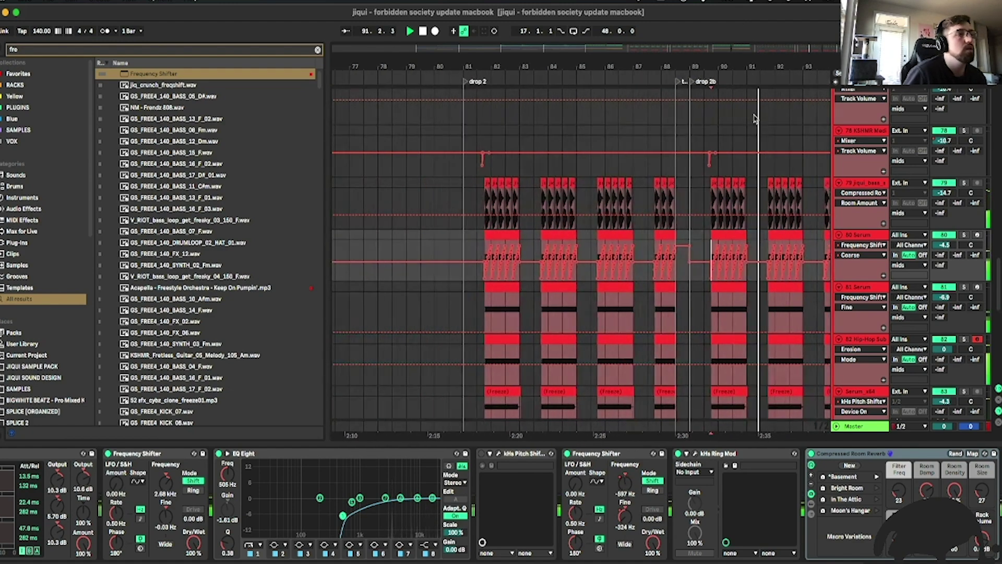
scroll(755, 118, down, 10)
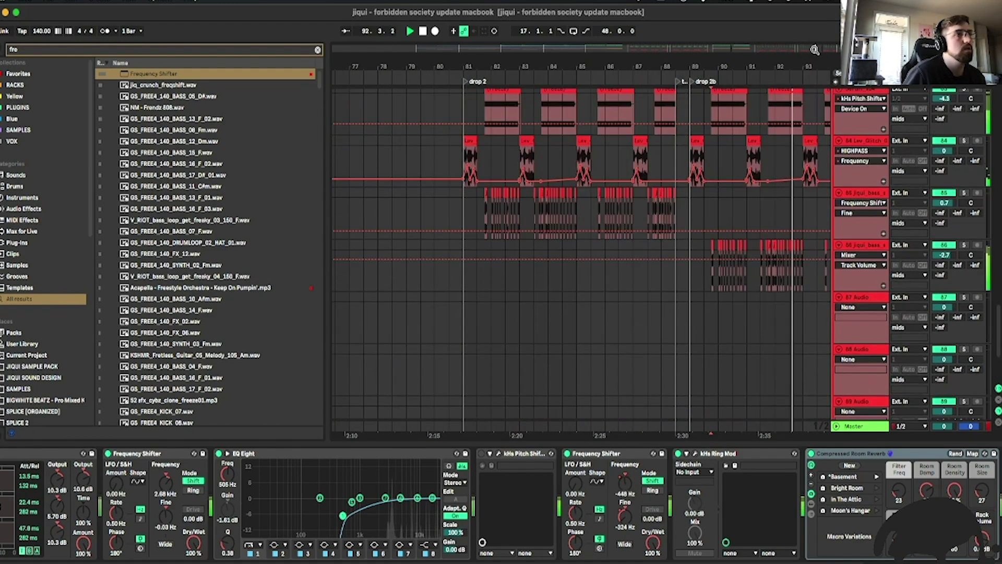
drag(814, 50, 789, 45)
key(space)
scroll(659, 234, up, 14)
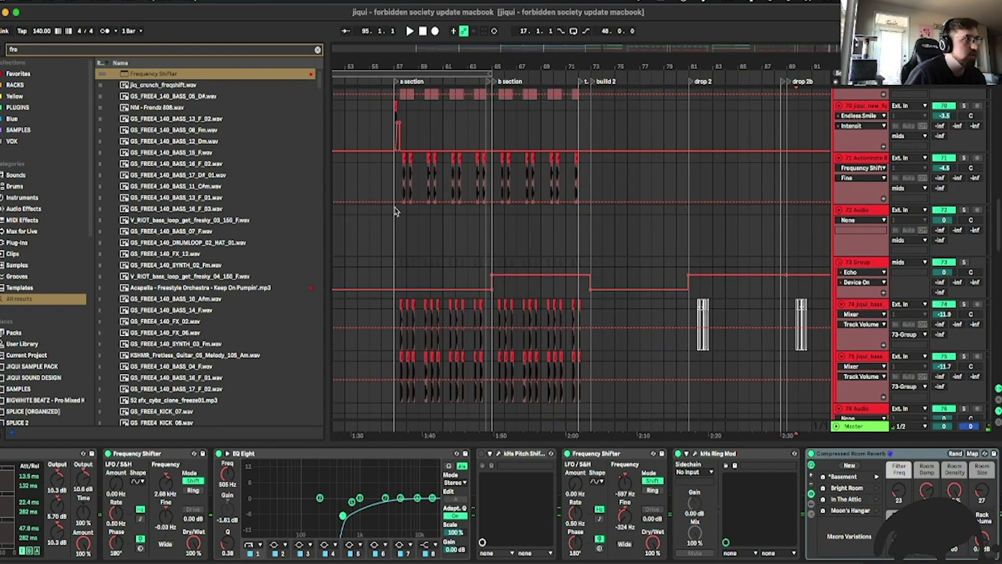
Play the start of the a section with track 63 Audio soloed to audition its bass shots.
scroll(413, 216, up, 4)
drag(806, 52, 781, 55)
scroll(621, 221, up, 10)
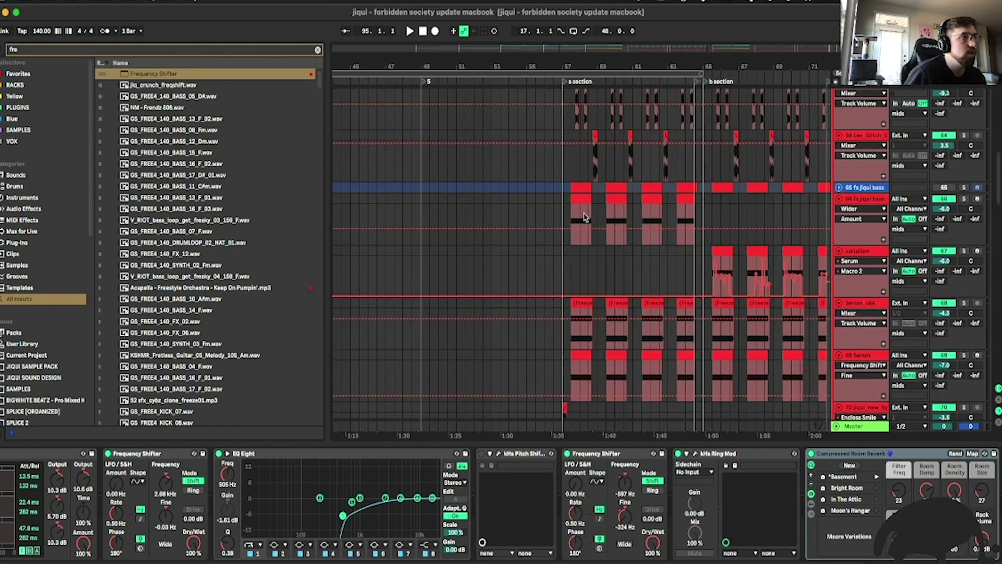
click(568, 154)
scroll(569, 154, up, 4)
key(space)
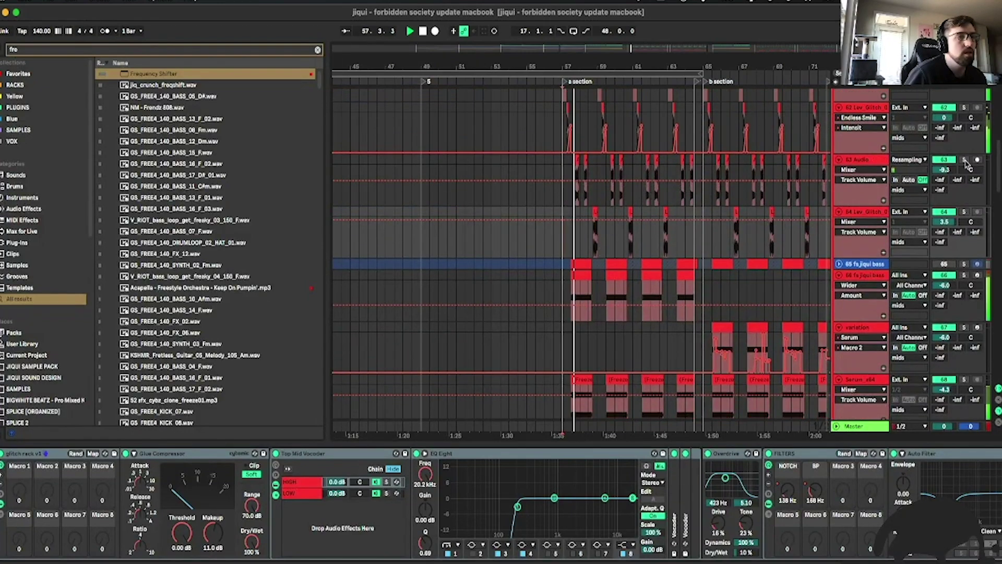
drag(741, 52, 752, 52)
key(space)
Copy the first pair of 63 Audio's bass shots from the a section to the start of drop 2 at bar 81 and audition them.
drag(520, 161, 493, 163)
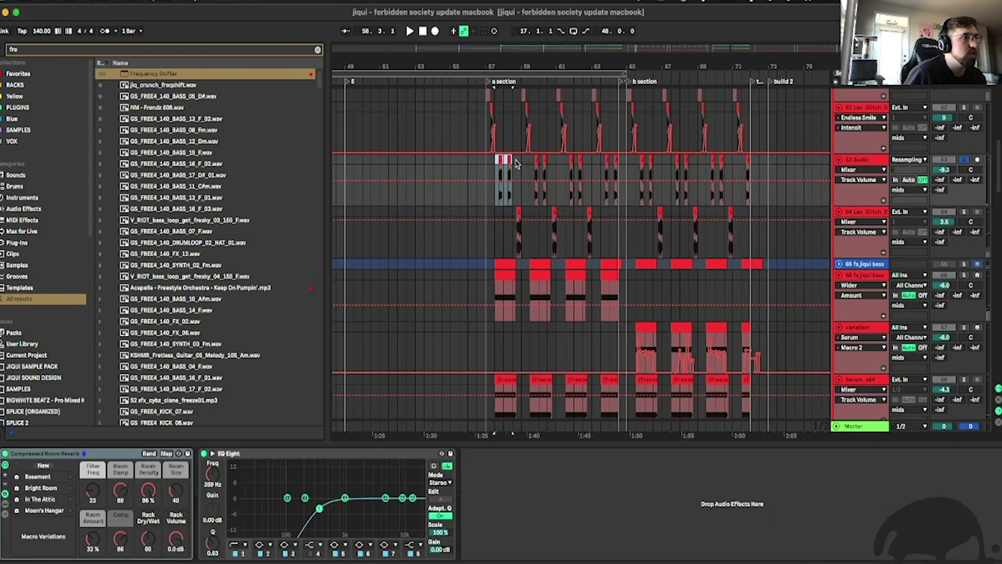
drag(738, 51, 841, 65)
key(space)
key(super+v)
key(space)
drag(778, 48, 778, 68)
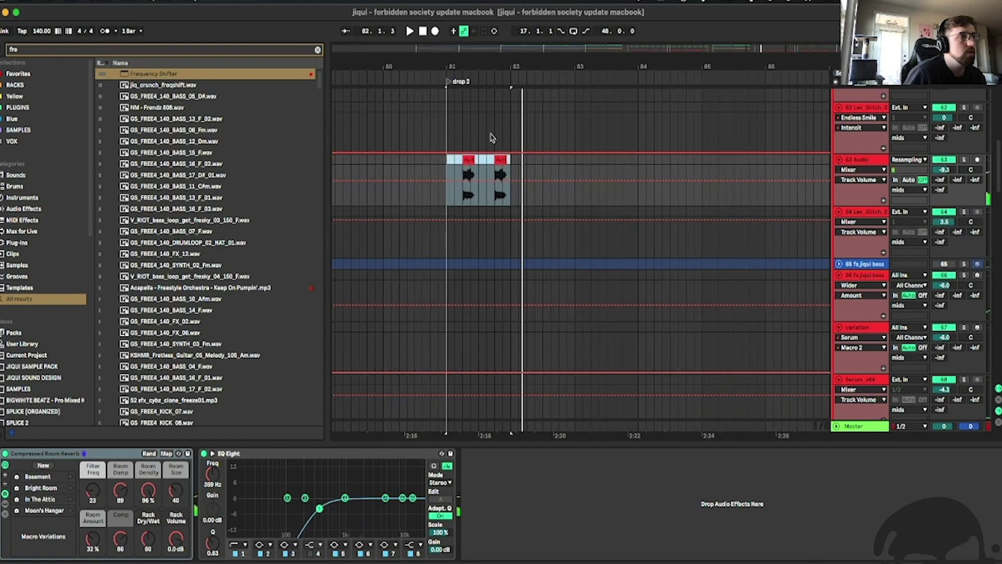
Shift 63 Audio's pair of shots half a bar later in drop 2, duplicate it once directly after, and play it back.
drag(469, 159, 500, 163)
key(space)
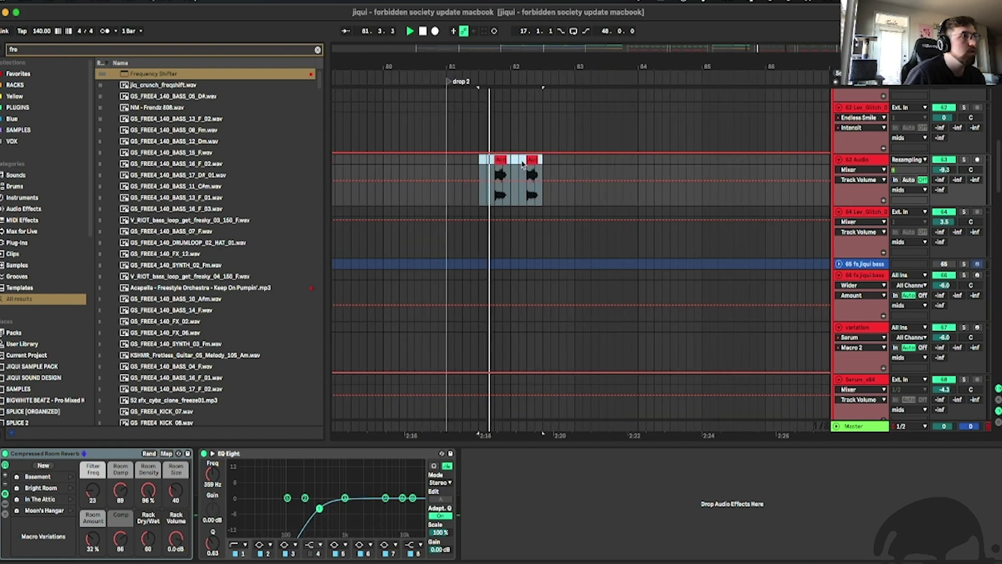
key(space)
drag(544, 162, 485, 162)
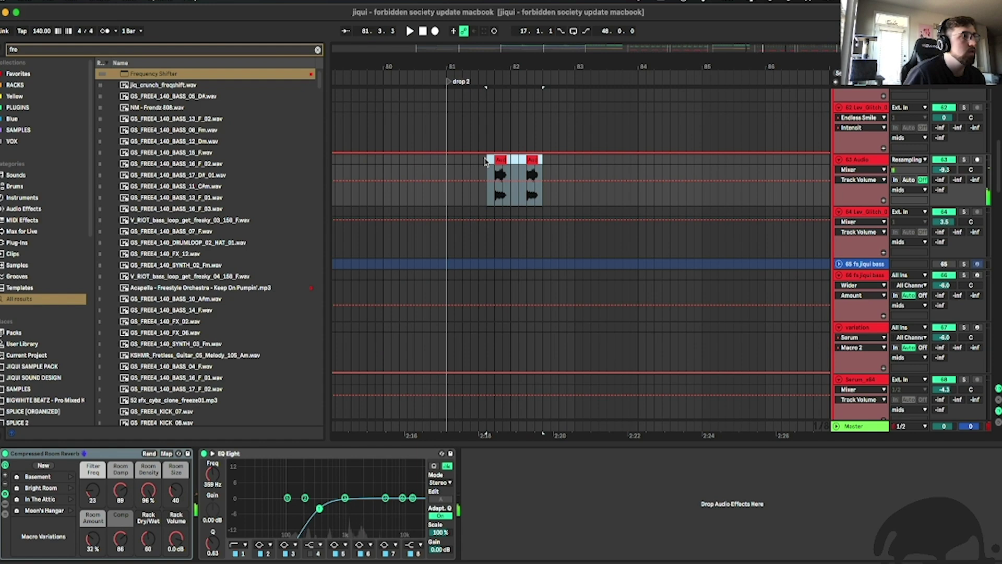
key(super+d)
key(space)
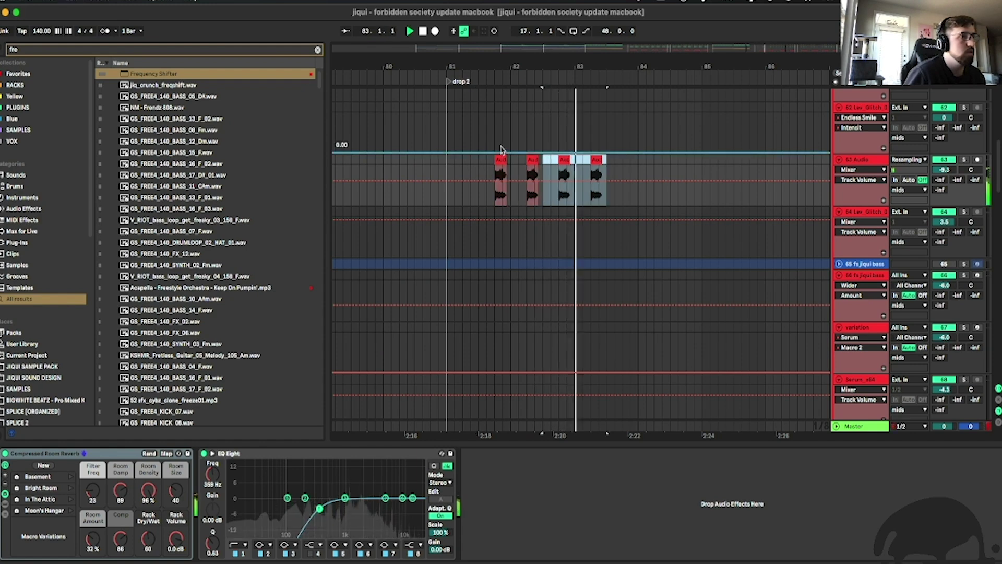
key(space)
Duplicate 63 Audio's four shots and nudge the copies half a bar earlier to keep the half-bar spacing, playing the result.
shift+click(496, 163)
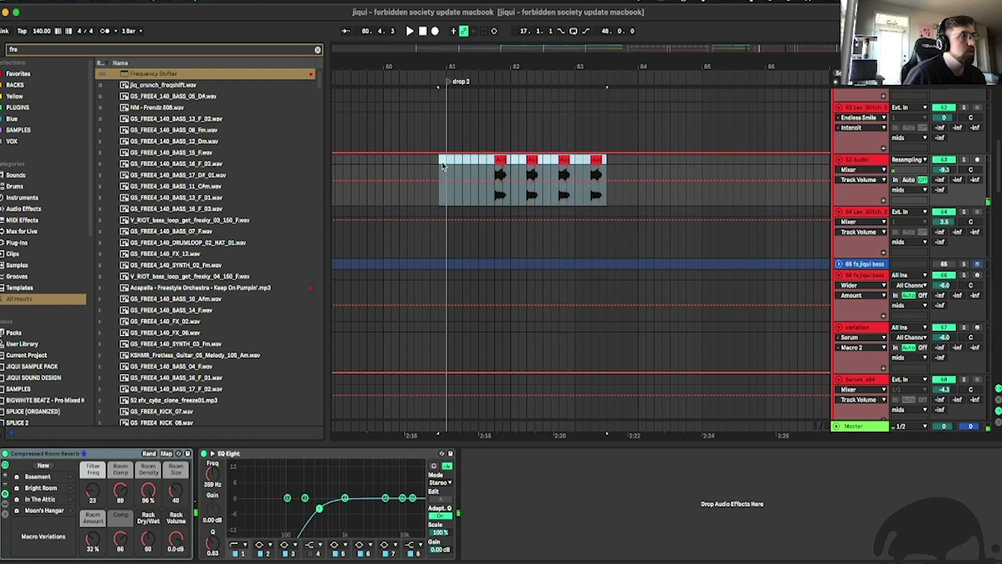
key(super+d)
key(space)
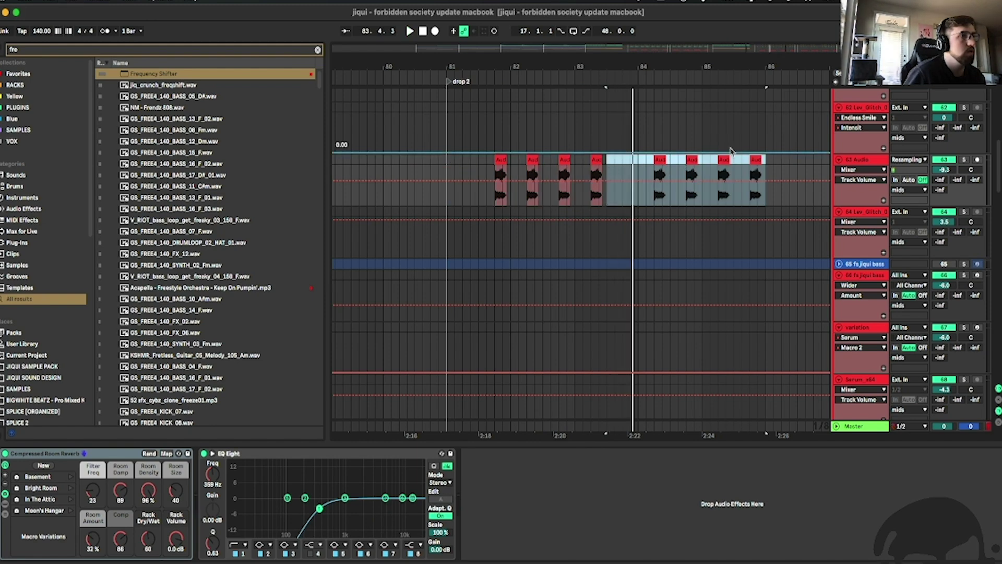
key(space)
key(Left)
key(Left)
key(space)
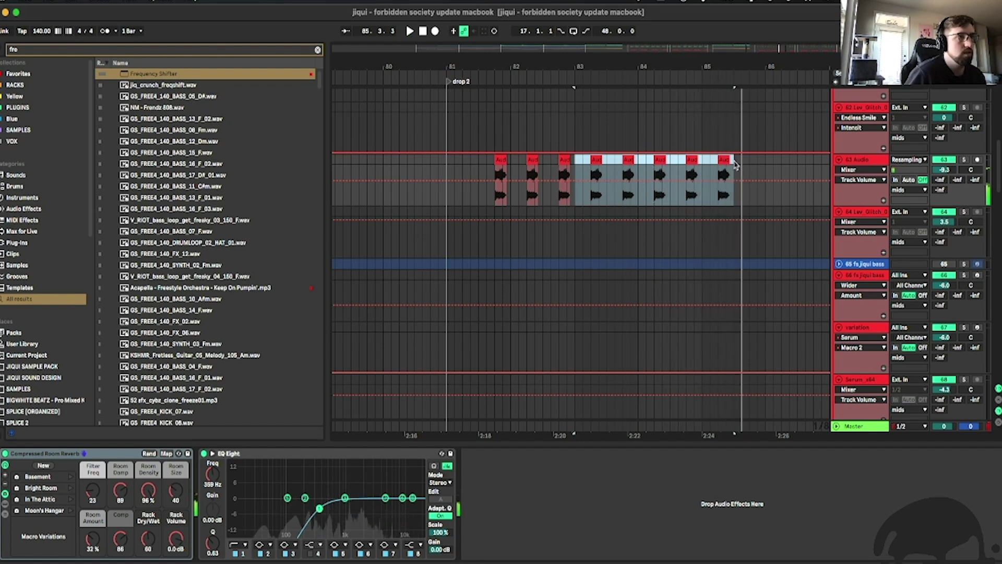
Remove 63 Audio's shot at bar 85.2, audition the gap, and clear the remaining shot at bar 85.4.
click(733, 165)
key(super+d)
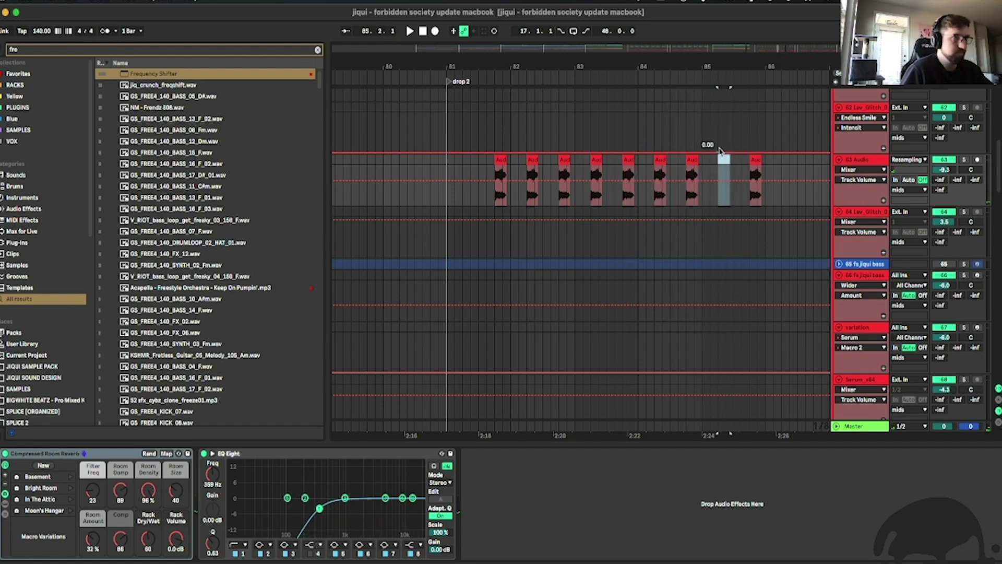
key(space)
drag(729, 70, 695, 49)
drag(667, 157, 621, 166)
key(space)
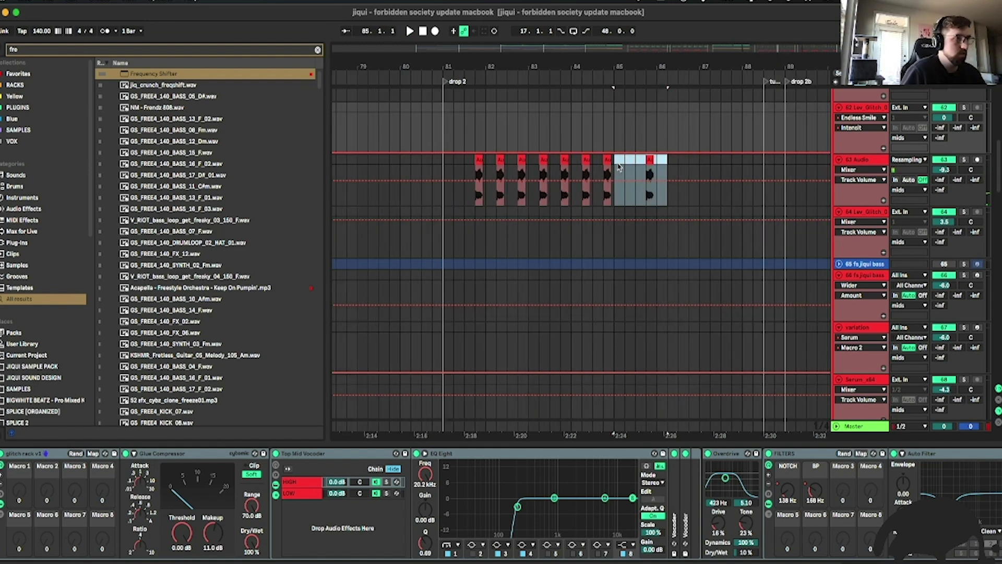
Repeat 63 Audio's four-bar shot phrase over bars 85 to 89, and duplicate the eight bars from bar 81 across drop 2b.
drag(443, 161, 629, 168)
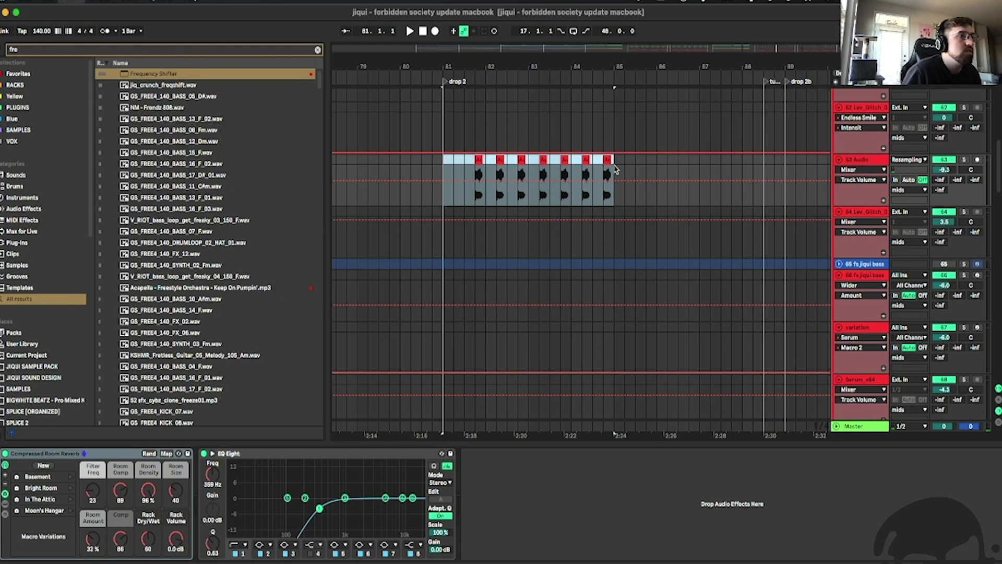
key(super+d)
key(super+d)
key(super+z)
key(super+z)
drag(787, 63, 702, 129)
key(super+d)
drag(695, 167, 428, 173)
key(super+d)
Play drop 2b with the added 63 Audio shots while looking over the track groups.
key(space)
scroll(507, 166, down, 5)
scroll(507, 165, up, 10)
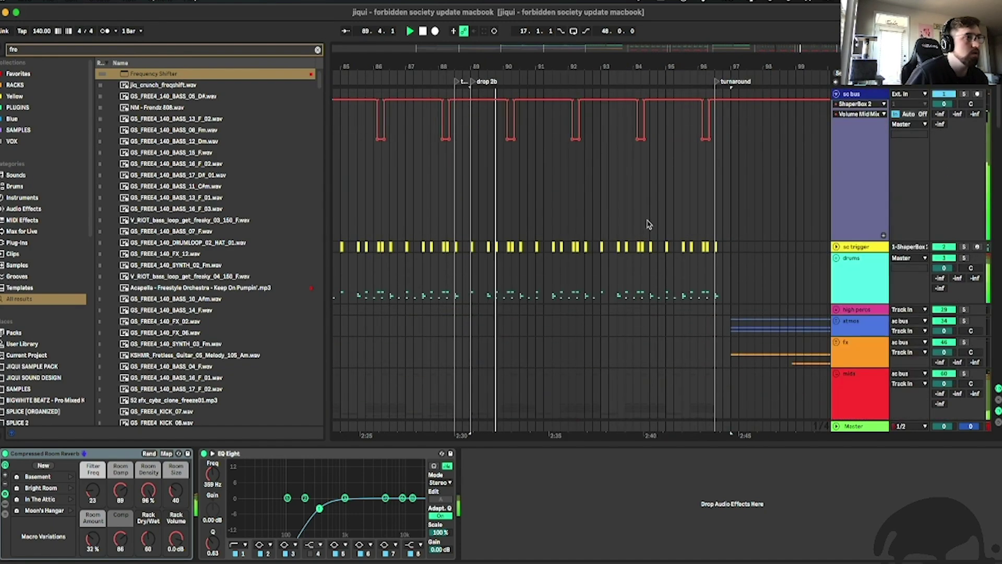
scroll(678, 219, down, 15)
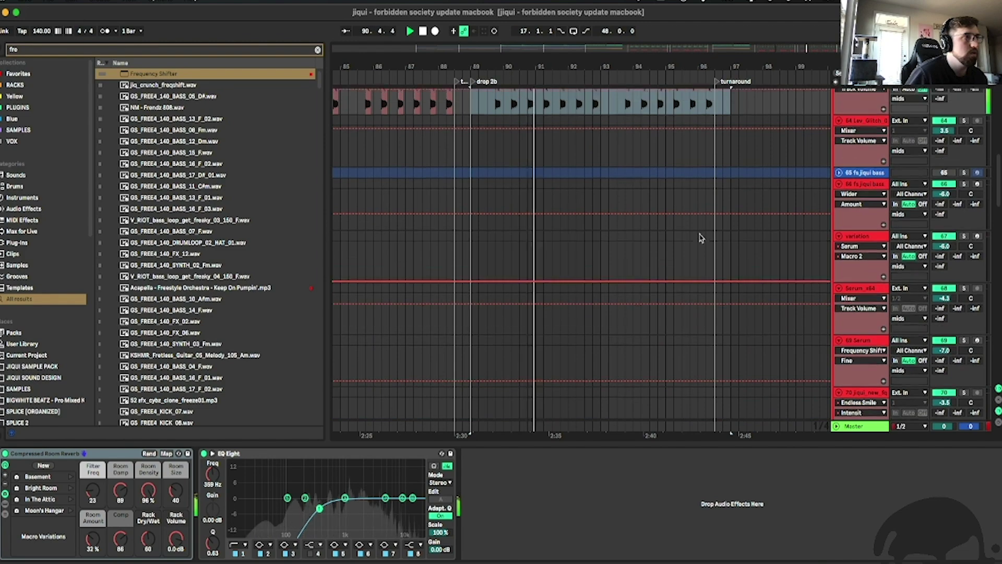
scroll(699, 238, up, 8)
scroll(756, 156, down, 1)
Play from bar 78 into drop 2 and examine the mids tracks from 76 Audio down to the glitch and bass tracks.
drag(826, 45, 826, 23)
click(410, 150)
key(space)
key(space)
scroll(581, 197, down, 15)
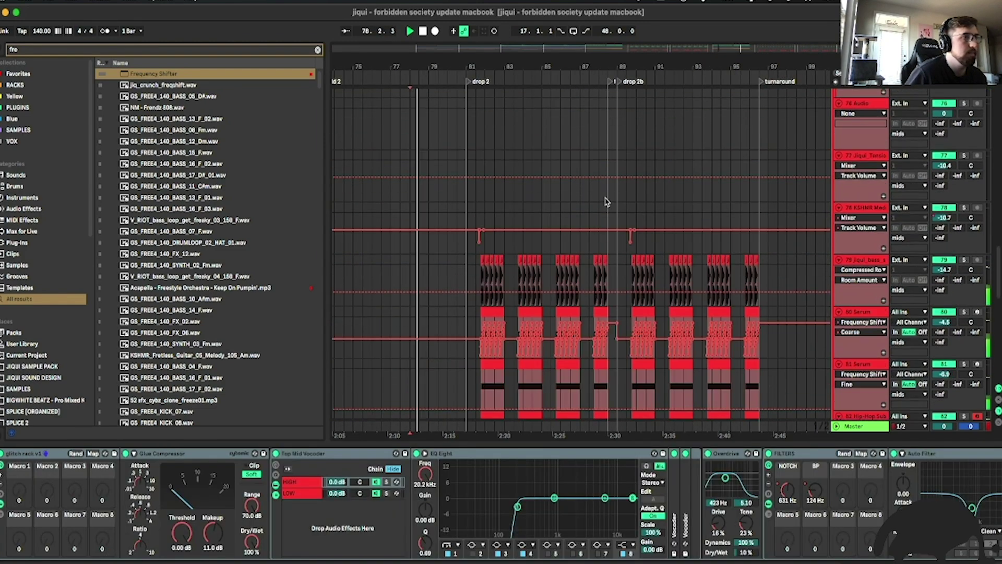
scroll(605, 201, down, 6)
drag(787, 46, 735, 47)
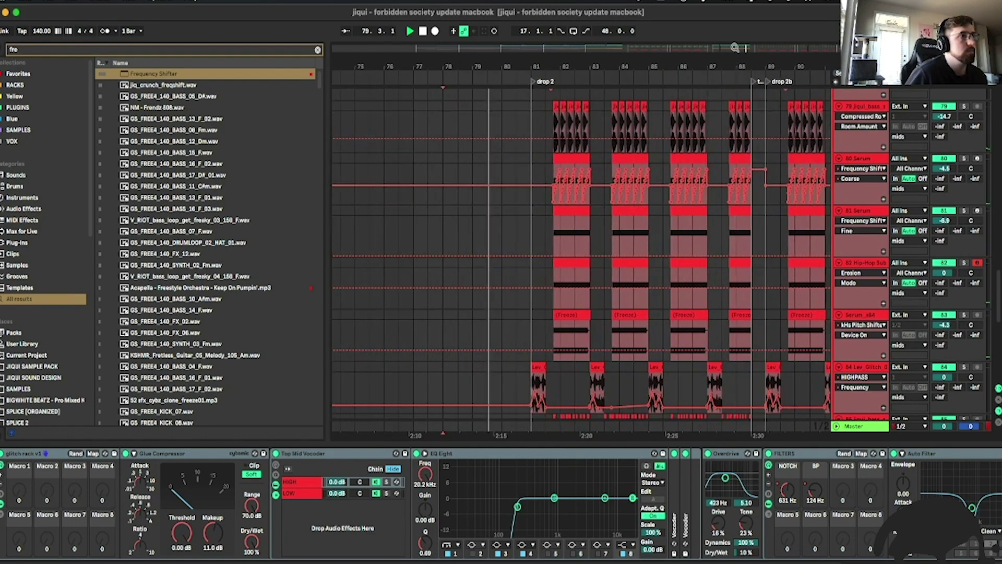
scroll(623, 226, down, 12)
scroll(634, 228, up, 14)
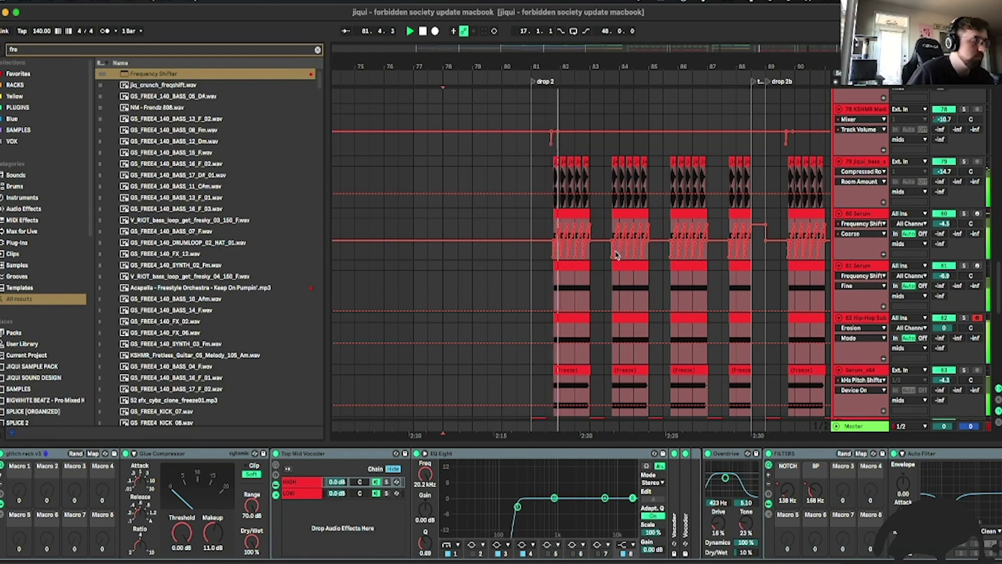
scroll(622, 251, down, 3)
Copy the b section's tension riser and KSHMR Medium Sweep clips on tracks 77 and 78 to the start of drop 2b at bar 89.
drag(781, 52, 749, 38)
scroll(597, 189, up, 8)
scroll(579, 190, down, 4)
click(451, 315)
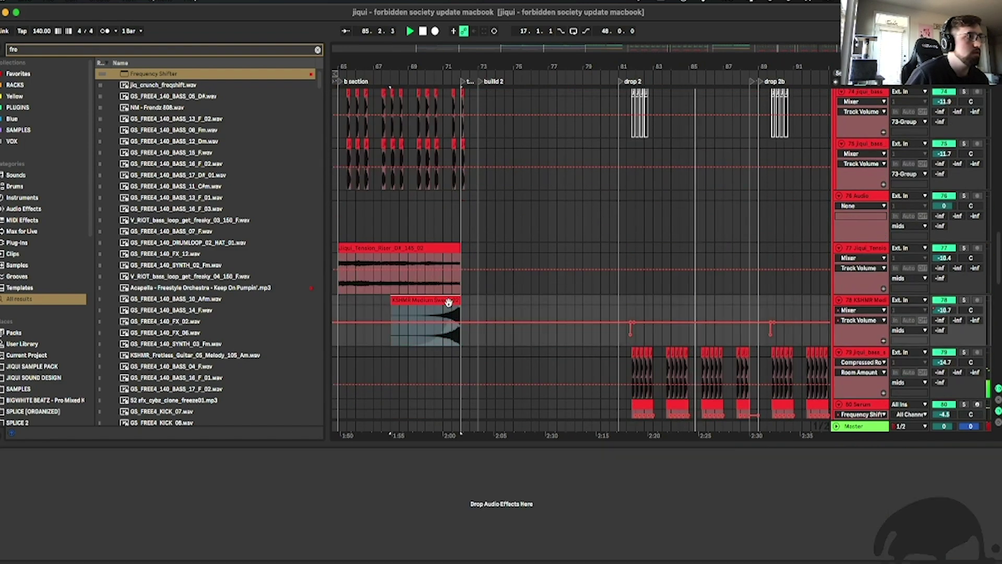
drag(461, 312, 336, 269)
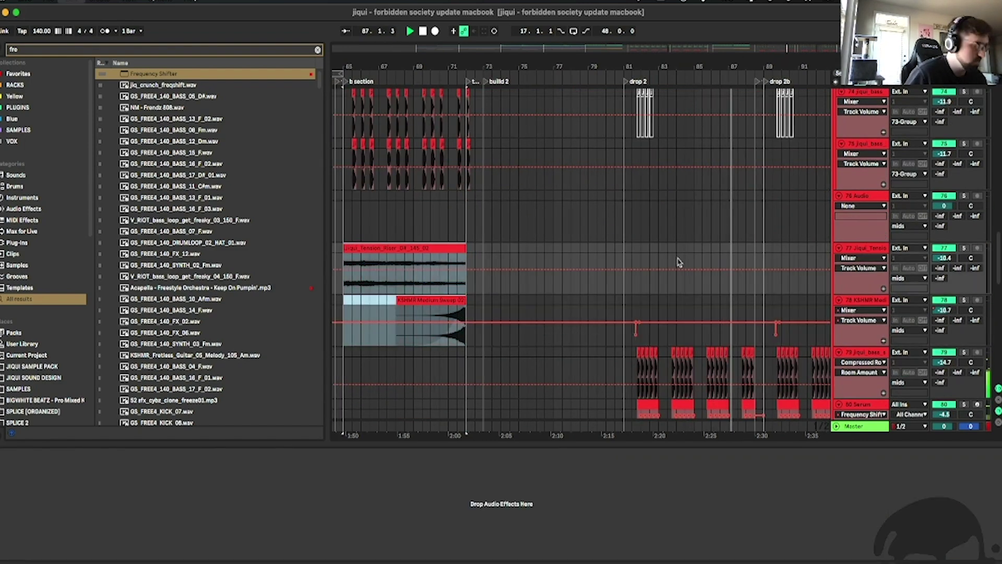
click(764, 250)
key(super+v)
Hide the automation lanes and lengthen the copied tension riser's fade-in to the end of its clip.
drag(780, 51, 795, 73)
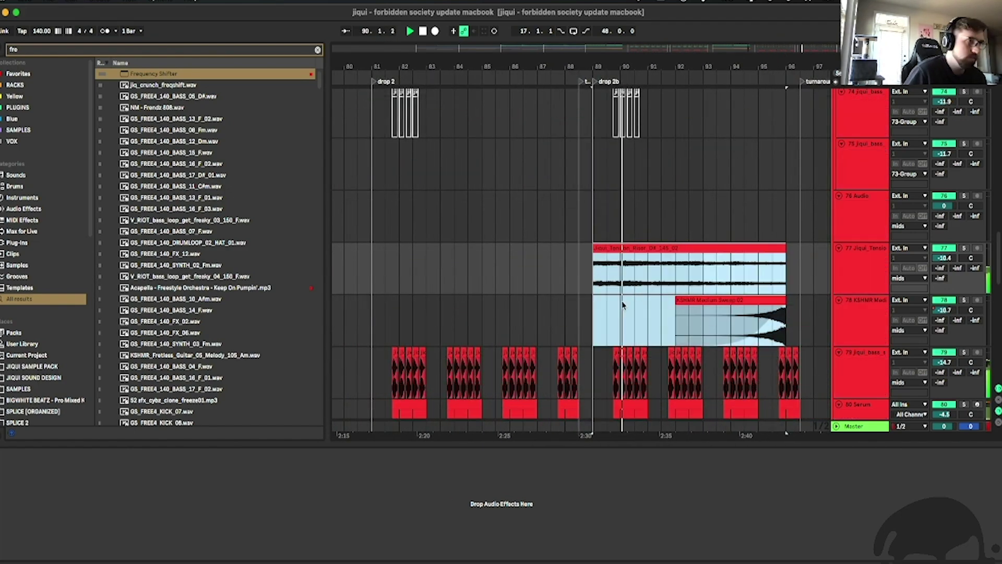
key(a)
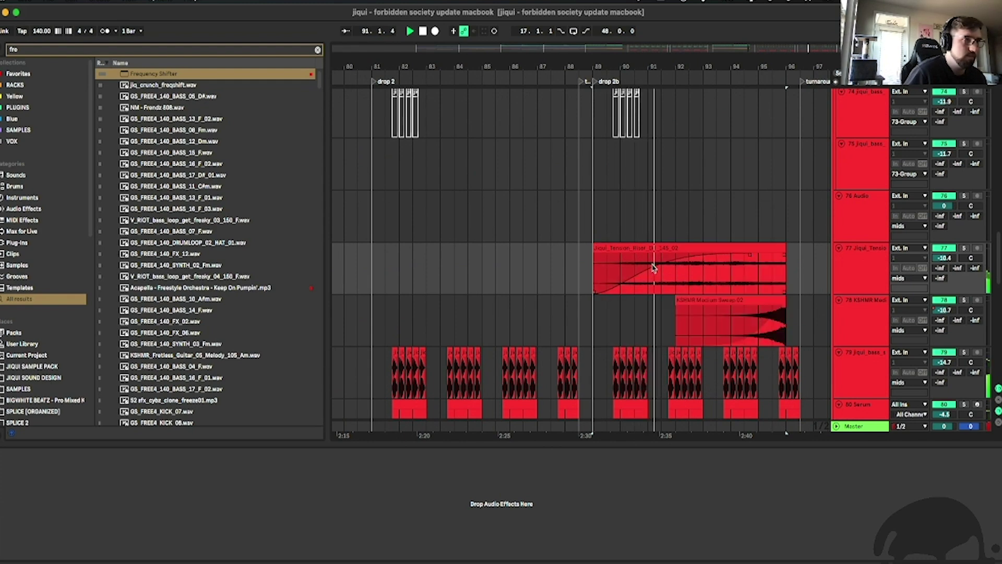
drag(750, 255, 797, 258)
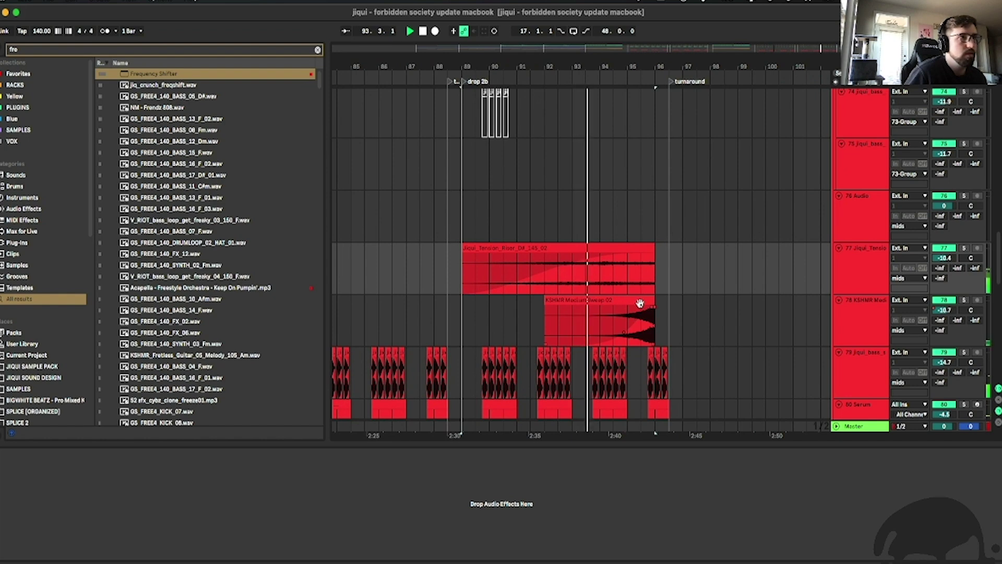
Move the KSHMR sweep half a bar later and extend the tension riser so both end at the turnaround, and stop playback.
click(640, 301)
drag(652, 301, 666, 301)
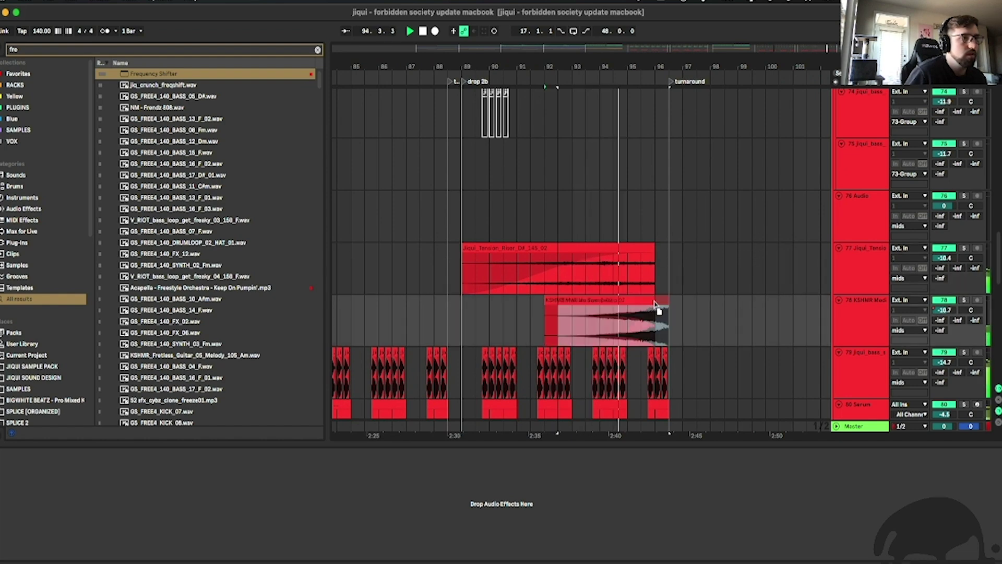
drag(654, 252, 670, 253)
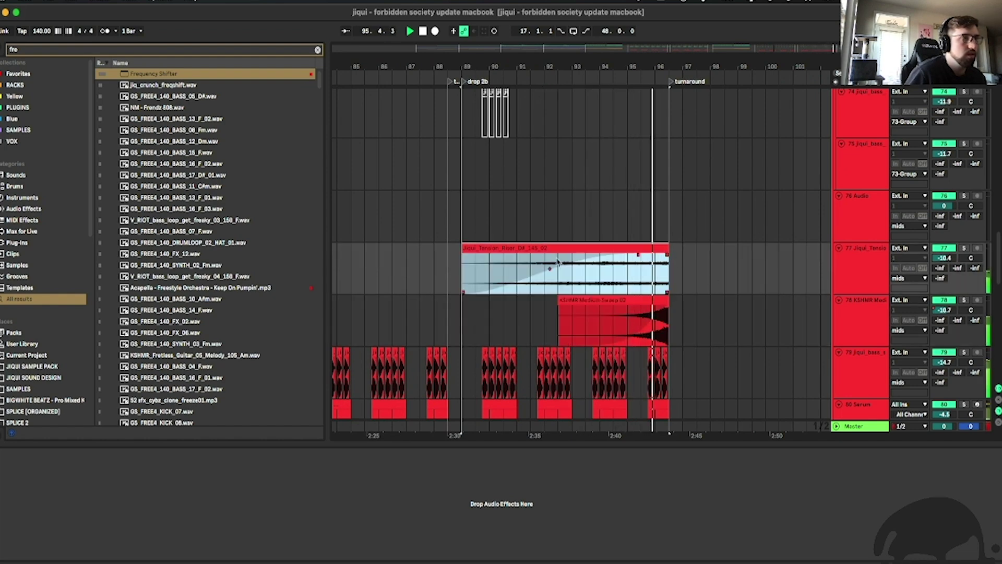
scroll(826, 160, up, 5)
key(space)
Add a locator named outro at bar 97.
click(682, 114)
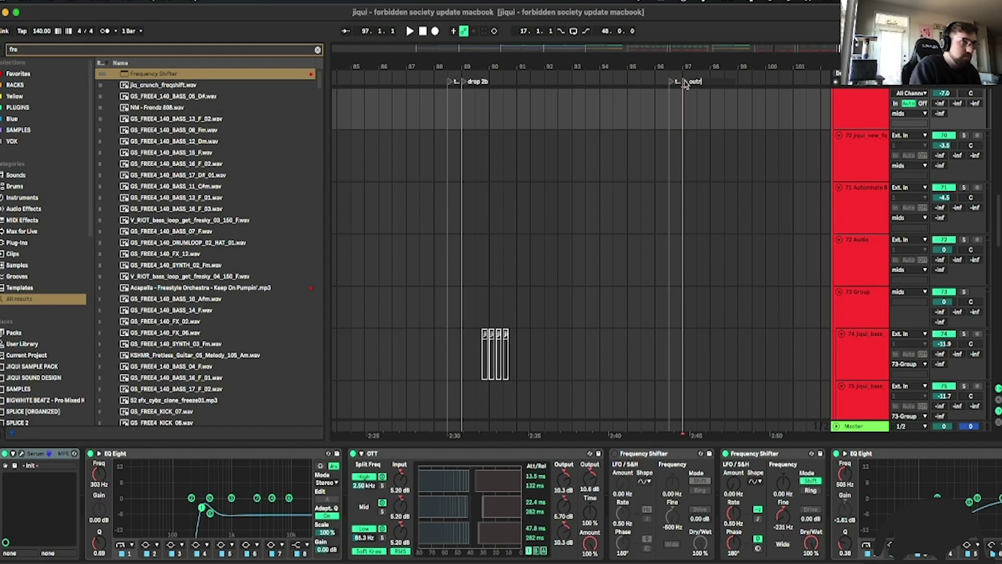
scroll(747, 237, down, 10)
scroll(791, 230, up, 8)
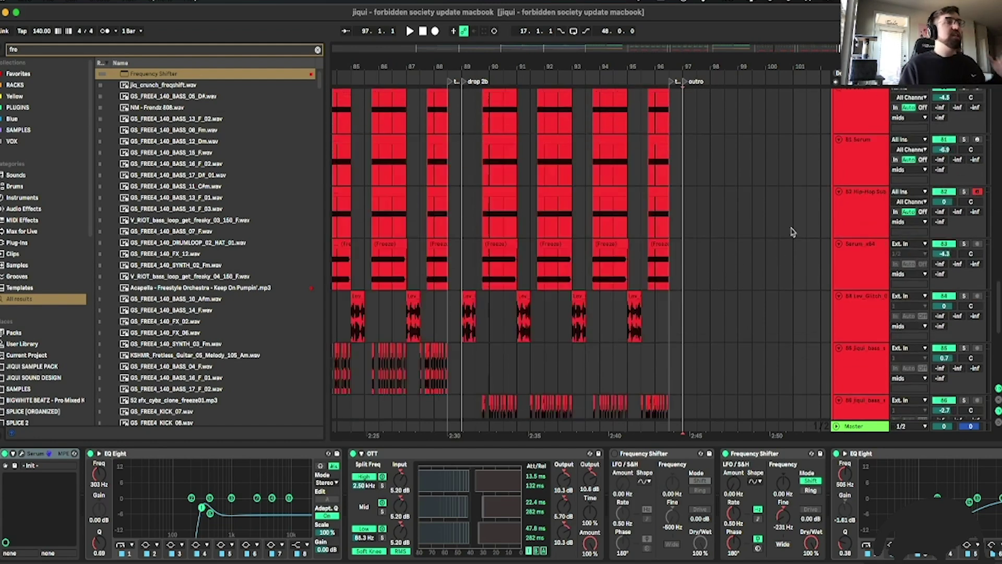
Show the whole arrangement and collapse the mids group.
double_click(818, 49)
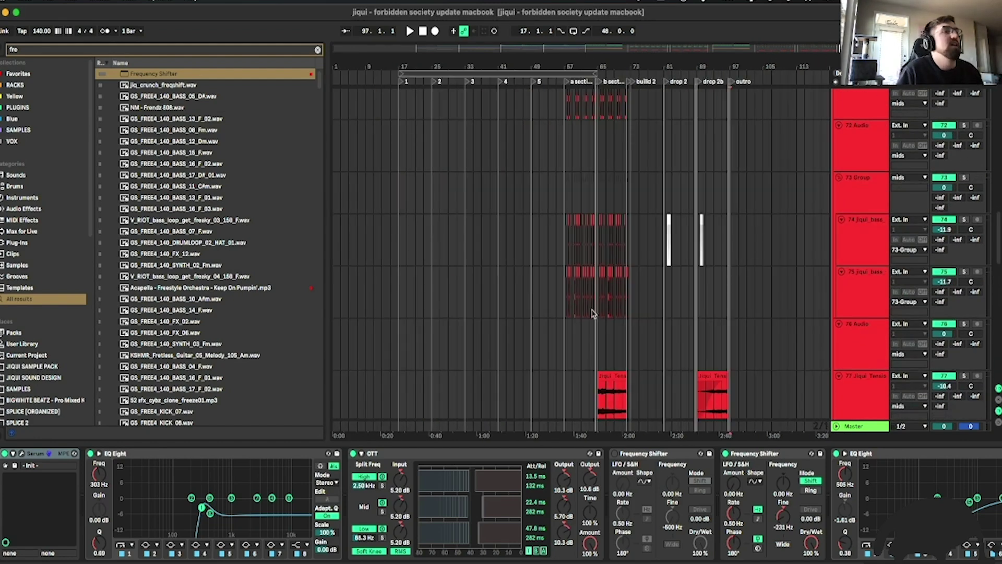
scroll(594, 312, up, 15)
click(837, 383)
scroll(788, 290, down, 2)
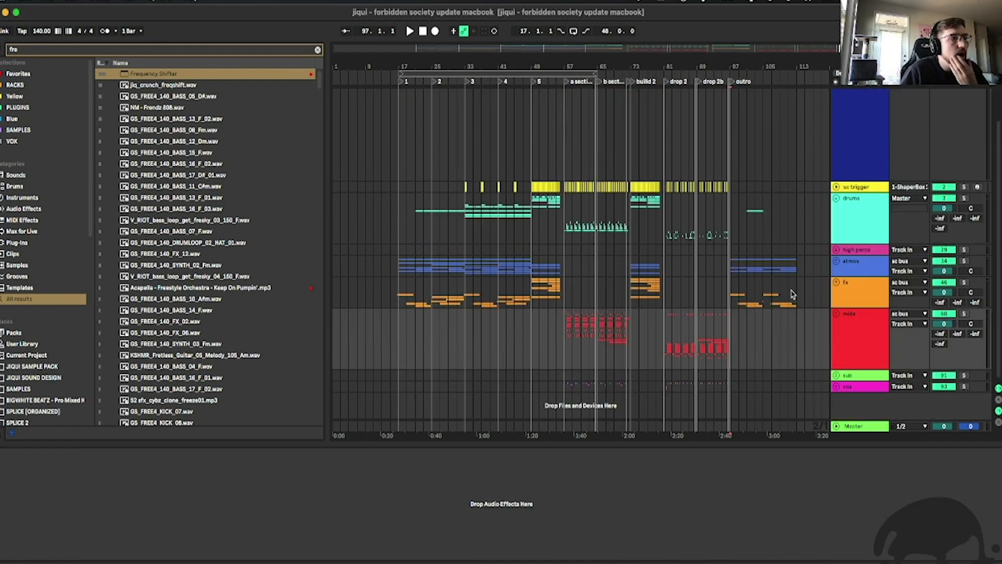